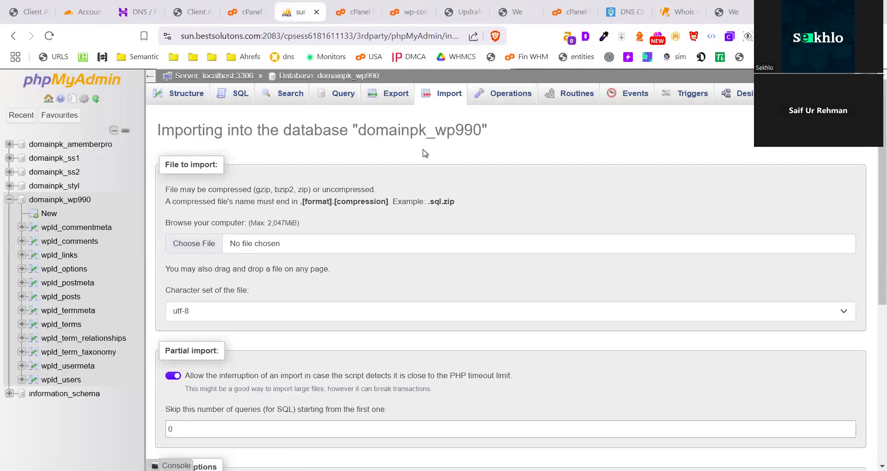
Open WordPress Manager by Softaculous from cPanel's Tools page to list the three WordPress installations
left_click(353, 7)
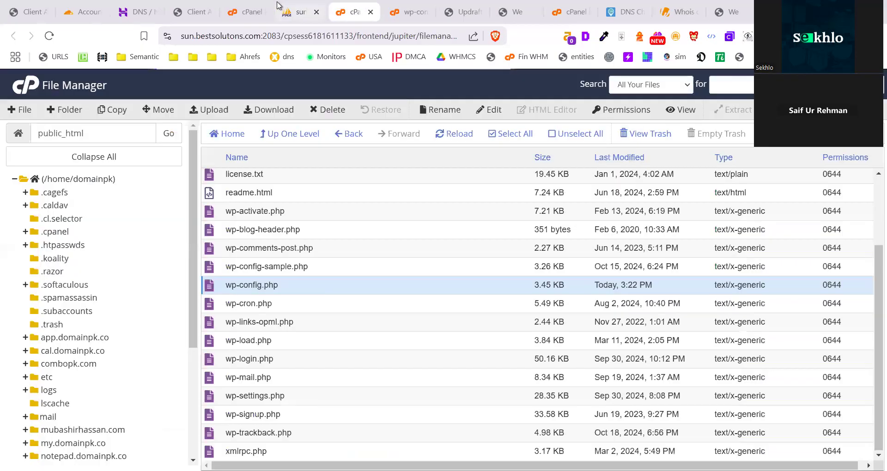
left_click(280, 7)
left_click(248, 8)
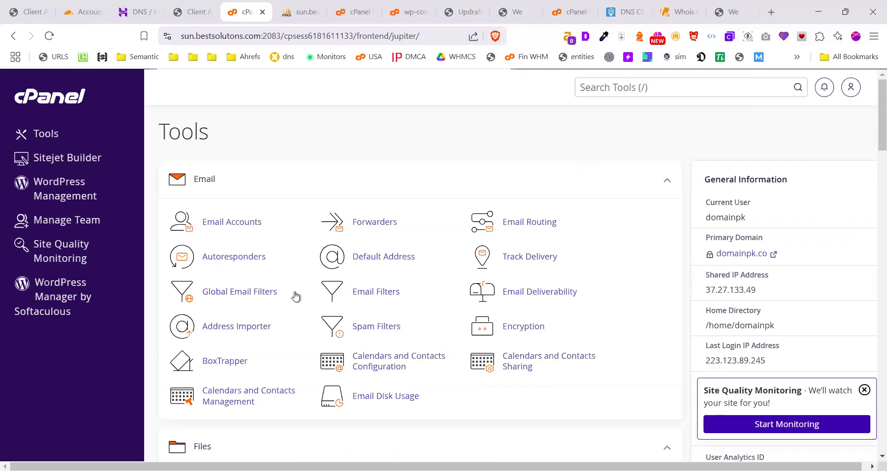
left_click(63, 296)
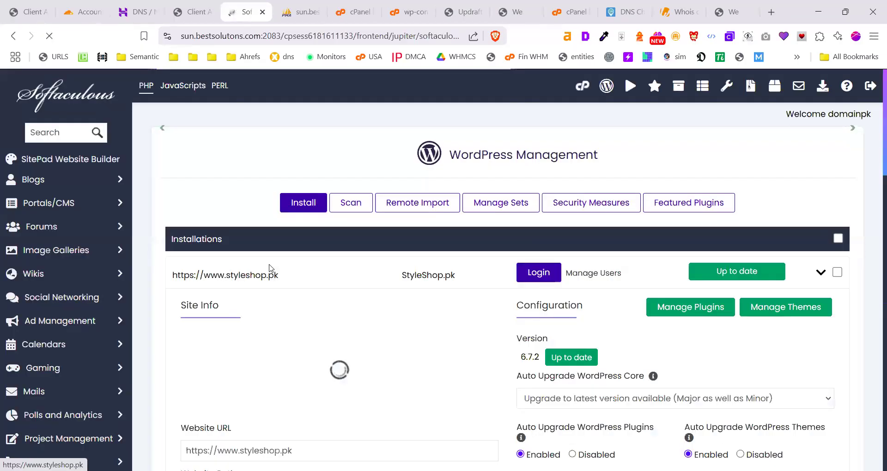
left_click(14, 35)
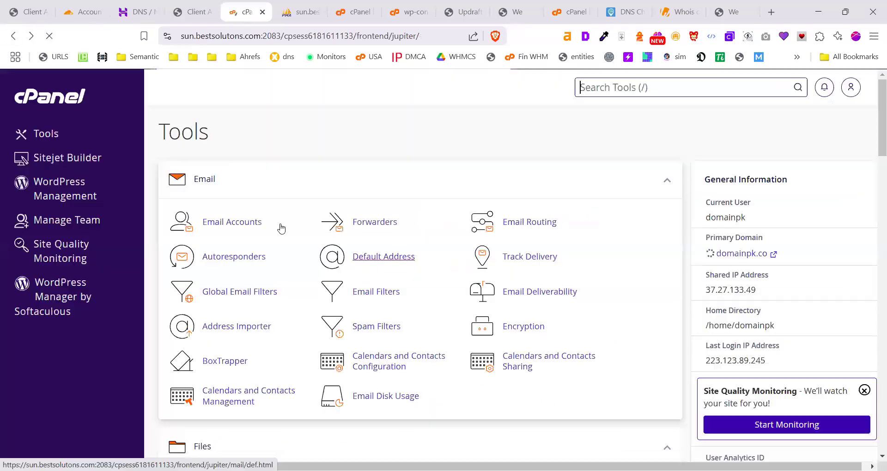
scroll(58, 296, "down", 2)
left_click(67, 297)
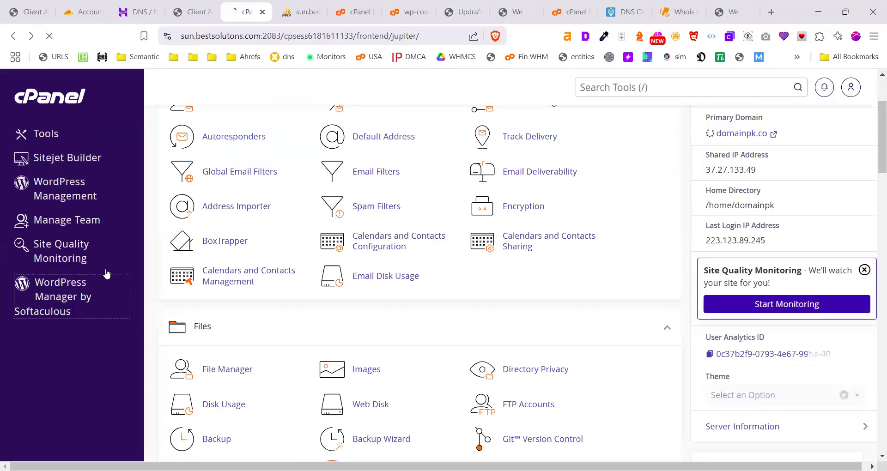
left_click(365, 5)
left_click(316, 5)
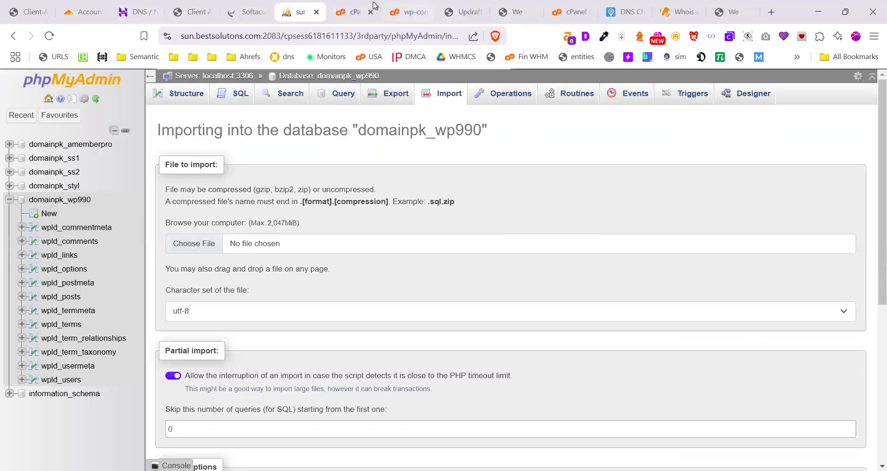
left_click(249, 12)
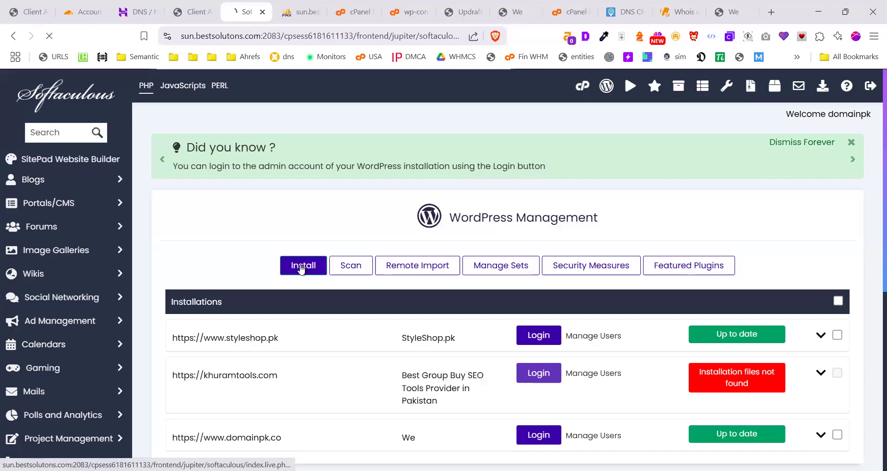
left_click(301, 265)
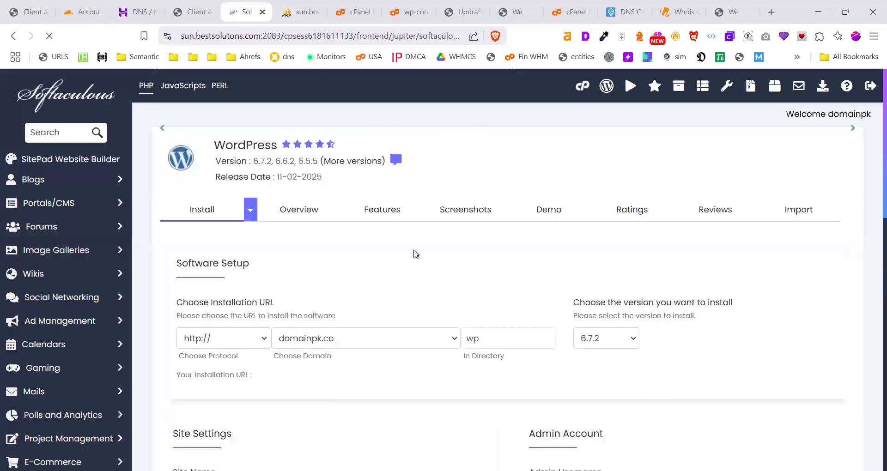
left_click(364, 5)
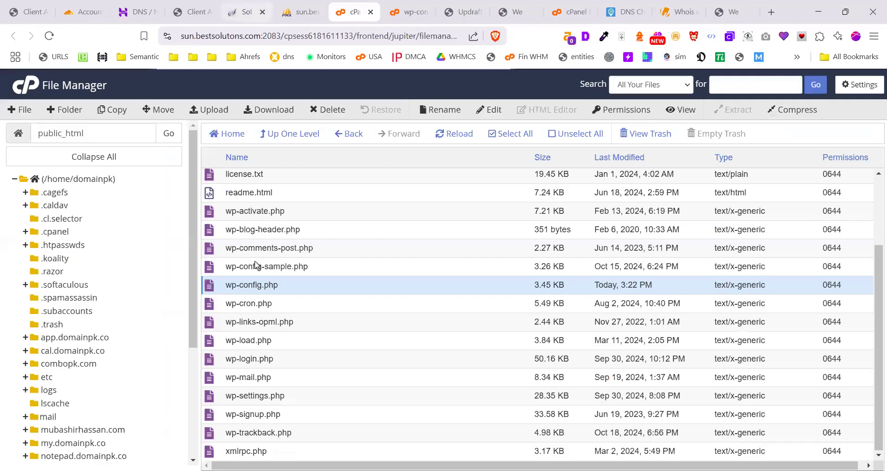
left_click(250, 5)
scroll(323, 323, "down", 2)
left_click_drag(485, 274, 421, 280)
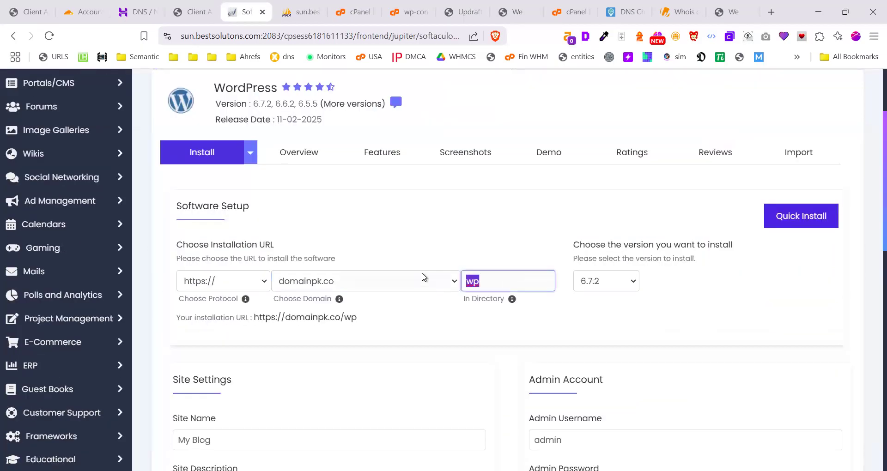
key("BackSpace")
left_click(245, 288)
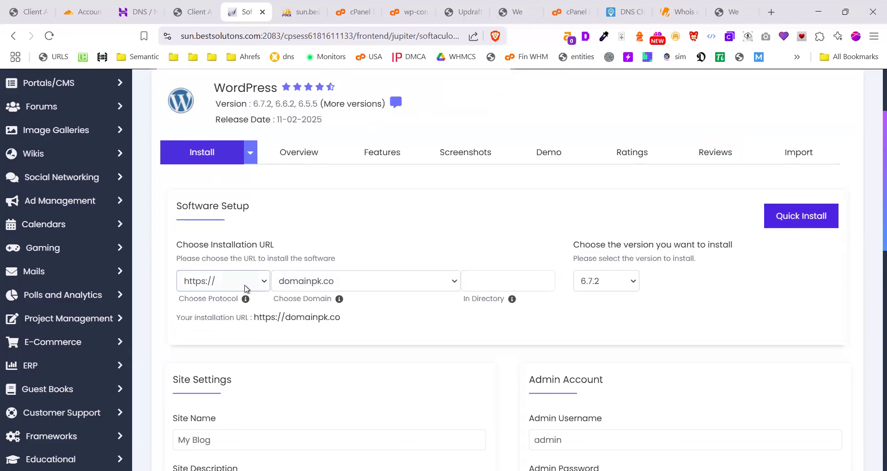
left_click(230, 352)
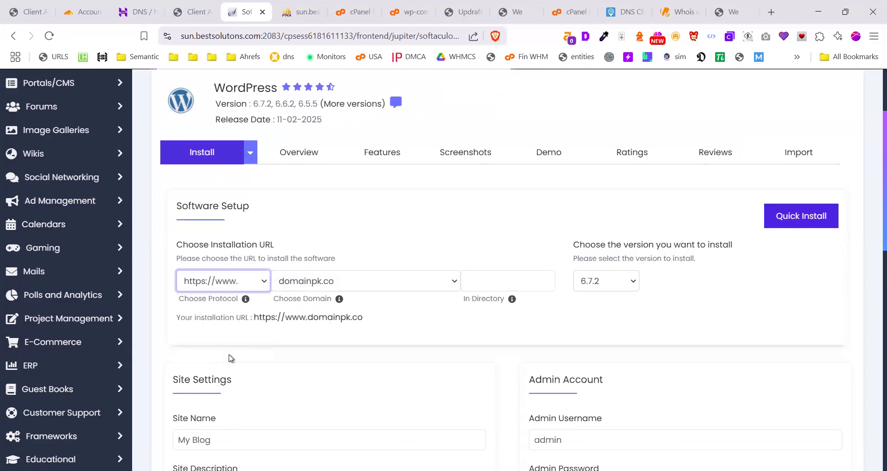
Untick the SiteSEO, Pagelayer, Loginizer, GoSMTP, SpeedyCache and AI Assistant plugins
scroll(340, 361, "down", 1)
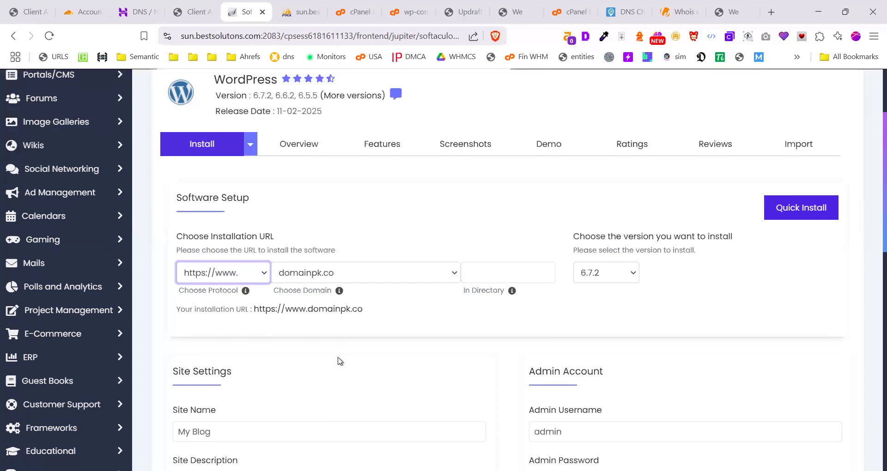
scroll(339, 362, "down", 3)
scroll(421, 280, "down", 4)
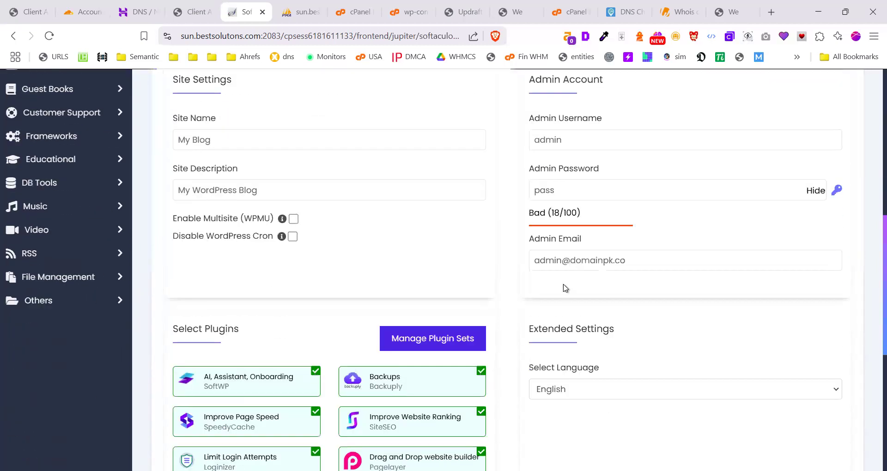
left_click(447, 317)
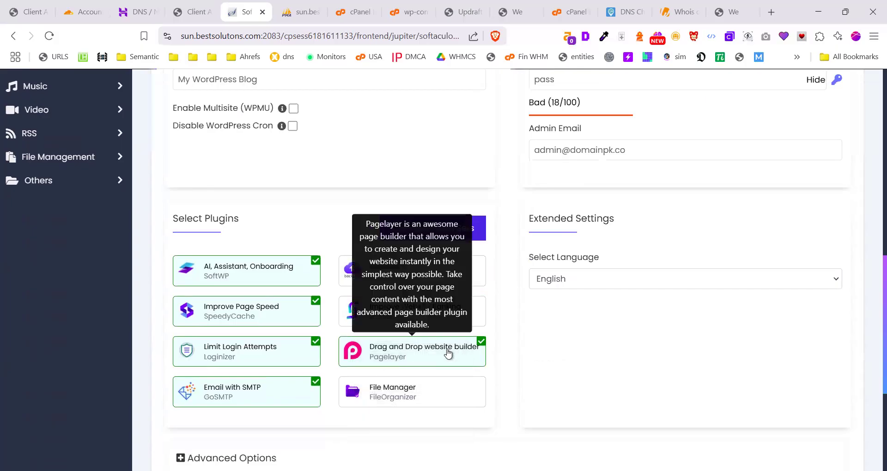
left_click(449, 351)
scroll(450, 351, "down", 1)
left_click(311, 342)
left_click(307, 394)
left_click(302, 308)
left_click(293, 266)
scroll(549, 289, "down", 4)
scroll(480, 321, "up", 15)
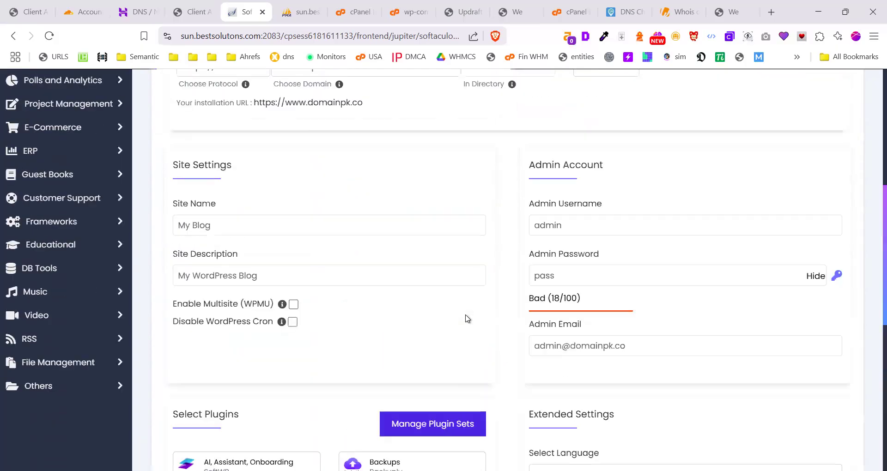
Leave the install form and return to the cPanel Tools page
left_click(214, 4)
left_click(237, 6)
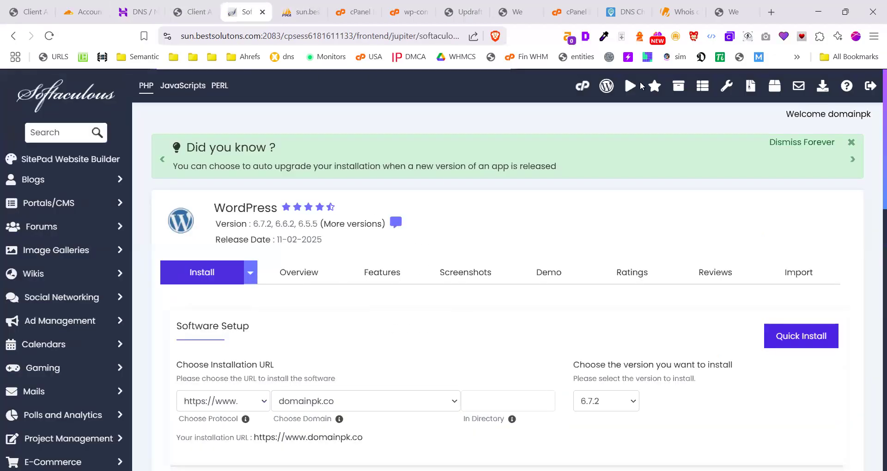
left_click(582, 86)
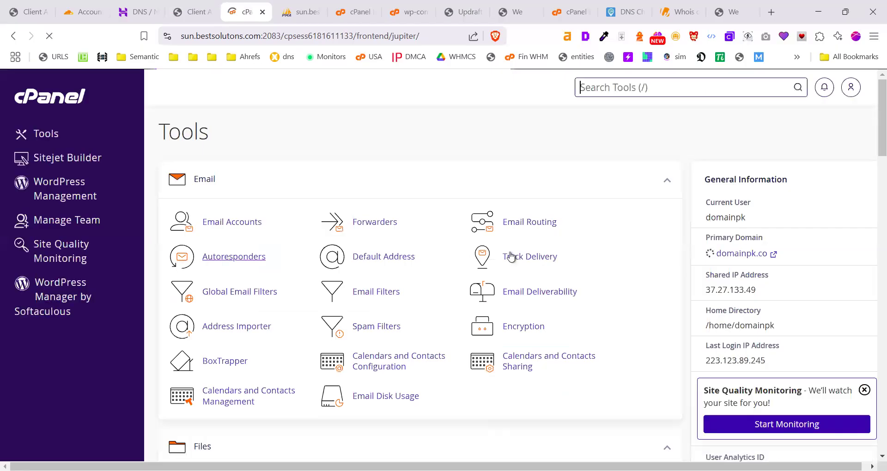
Create the database domainpk_123 in the Database Wizard
scroll(517, 211, "down", 10)
left_click(530, 208)
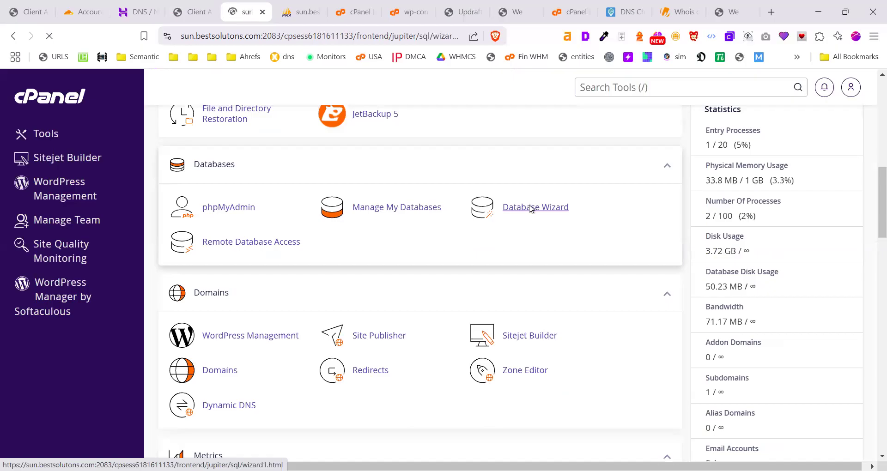
left_click(253, 259)
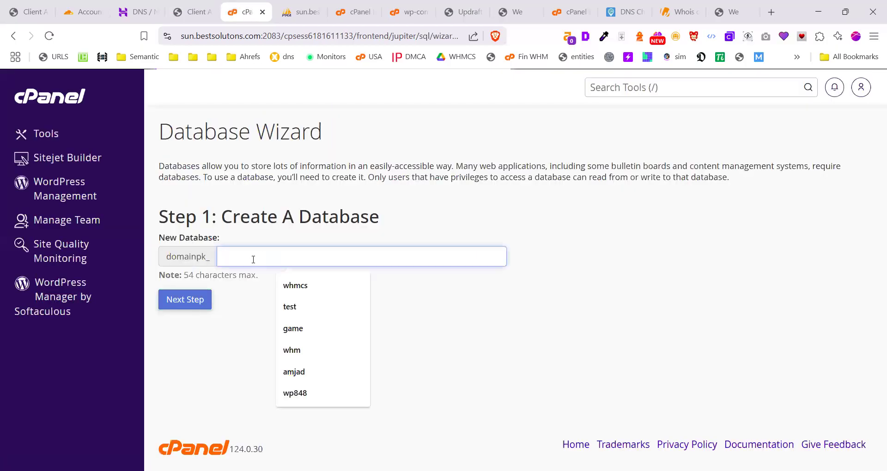
left_click_drag(259, 259, 218, 259)
type("123")
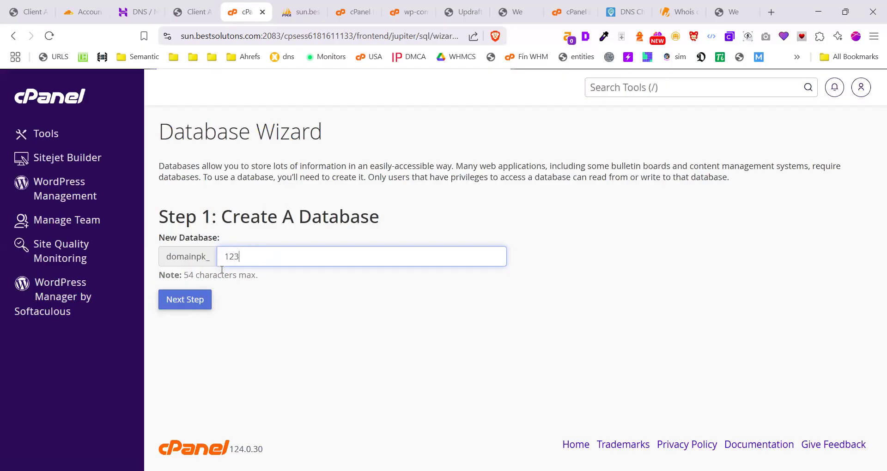
left_click(206, 300)
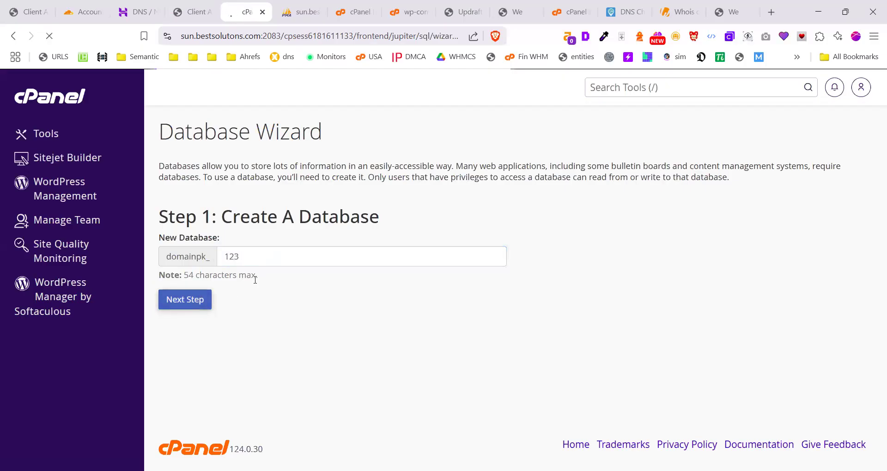
Create user domainpk_123 with a copied, generated very strong password
left_click(265, 241)
type("123")
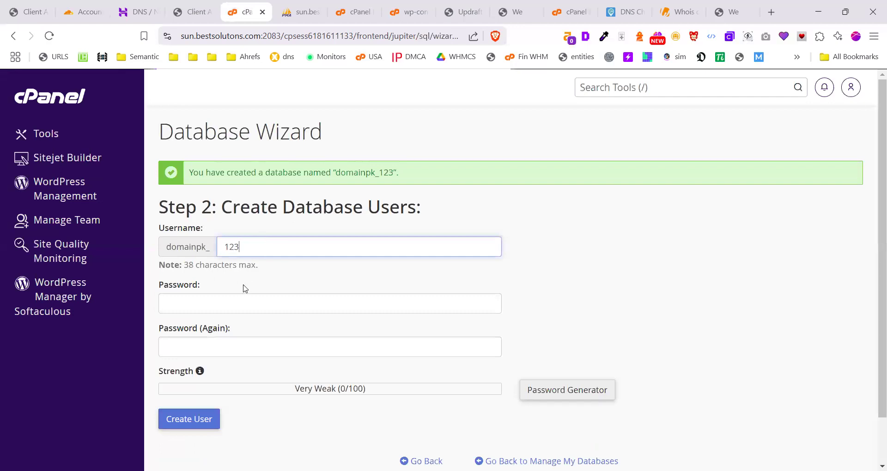
left_click(590, 389)
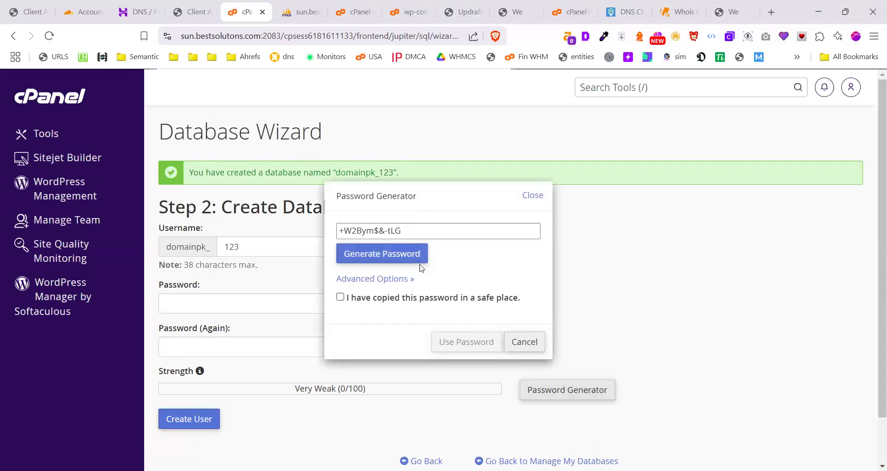
left_click(400, 258)
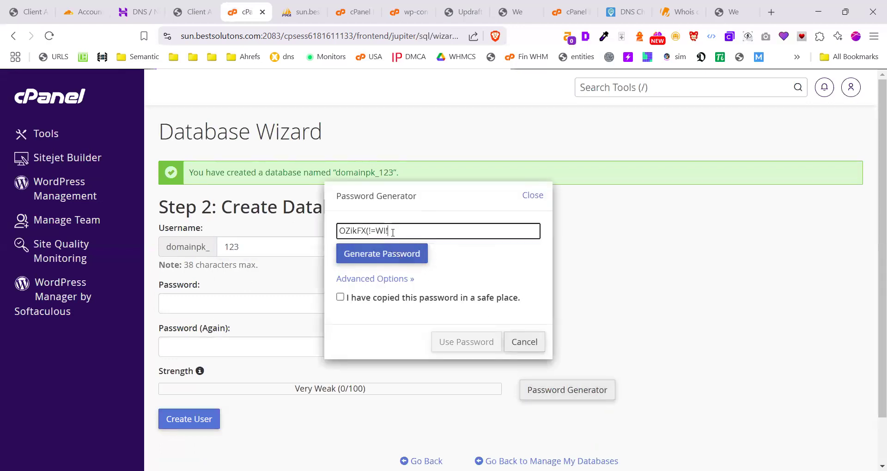
left_click(404, 260)
left_click_drag(411, 232, 272, 229)
key("ctrl+c")
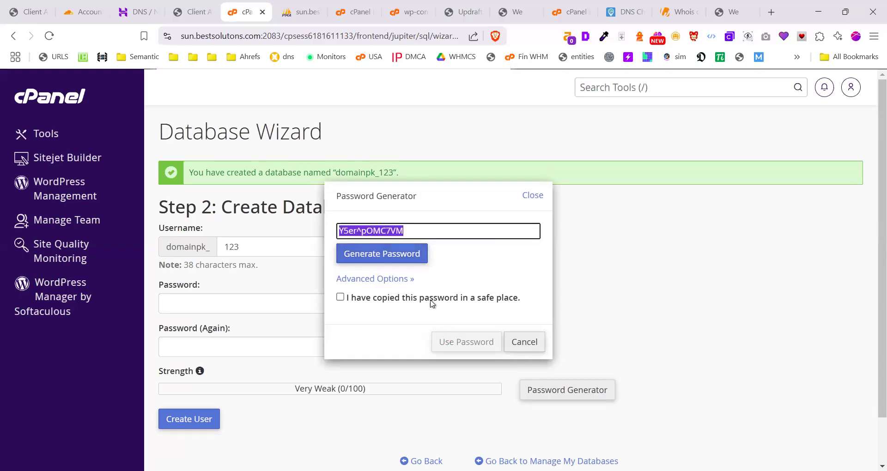
left_click(432, 301)
left_click(467, 342)
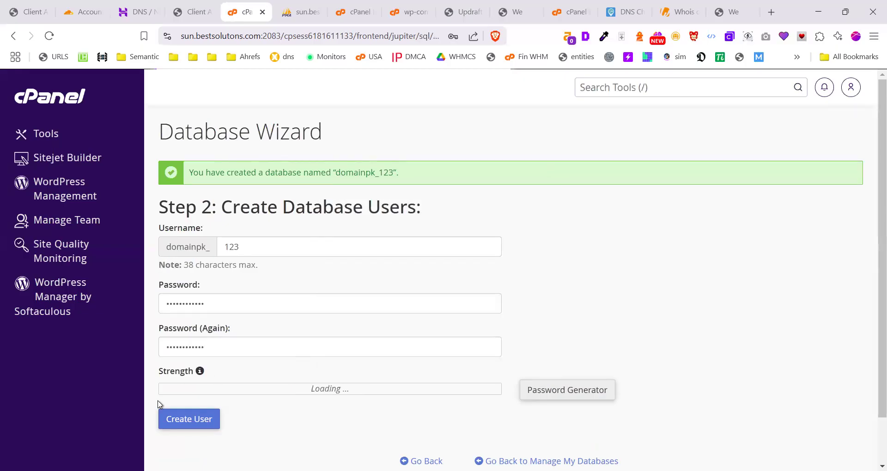
left_click(200, 421)
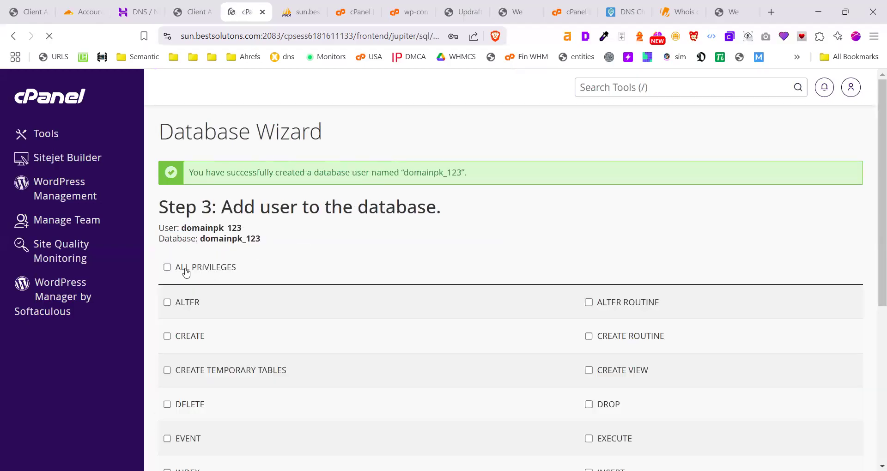
Grant domainpk_123 ALL PRIVILEGES on the domainpk_123 database and save the changes
left_click(167, 267)
scroll(186, 271, "down", 5)
left_click(203, 343)
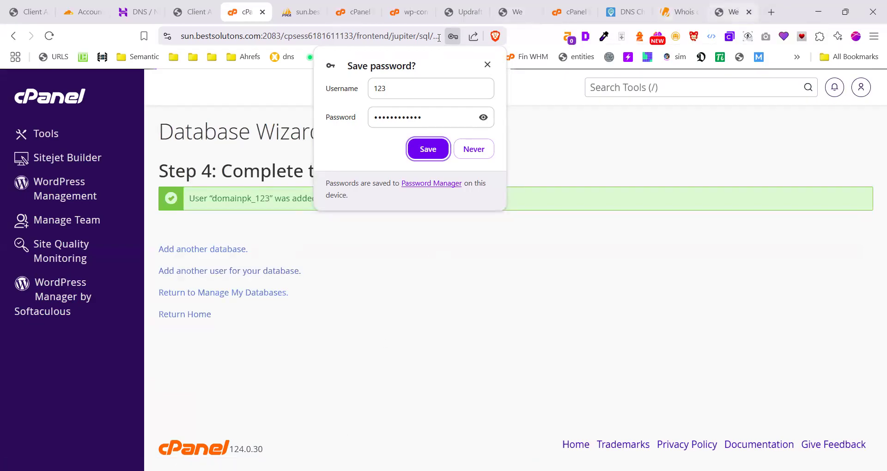
left_click(733, 13)
left_click(331, 30)
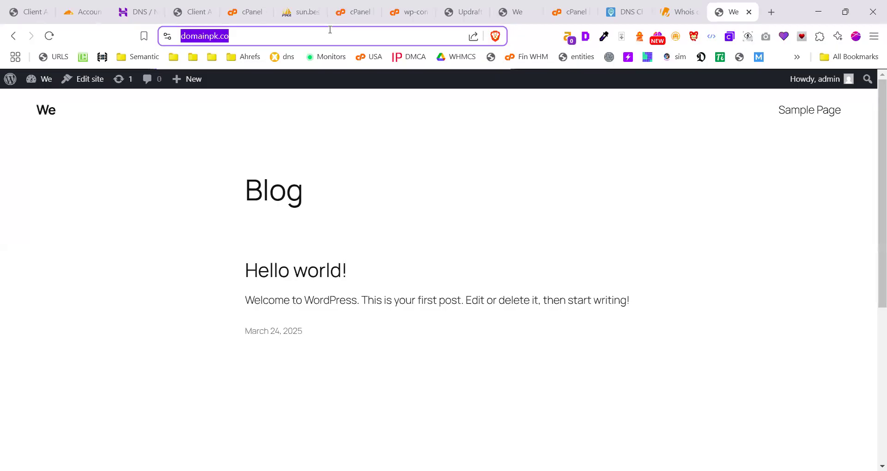
Open the online notepad site, paste the generated password, and enable focus mode
type("not")
key("Return")
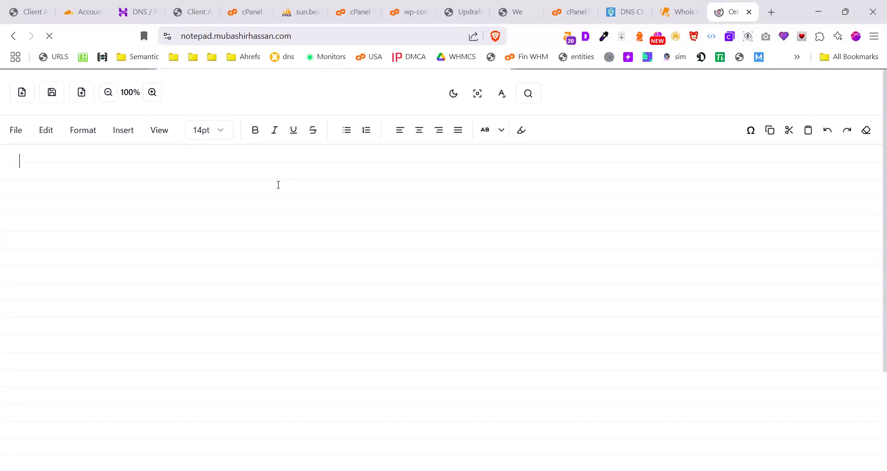
key("ctrl+v")
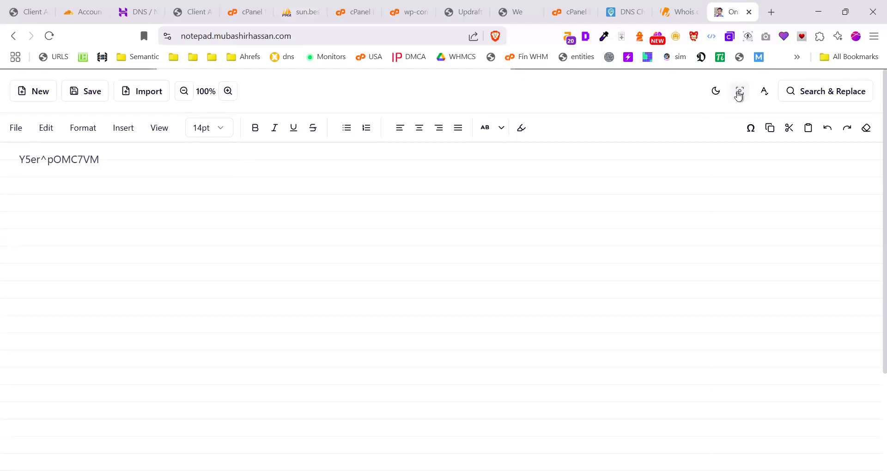
left_click(738, 92)
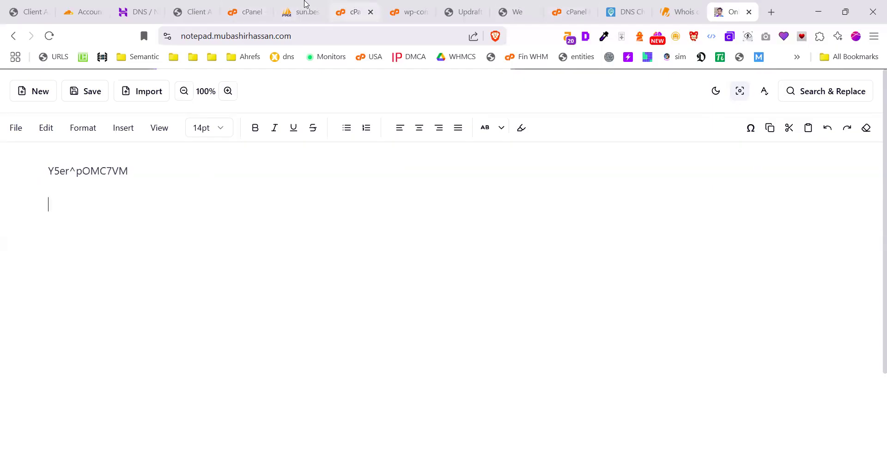
left_click(372, 4)
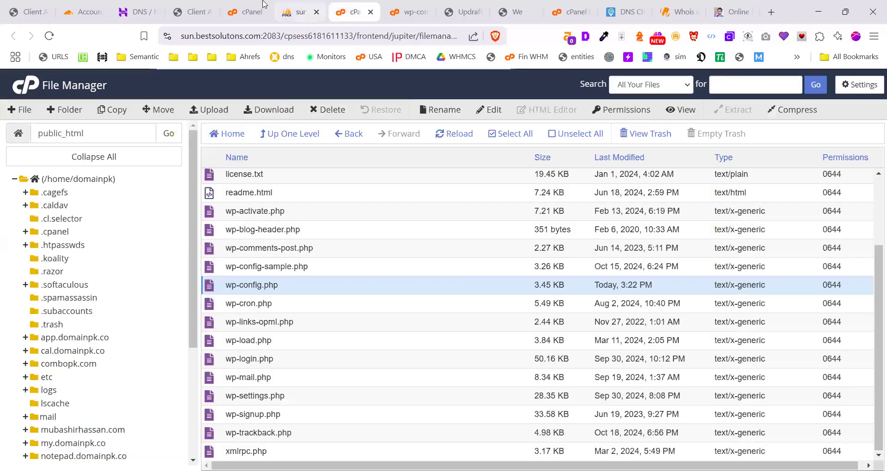
key("ctrl+shift+Tab")
key("ctrl+shift+Tab")
left_click_drag(442, 198, 387, 199)
key("ctrl+c")
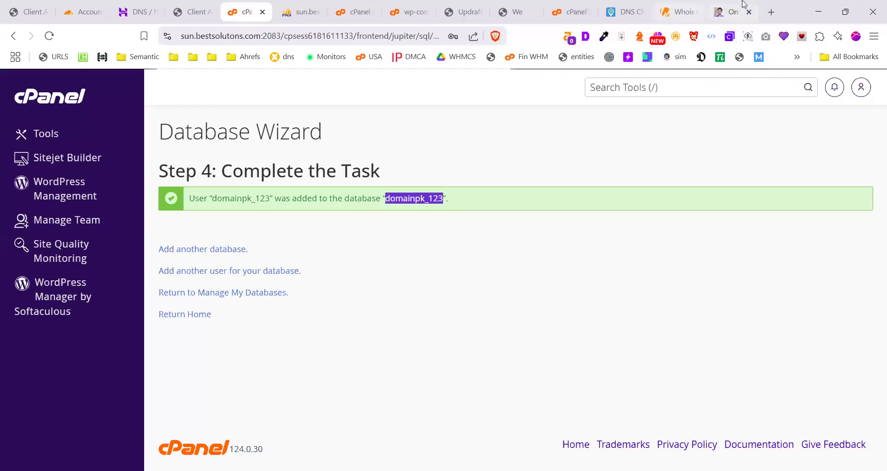
left_click(730, 12)
key("ctrl+v")
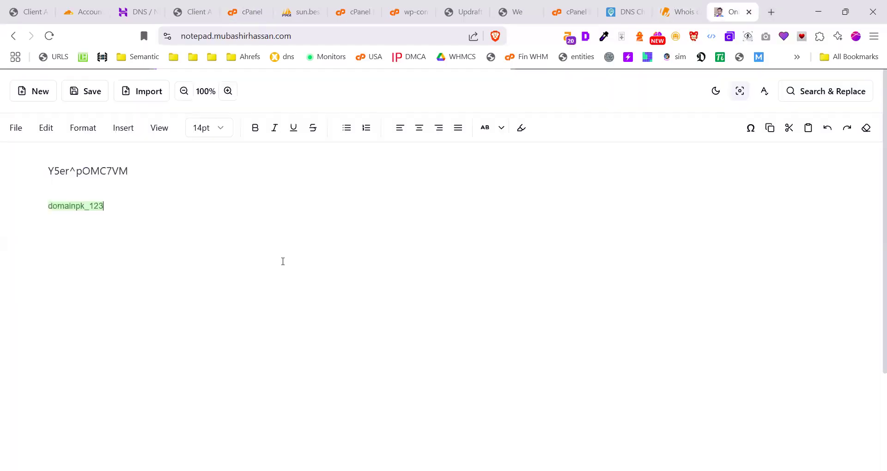
double_click(117, 205)
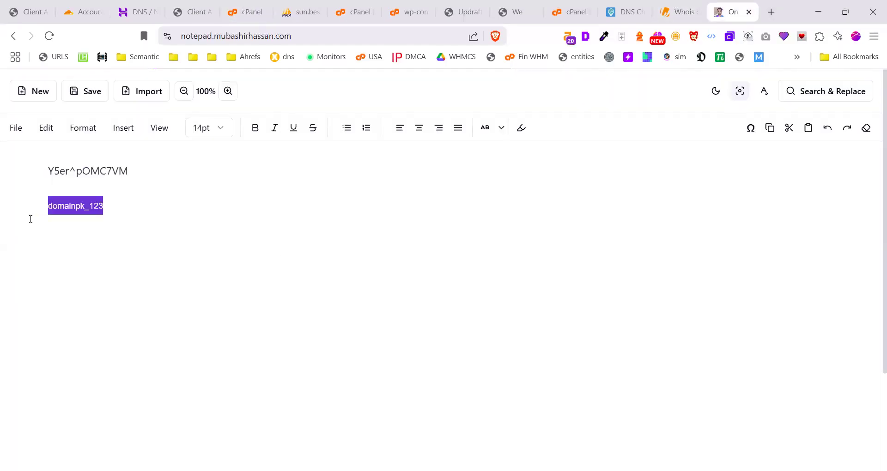
left_click_drag(141, 169, 30, 169)
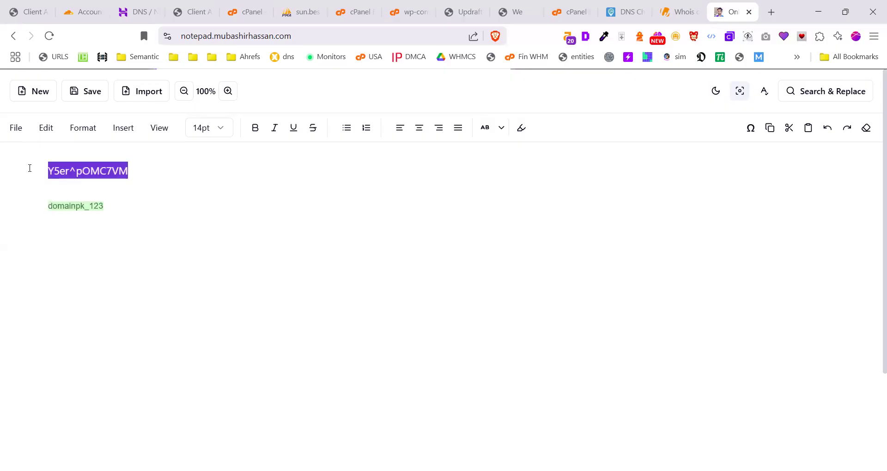
left_click(298, 11)
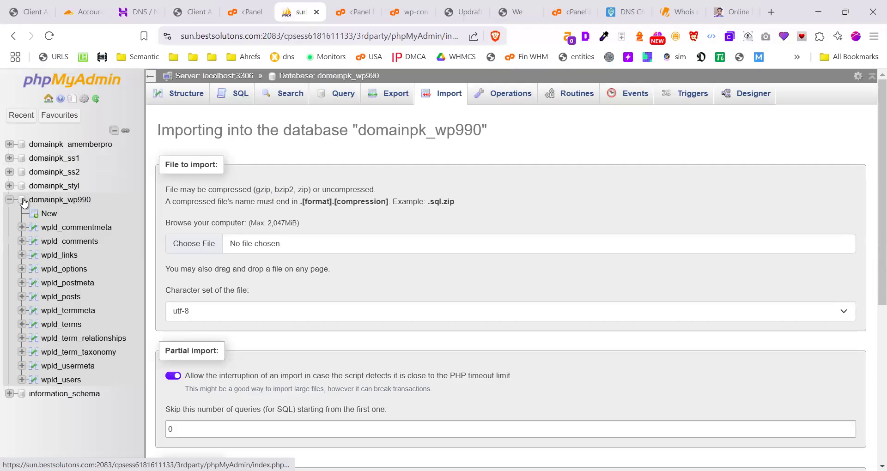
Reload phpMyAdmin, select the empty domainpk_123 database, and view its Import page
left_click(48, 36)
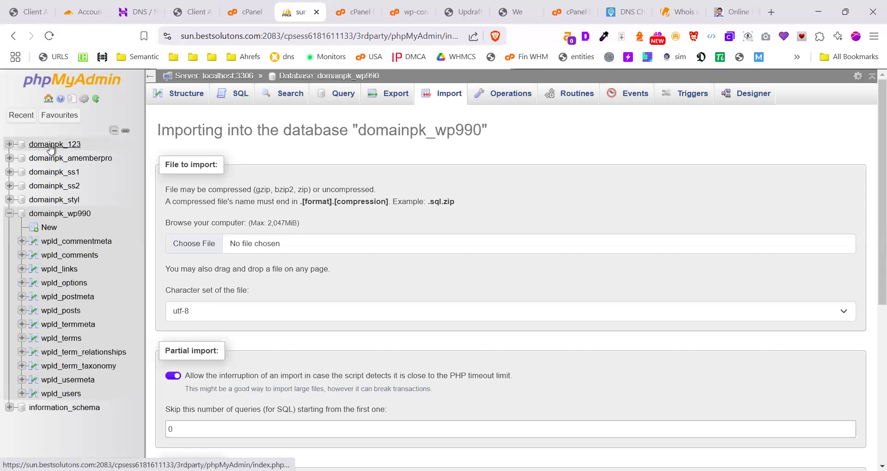
left_click(51, 145)
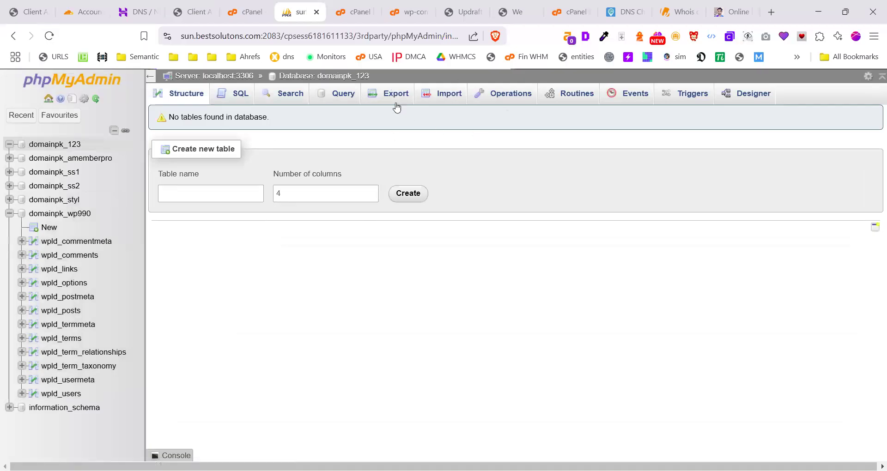
left_click(440, 96)
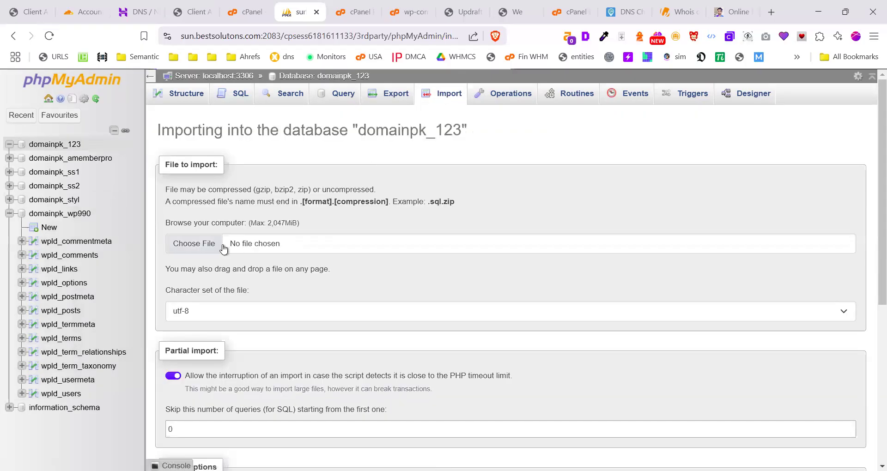
scroll(213, 407, "down", 5)
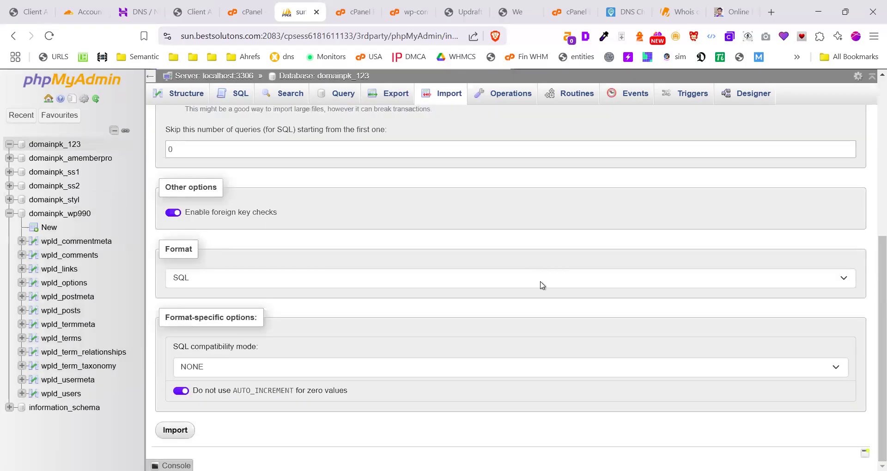
scroll(542, 284, "up", 5)
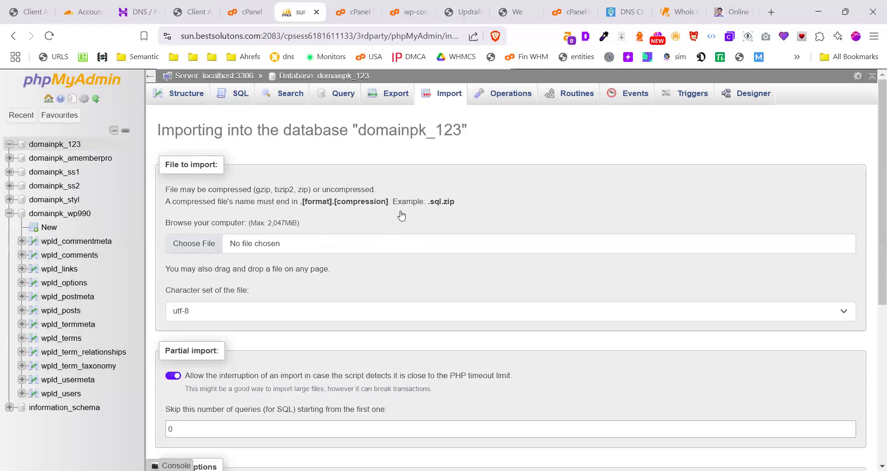
scroll(280, 307, "down", 1)
scroll(279, 311, "down", 4)
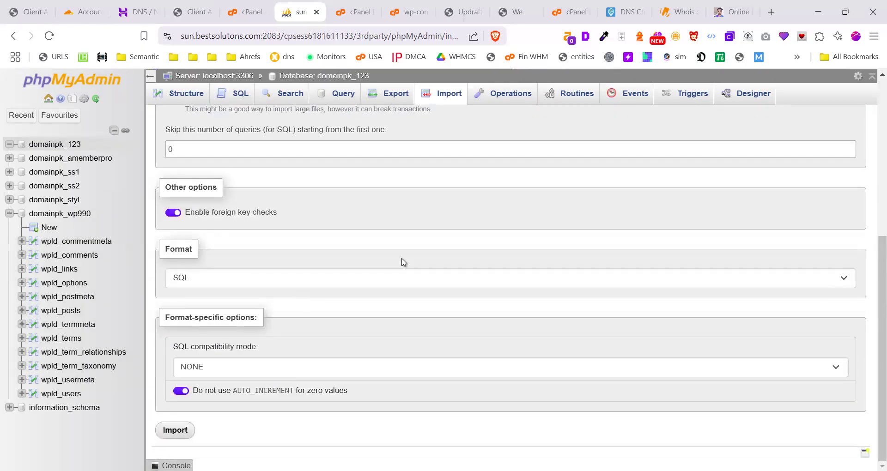
scroll(405, 266, "up", 6)
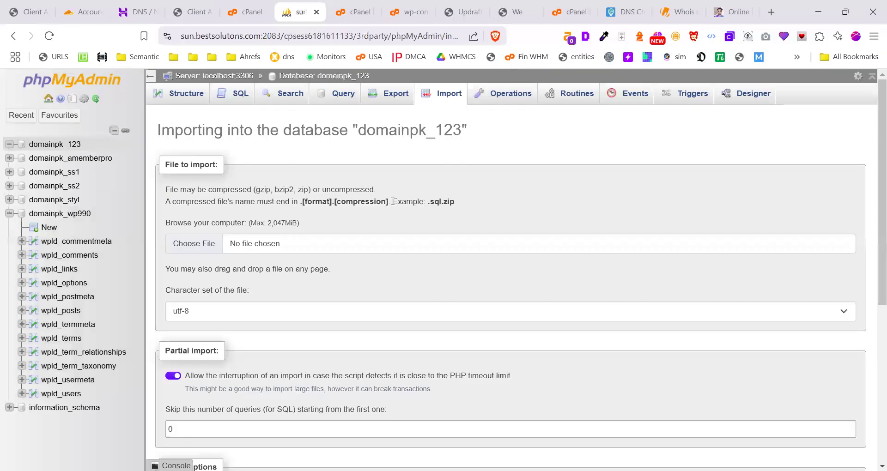
Edit the admin row of domainpk_wp990's wpld_users table and select its user_email value
left_click(56, 216)
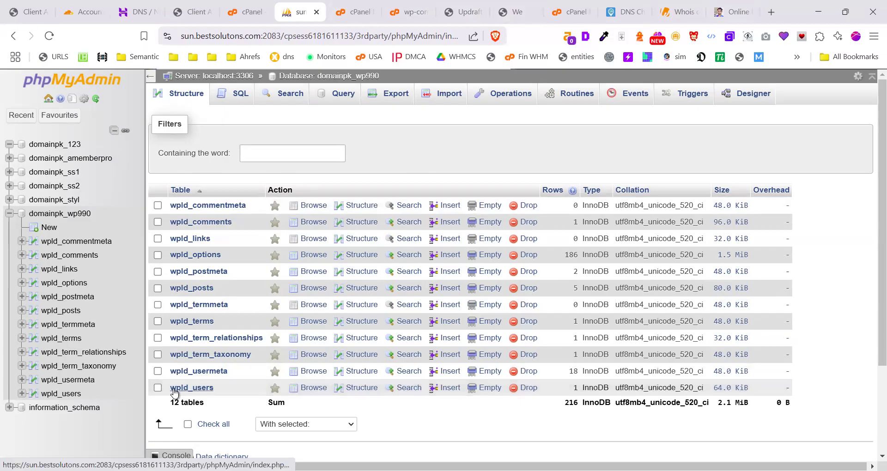
left_click(98, 220)
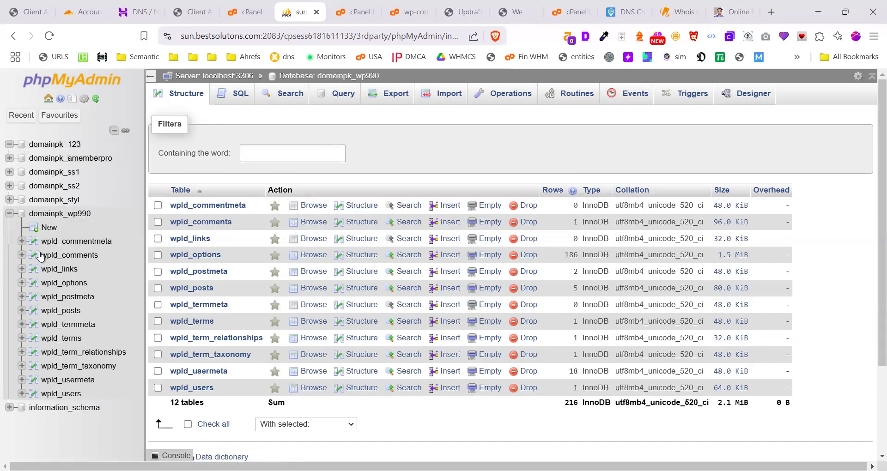
left_click(67, 395)
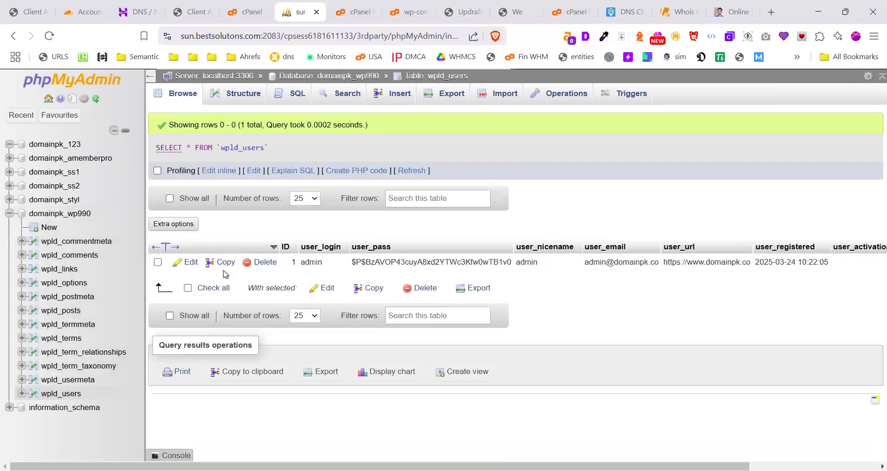
left_click(190, 263)
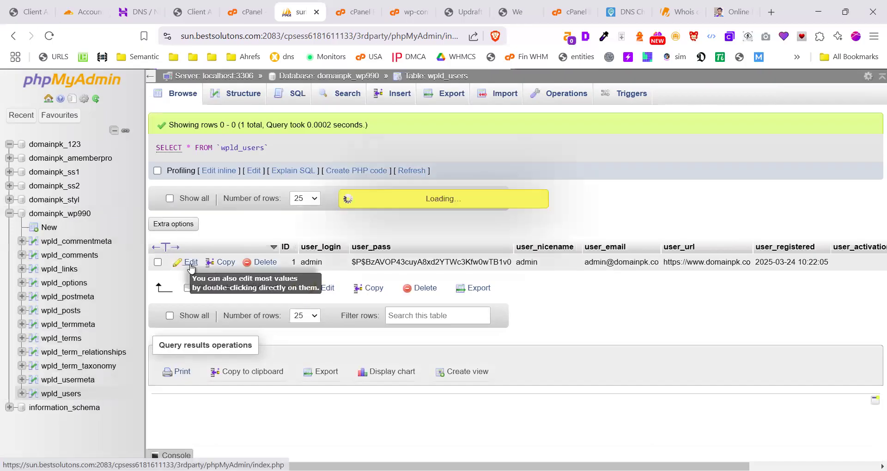
scroll(311, 242, "down", 3)
left_click(569, 214)
key("ctrl+a")
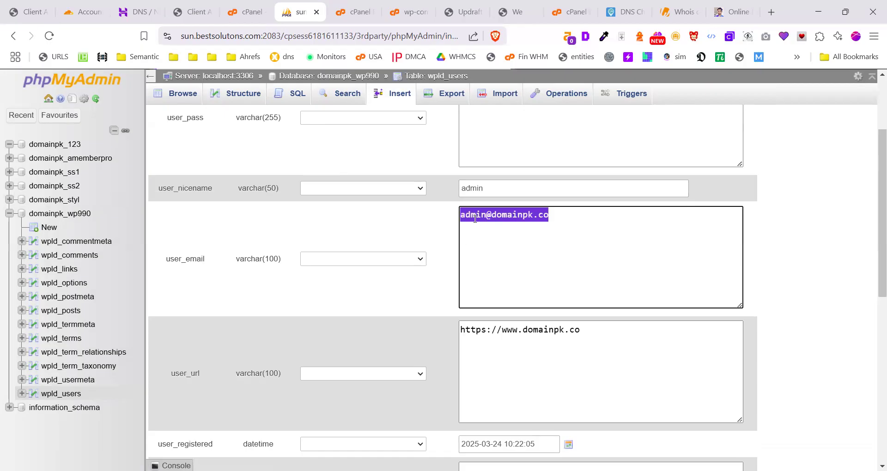
scroll(471, 220, "down", 6)
scroll(470, 240, "down", 2)
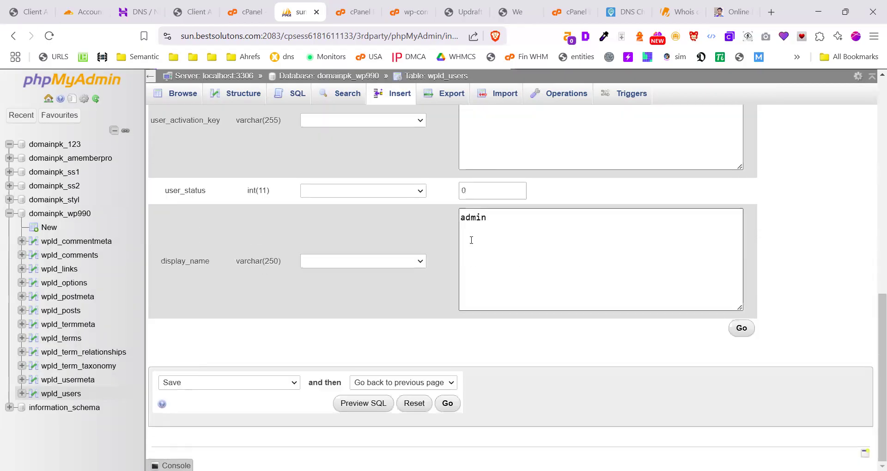
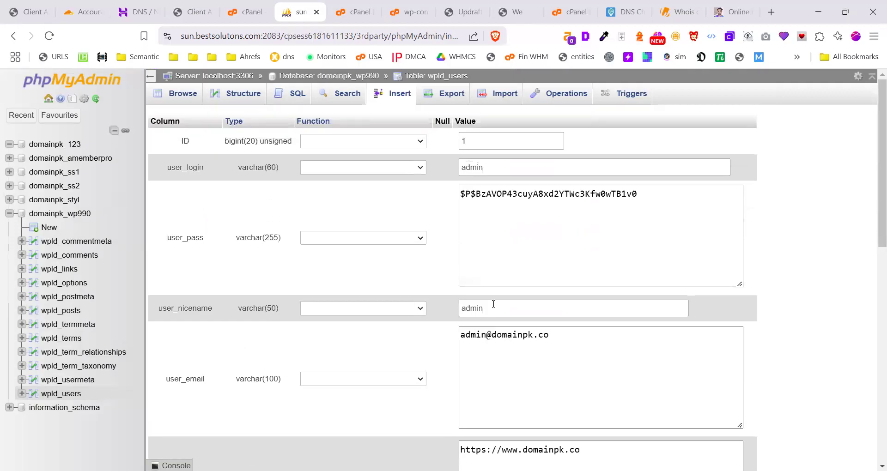
Highlight the admin values in user_nicename and user_login, then point out the user_pass field
left_click(480, 308)
double_click(481, 308)
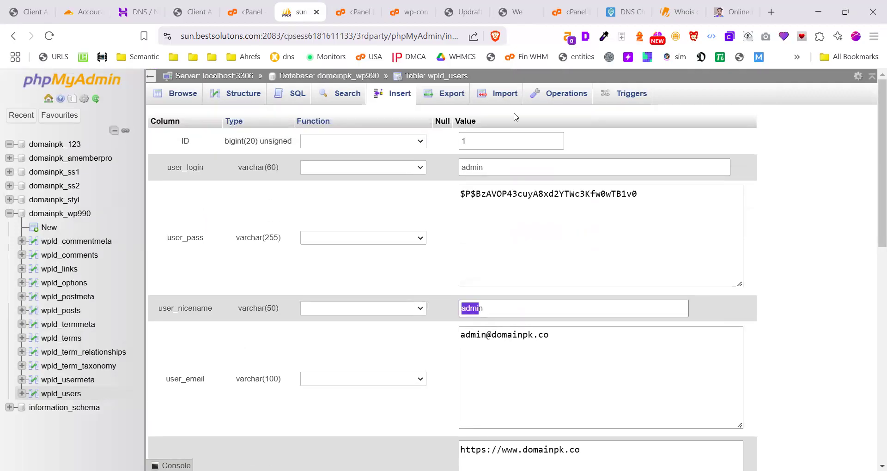
double_click(508, 166)
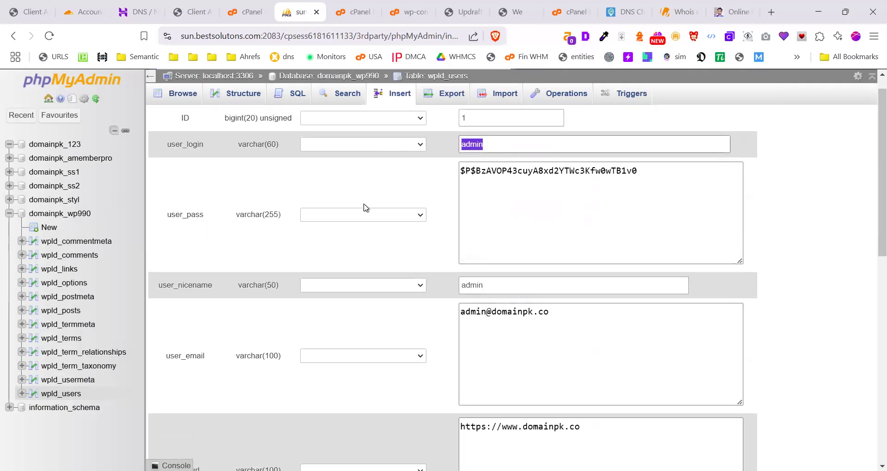
left_click_drag(168, 247, 373, 240)
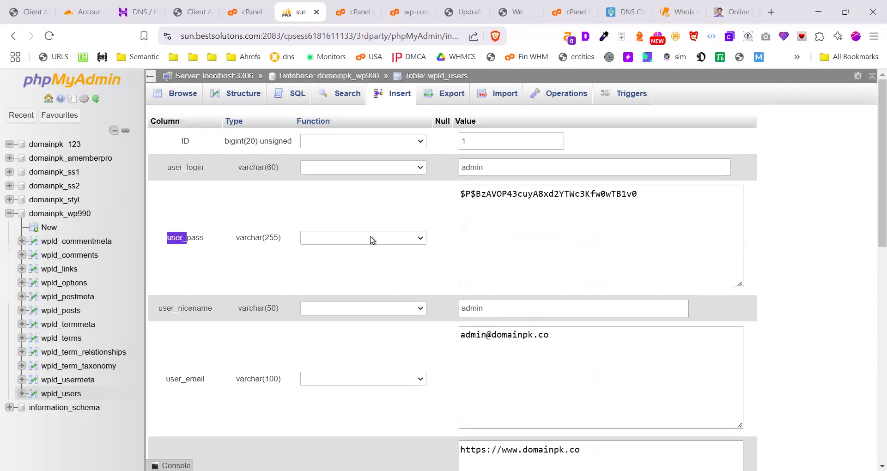
Search the user_pass Function dropdown for the MD5 option
left_click(373, 240)
scroll(370, 178, "down", 5)
scroll(353, 198, "down", 10)
scroll(329, 196, "down", 8)
scroll(325, 195, "down", 10)
scroll(326, 194, "up", 12)
scroll(326, 195, "up", 9)
scroll(327, 191, "up", 3)
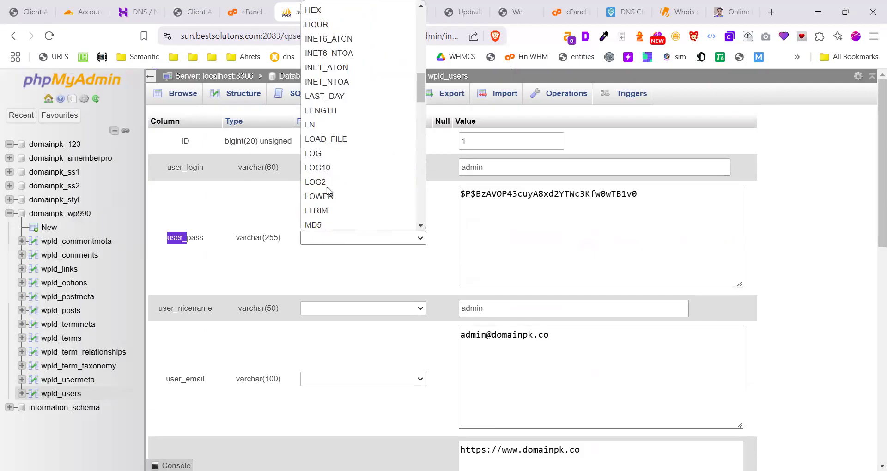
scroll(332, 194, "up", 7)
scroll(344, 199, "up", 6)
scroll(341, 185, "down", 12)
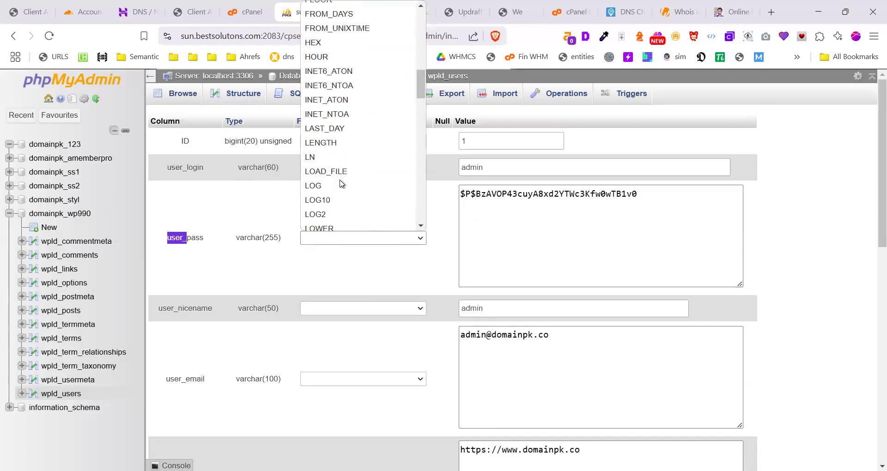
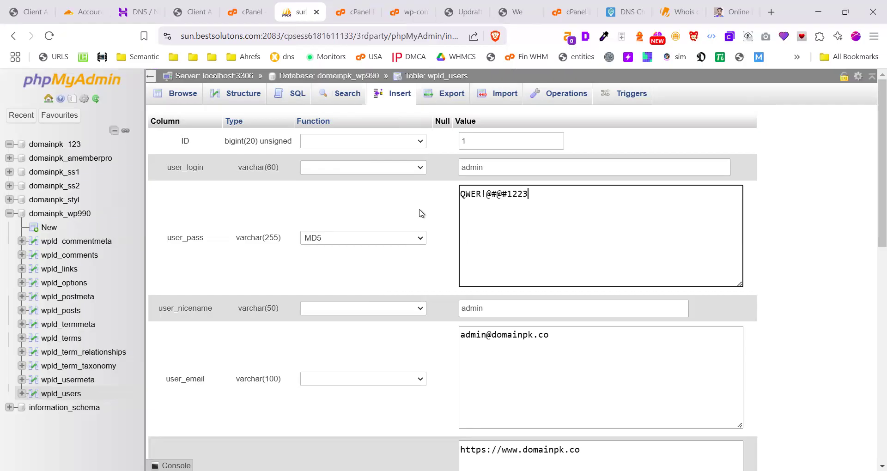
Enter a new admin password in the MD5 user_pass Value field, then check user_login
key("ctrl+a")
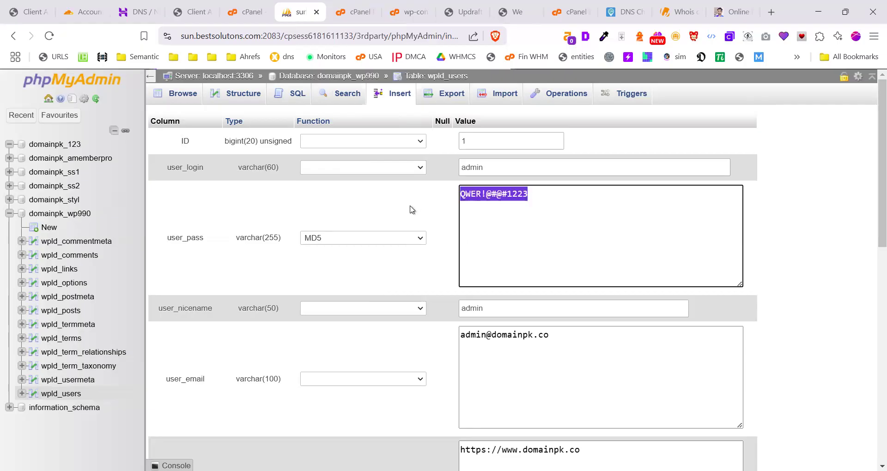
left_click(505, 167)
key("ctrl+a")
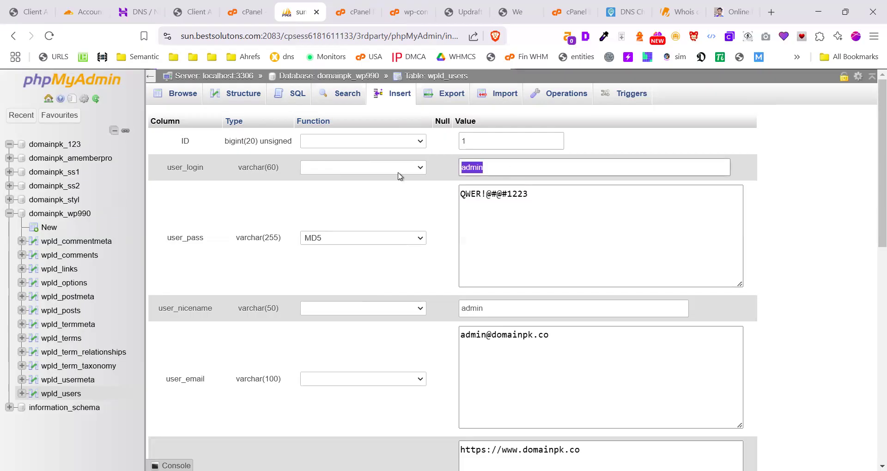
Review the user_email and password values, then close the phpMyAdmin tab
scroll(455, 217, "down", 4)
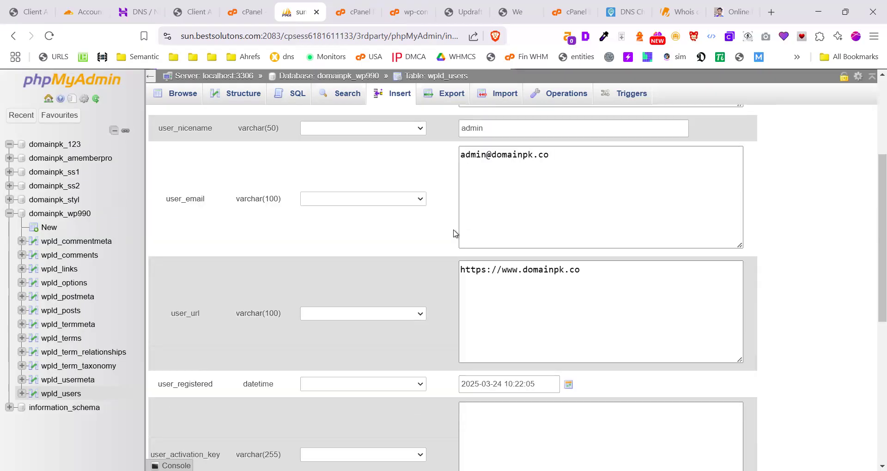
left_click(590, 157)
key("ctrl+a")
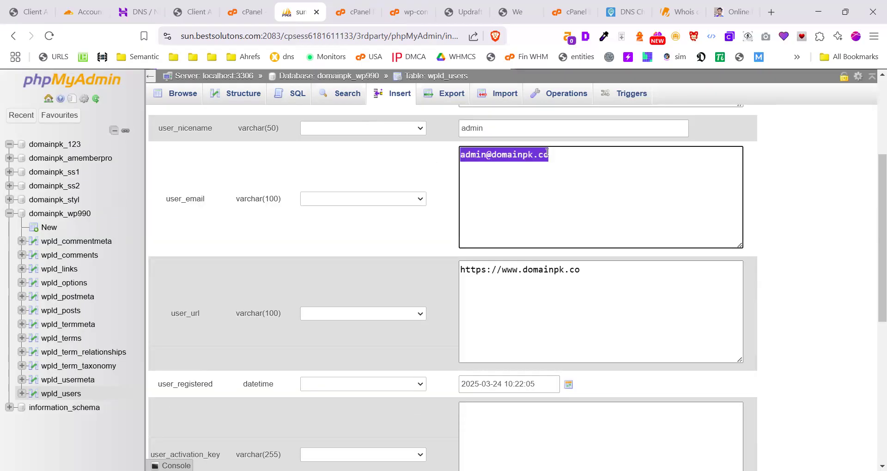
scroll(395, 250, "down", 7)
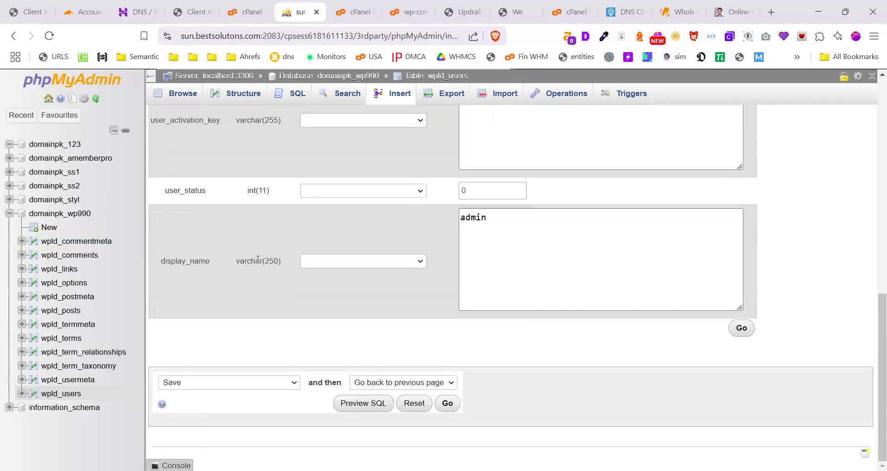
scroll(394, 262, "up", 7)
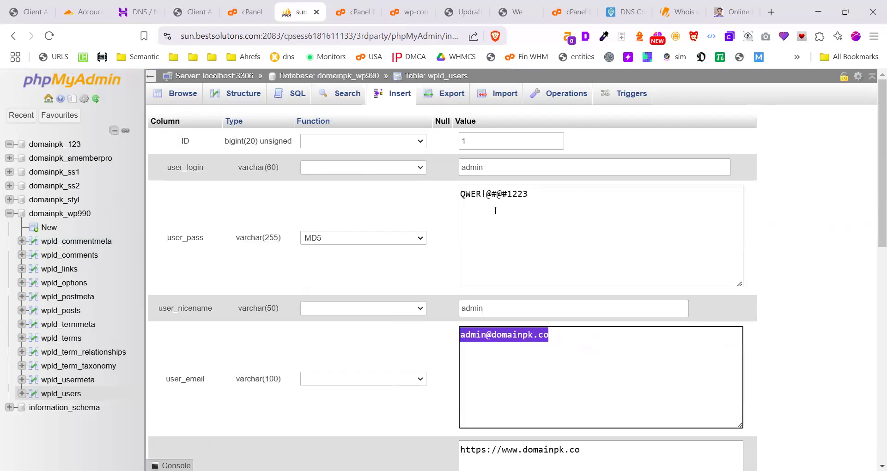
left_click_drag(553, 190, 416, 192)
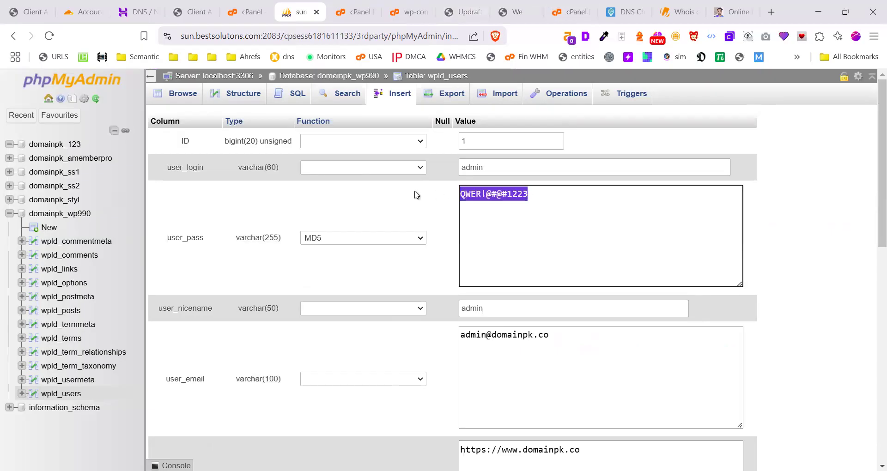
scroll(276, 238, "down", 10)
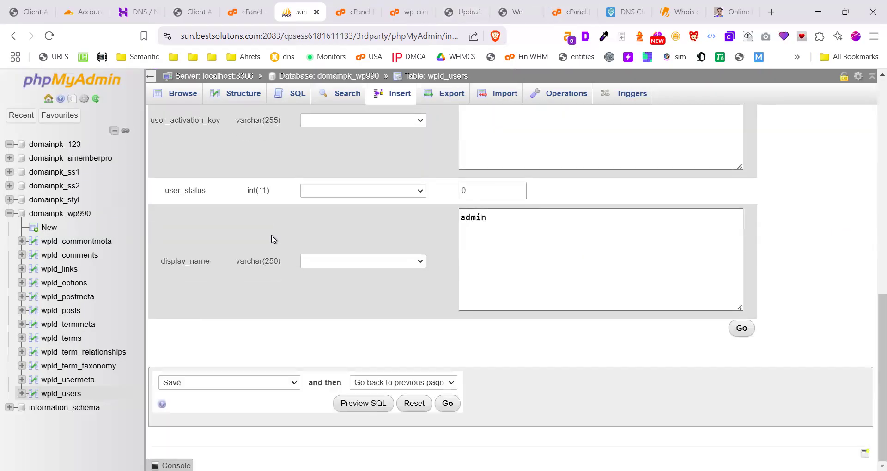
scroll(274, 238, "up", 10)
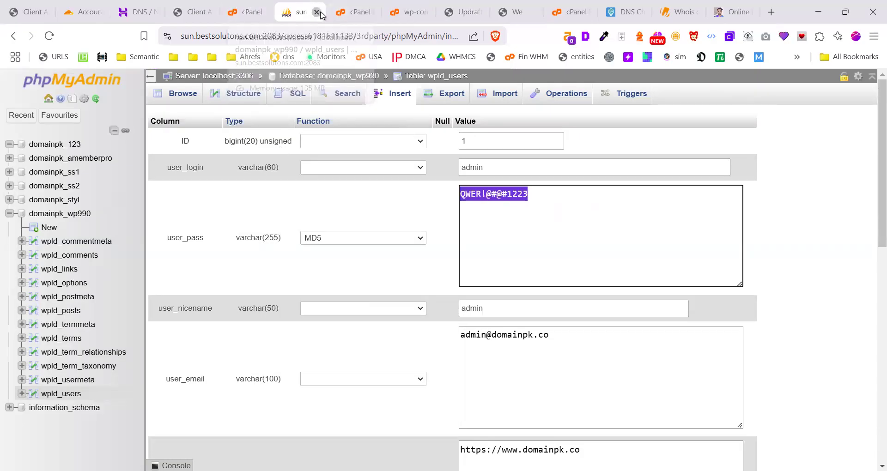
left_click(320, 13)
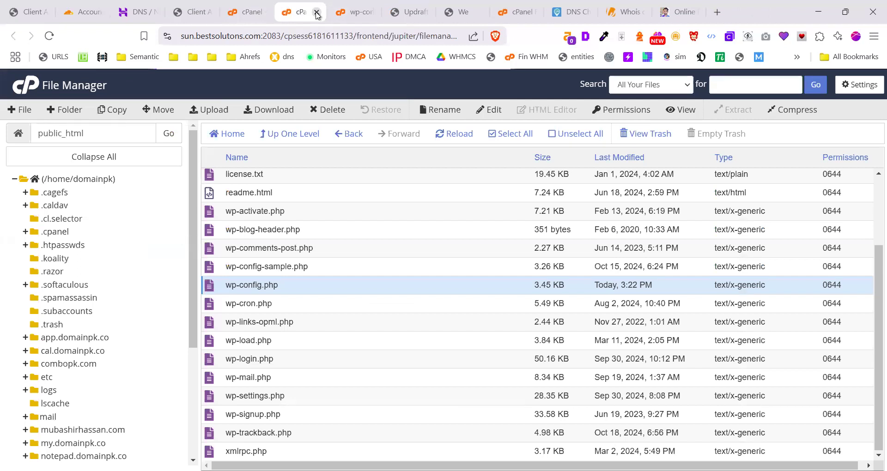
Close the File Manager and wp-config.php editor tabs
left_click(355, 12)
left_click(314, 15)
left_click(316, 13)
left_click(317, 12)
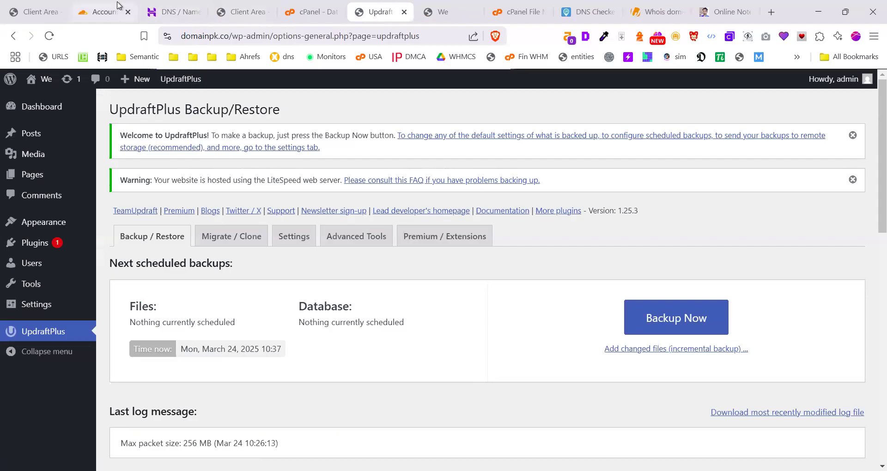
left_click(171, 7)
In the Cloudflare account, dismiss the AI inference banner and choose Add a domain
left_click(117, 7)
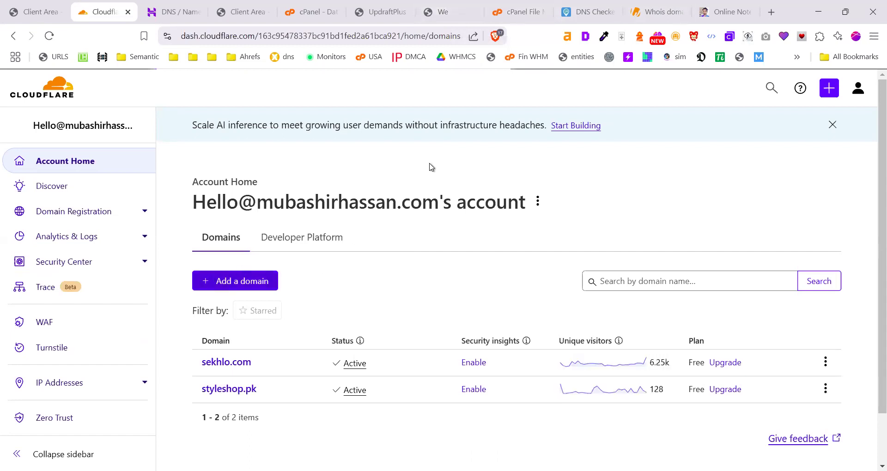
left_click(832, 124)
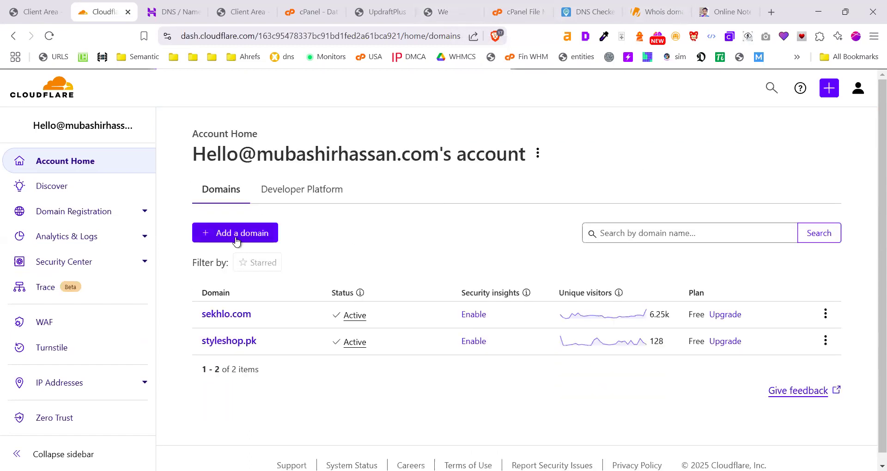
left_click(235, 233)
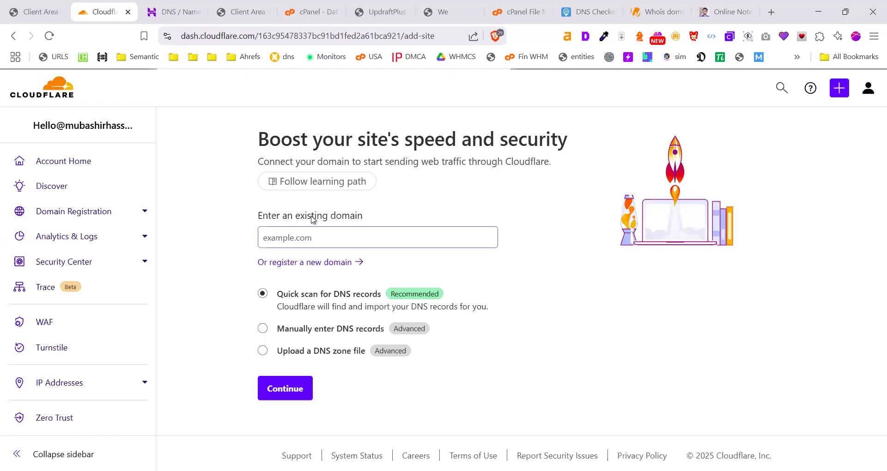
left_click(450, 240)
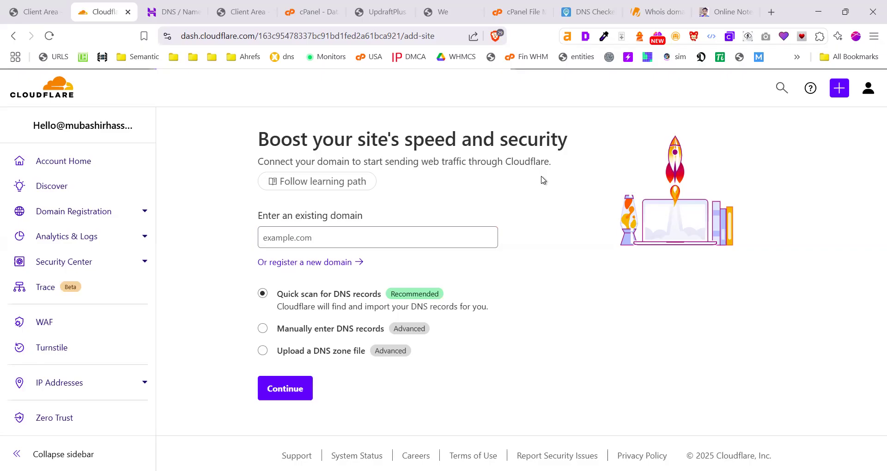
Google 'cloudflare server locations' and open the first result in a new tab
left_click(776, 7)
type("g")
key("Return")
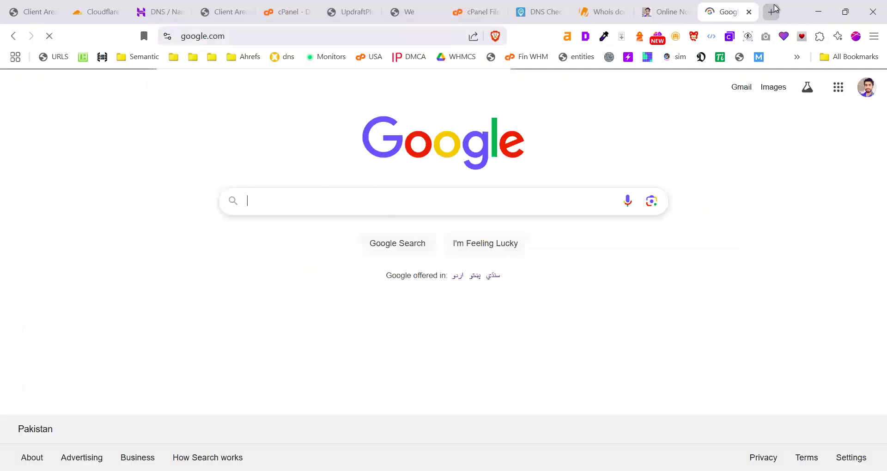
type("clou")
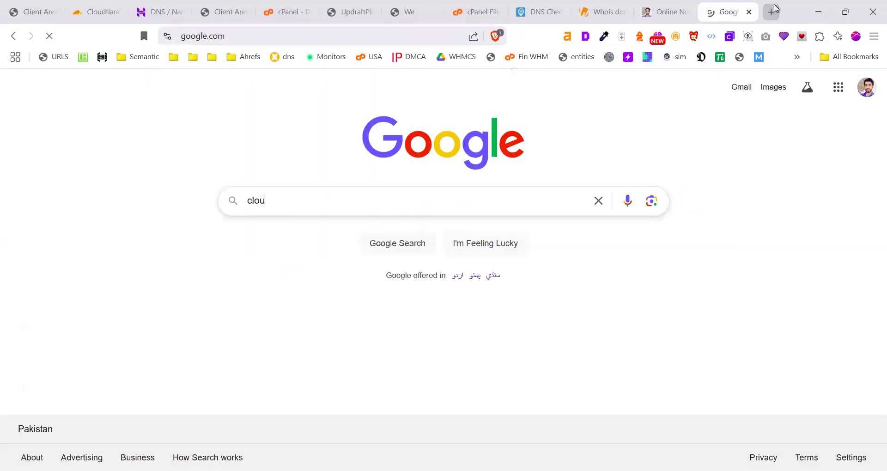
type("dflare server")
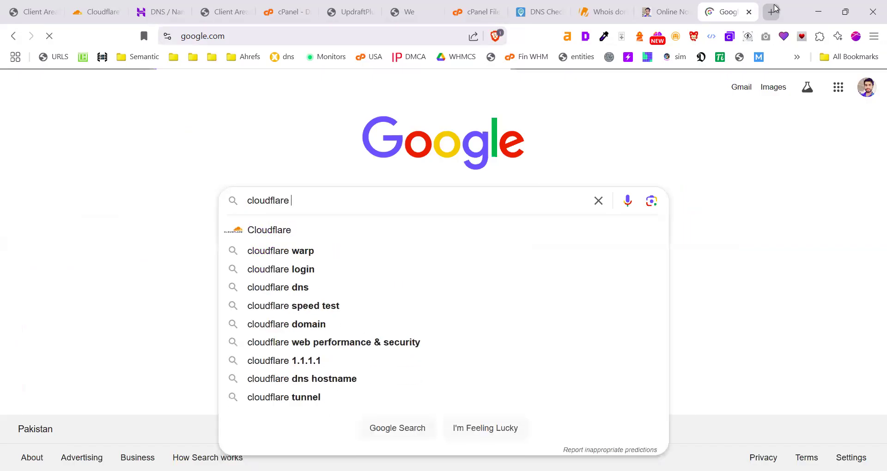
key("Down")
key("Down")
key("Return")
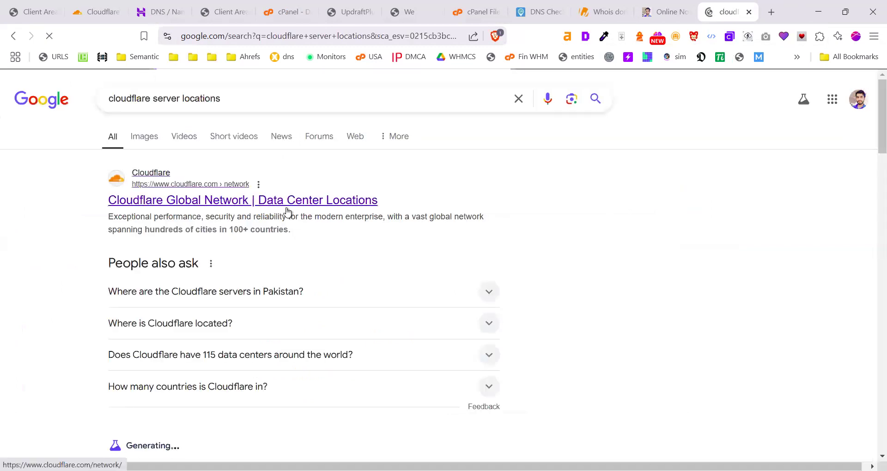
right_click(254, 201)
left_click(277, 212)
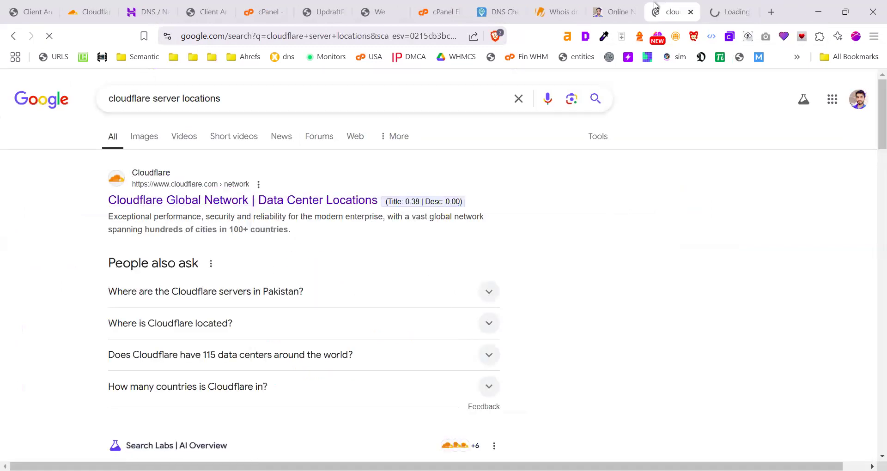
key("ctrl+Tab")
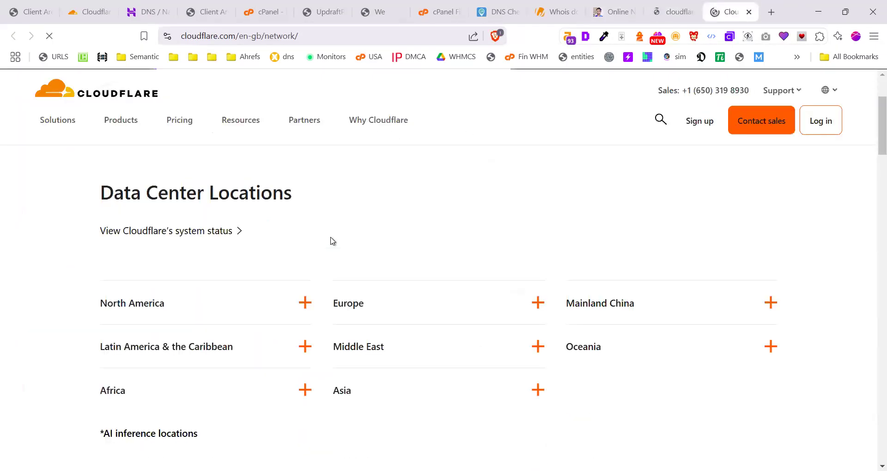
Expand the North America and Europe data center lists and highlight Madrid, ES
scroll(342, 256, "down", 1)
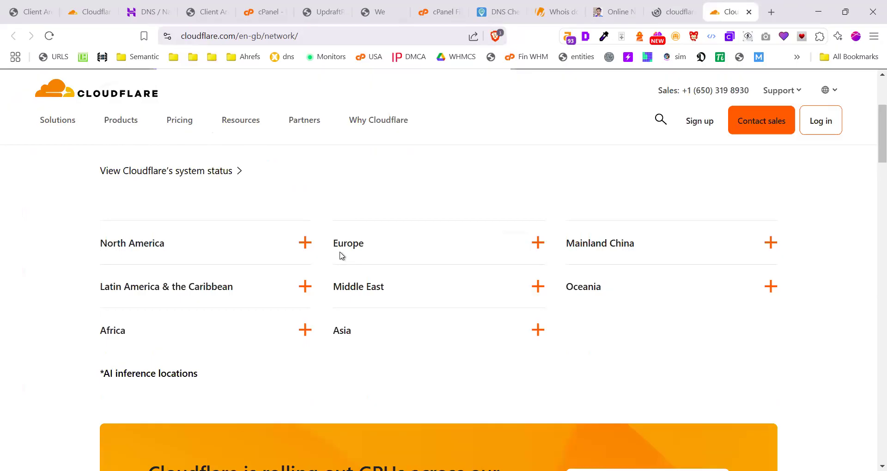
scroll(169, 269, "up", 3)
scroll(192, 263, "down", 3)
left_click(297, 242)
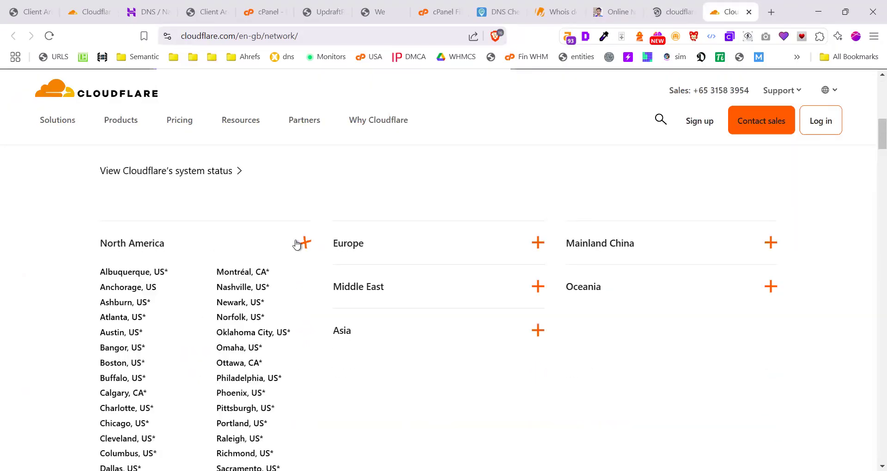
scroll(281, 263, "down", 1)
scroll(281, 264, "down", 6)
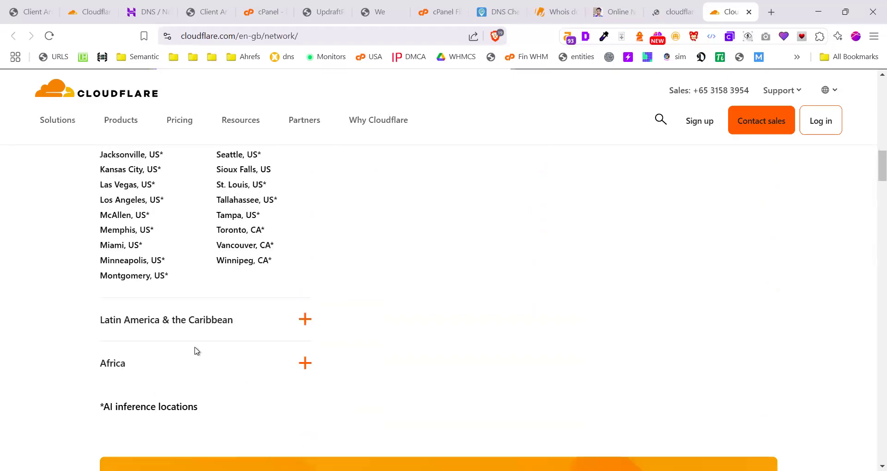
scroll(402, 268, "up", 9)
scroll(447, 248, "down", 2)
left_click(445, 246)
scroll(444, 247, "down", 9)
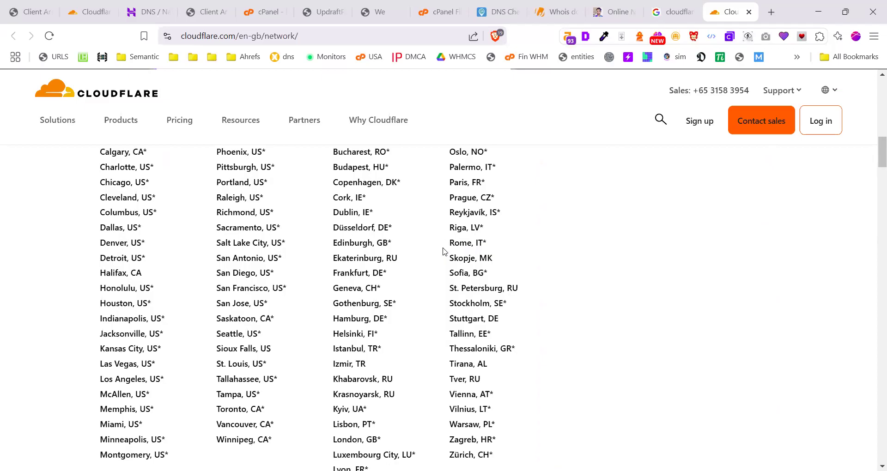
scroll(453, 251, "down", 7)
scroll(458, 300, "up", 9)
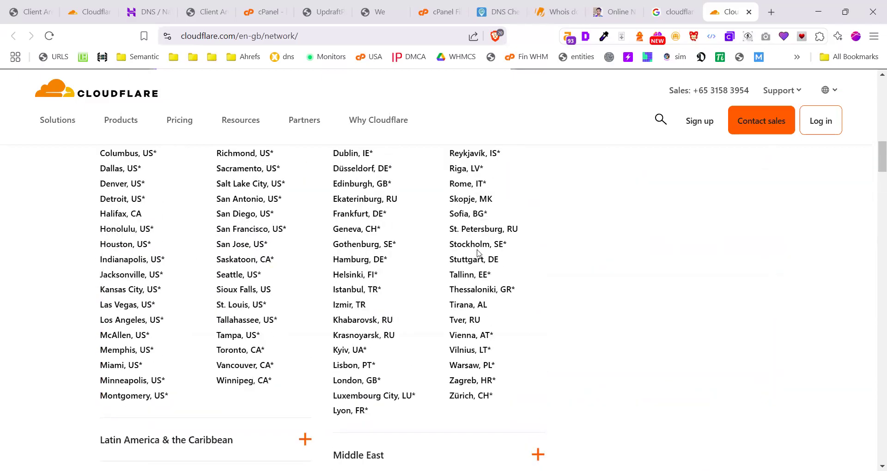
scroll(479, 254, "up", 8)
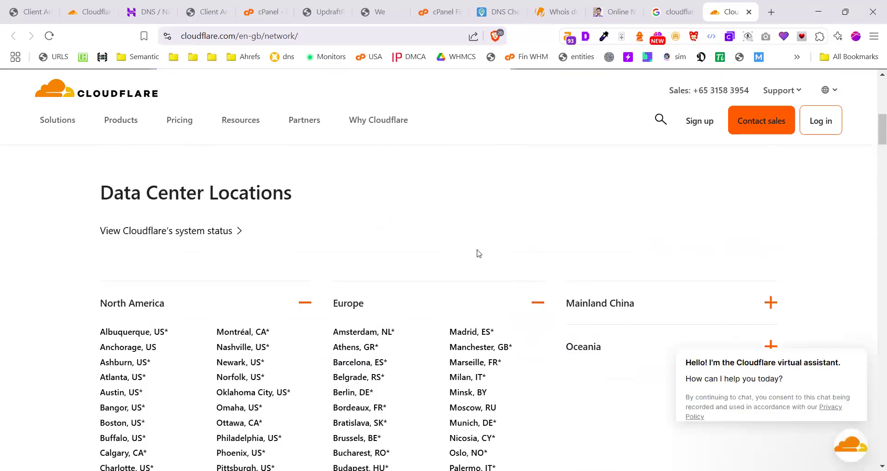
scroll(477, 252, "down", 1)
scroll(529, 270, "down", 1)
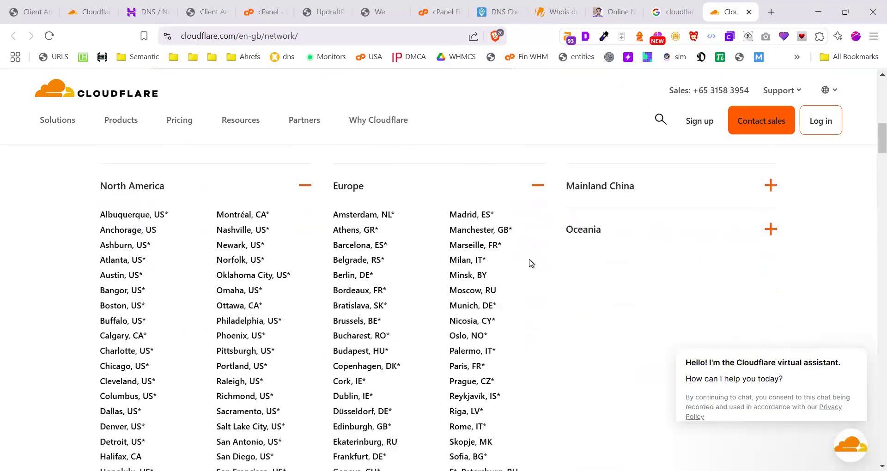
scroll(413, 257, "up", 1)
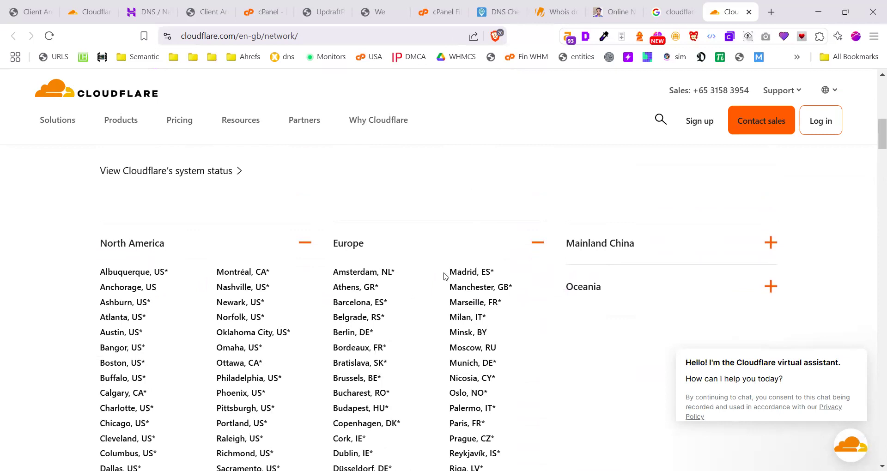
left_click_drag(444, 277, 504, 275)
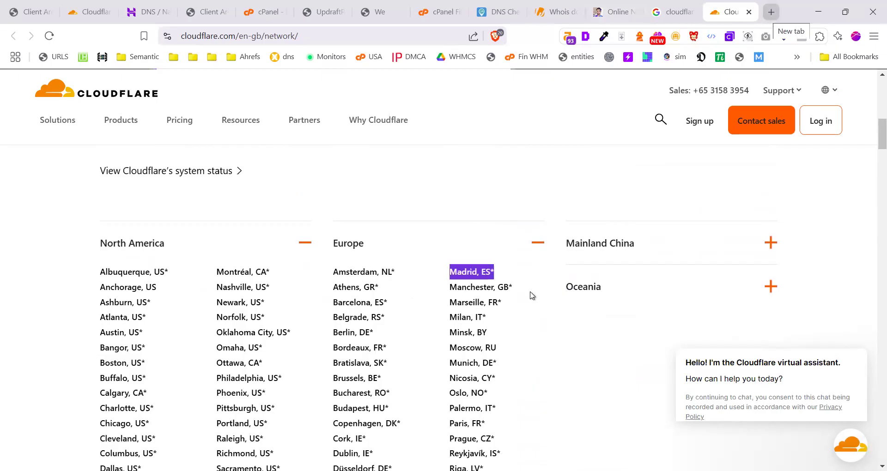
Collapse North America and Europe, expand Asia, and locate Hyderabad and Islamabad, PK
left_click(305, 242)
scroll(207, 231, "down", 2)
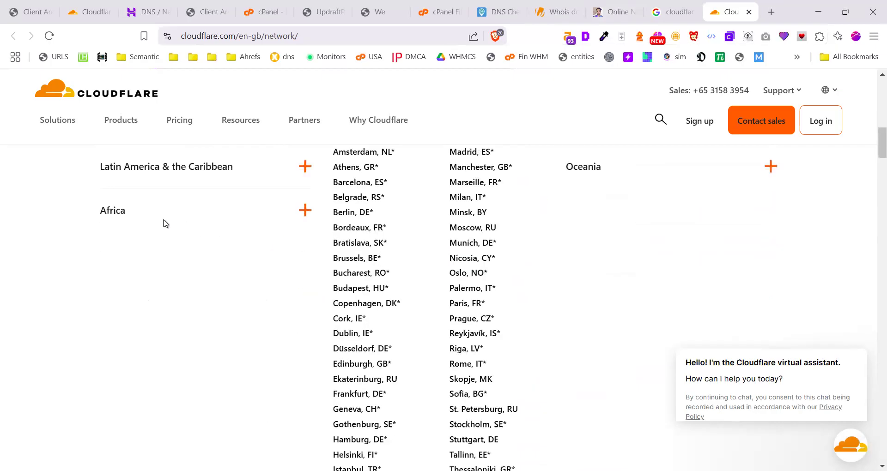
scroll(328, 219, "up", 1)
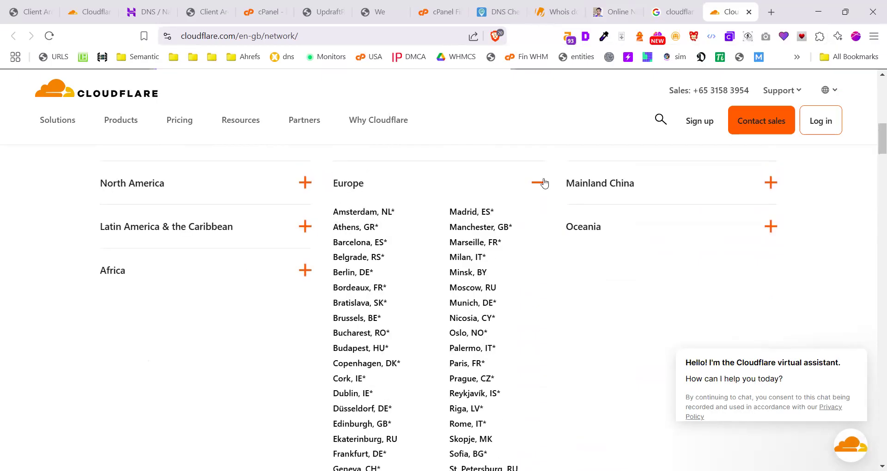
left_click(537, 183)
left_click(489, 273)
scroll(488, 272, "down", 6)
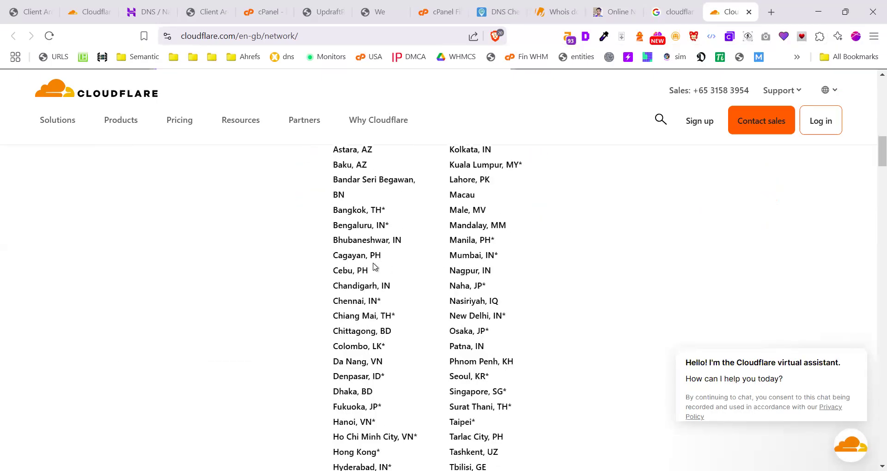
scroll(470, 246, "up", 3)
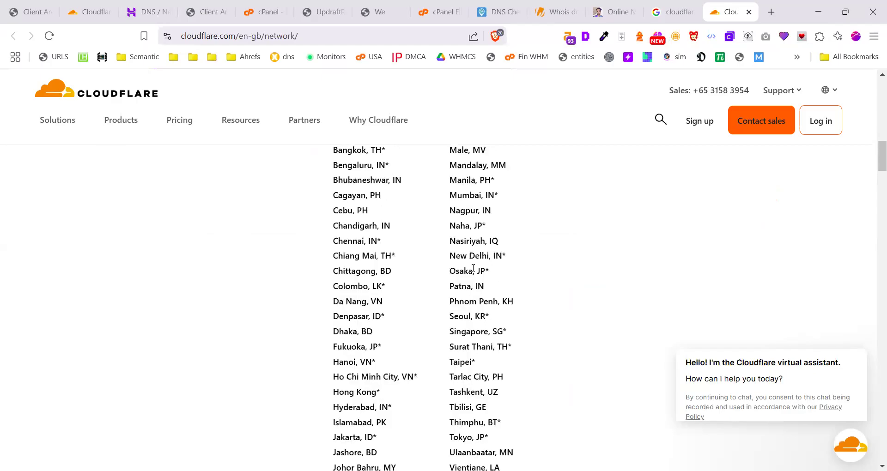
scroll(473, 279, "down", 1)
scroll(473, 279, "down", 3)
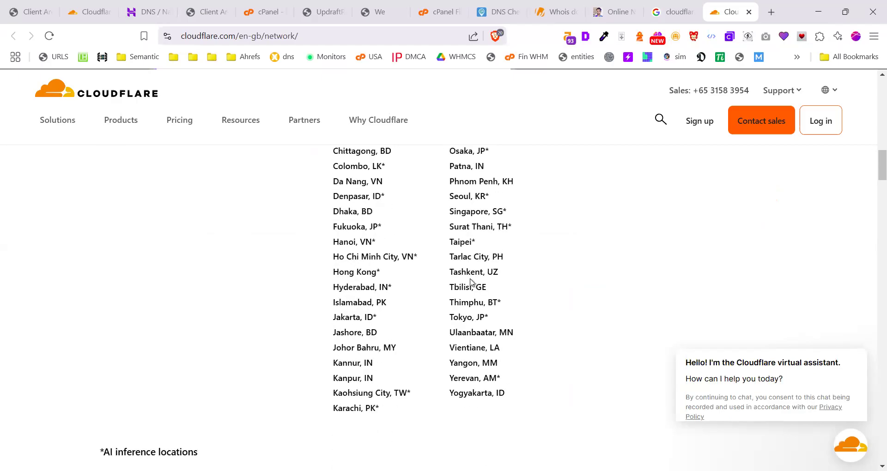
scroll(365, 342, "up", 2)
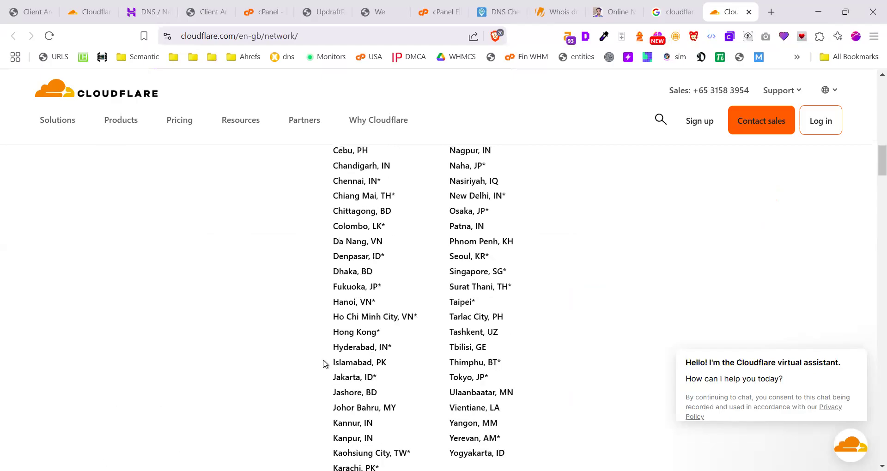
left_click_drag(331, 347, 382, 348)
scroll(381, 348, "down", 1)
left_click_drag(331, 303, 380, 302)
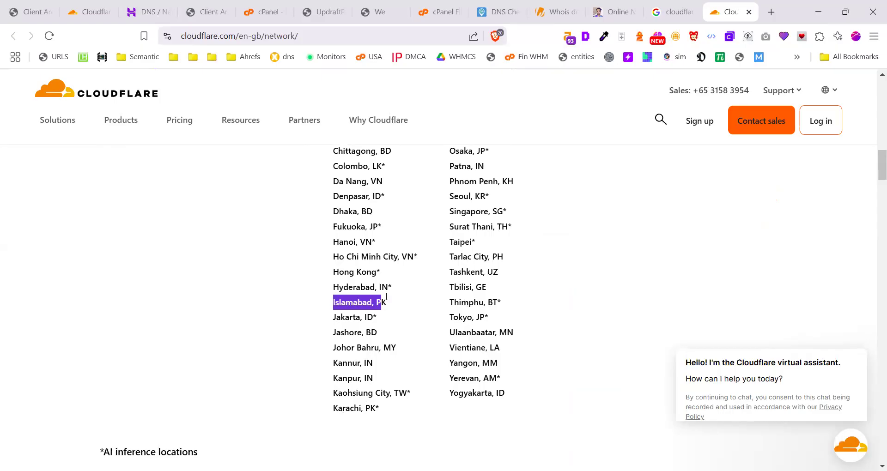
scroll(386, 296, "up", 8)
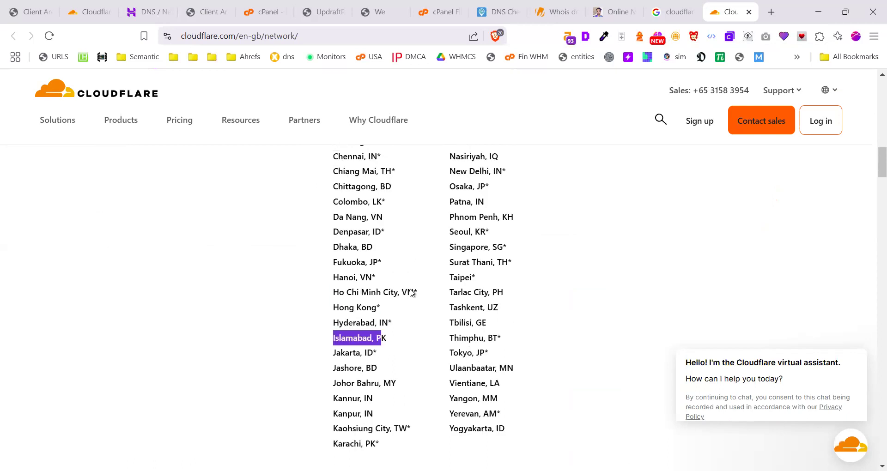
Collapse the Asia list, read through the network page, then bring up the online notepad
left_click(540, 326)
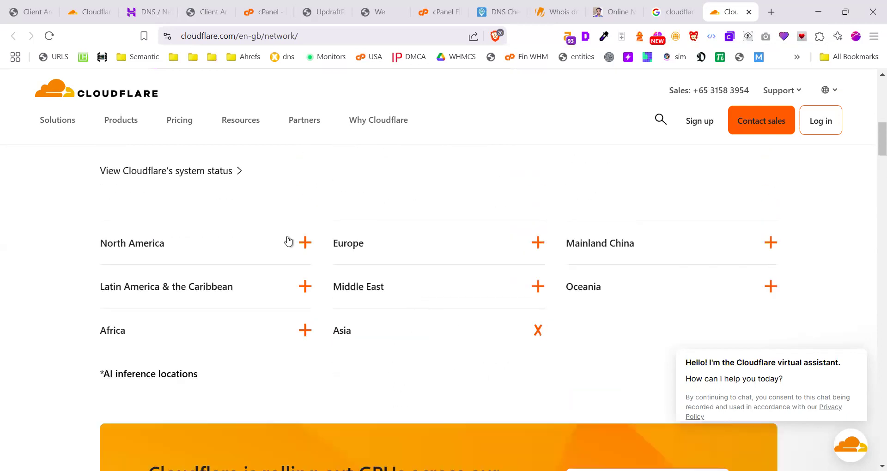
scroll(327, 162, "down", 4)
scroll(472, 225, "down", 3)
scroll(471, 225, "down", 4)
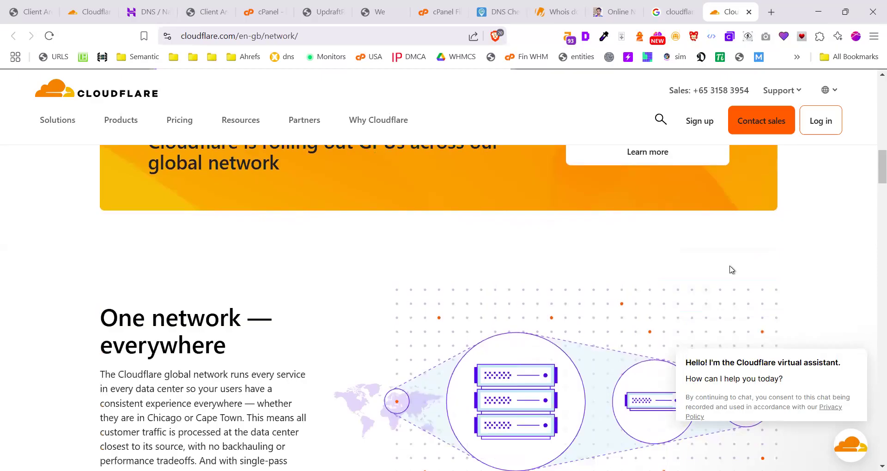
scroll(394, 261, "down", 2)
scroll(394, 261, "up", 1)
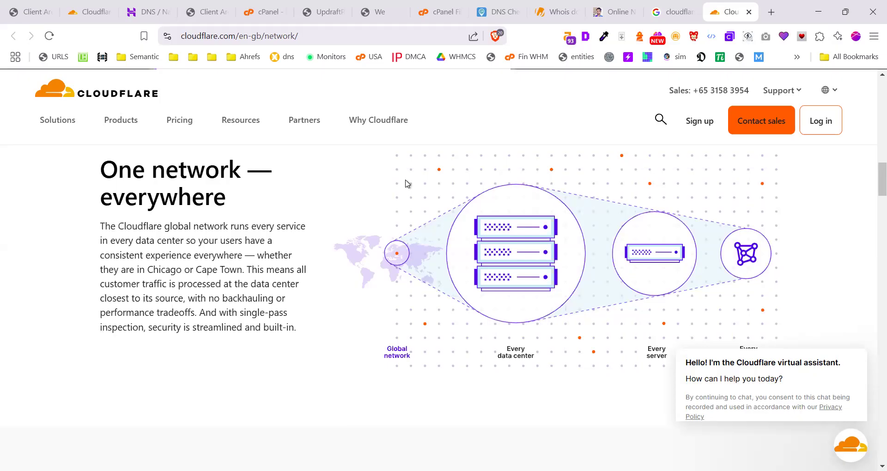
scroll(406, 184, "down", 8)
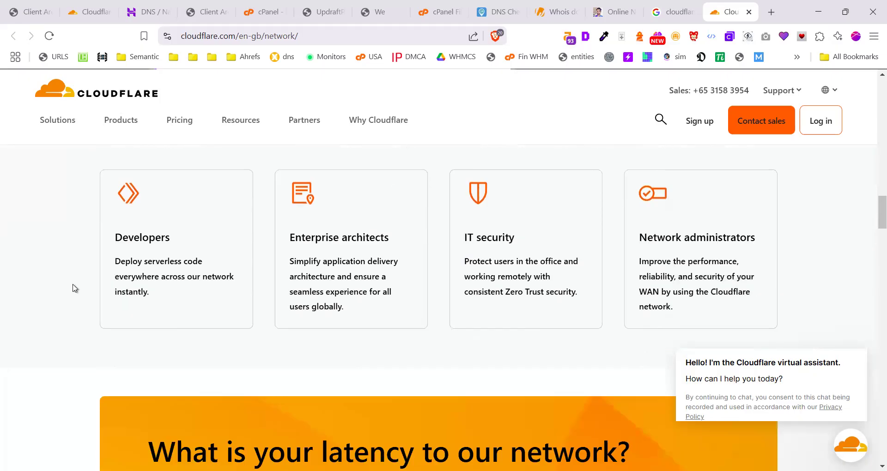
scroll(462, 306, "down", 8)
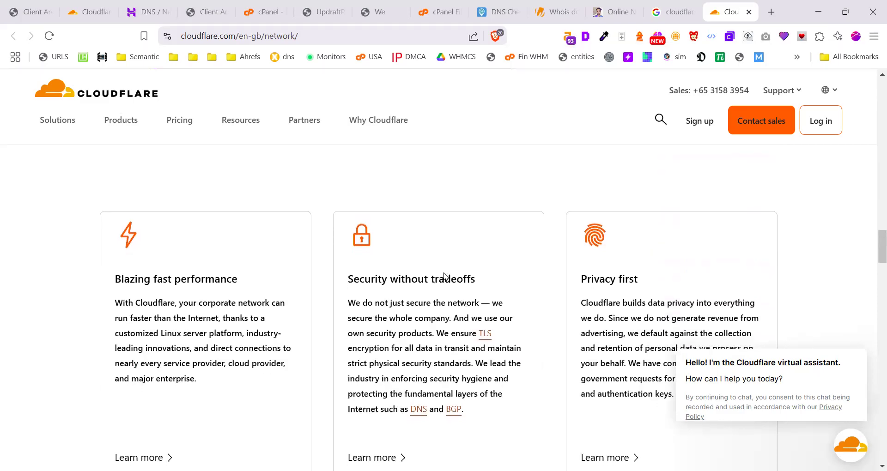
scroll(444, 277, "down", 2)
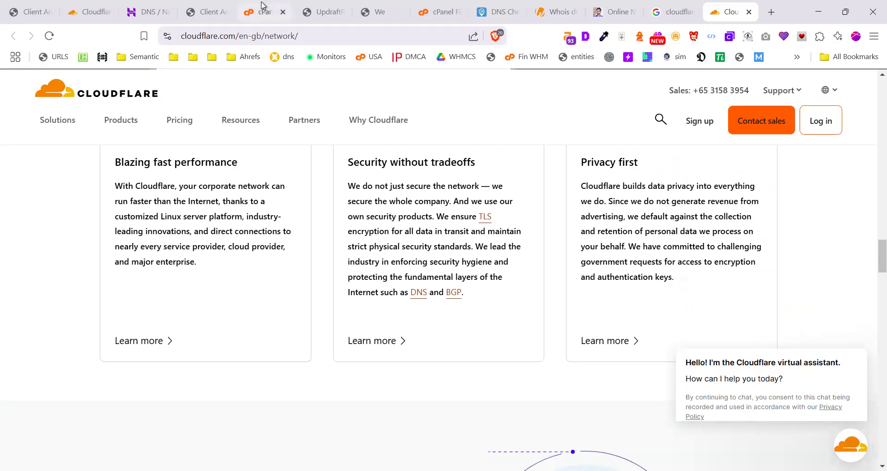
left_click(161, 6)
left_click(614, 7)
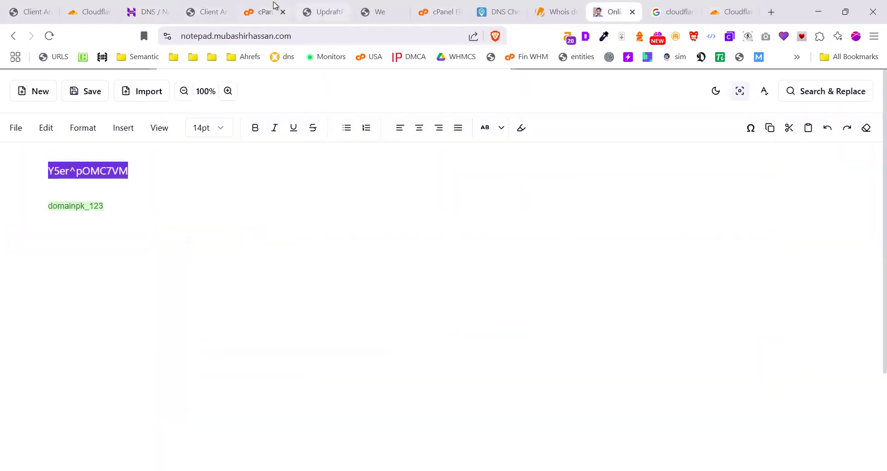
Check domainpk.co's two Hostinger nameservers and its live site, then return to Cloudflare
left_click(160, 5)
left_click_drag(303, 289, 203, 258)
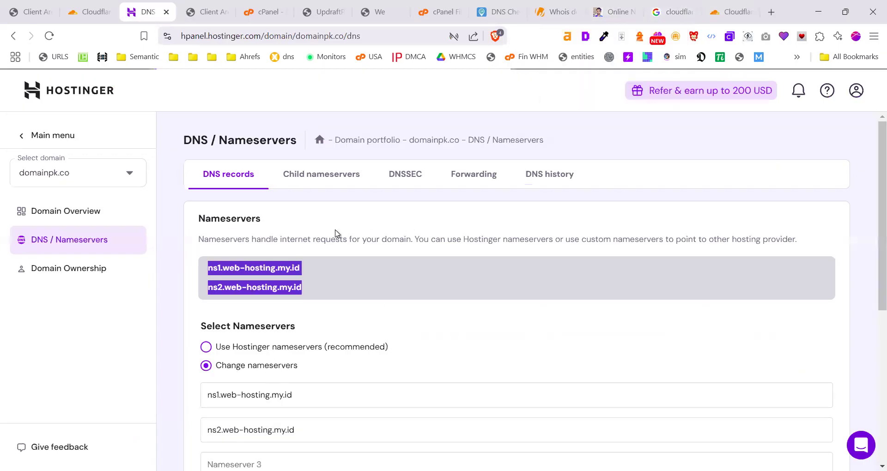
left_click(334, 293)
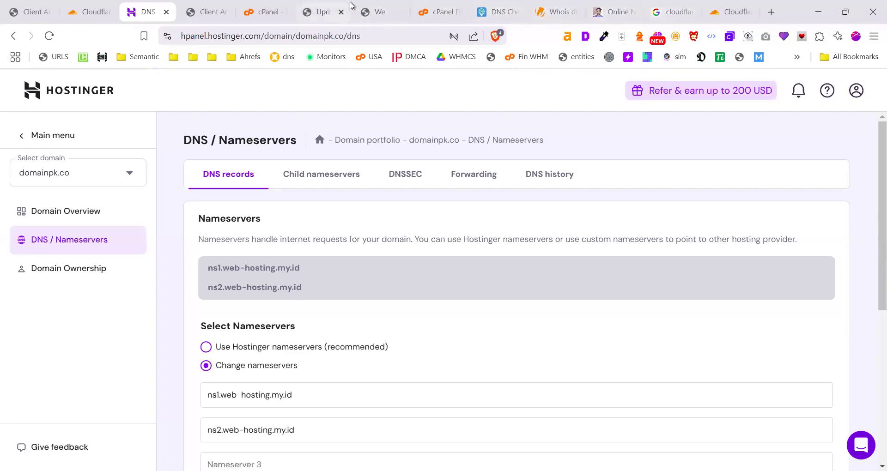
left_click(372, 11)
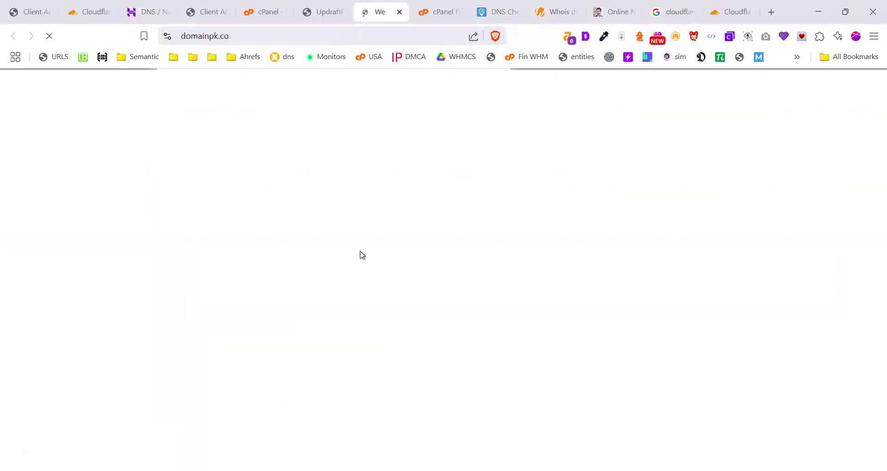
scroll(299, 246, "up", 6)
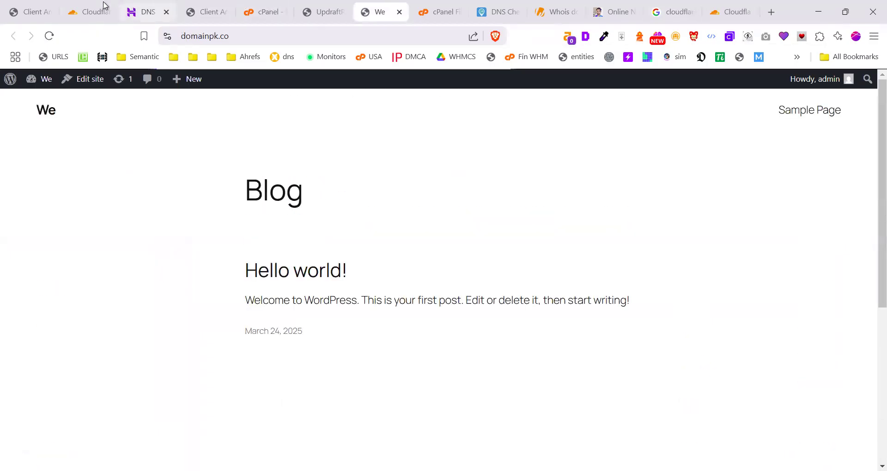
left_click(112, 15)
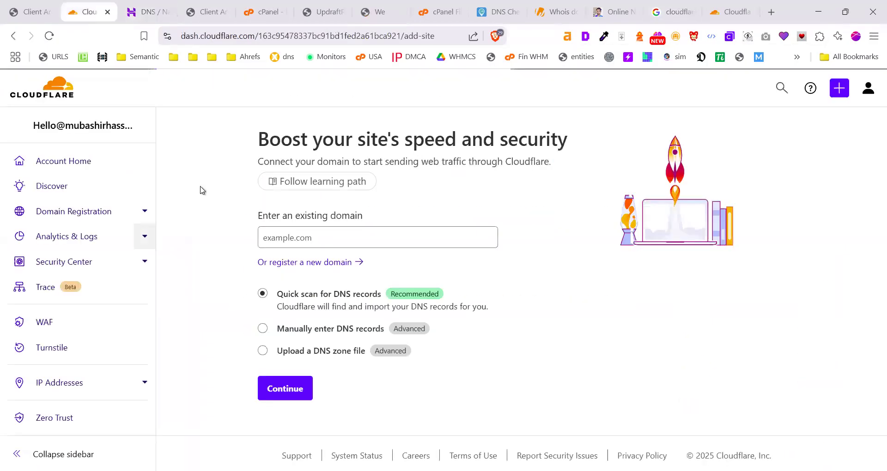
Start entering the domain, then go to the account's domain list
left_click(328, 245)
type("domainpk.com")
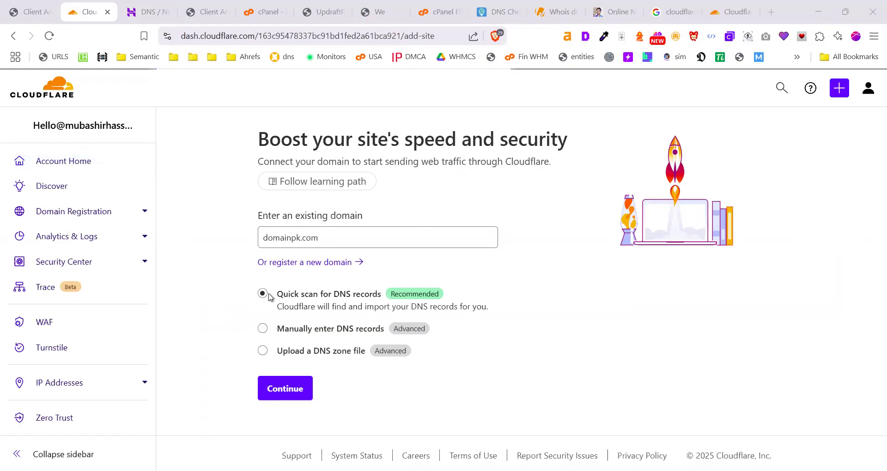
left_click(78, 172)
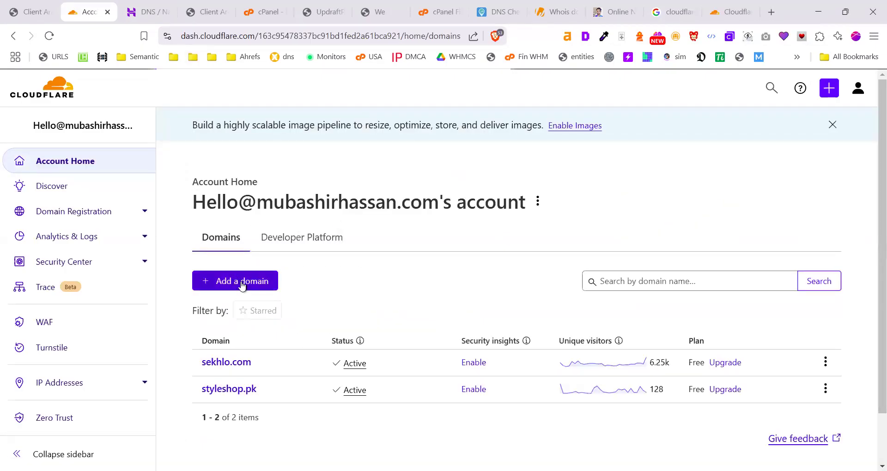
Enter domainpk.co with Quick scan for DNS records selected and continue
left_click(240, 286)
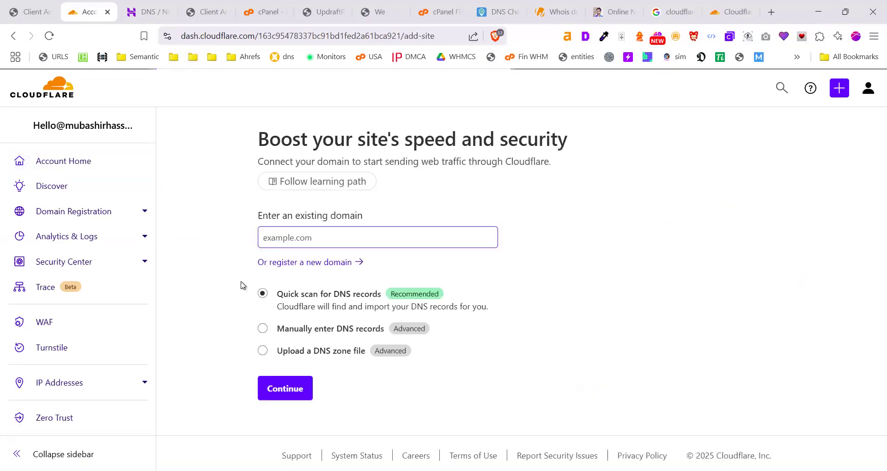
left_click(327, 243)
type("domai")
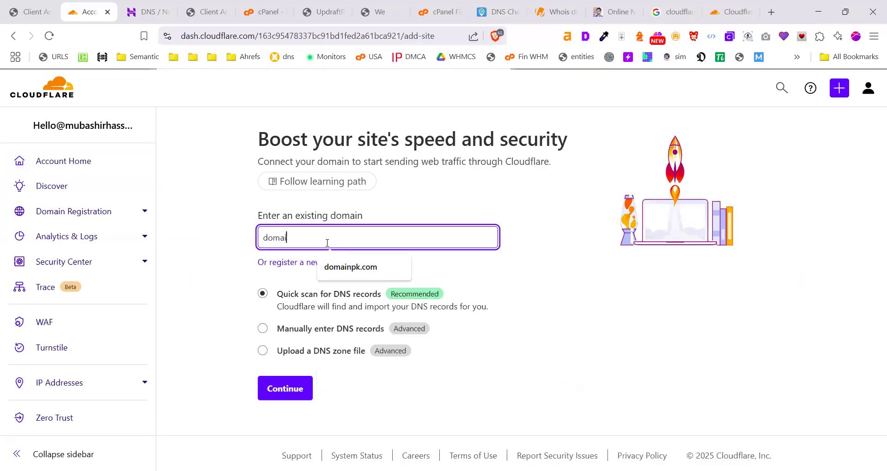
key("Down")
key("Return")
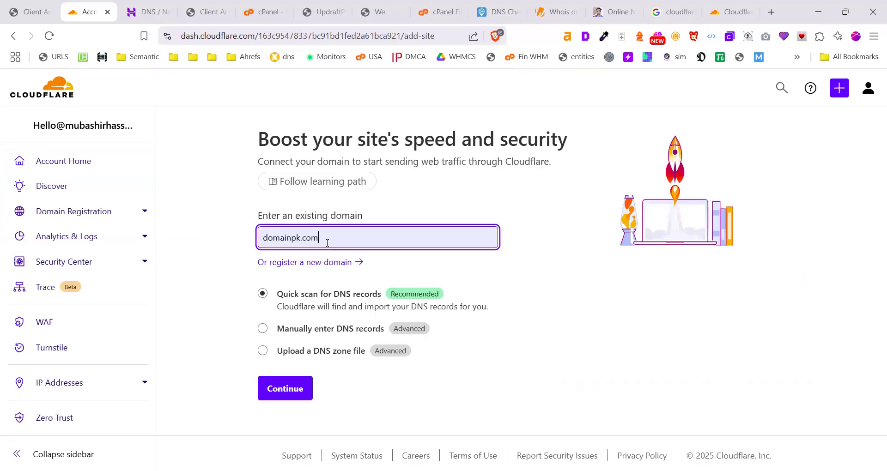
key("BackSpace")
left_click(237, 266)
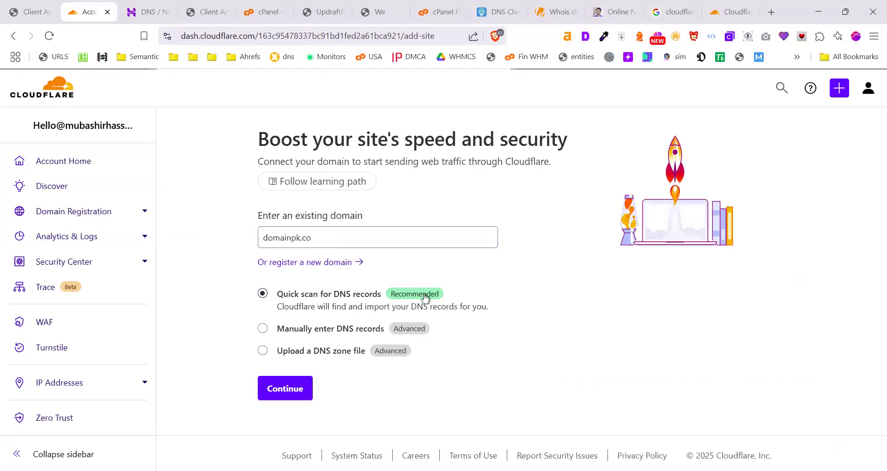
left_click_drag(490, 308, 278, 294)
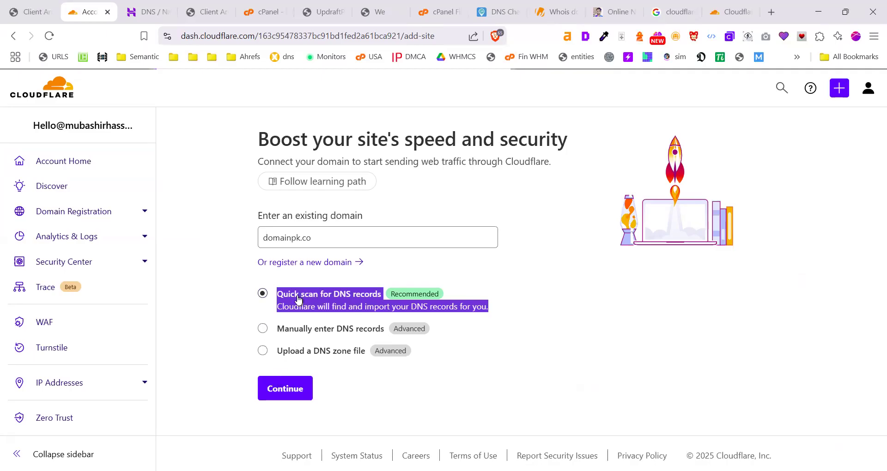
left_click(276, 390)
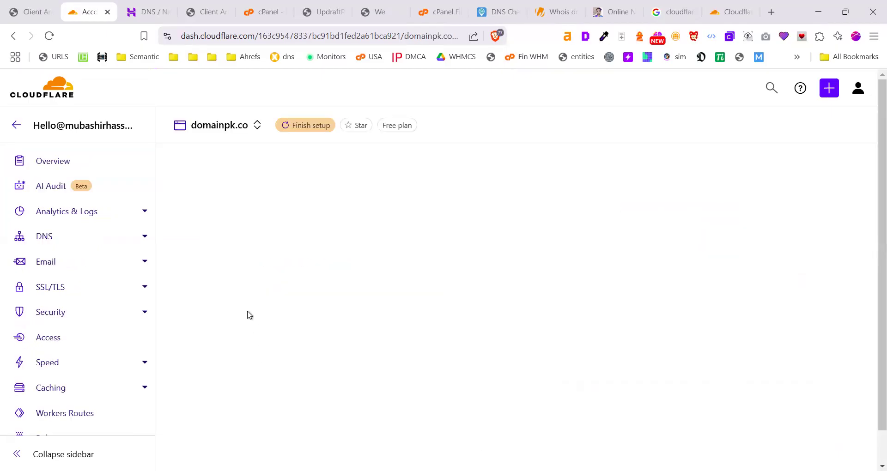
Continue with the Free plan for domainpk.co, then switch to Hostinger's nameserver page
scroll(249, 316, "down", 2)
scroll(259, 277, "up", 2)
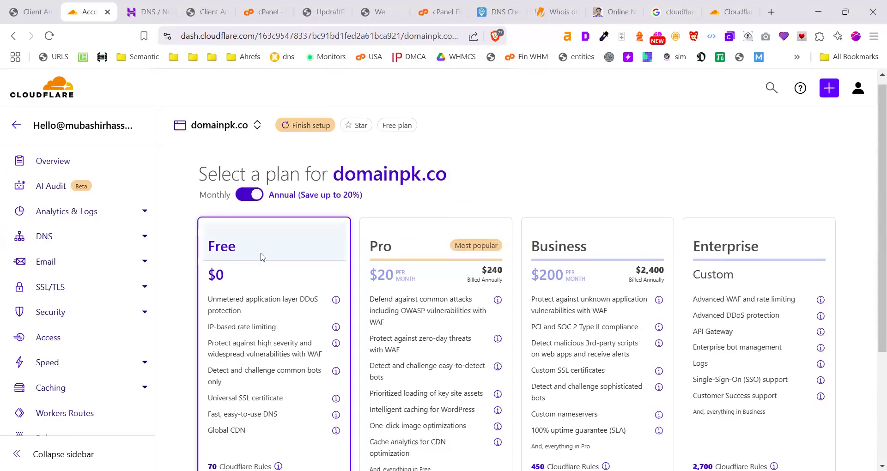
scroll(261, 256, "down", 4)
left_click(536, 407)
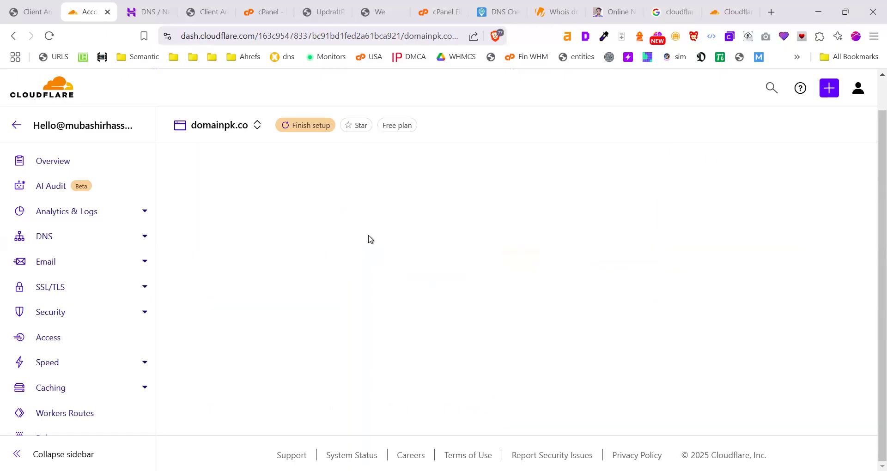
left_click(159, 10)
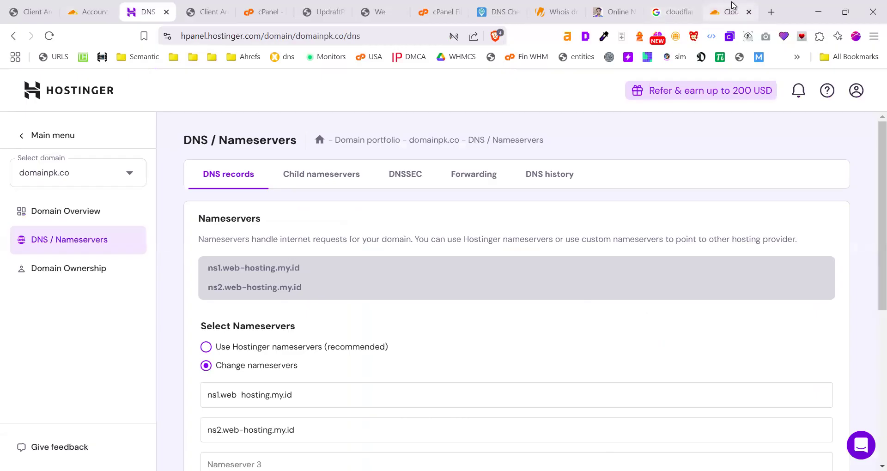
Highlight domainpk.co's ns1/ns2.web-hosting.my.id name servers on Whois.com, then return to Cloudflare
left_click(729, 7)
left_click(551, 9)
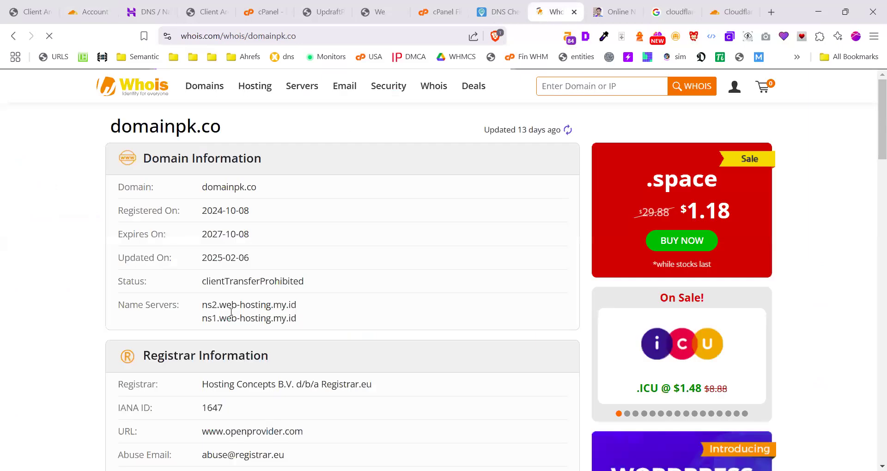
left_click_drag(200, 301, 296, 320)
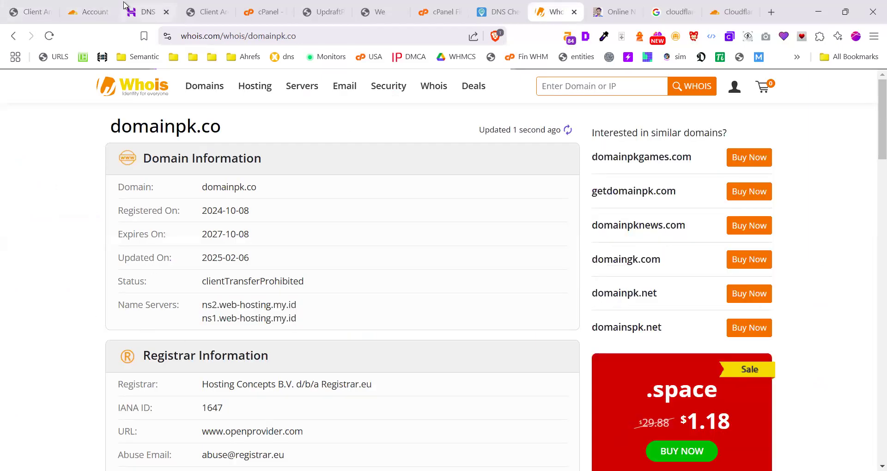
left_click(87, 12)
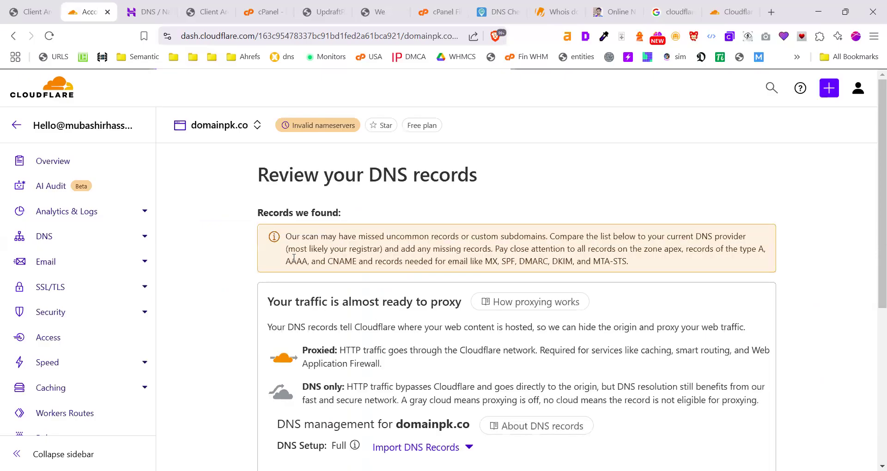
Switch the autoconfig, autodiscover, cpanel and cpcalendars A records from DNS only to Proxied
scroll(271, 261, "down", 2)
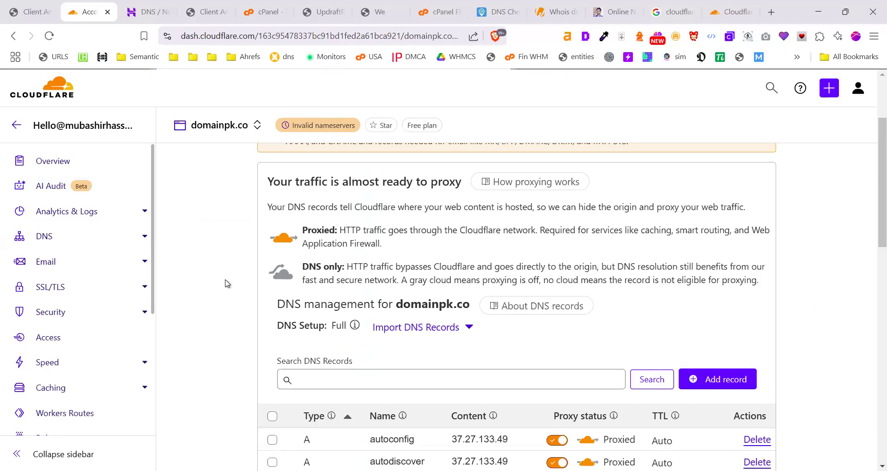
scroll(227, 283, "down", 3)
scroll(226, 289, "down", 4)
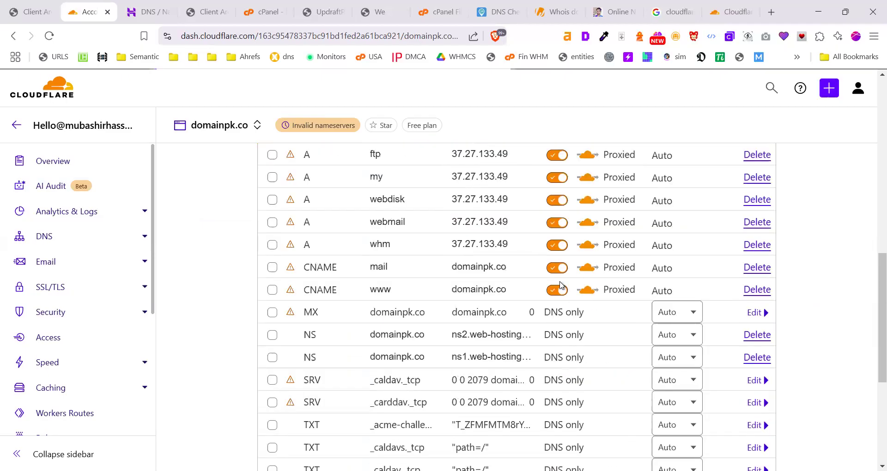
scroll(561, 286, "up", 2)
scroll(561, 284, "up", 1)
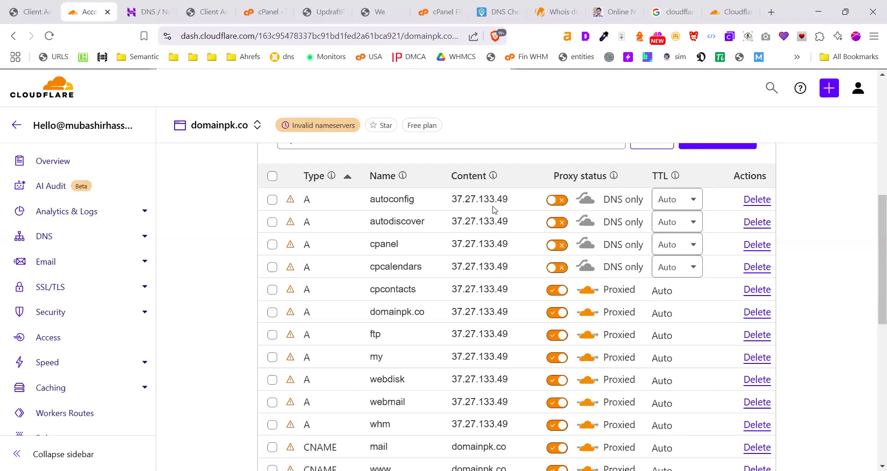
left_click(490, 222)
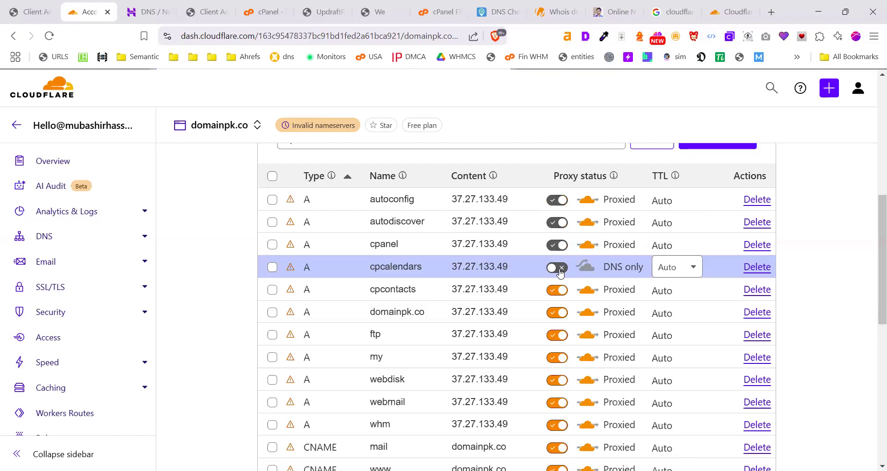
left_click(558, 268)
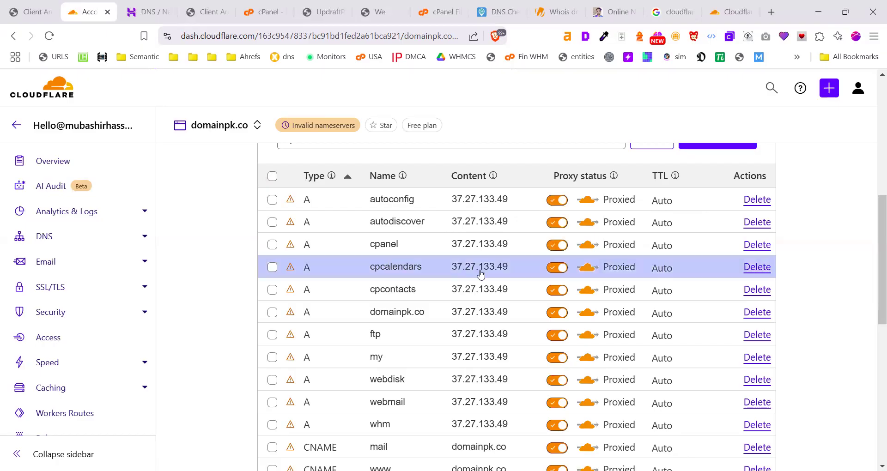
scroll(483, 286, "down", 6)
scroll(485, 287, "down", 2)
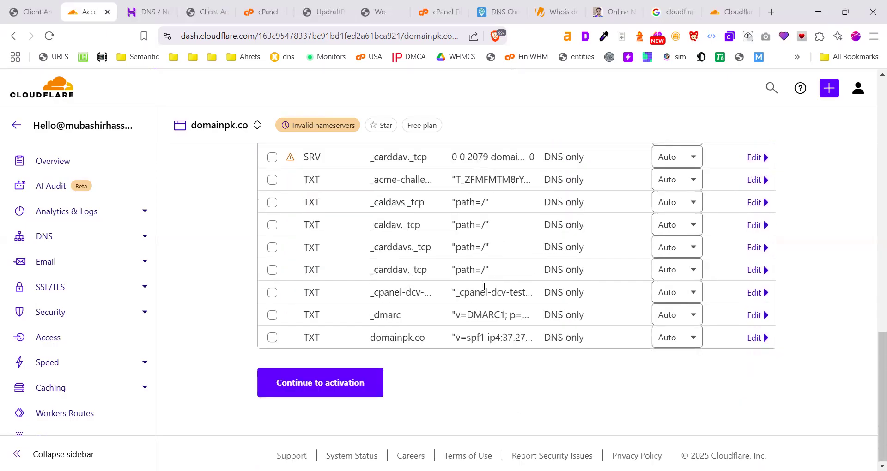
Continue to activation and copy the first assigned nameserver, augustus.ns.cloudflare.com
left_click(324, 385)
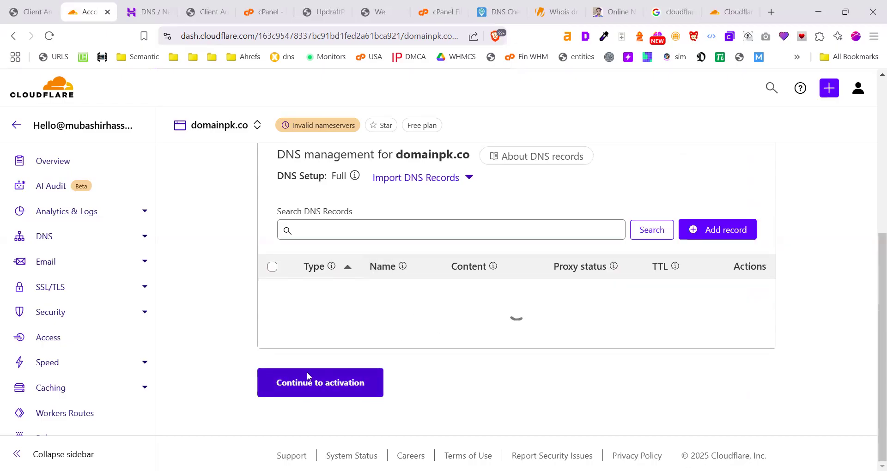
scroll(370, 295, "down", 5)
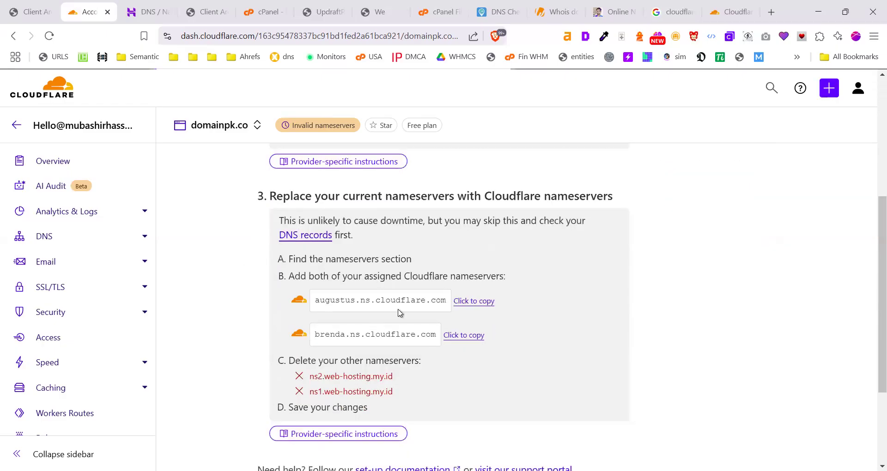
scroll(310, 300, "down", 1)
left_click_drag(296, 299, 405, 340)
left_click(404, 318)
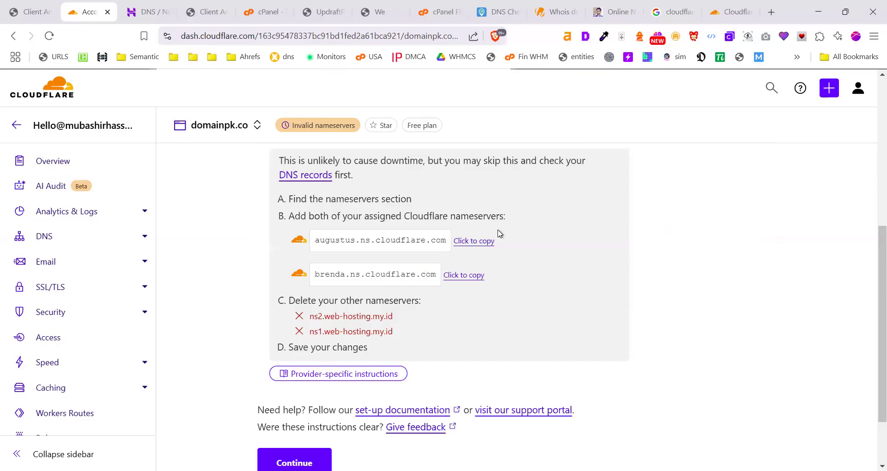
left_click(484, 245)
Replace Hostinger's two nameserver values with augustus.ns.cloudflare.com and brenda.ns.cloudflare.com
left_click(145, 4)
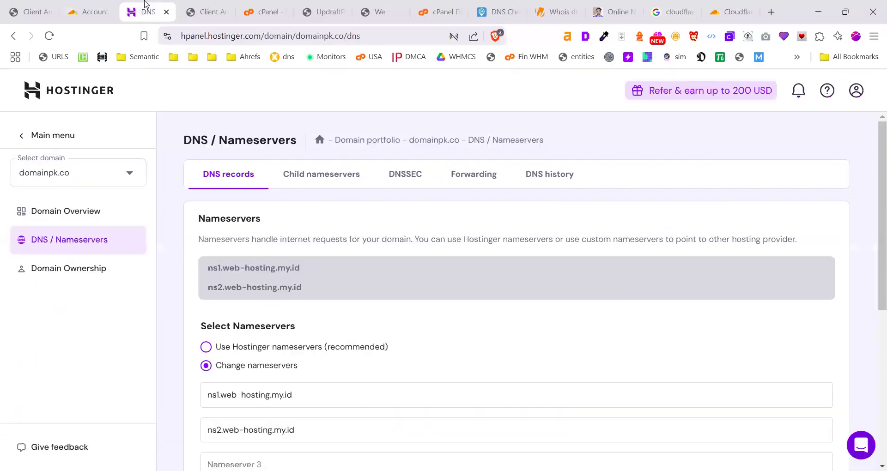
scroll(224, 319, "down", 3)
left_click_drag(328, 266, 206, 275)
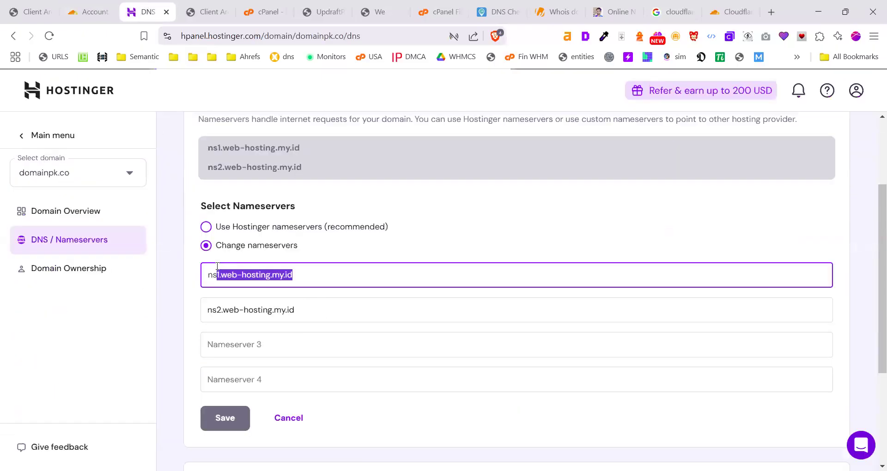
key("ctrl+v")
left_click(90, 11)
left_click(464, 275)
left_click(147, 7)
left_click_drag(333, 311, 174, 310)
key("ctrl+v")
Save the new nameservers and confirm the Whois lookup now lists augustus and brenda
left_click(220, 419)
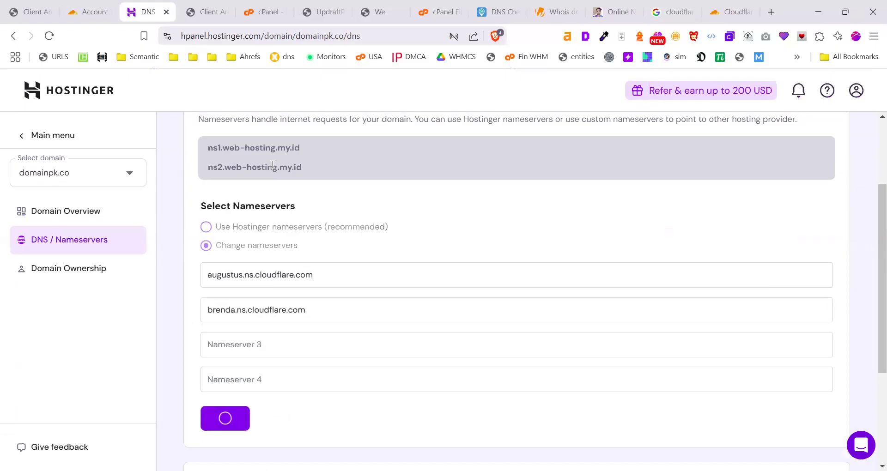
scroll(254, 171, "up", 1)
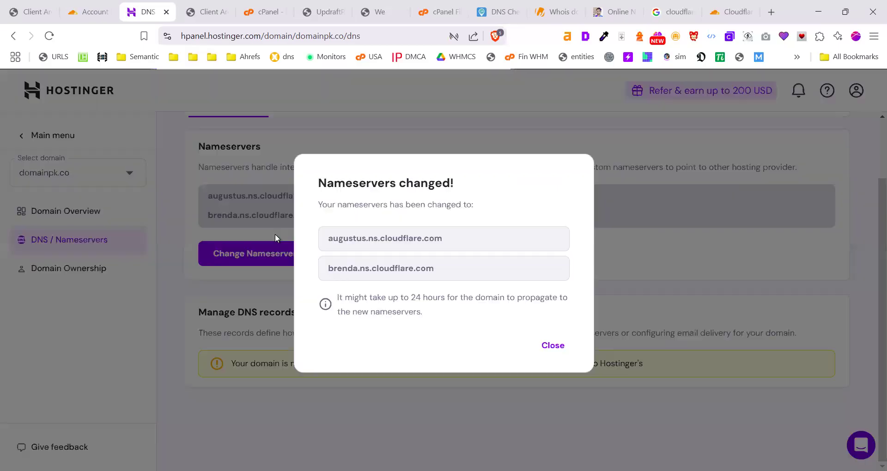
left_click(551, 346)
left_click_drag(322, 220, 187, 205)
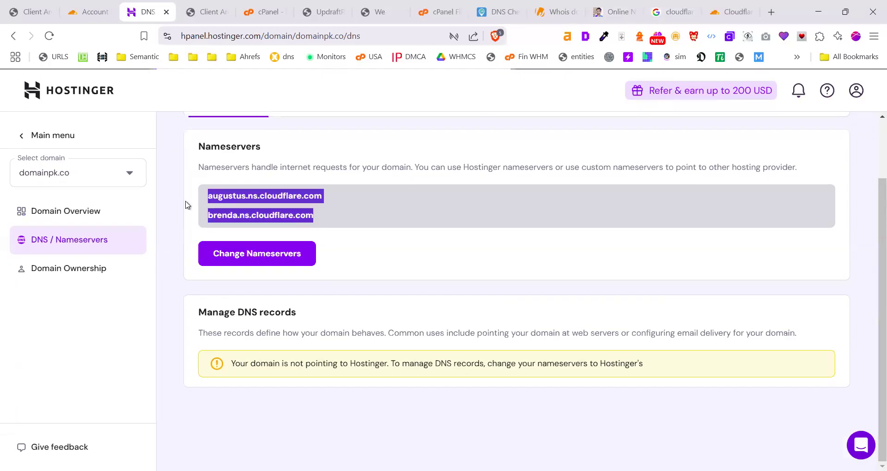
left_click(555, 12)
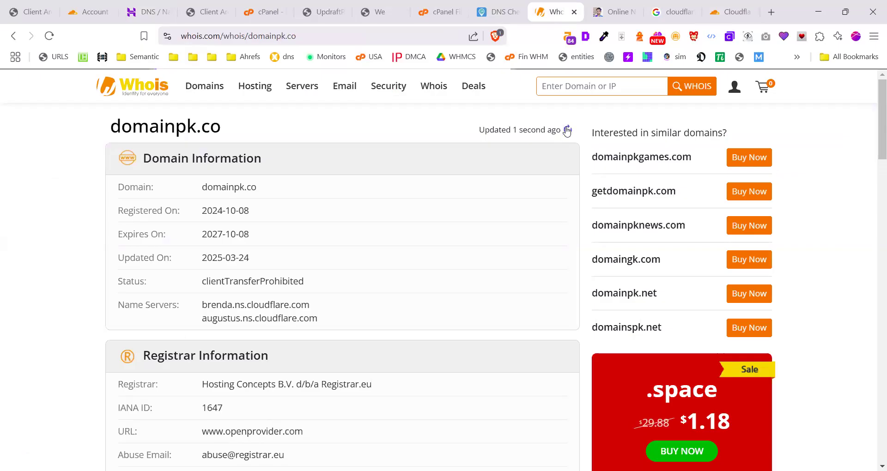
left_click_drag(337, 319, 117, 306)
left_click(733, 12)
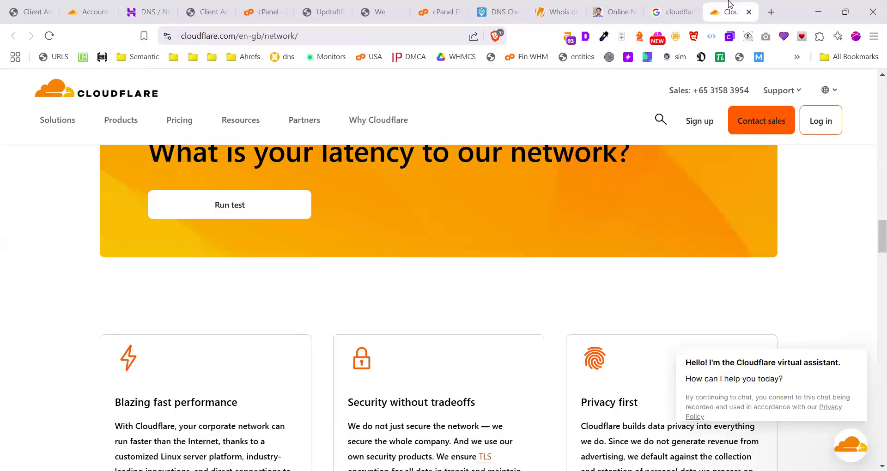
left_click(498, 11)
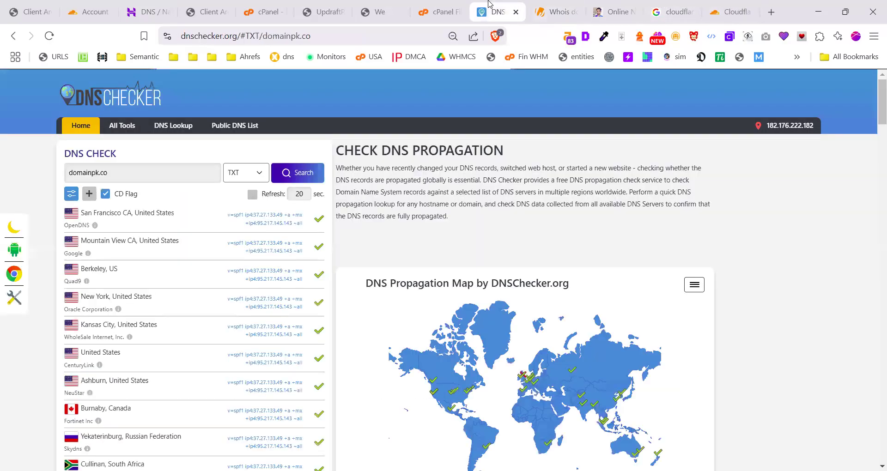
Set DNSChecker's record type to NS and run the lookup for domainpk.co
left_click(254, 178)
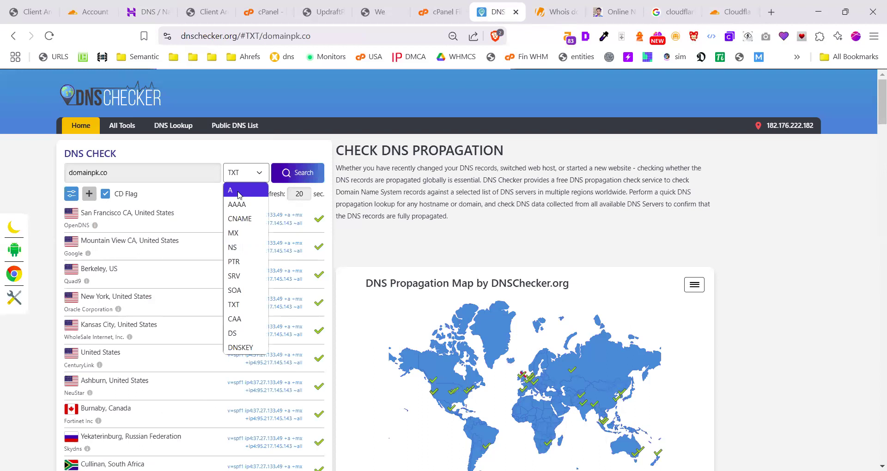
left_click(239, 191)
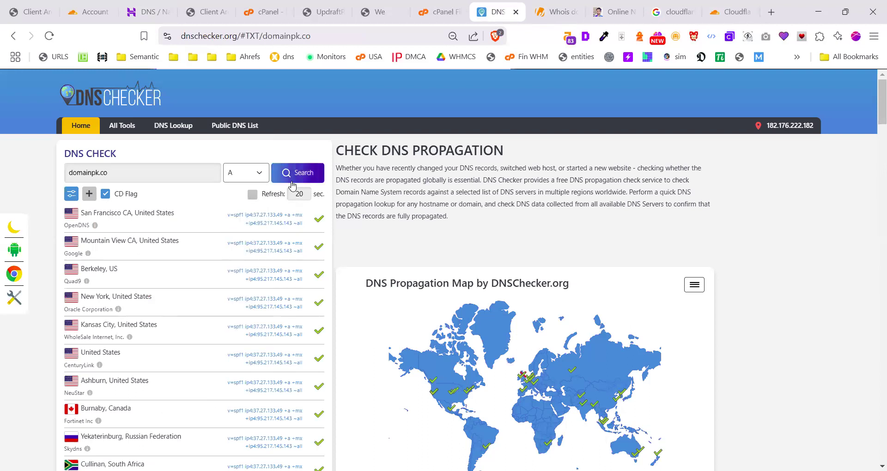
left_click(246, 174)
left_click(239, 253)
left_click(300, 176)
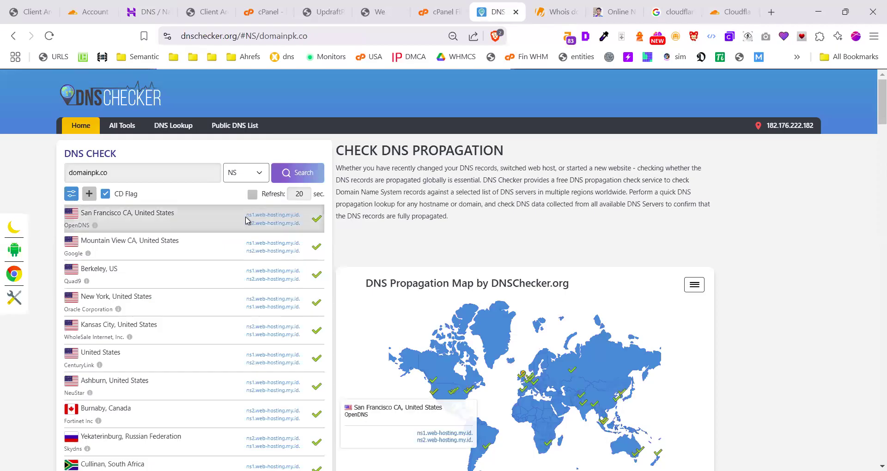
Review the results, which still show the old web-hosting.my.id nameservers worldwide
left_click_drag(246, 220, 300, 224)
scroll(296, 250, "down", 10)
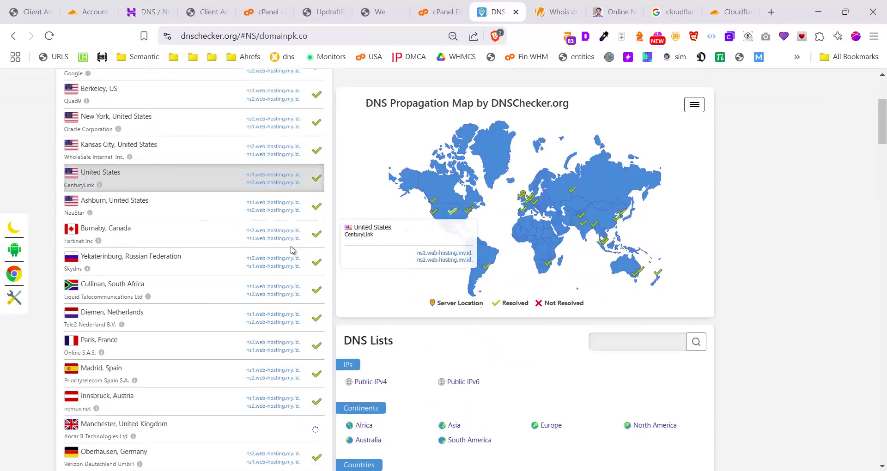
scroll(284, 267, "down", 2)
scroll(287, 263, "up", 15)
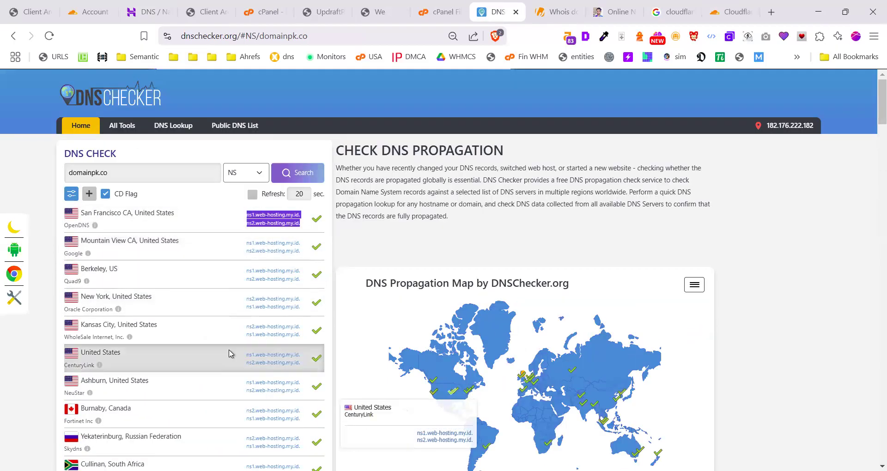
scroll(263, 279, "down", 5)
scroll(262, 279, "up", 2)
scroll(260, 283, "down", 2)
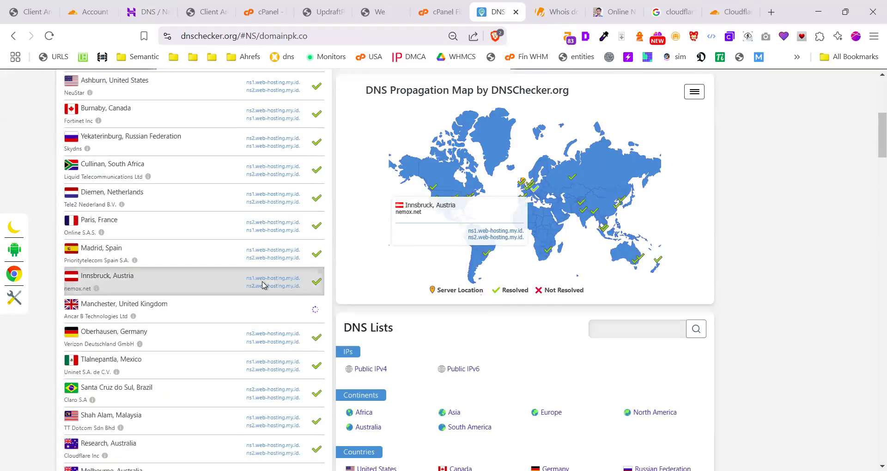
left_click(87, 12)
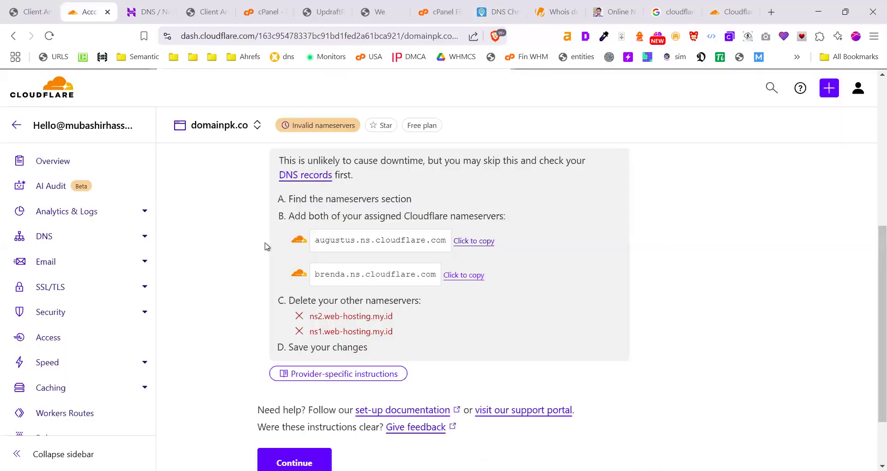
scroll(264, 246, "down", 2)
left_click(294, 382)
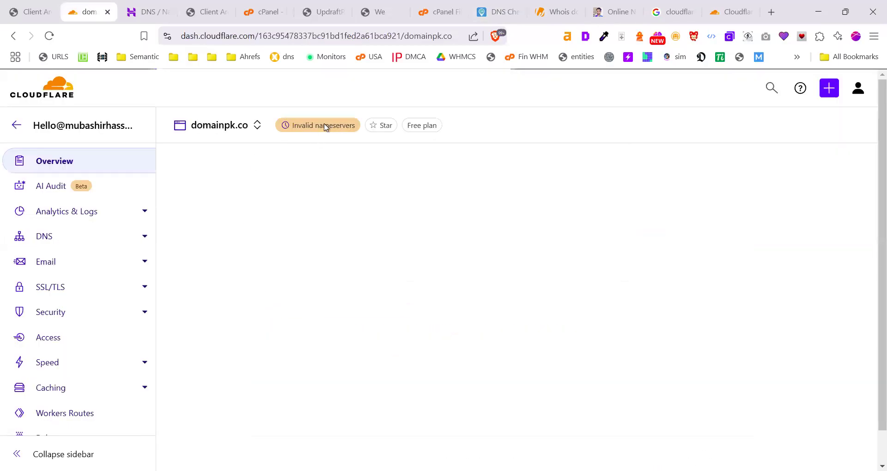
scroll(236, 275, "down", 2)
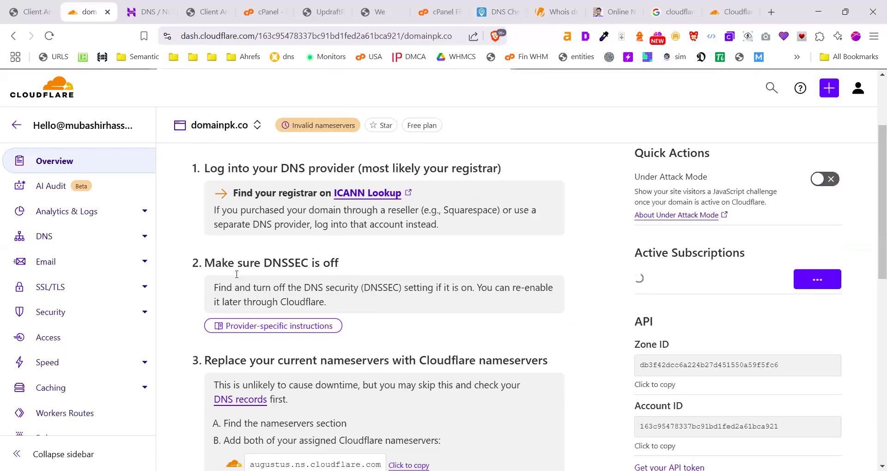
scroll(236, 274, "down", 10)
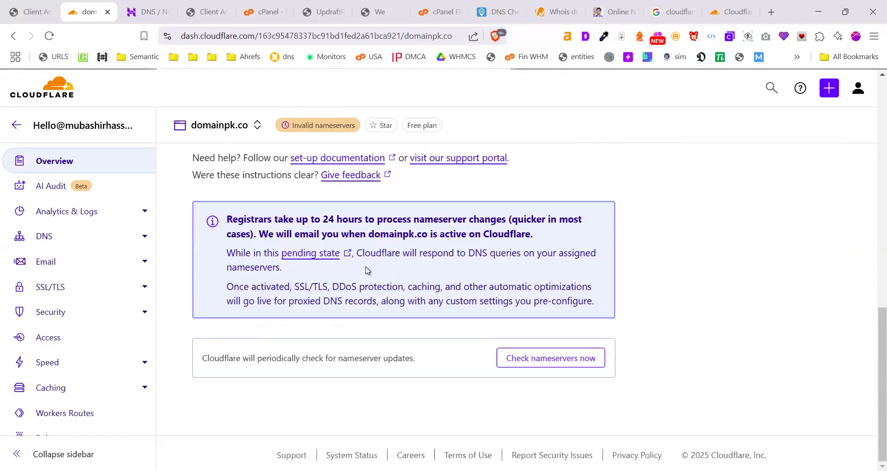
scroll(366, 270, "up", 12)
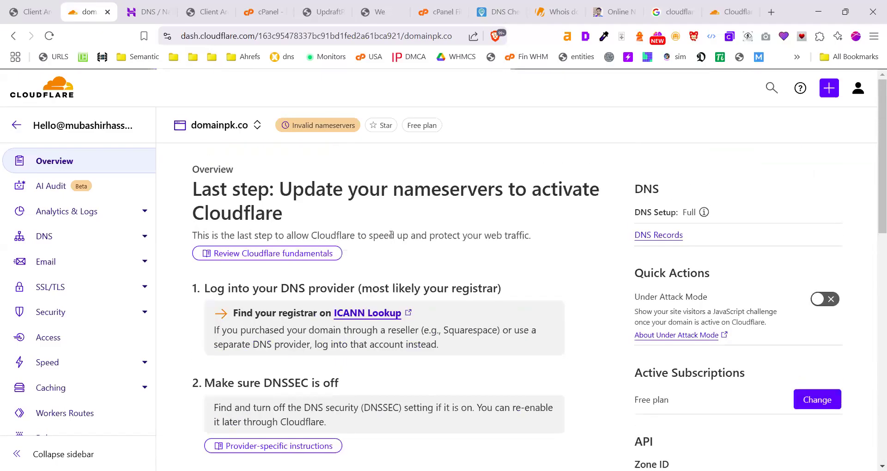
left_click_drag(283, 217, 187, 174)
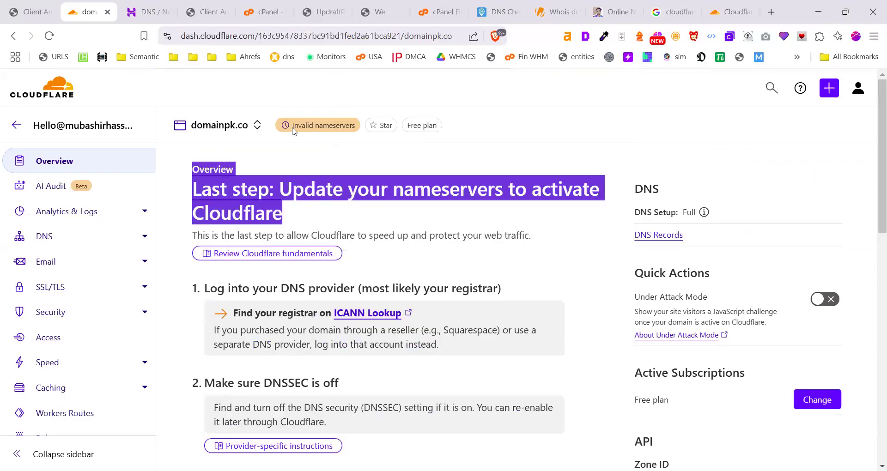
left_click(360, 213)
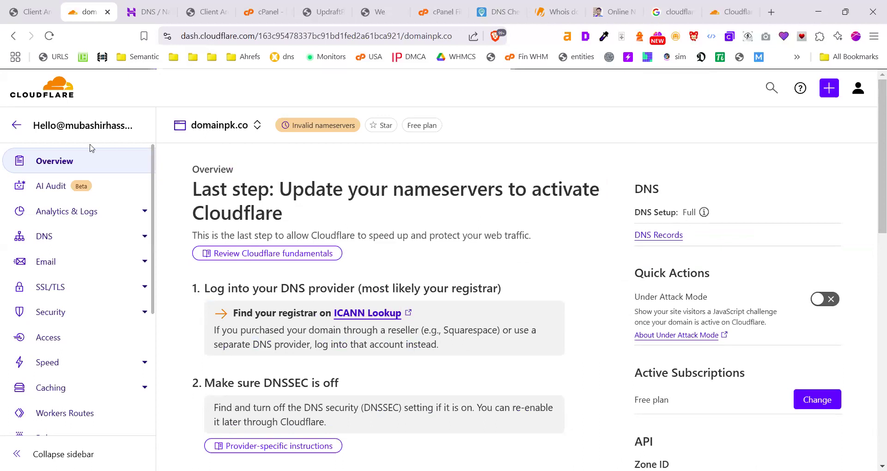
left_click(51, 163)
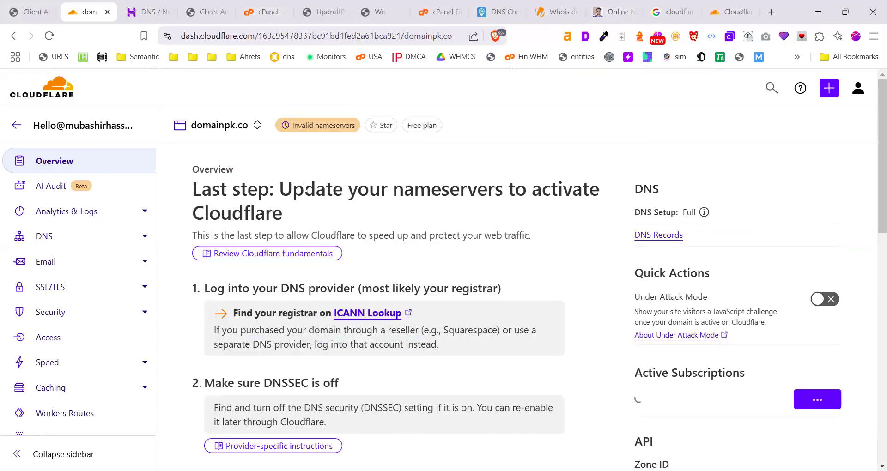
scroll(347, 267, "down", 10)
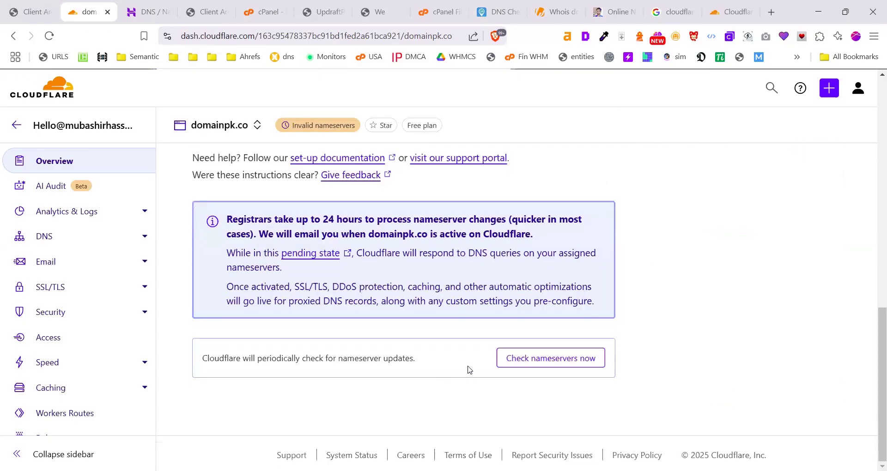
scroll(490, 354, "up", 10)
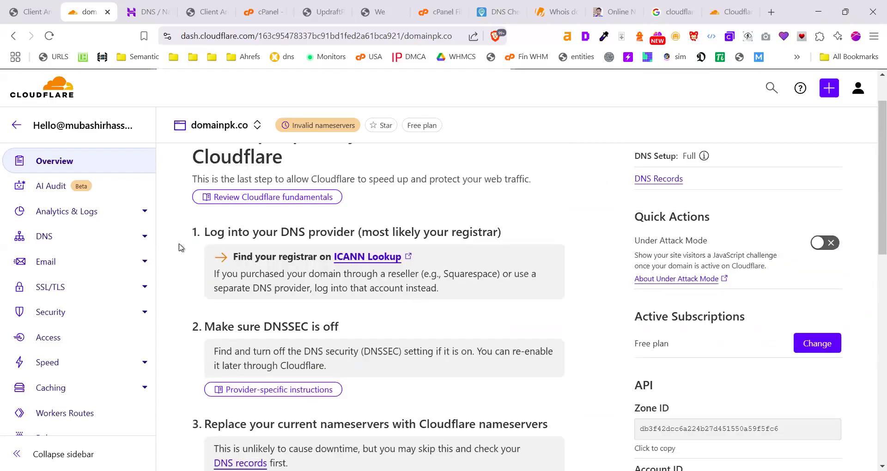
scroll(528, 249, "down", 9)
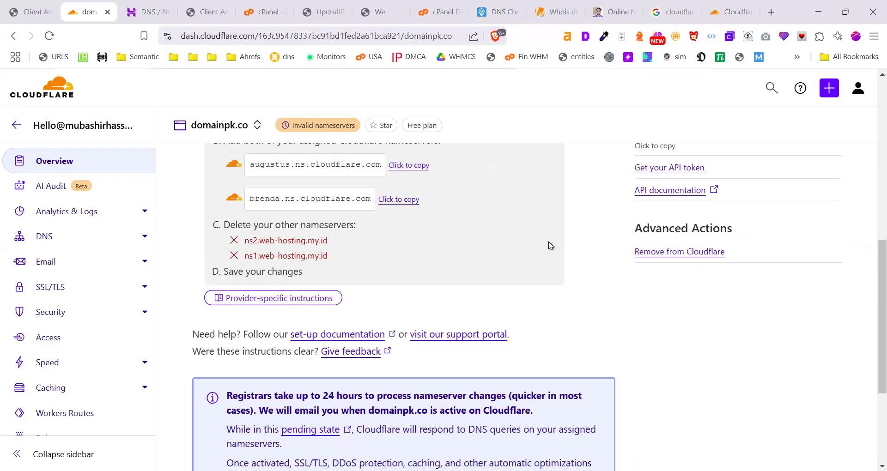
scroll(551, 246, "up", 3)
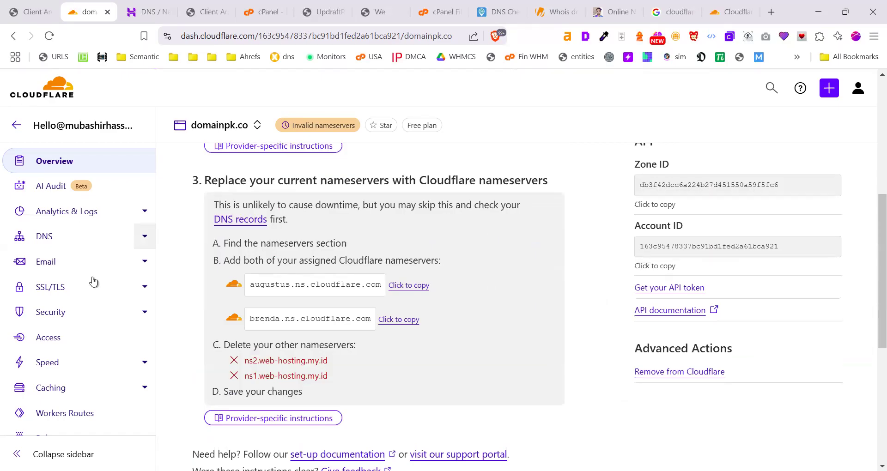
left_click(92, 240)
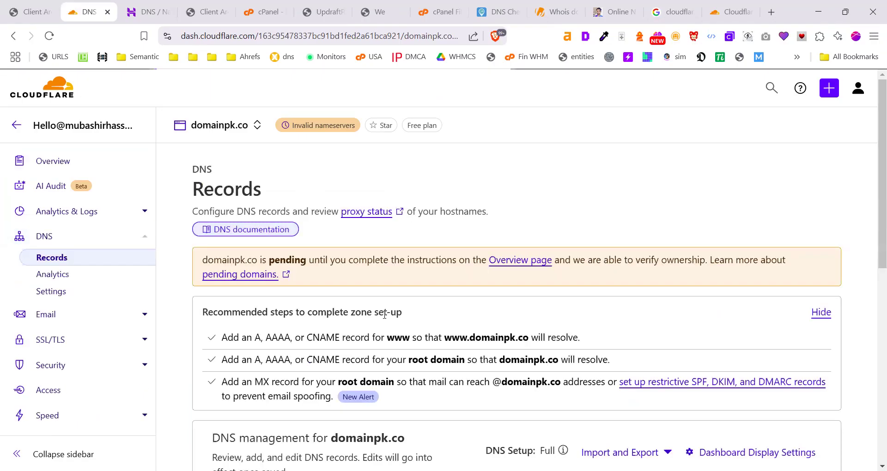
Scroll through domainpk.co's DNS records, checking the proxied A records pointing to 37.27.133.49
scroll(260, 231, "down", 4)
scroll(520, 254, "up", 1)
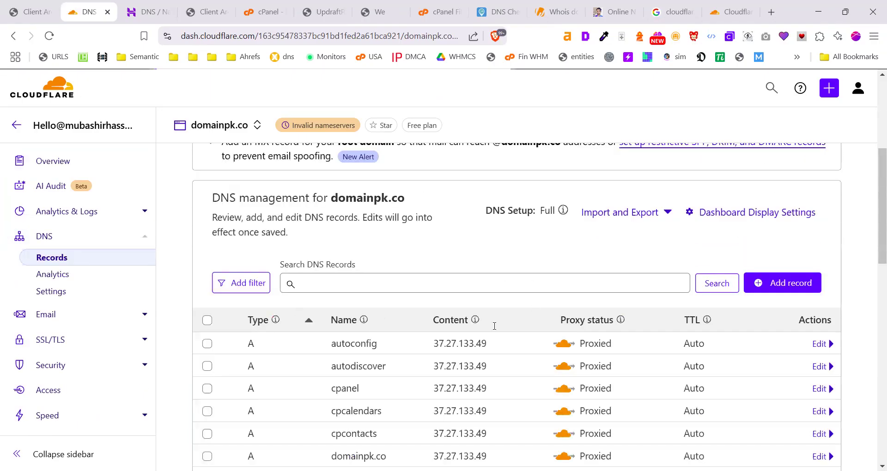
left_click(641, 290)
scroll(268, 291, "down", 2)
scroll(392, 224, "down", 2)
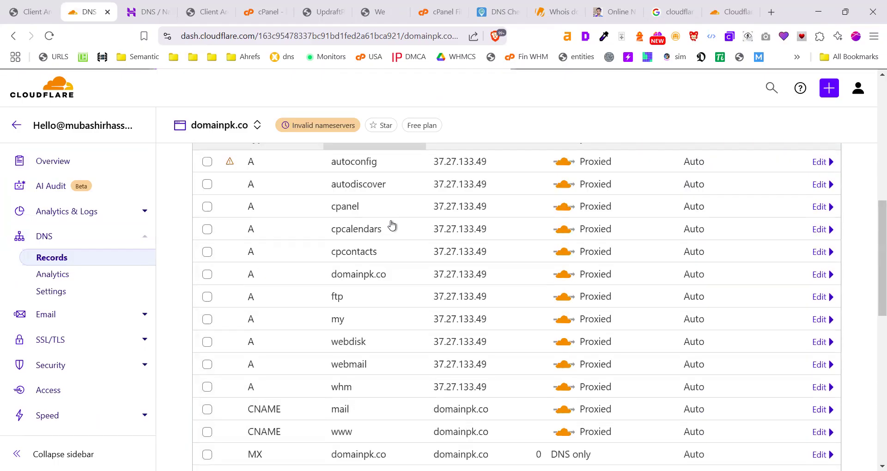
scroll(406, 259, "up", 6)
scroll(582, 329, "down", 3)
scroll(807, 330, "up", 3)
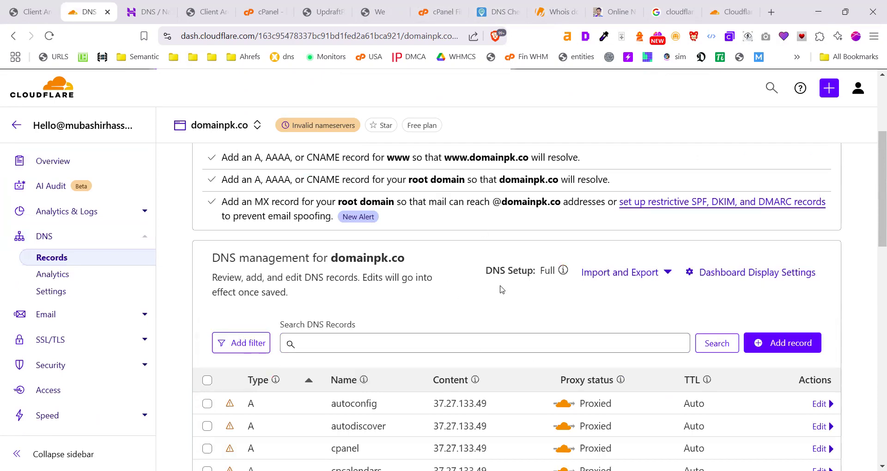
scroll(453, 309, "down", 1)
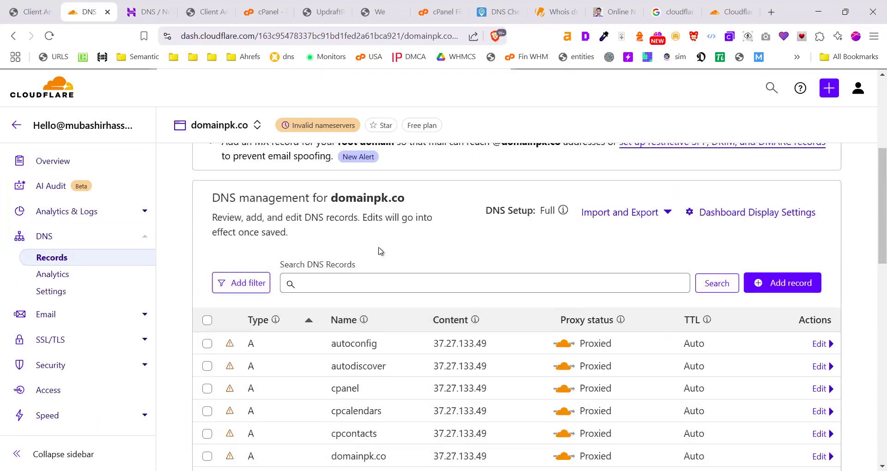
scroll(499, 245, "down", 1)
scroll(500, 245, "up", 1)
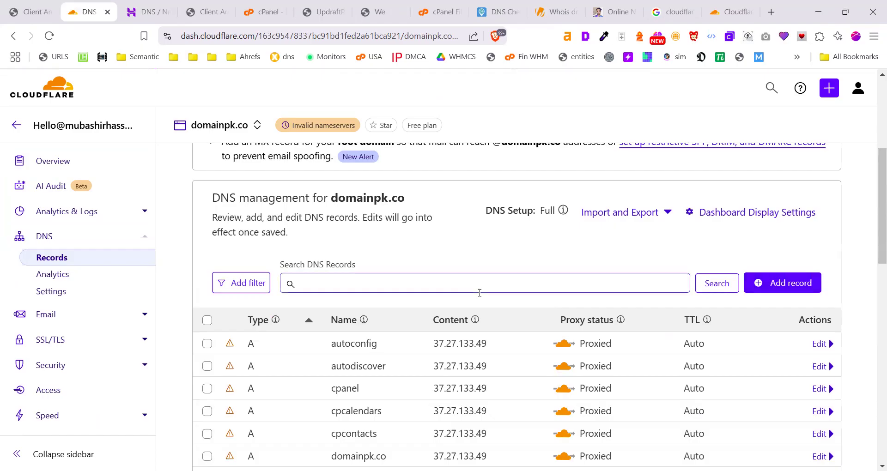
scroll(514, 314, "down", 1)
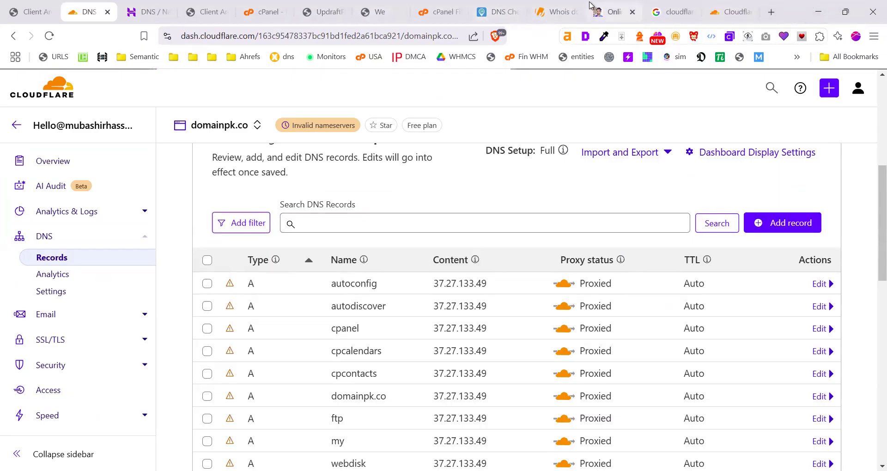
left_click(614, 12)
Zoom the notes view in to 200% and set the font size to 20pt
left_click(267, 210)
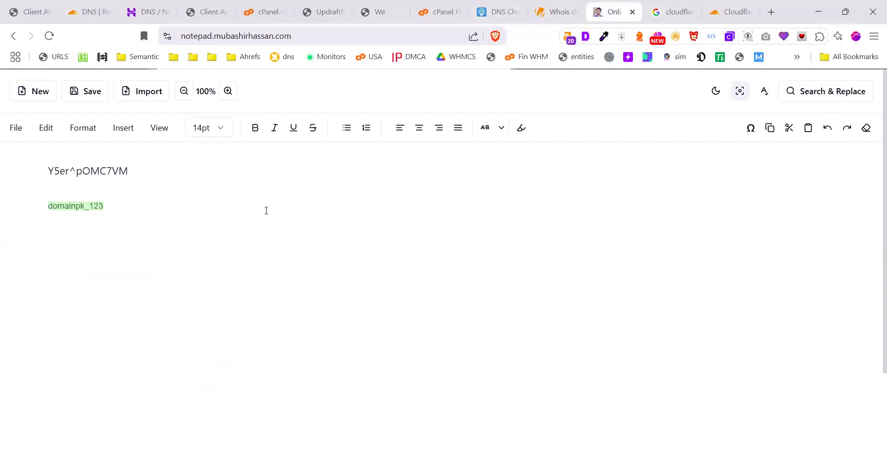
scroll(205, 249, "down", 1)
scroll(194, 218, "up", 1)
left_click(228, 91)
triple_click(227, 91)
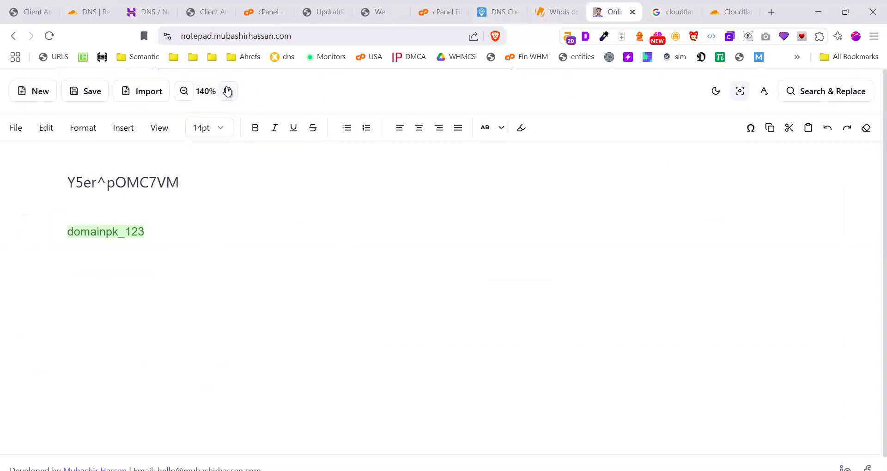
triple_click(227, 91)
triple_click(228, 91)
left_click(222, 131)
left_click(220, 268)
Add a 'New:' line below the saved credentials, removing the stray letters
left_click(200, 374)
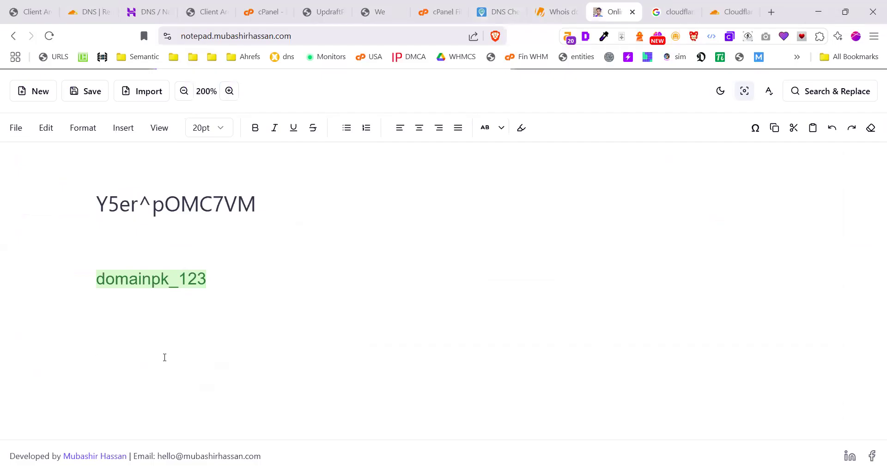
type("New")
key("BackSpace")
key("BackSpace")
key("BackSpace")
key("BackSpace")
key("BackSpace")
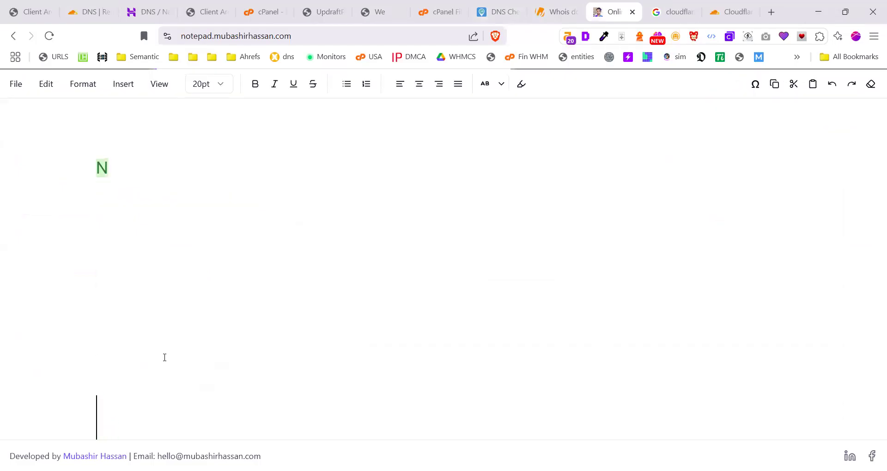
type("New")
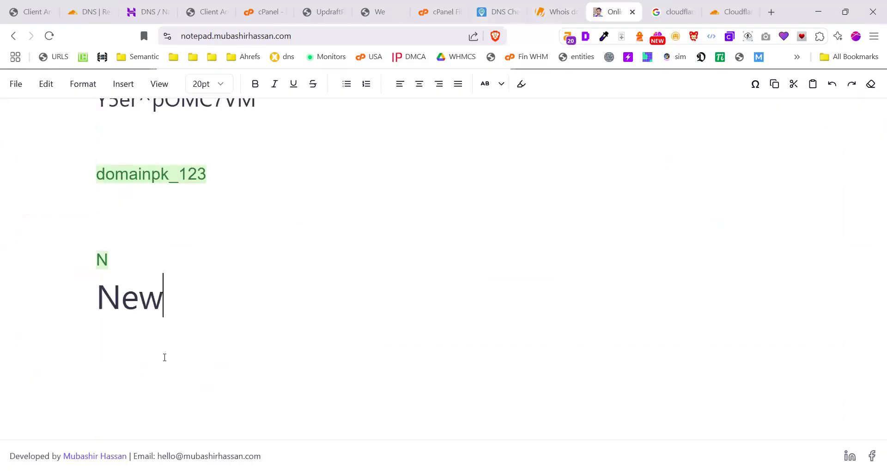
left_click_drag(110, 265, 94, 263)
key("BackSpace")
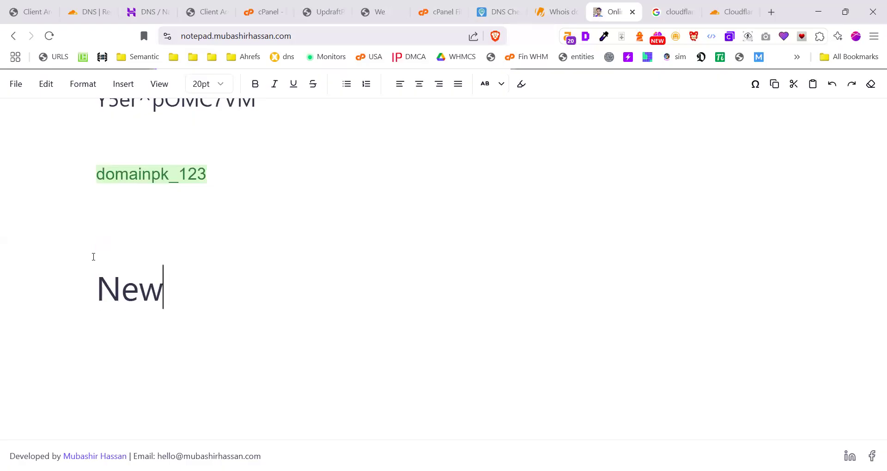
type(":")
key("Left")
key("Left")
key("Right")
key("Right")
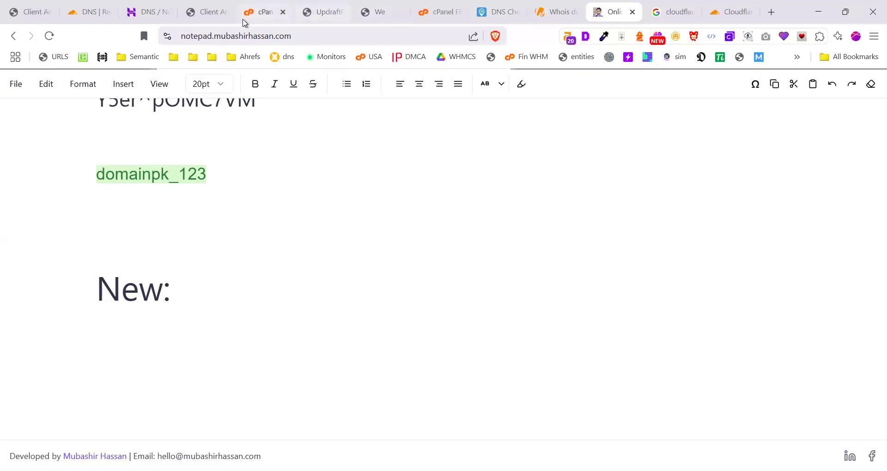
left_click(159, 5)
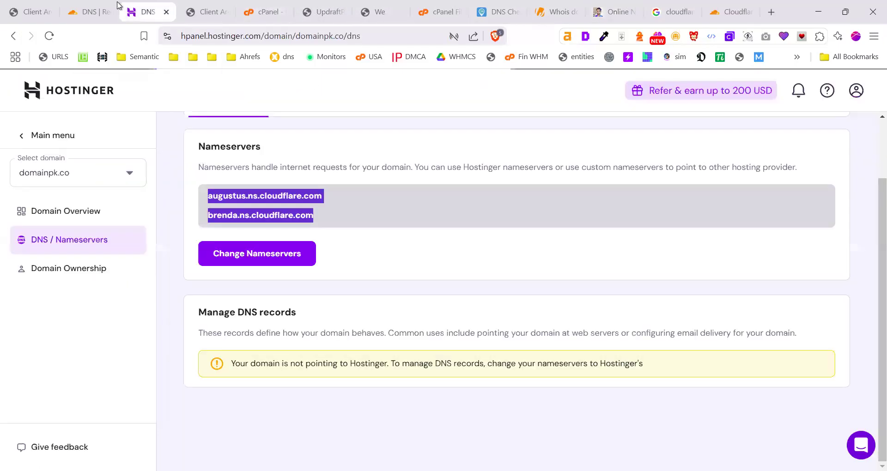
Cycle through the open tabs, closing the Cloudflare network page, and reach cPanel File Manager
left_click(95, 11)
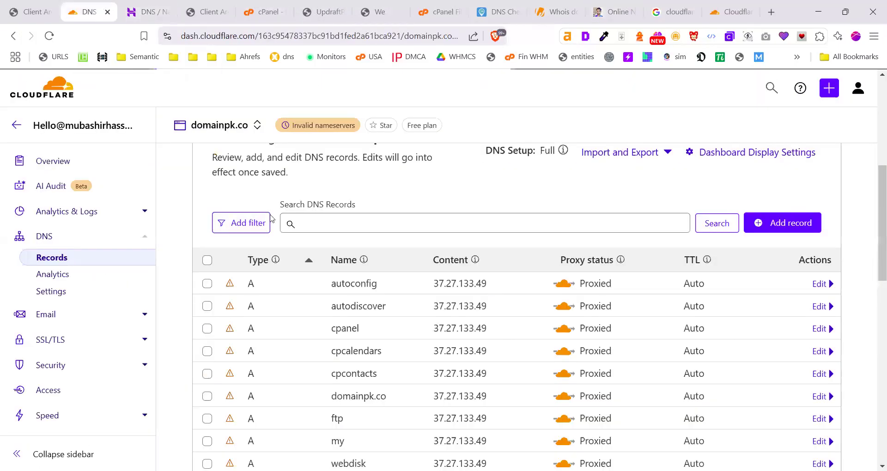
scroll(234, 189, "up", 6)
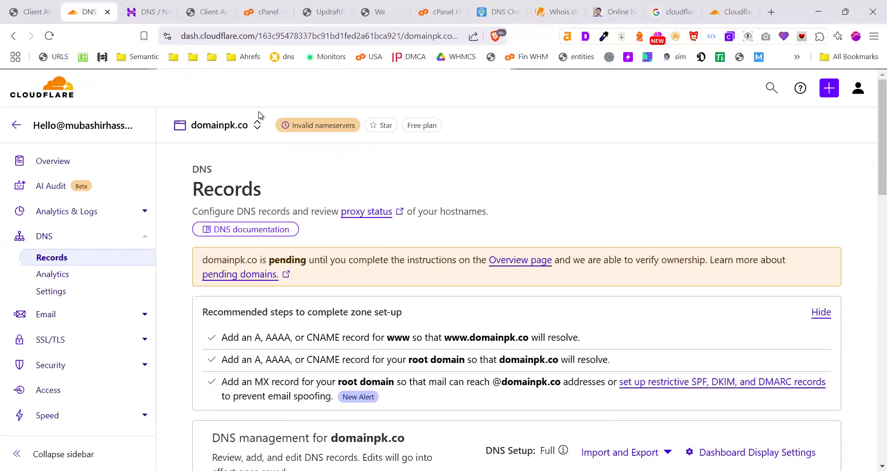
left_click(160, 10)
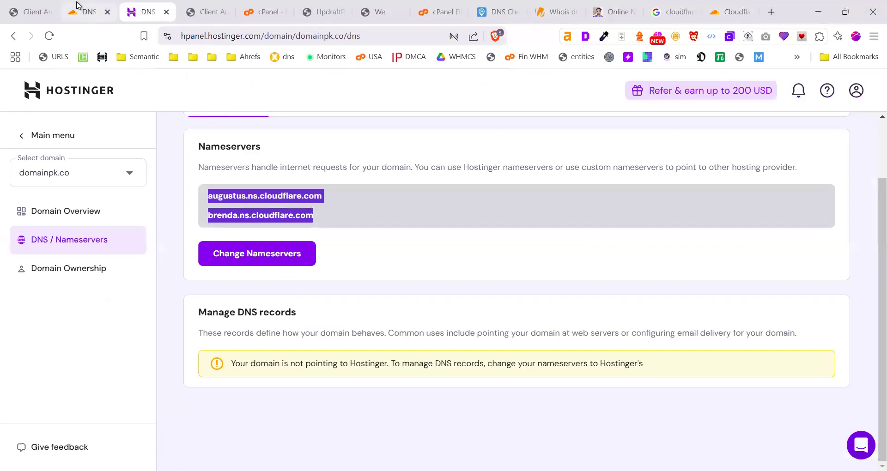
left_click(732, 11)
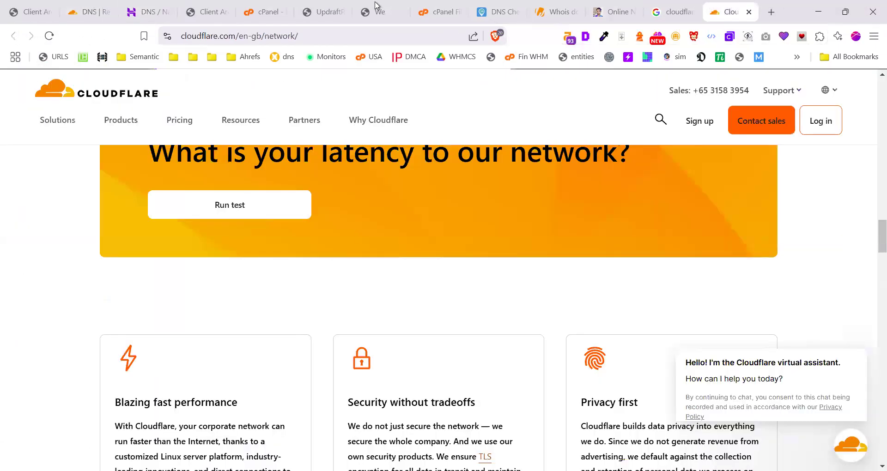
left_click(749, 12)
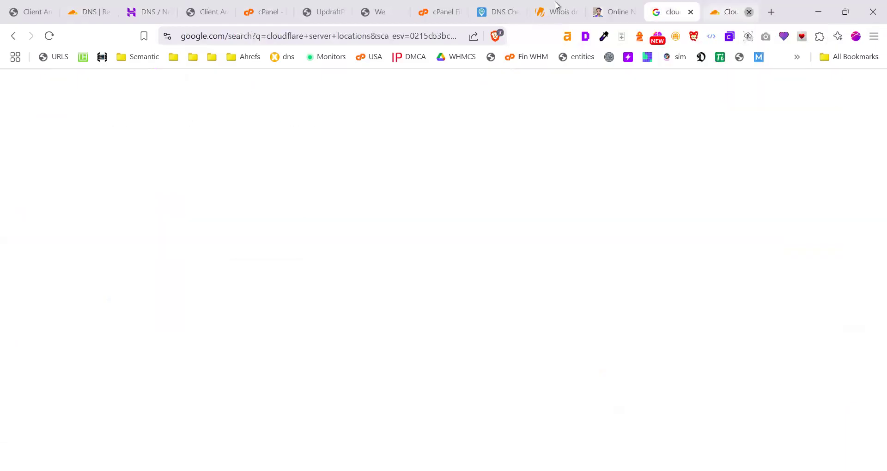
left_click(160, 11)
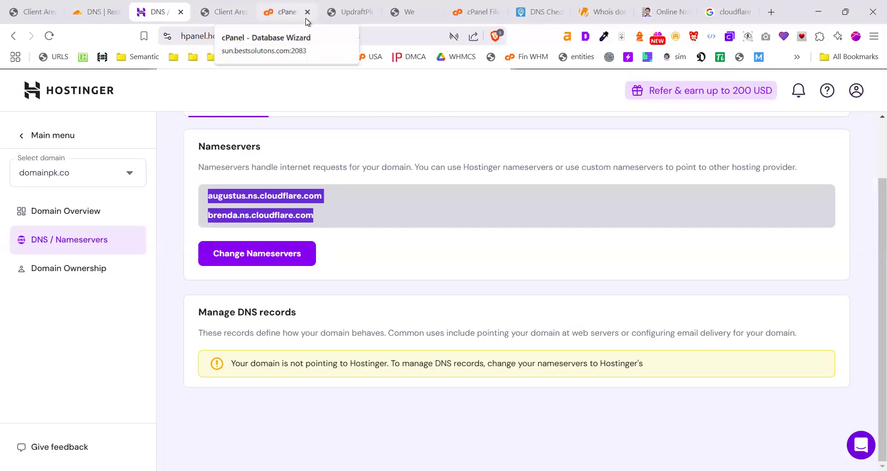
left_click(287, 12)
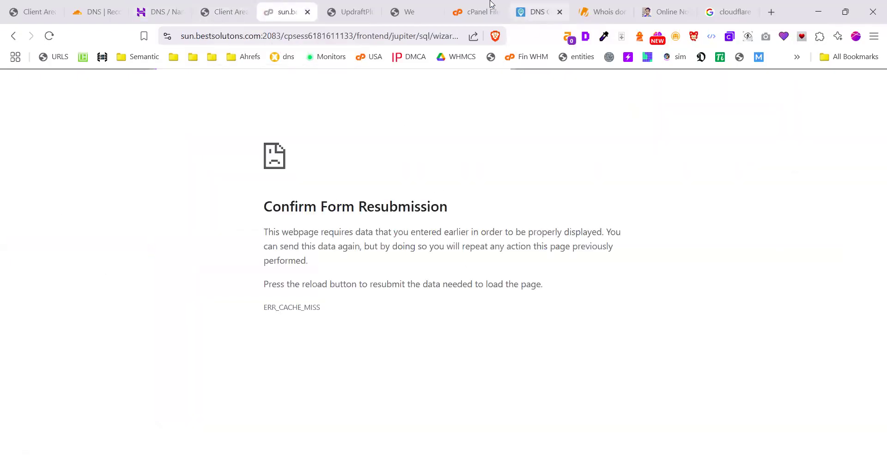
left_click(476, 12)
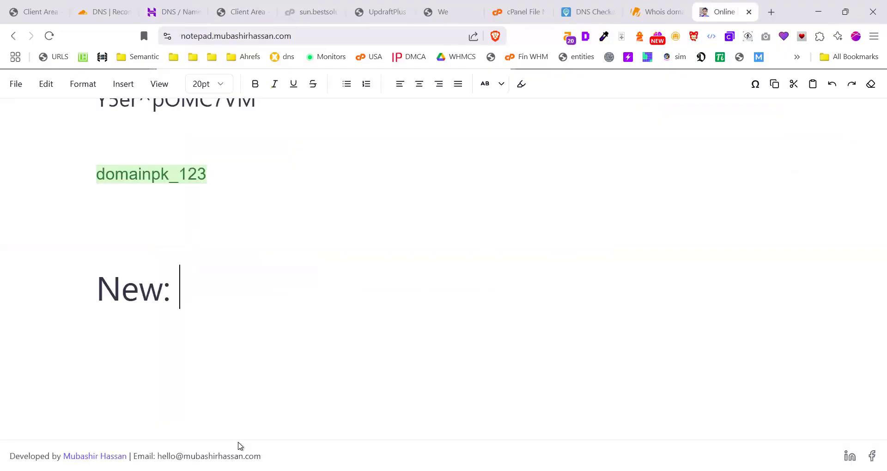
Replace the 'New:' label with the note '1st: ap k pas srf domain ha.'
key("BackSpace")
key("BackSpace")
key("BackSpace")
key("BackSpace")
key("BackSpace")
type("1S")
key("BackSpace")
type("st")
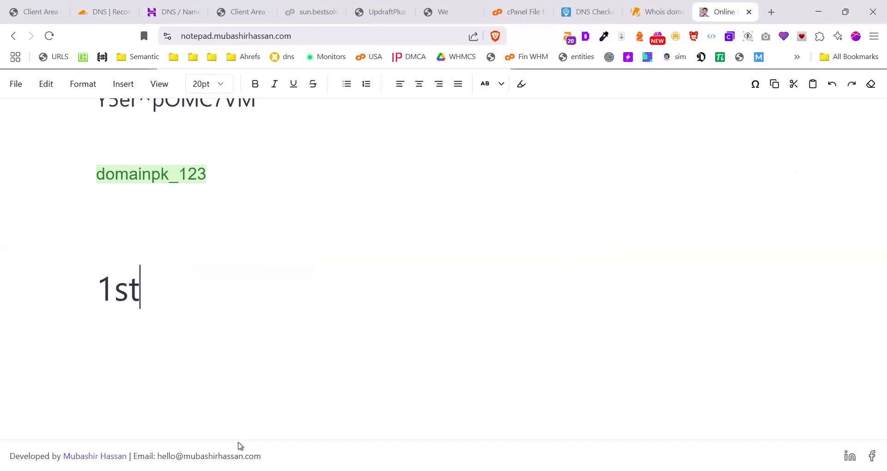
type(": o")
key("BackSpace")
type("ap k pas ")
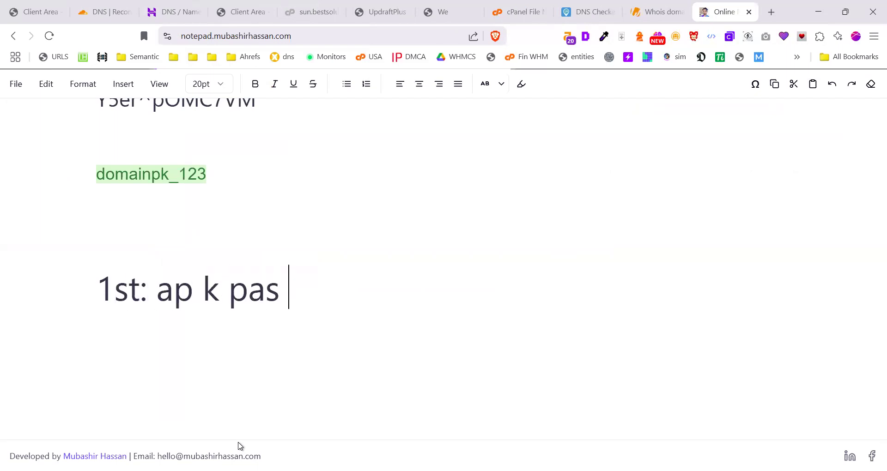
type("srf do")
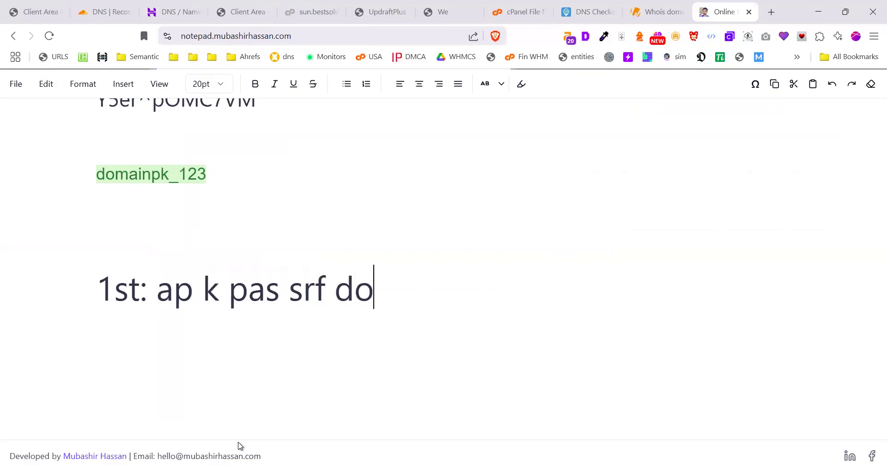
type("main hain")
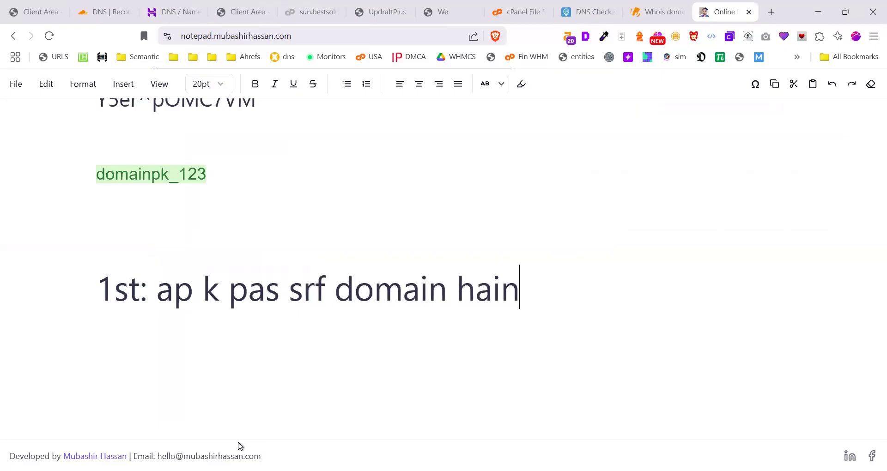
key("BackSpace")
key("BackSpace")
type(".")
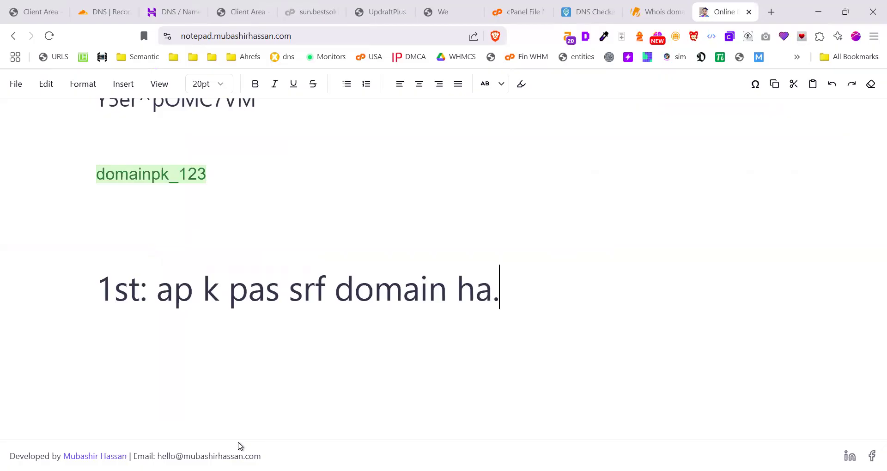
Add a second note line reading 'hosting nhi.'
key("Return")
type("2nd")
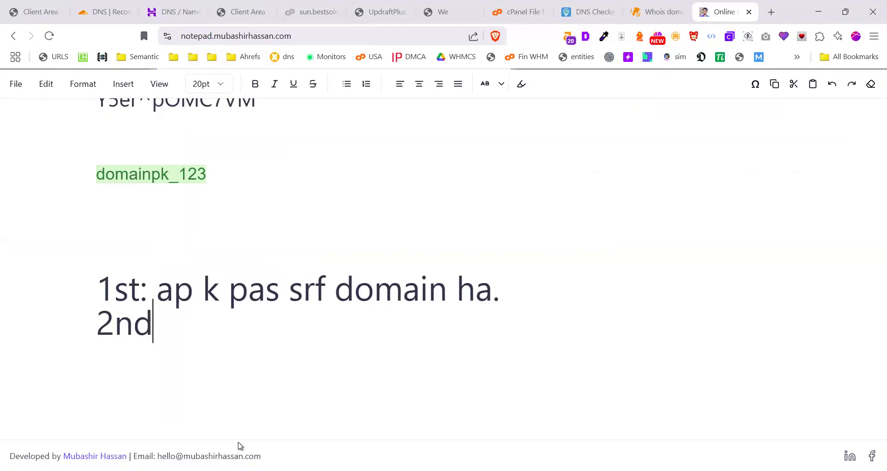
type(":")
left_click(536, 293)
type("lkn")
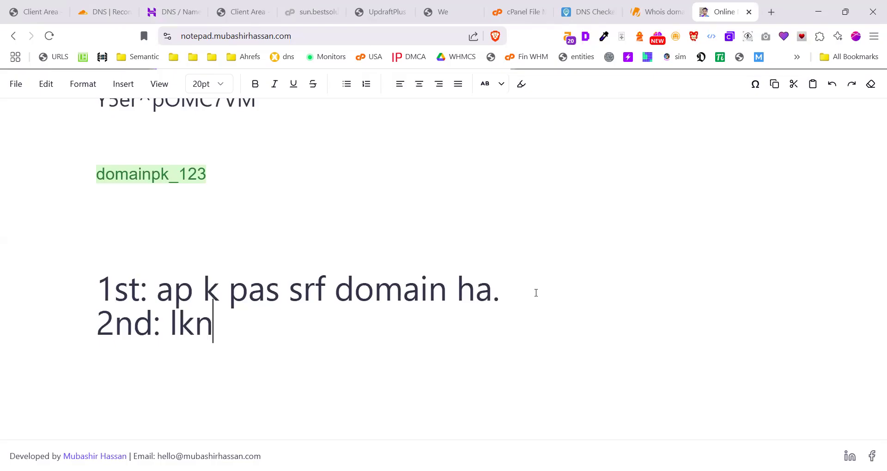
type(" hostiny")
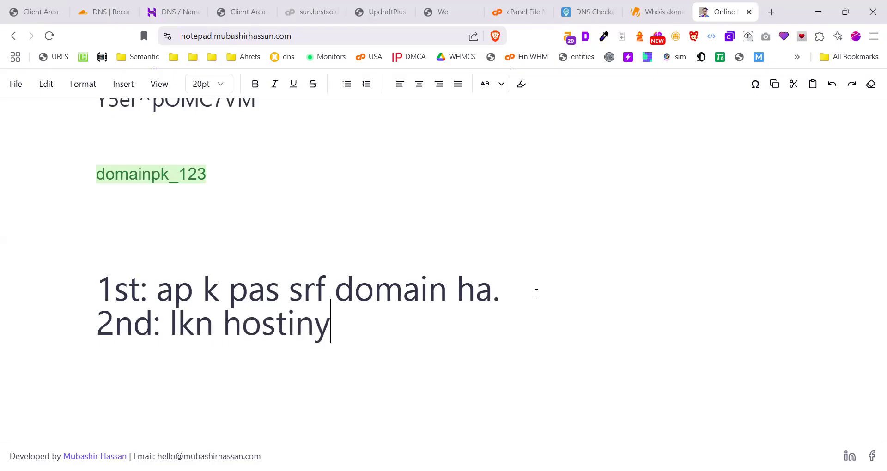
key("BackSpace")
key("BackSpace")
key("BackSpace")
key("BackSpace")
key("BackSpace")
key("BackSpace")
key("BackSpace")
key("BackSpace")
key("BackSpace")
key("BackSpace")
key("BackSpace")
key("BackSpace")
key("BackSpace")
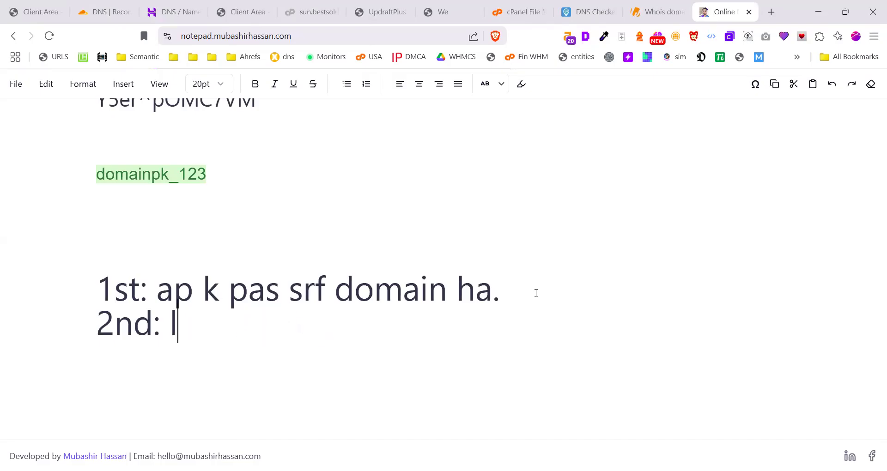
key("BackSpace")
key("BackSpace")
key("BackSpace")
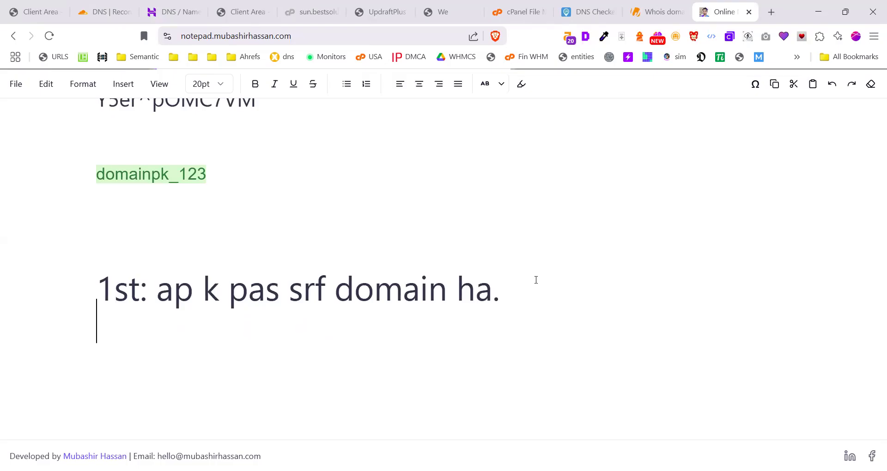
type("hosting nhi.")
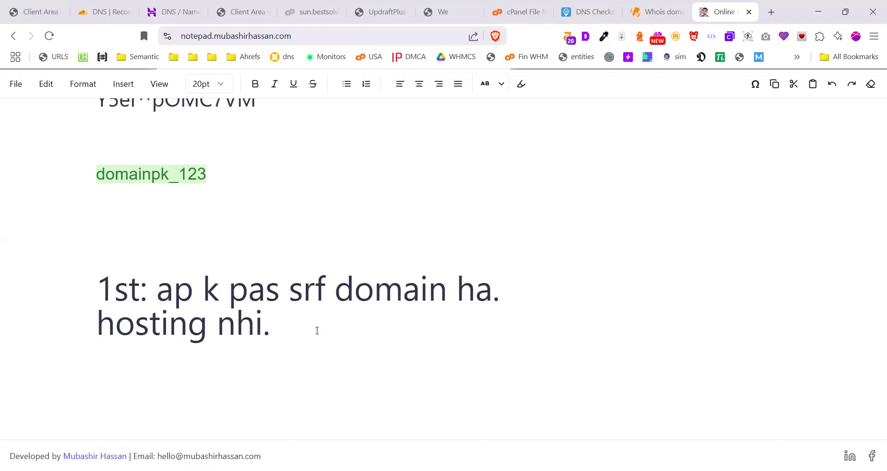
Add lines 'Cloudflare account', 'add domain in cloudflare' and 'nameservers cloudflare'
key("Return")
type("Clou")
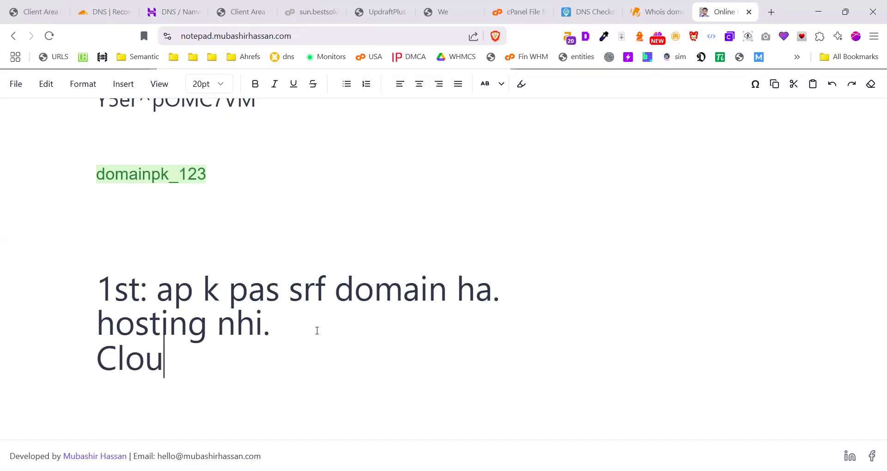
type("dflare ")
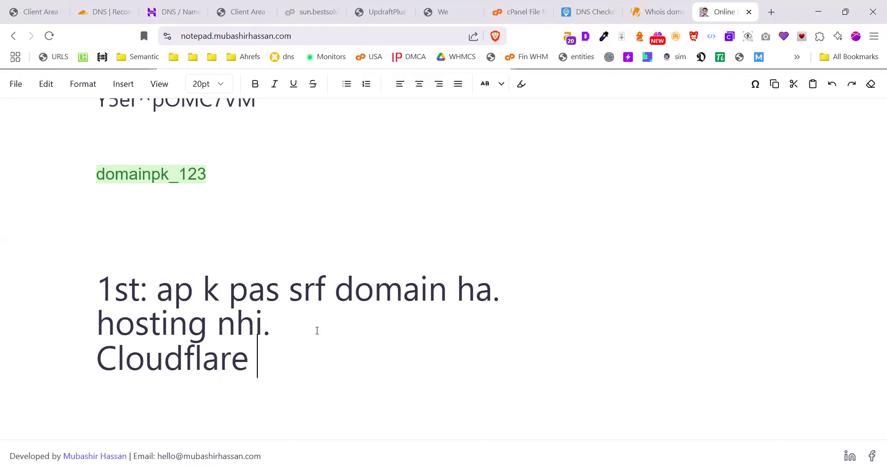
type("account")
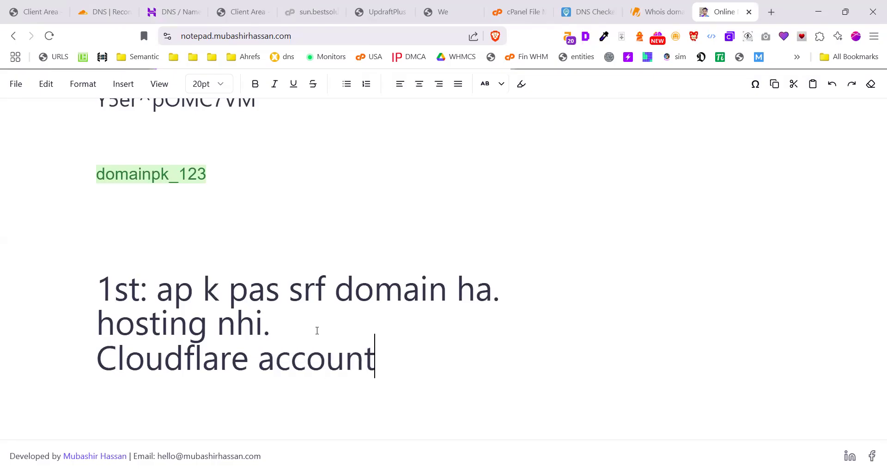
key("Return")
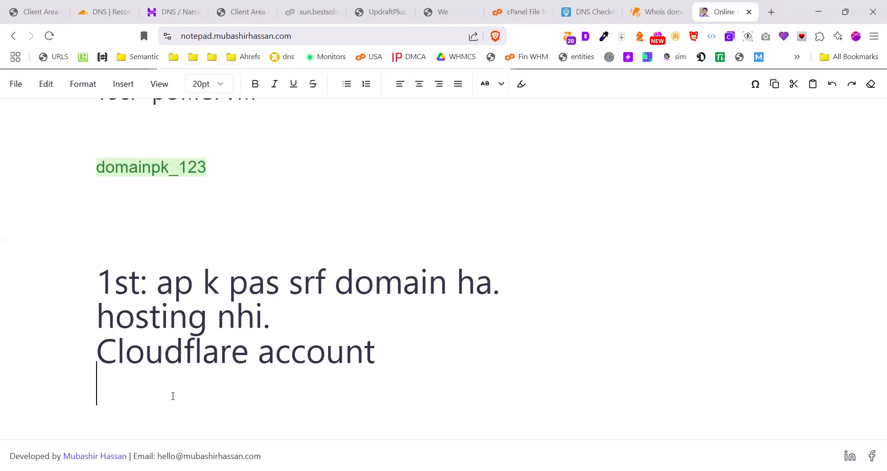
type("add domain in cloudflare")
key("Return")
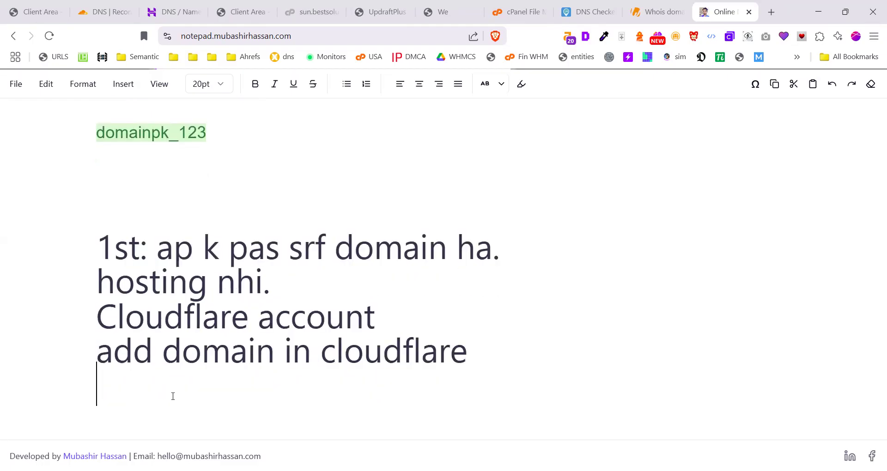
type("namese")
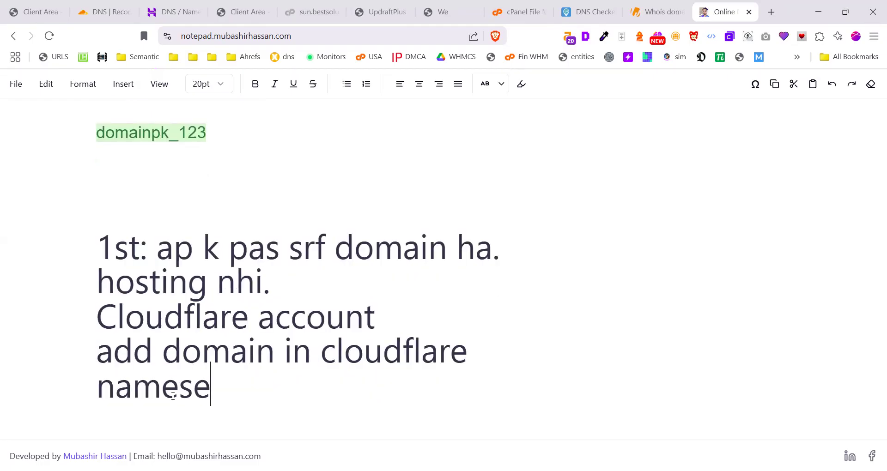
type("rvers ")
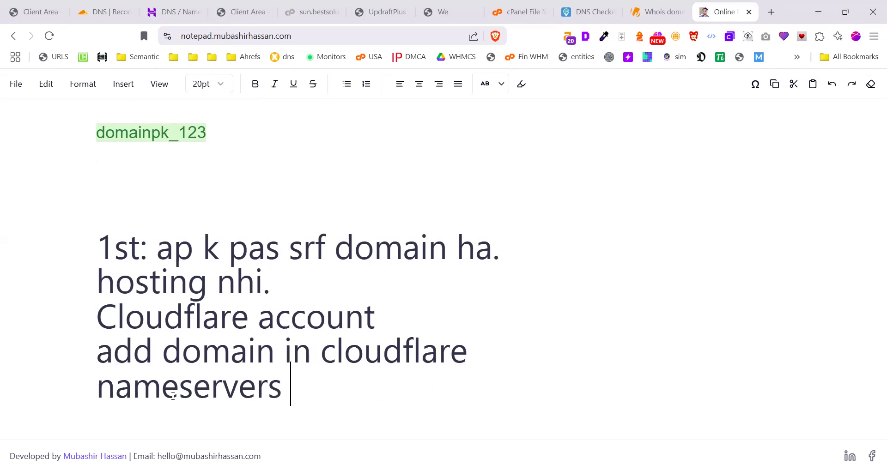
type("clou")
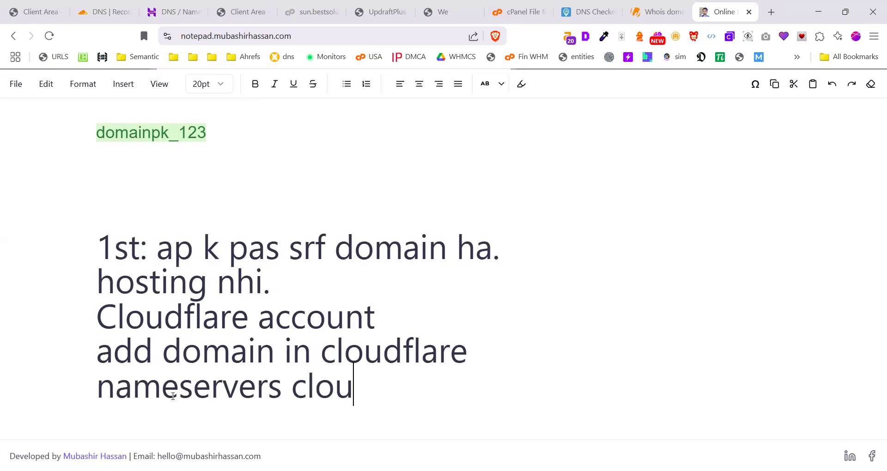
type("dfl")
key("BackSpace")
type("flar")
key("BackSpace")
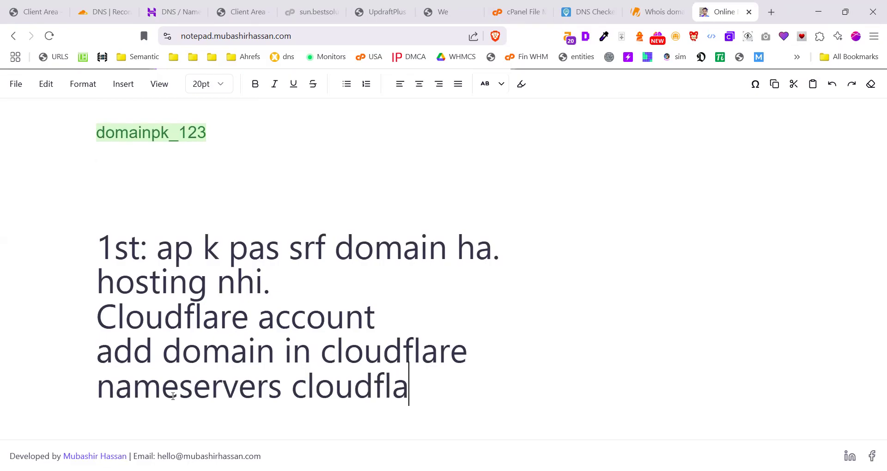
type("re")
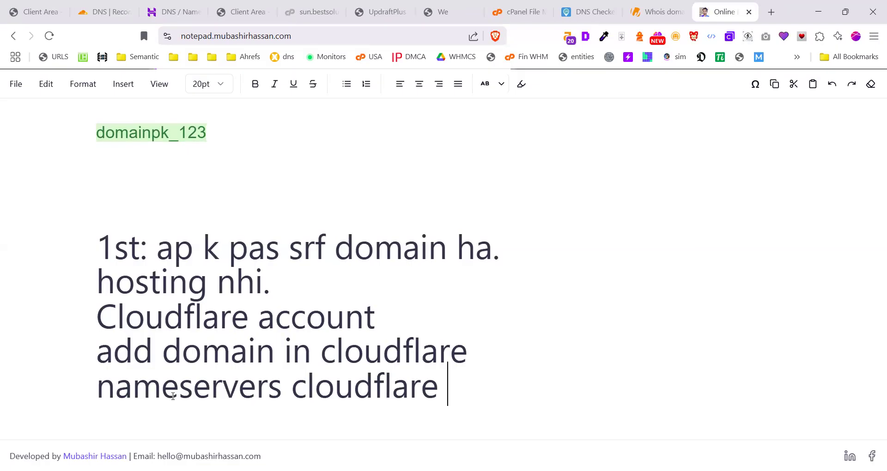
type("domain")
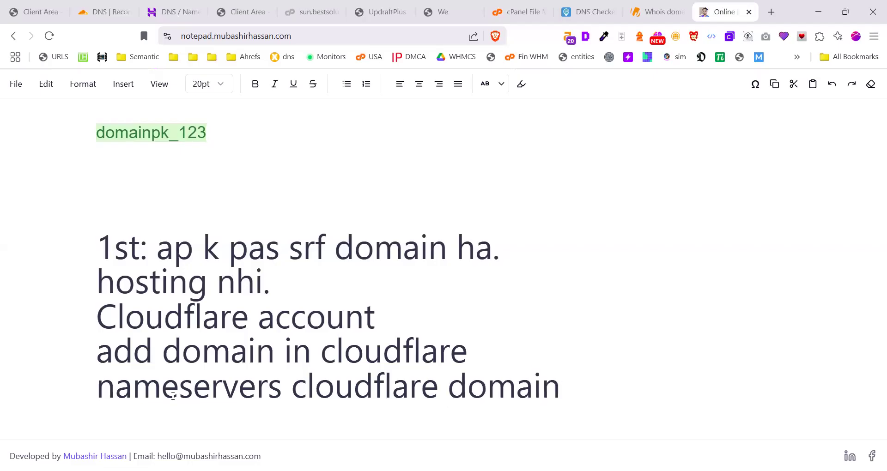
Extend the nameserver note with 'k nameservers update' and 'krny hn domain provider pr.'
left_click(438, 391)
key("End")
type("k")
key("BackSpace")
key("BackSpace")
key("BackSpace")
key("BackSpace")
key("BackSpace")
key("BackSpace")
key("BackSpace")
key("BackSpace")
key("BackSpace")
key("BackSpace")
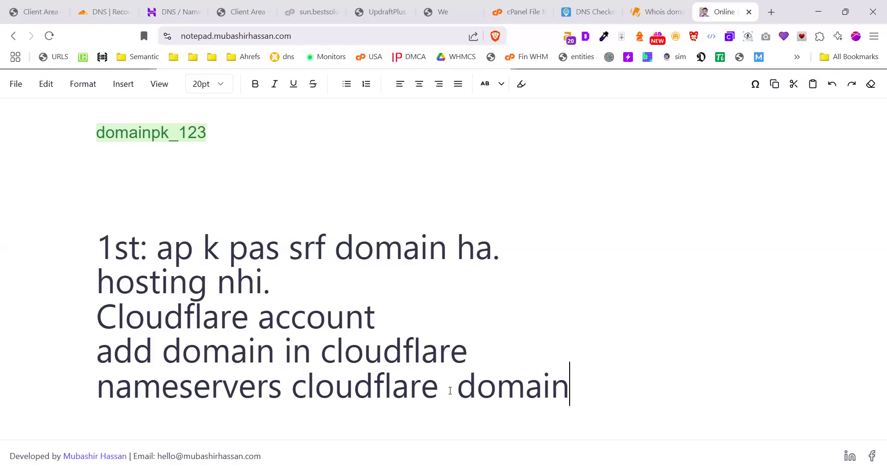
type("k n")
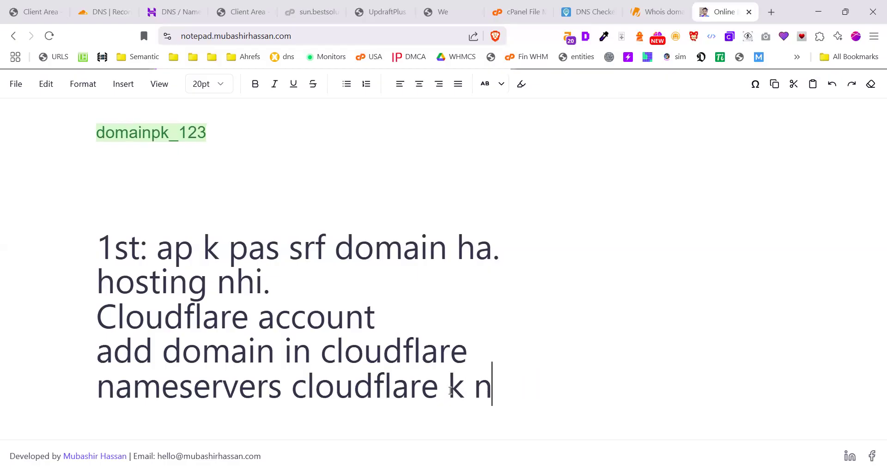
type("ameserve")
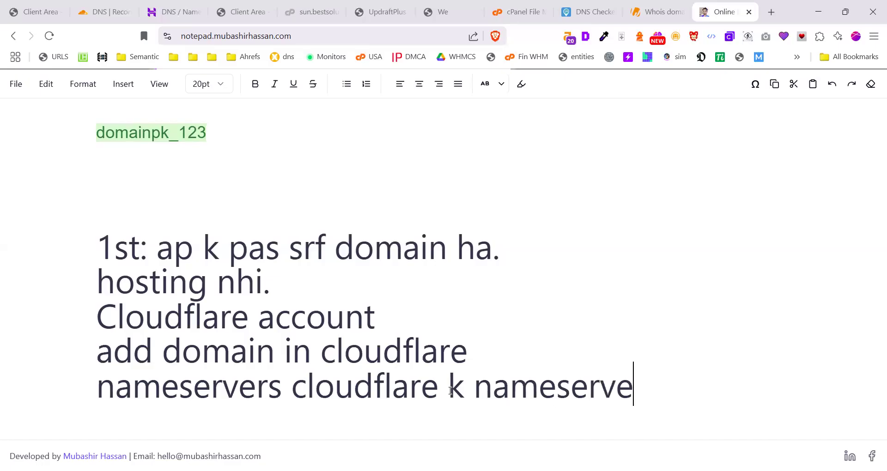
type("rs update")
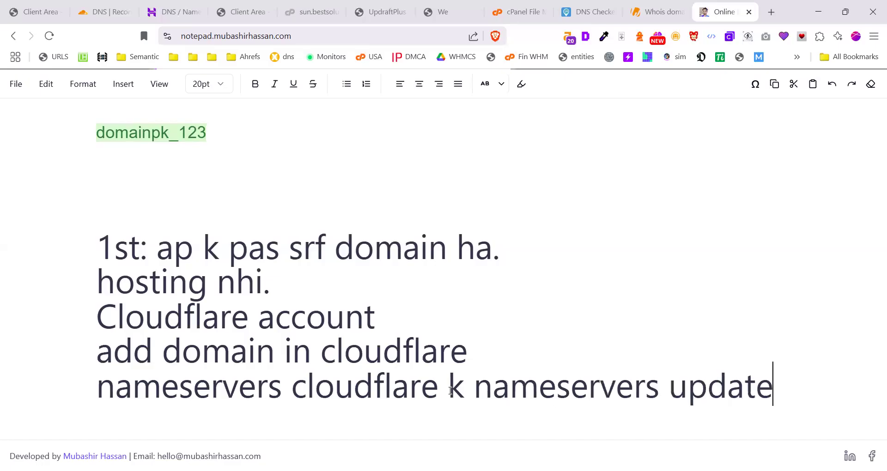
key("Return")
type("krny hn")
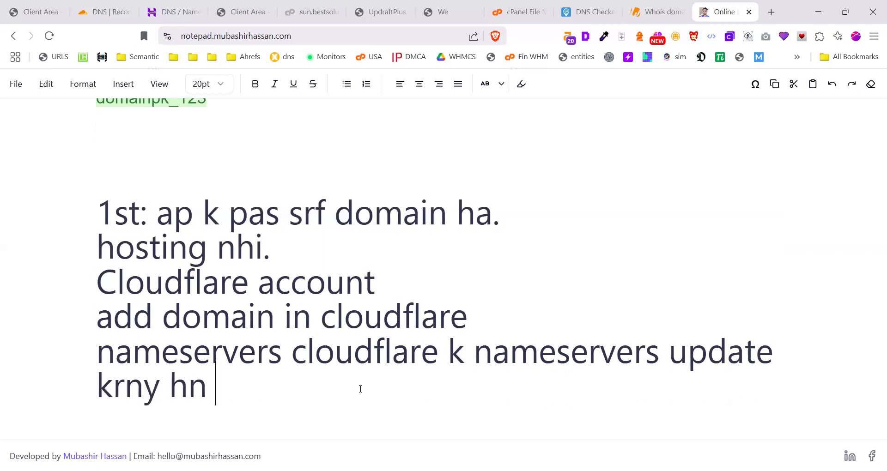
type(" dom")
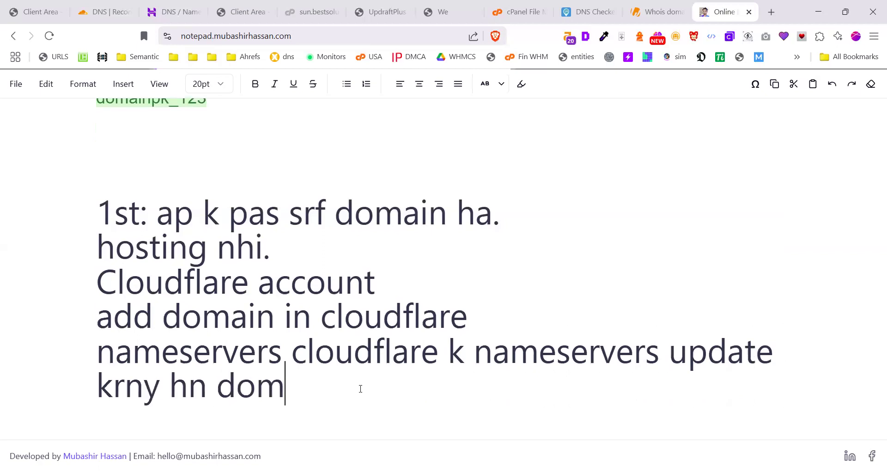
type("ain p")
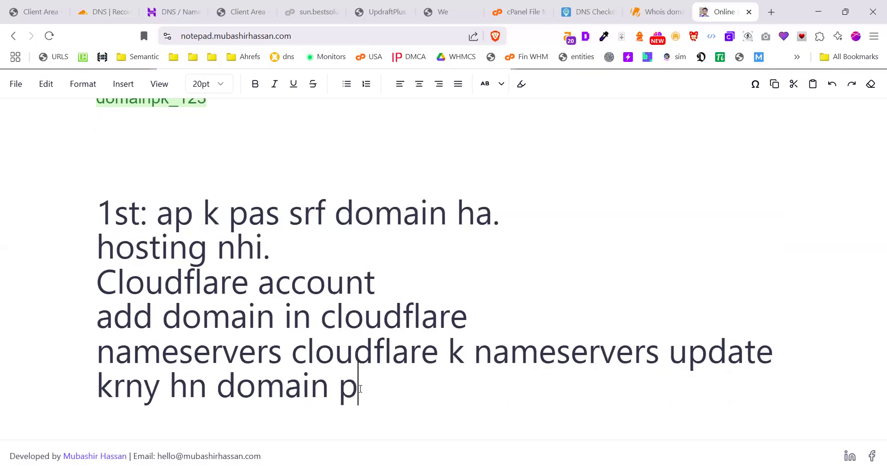
type("rovider pr.")
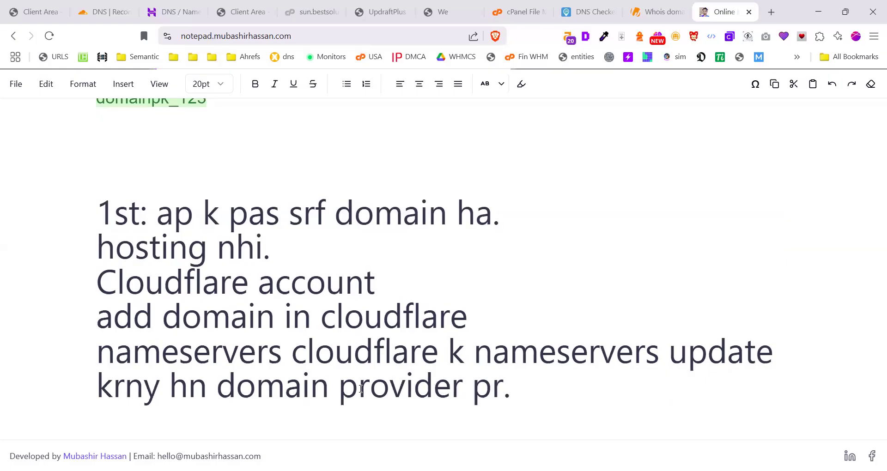
Add a new line reading 'hostinger nameservers'
key("Return")
type("host")
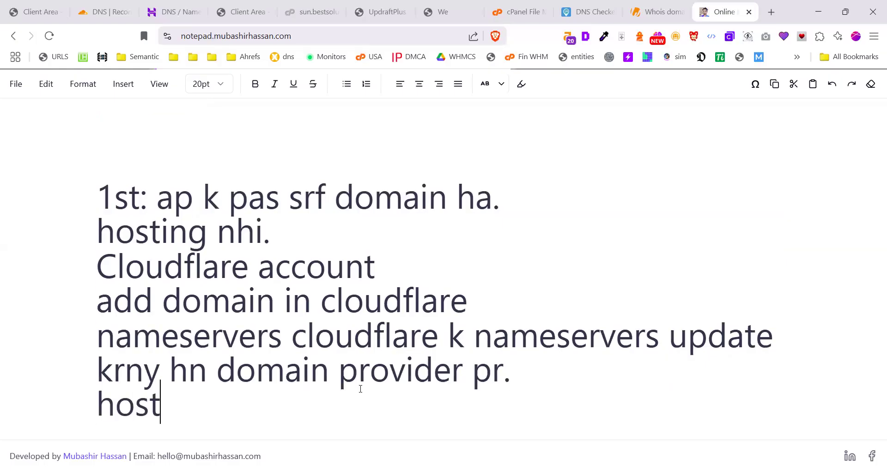
type("inger.")
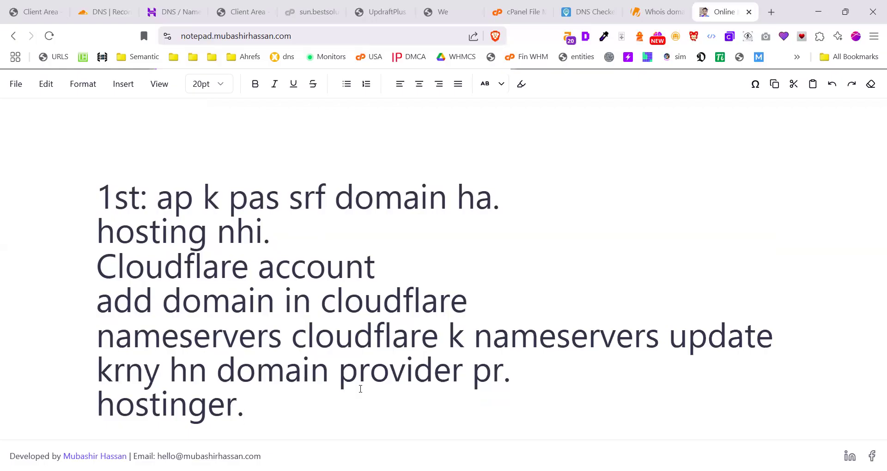
key("BackSpace")
type("name")
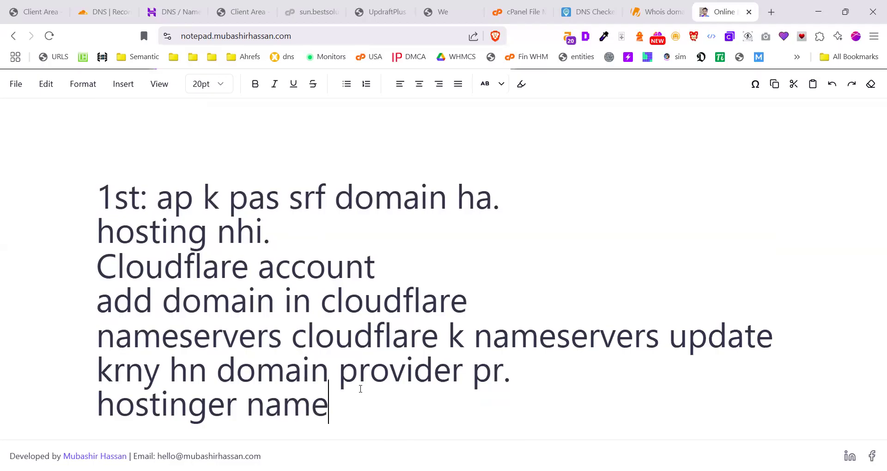
type("servers")
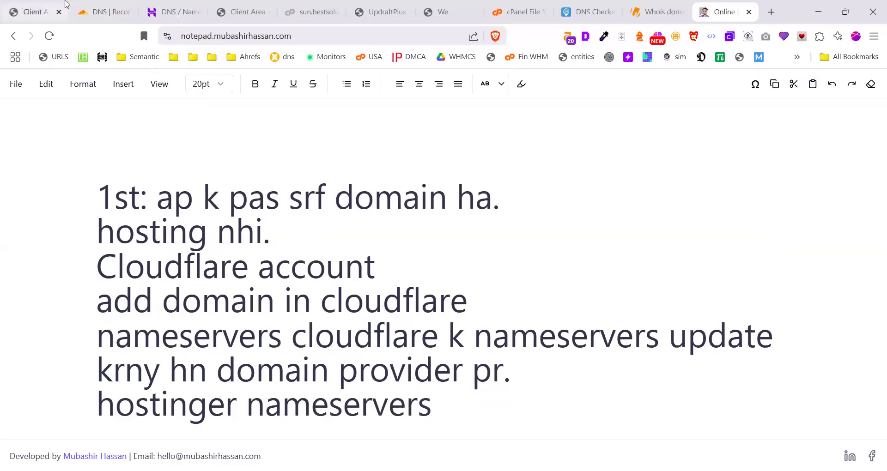
Glance over domainpk.co's Cloudflare DNS records, then add an empty line at the end of the notes
left_click(99, 12)
scroll(450, 312, "down", 5)
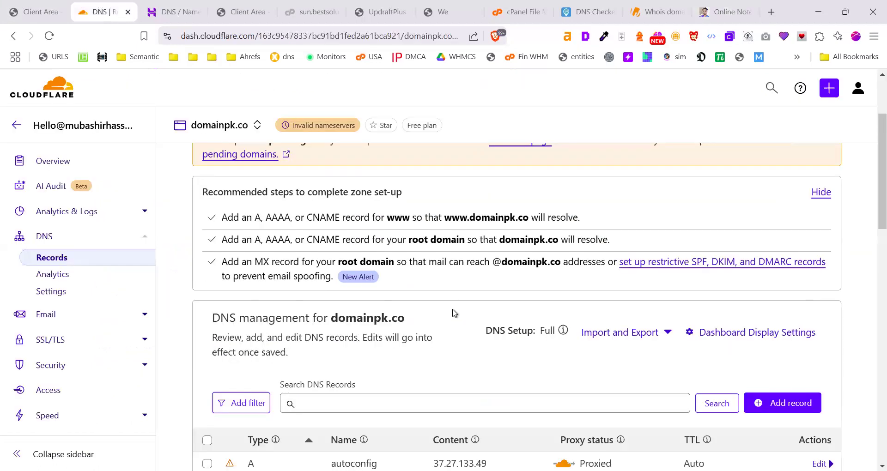
scroll(480, 323, "up", 1)
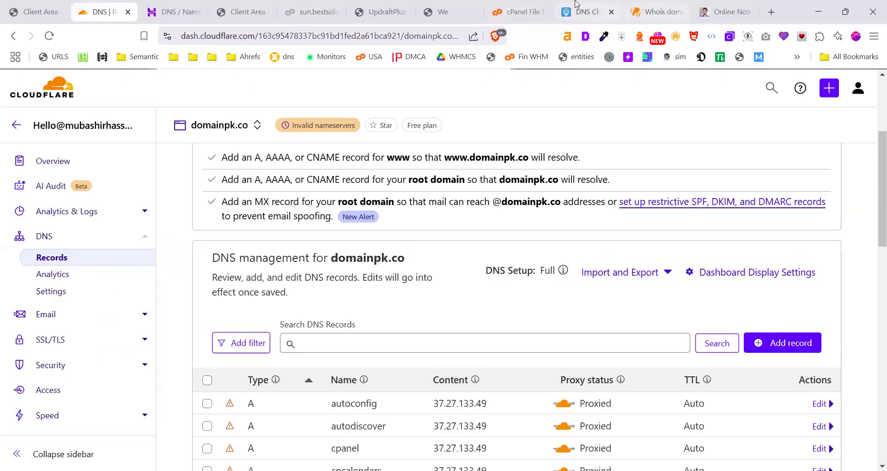
left_click(733, 6)
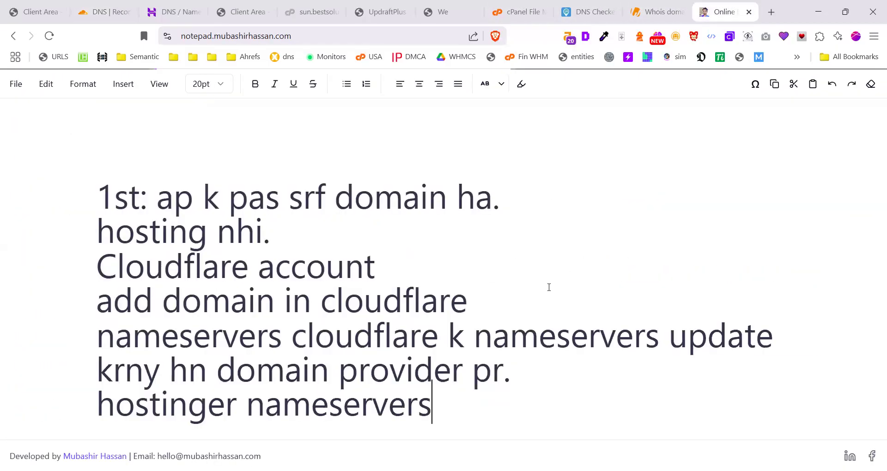
key("Return")
scroll(329, 329, "down", 1)
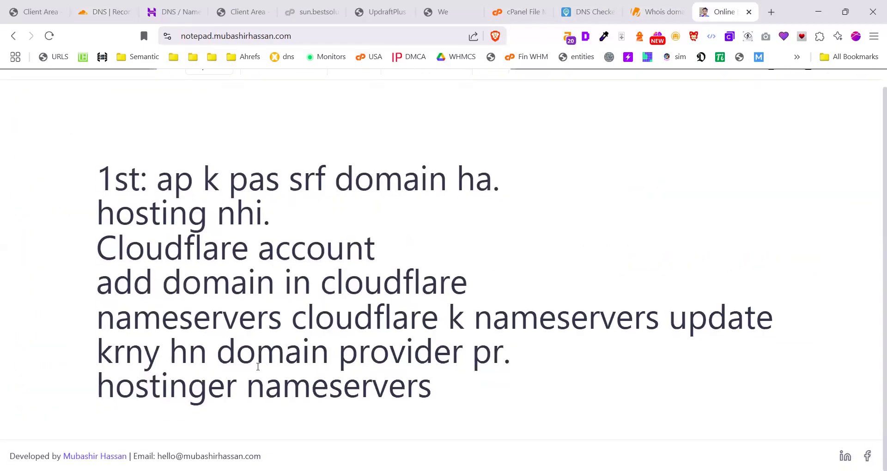
Create a new blank Google Doc from docs.new in a new browser tab
left_click(771, 12)
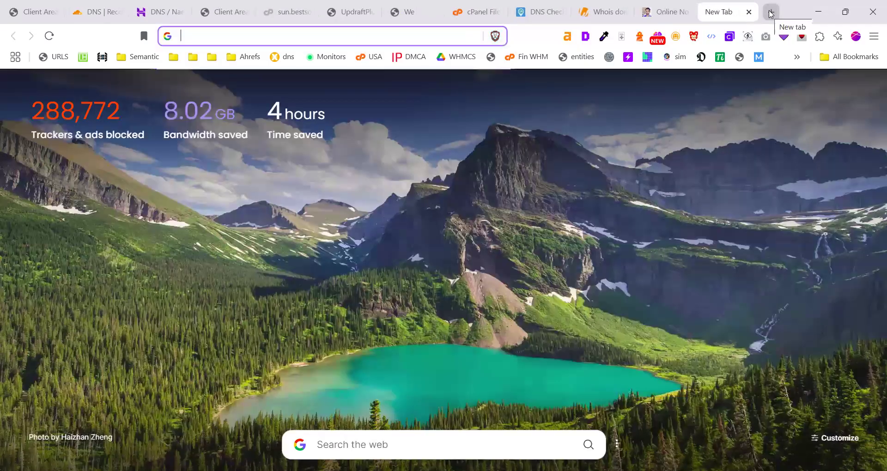
type("don")
key("BackSpace")
type("c")
key("Return")
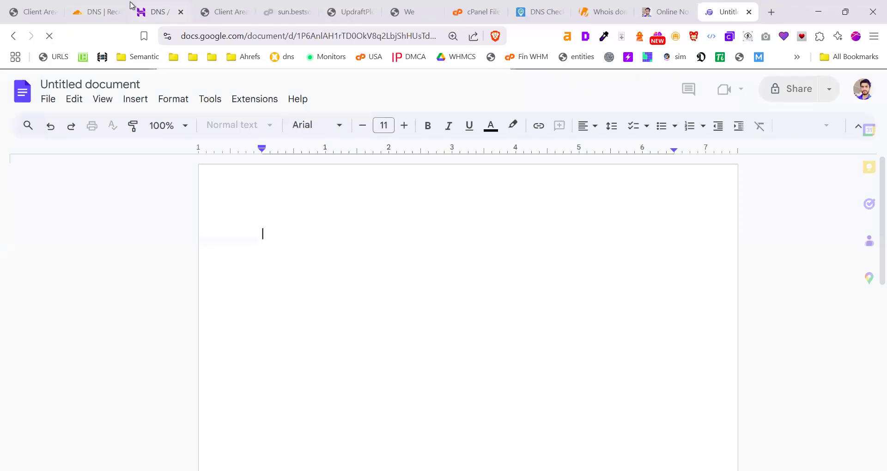
key("ctrl+2")
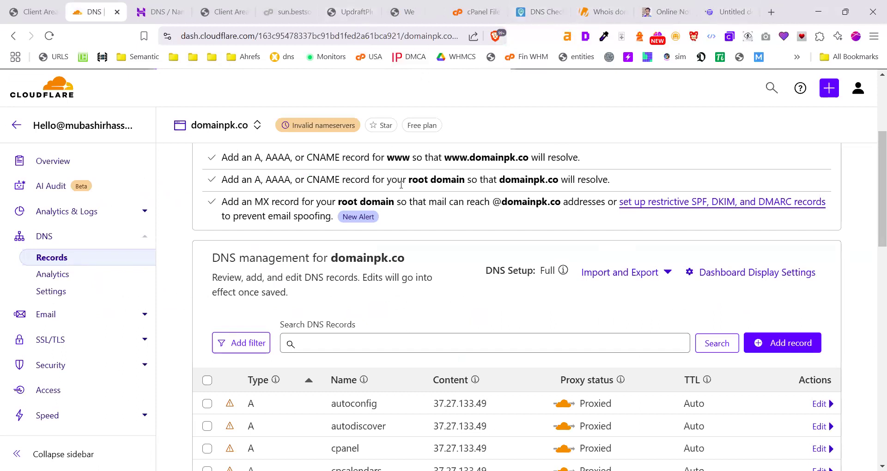
left_click(725, 12)
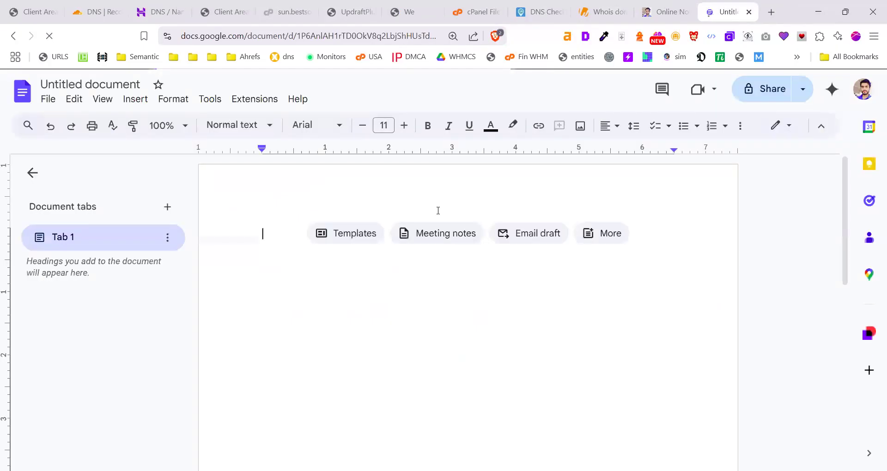
Type the heading '2: Domin already connected ha cloudflar' and enlarge it to 17 pt
type("2")
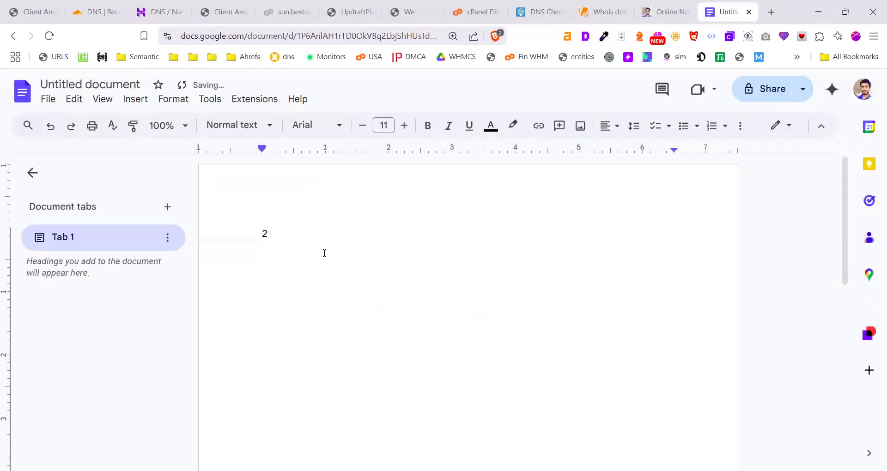
type(": Dom")
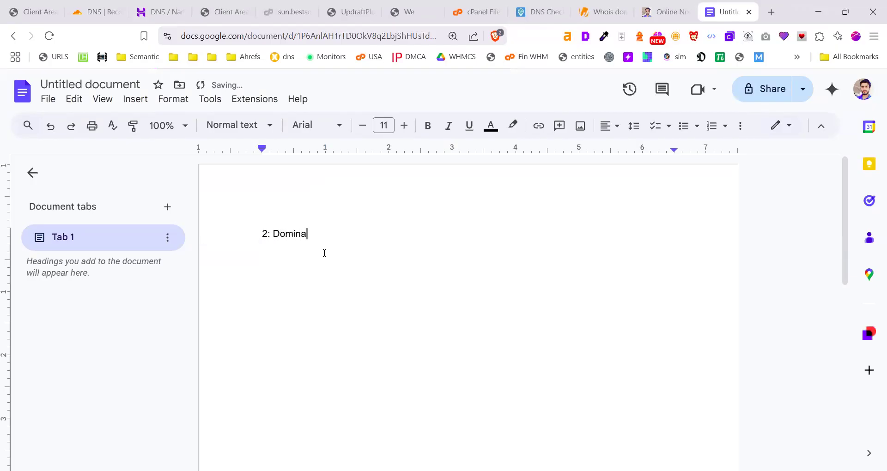
type("in alra")
key("BackSpace")
type("eady connected ha clo")
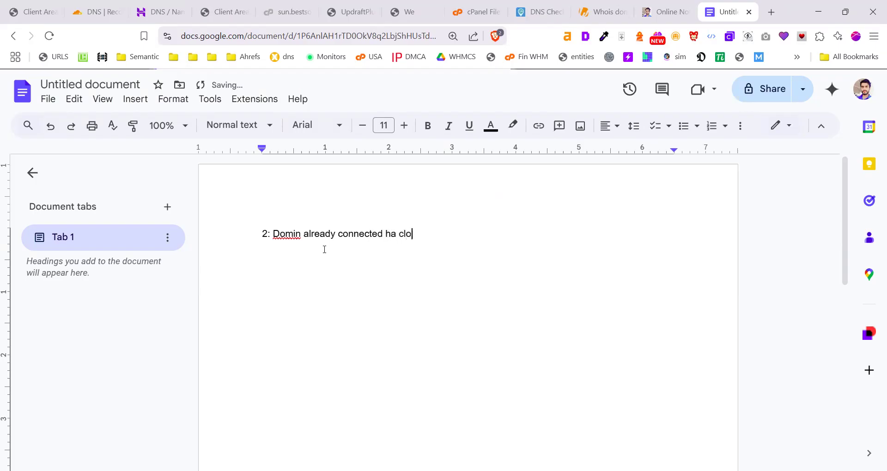
type("udflare")
key("ctrl+a")
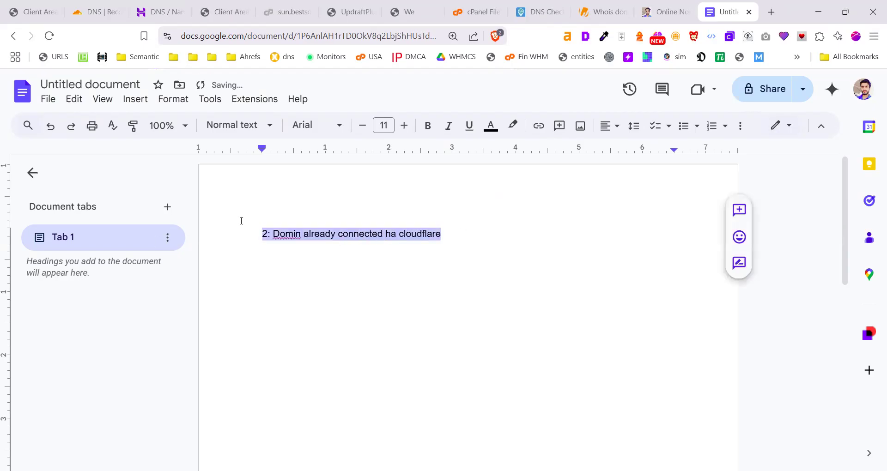
left_click(405, 126)
left_click(404, 125)
left_click(405, 125)
left_click(405, 125)
left_click(405, 125)
left_click(405, 125)
Correct 'Domin' to 'Domain' and add a 'Server IP:' line below the heading
left_click(311, 238)
left_click(303, 217)
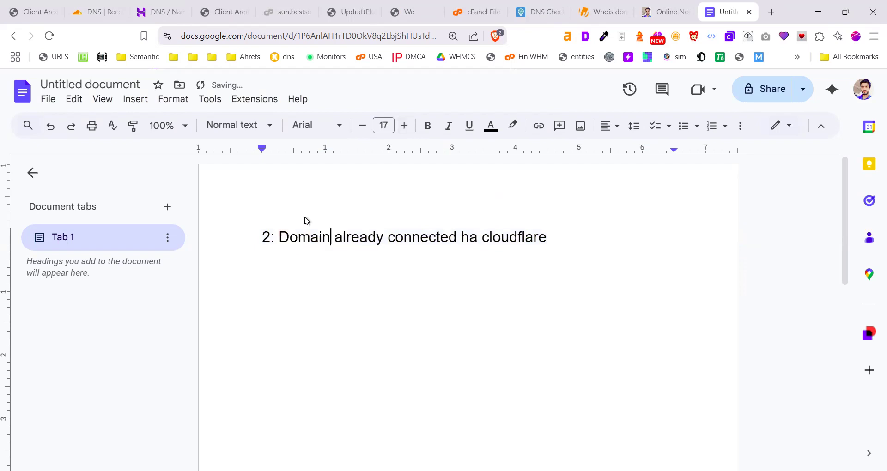
left_click(580, 241)
key("Return")
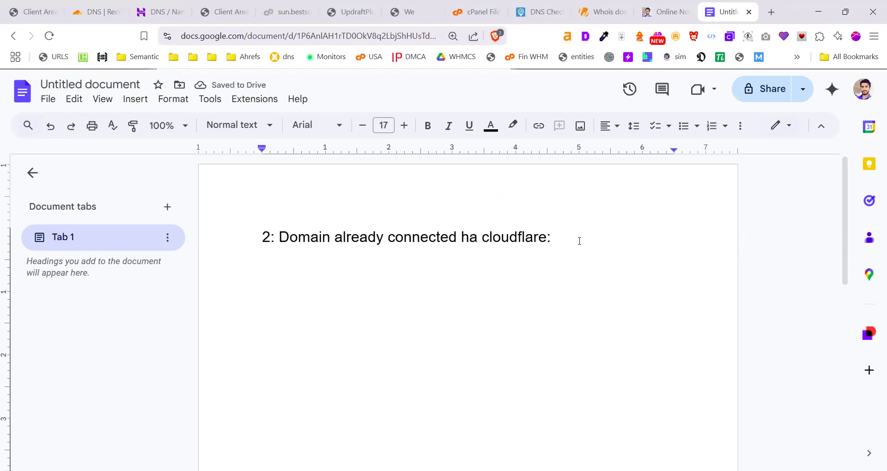
type("Server IP:")
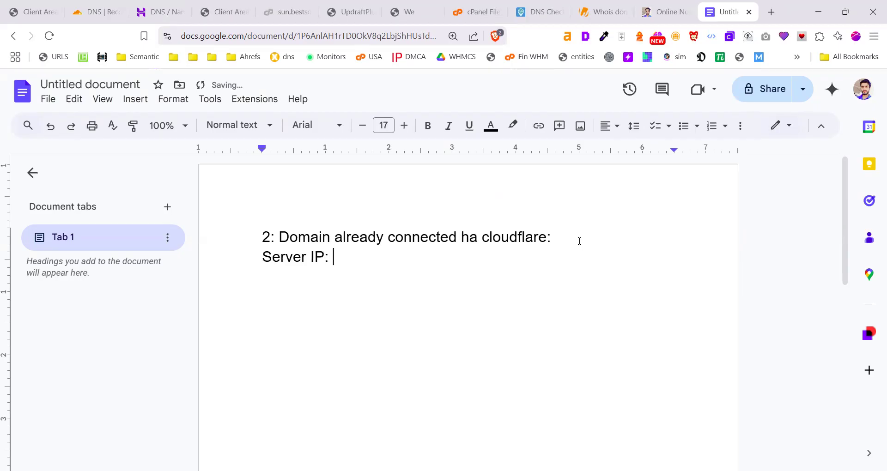
Find the shared IP address 37.27.133.49 on the cPanel home page, then return to the document
left_click(476, 12)
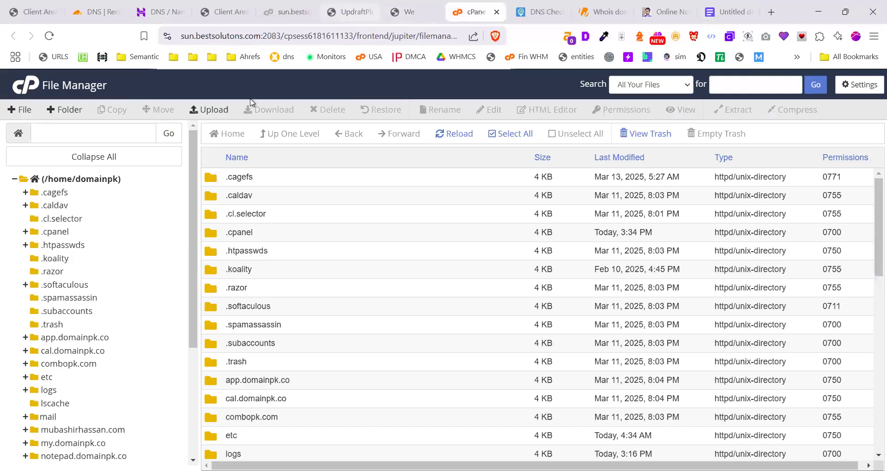
left_click(225, 7)
left_click(470, 11)
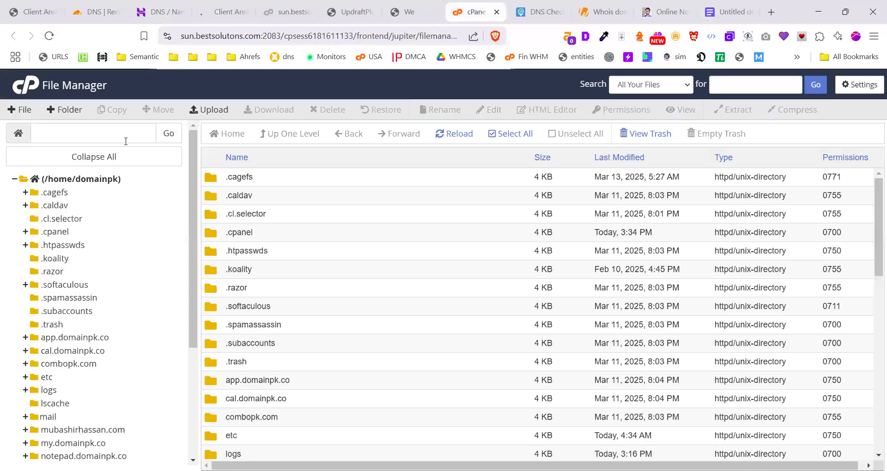
left_click(26, 84)
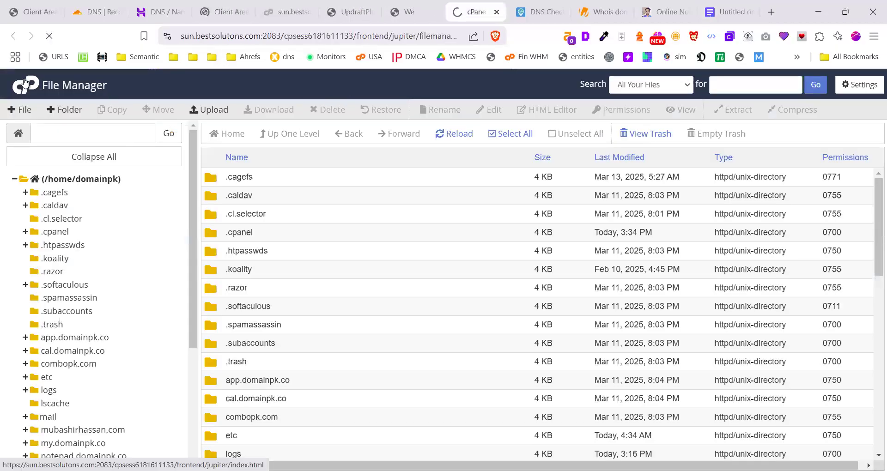
scroll(719, 274, "down", 1)
scroll(718, 273, "up", 1)
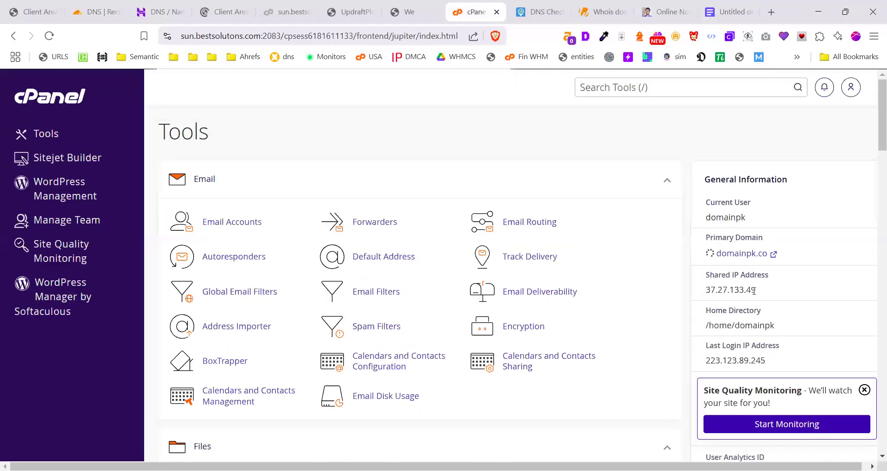
left_click_drag(705, 290, 760, 293)
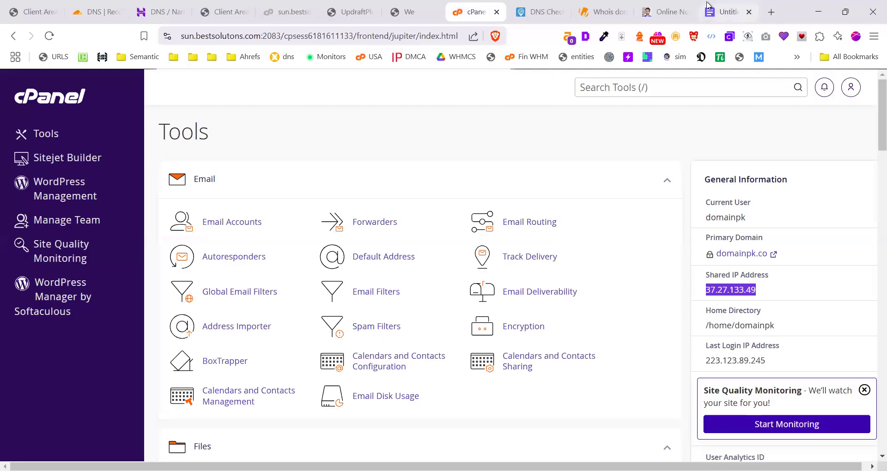
left_click_drag(705, 276, 768, 276)
left_click(758, 291)
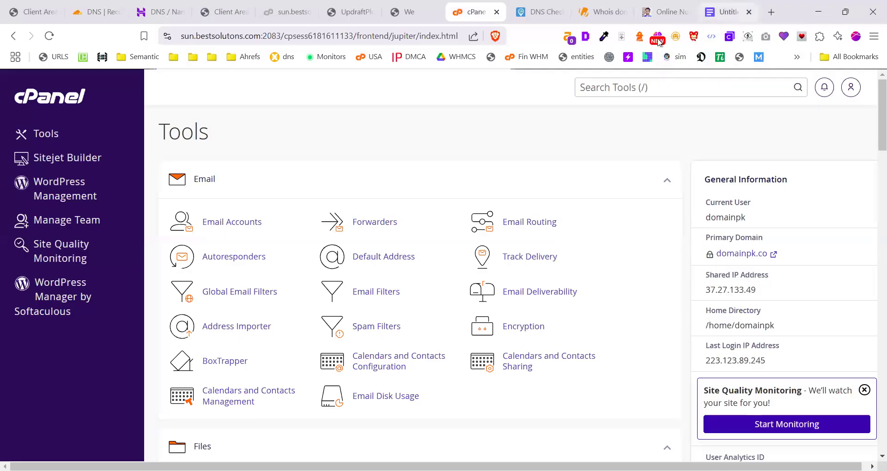
left_click(728, 13)
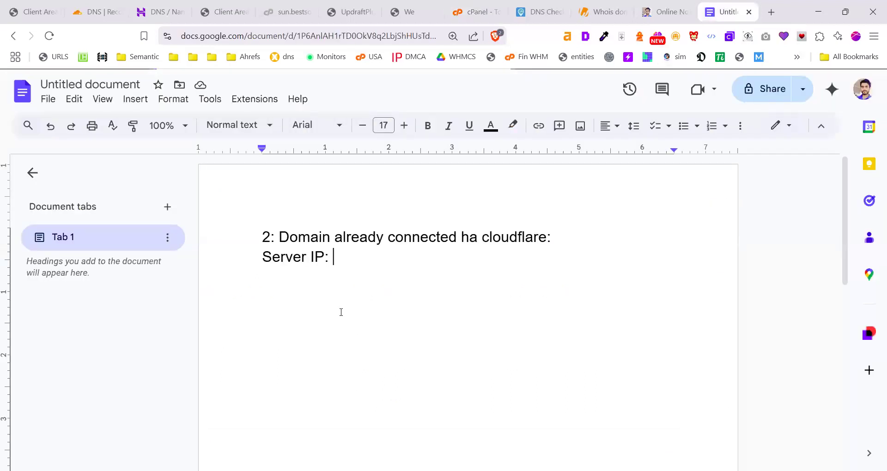
Copy the shared IP 37.27.133.49 from cPanel and paste it after 'Server IP:'
type("12121211")
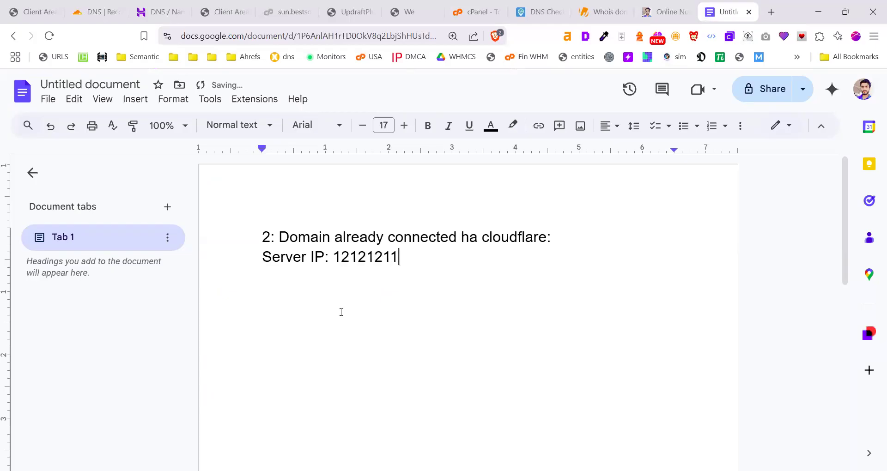
key("BackSpace")
key("BackSpace")
key("BackSpace")
key("BackSpace")
key("BackSpace")
key("BackSpace")
key("BackSpace")
key("BackSpace")
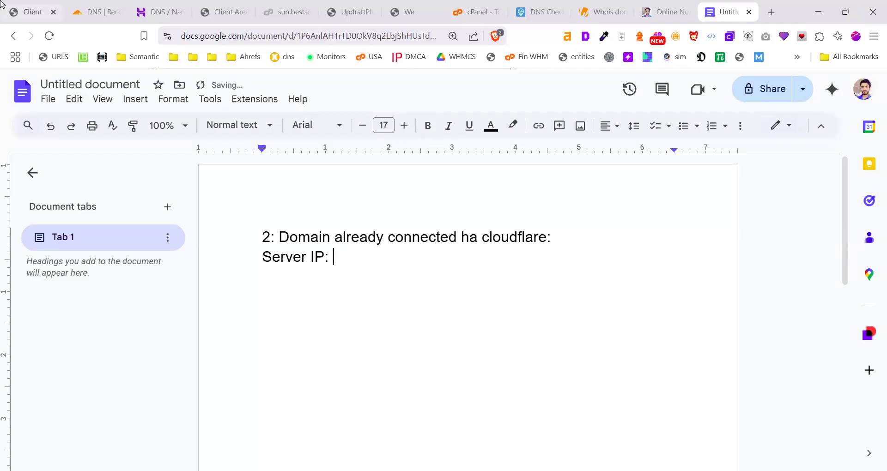
left_click(456, 5)
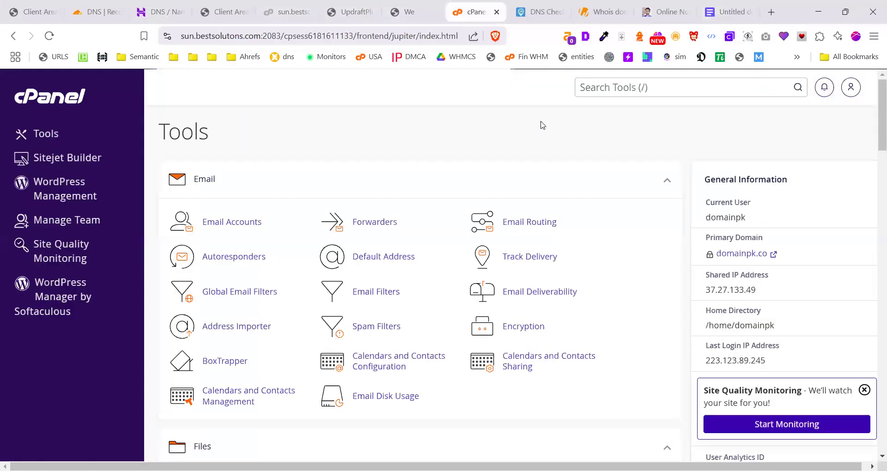
left_click_drag(764, 287, 700, 300)
key("ctrl+c")
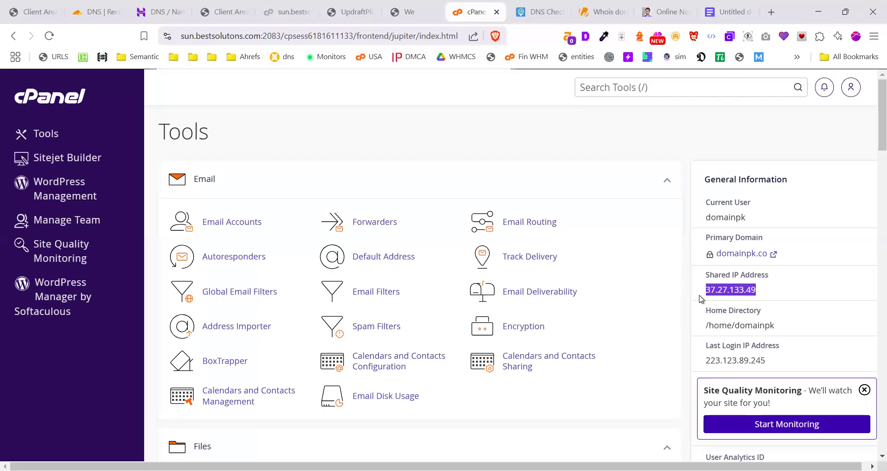
left_click(717, 3)
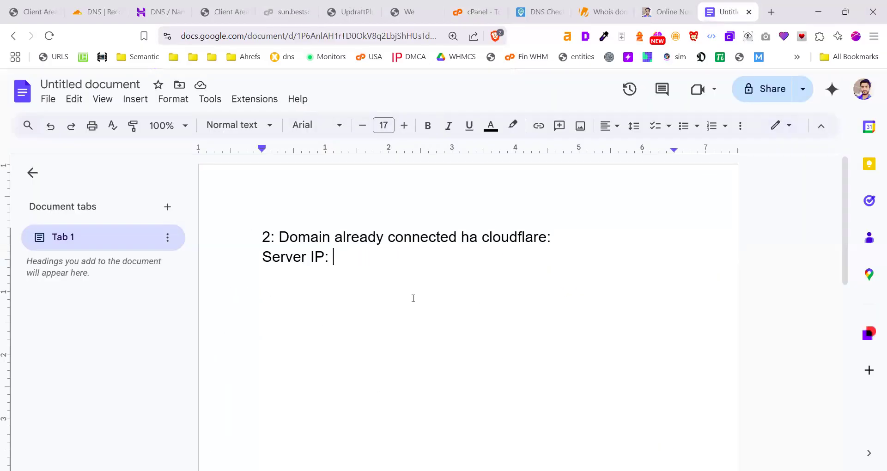
key("ctrl+v")
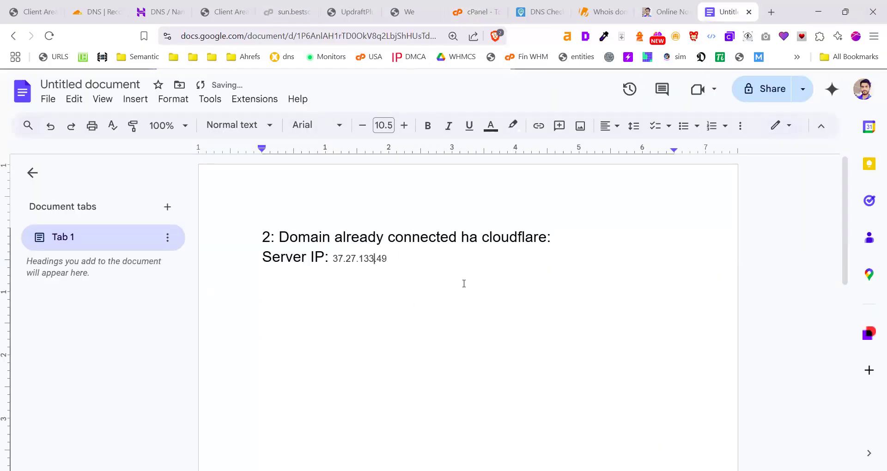
left_click_drag(391, 260, 336, 262)
key("ctrl+c")
left_click(398, 261)
Add an 'A Record:' line with 37.27.133.49 and a 'Cname: www' line, then return to Cloudflare DNS
key("Return")
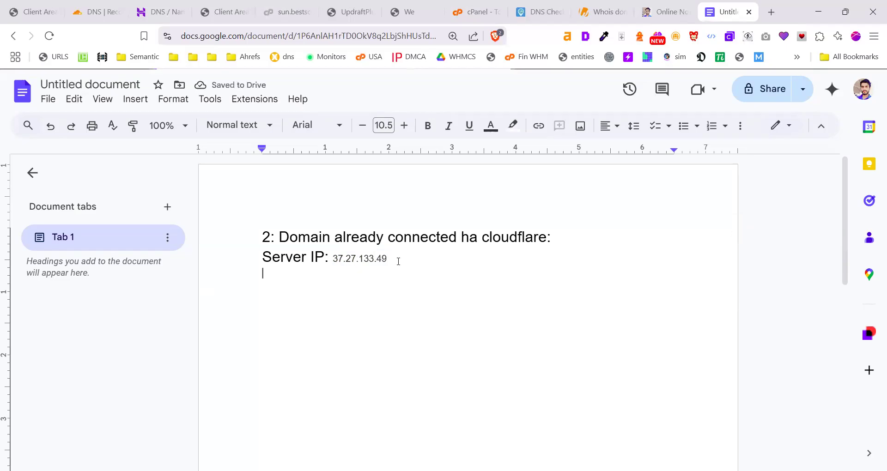
type("A Record")
key("Return")
type("Cname")
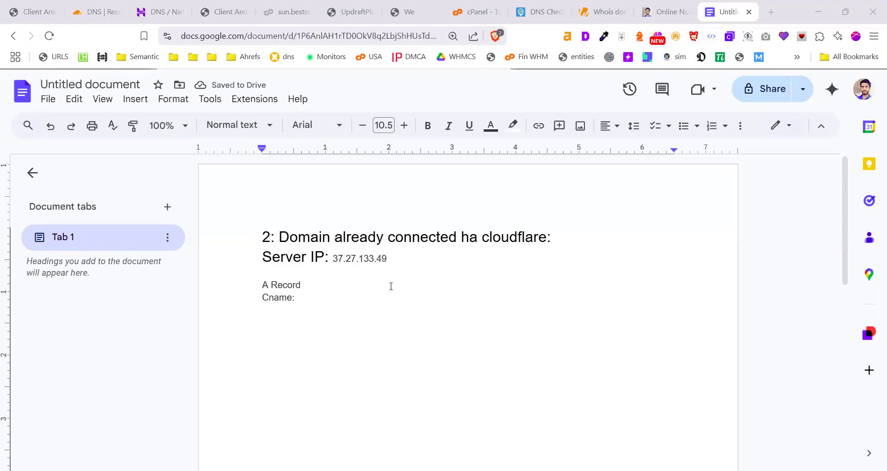
type(": www")
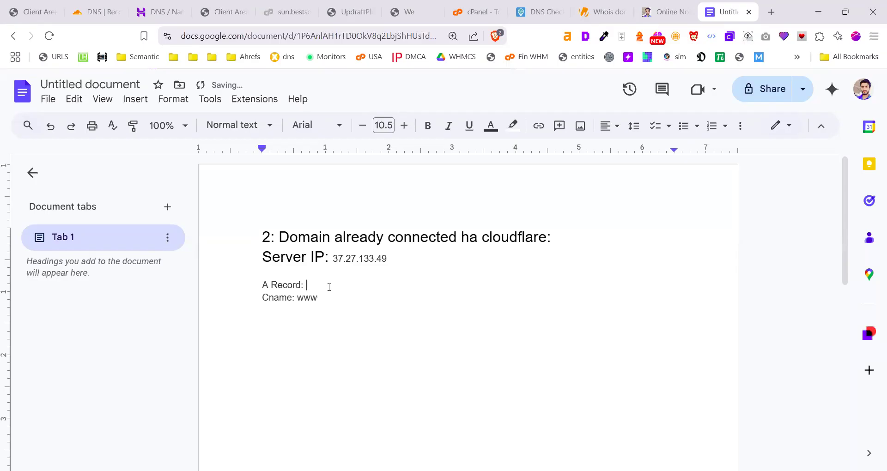
key("ctrl+v")
left_click(95, 12)
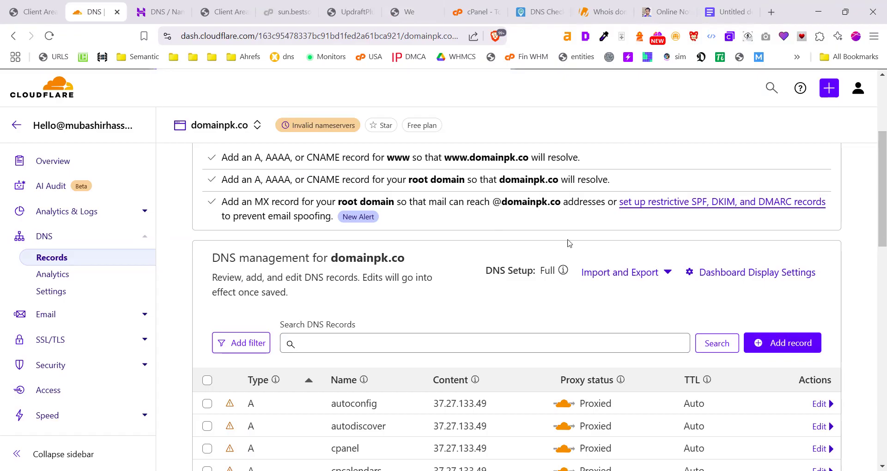
left_click(804, 350)
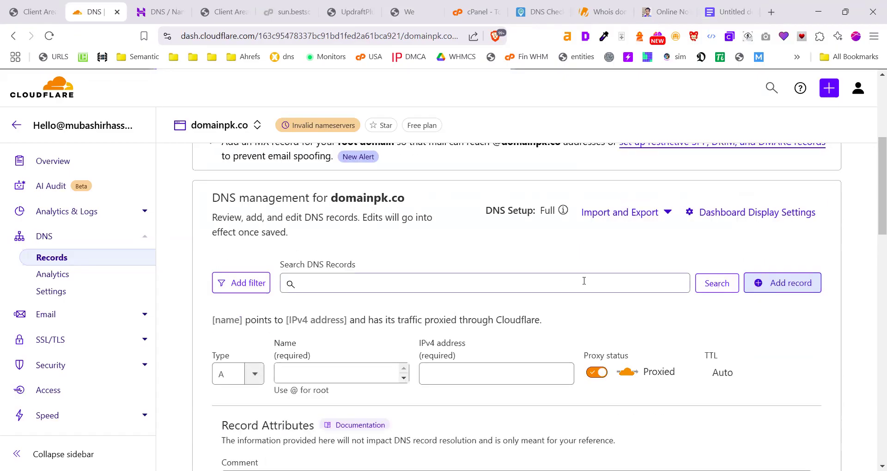
scroll(517, 291, "down", 1)
left_click(215, 317)
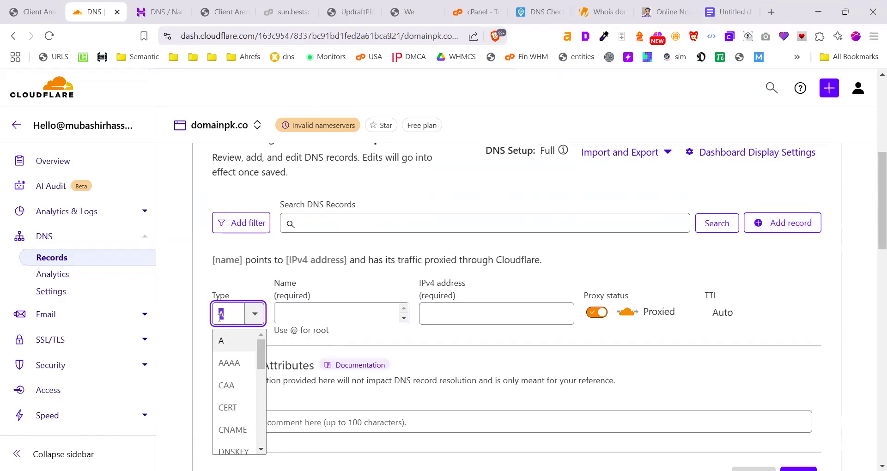
left_click(375, 313)
type("@")
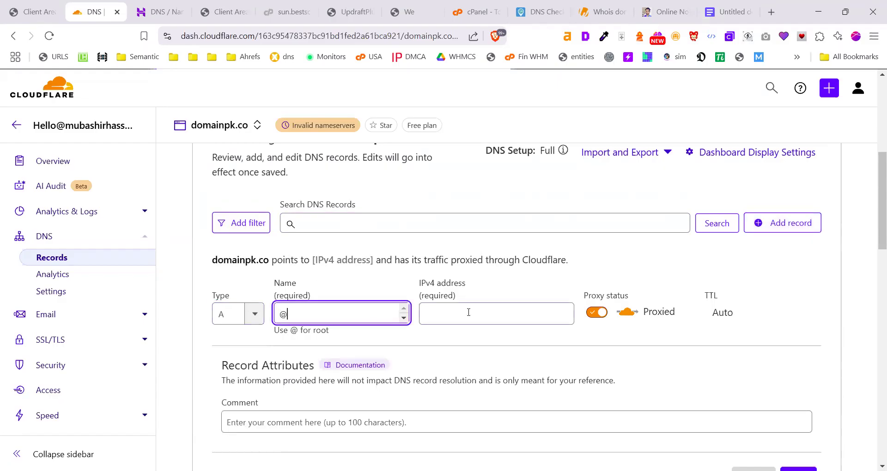
left_click(493, 311)
key("ctrl+v")
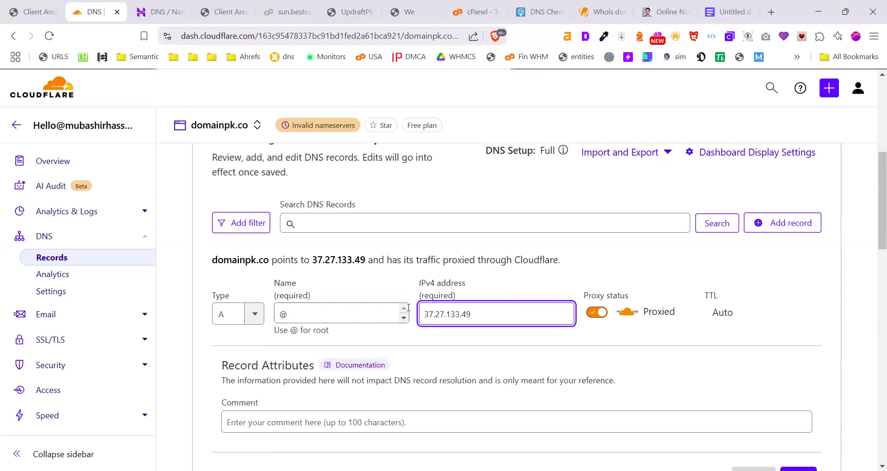
scroll(573, 319, "down", 1)
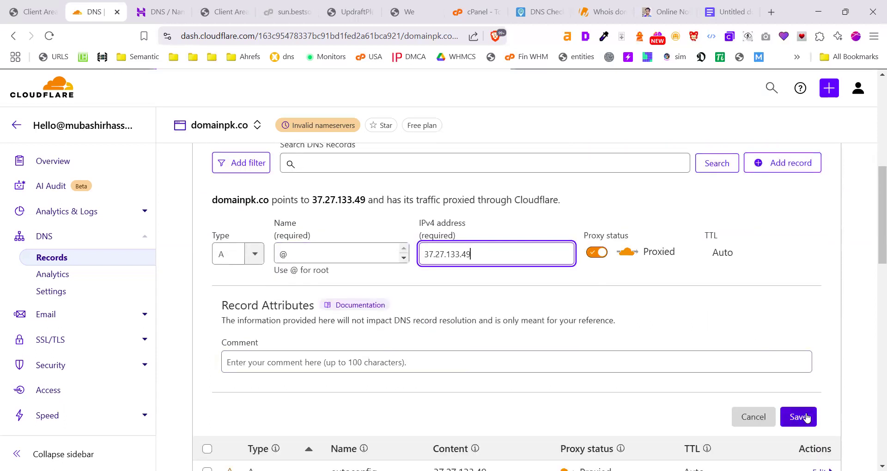
scroll(667, 260, "up", 2)
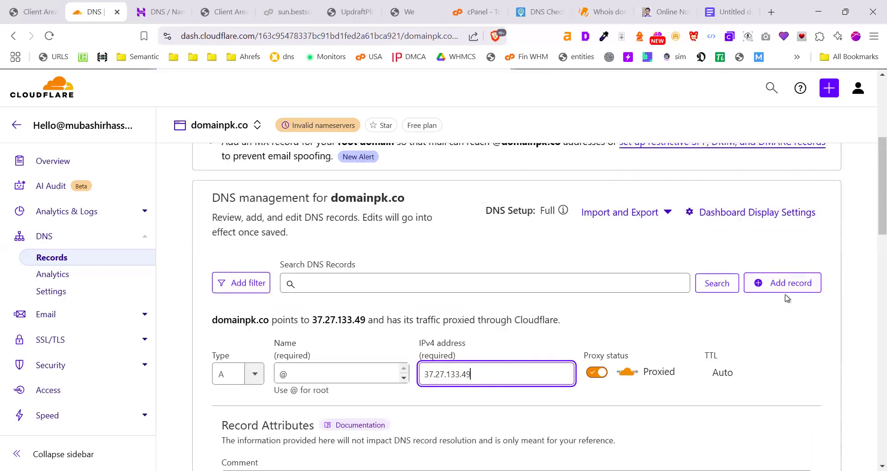
left_click(241, 370)
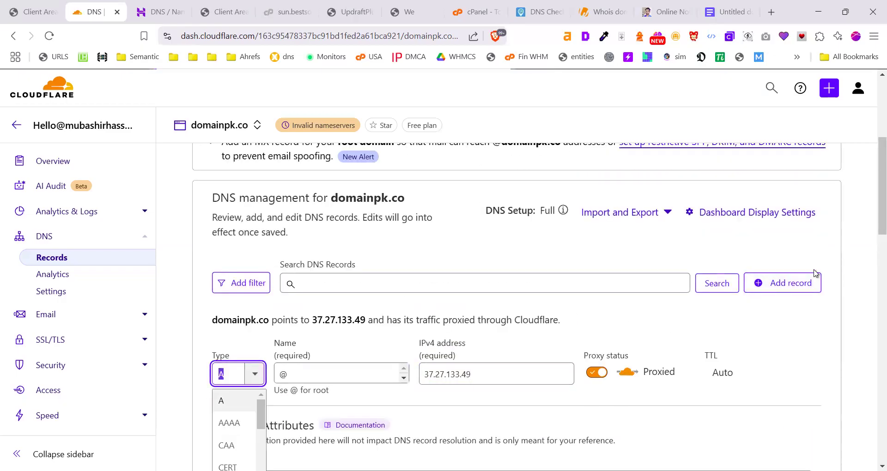
scroll(816, 274, "down", 1)
left_click(770, 225)
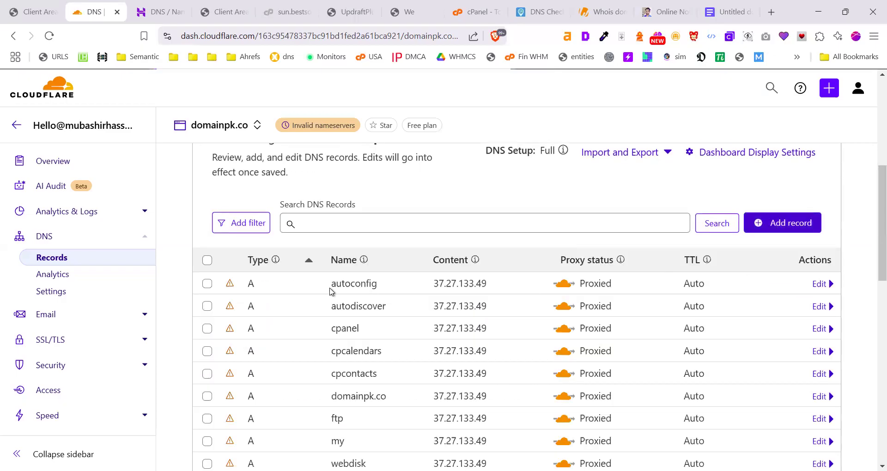
Start a new CNAME record named www with target domainpk.co
left_click(778, 224)
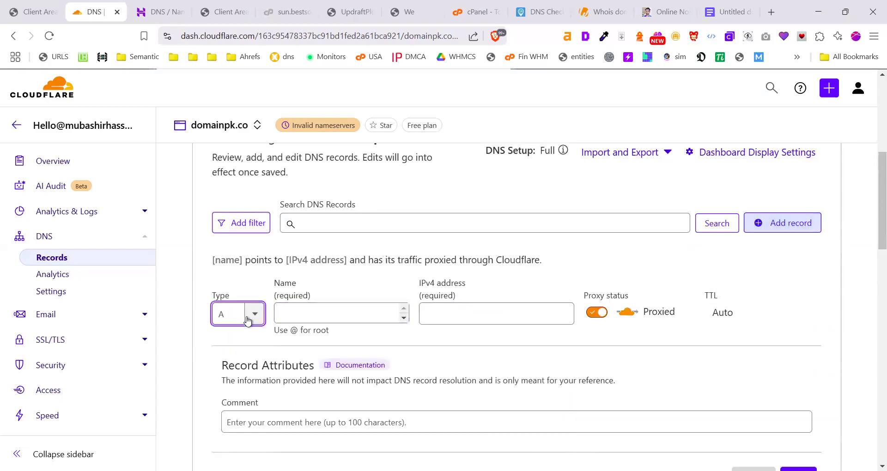
left_click(254, 315)
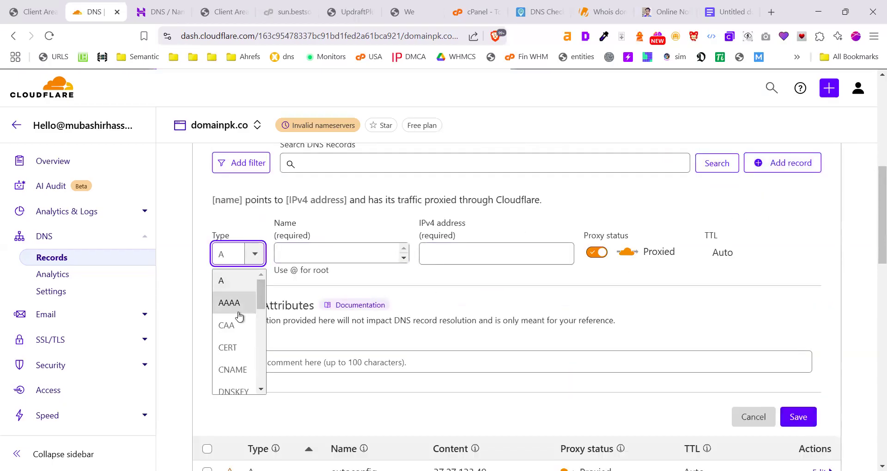
scroll(226, 333, "down", 3)
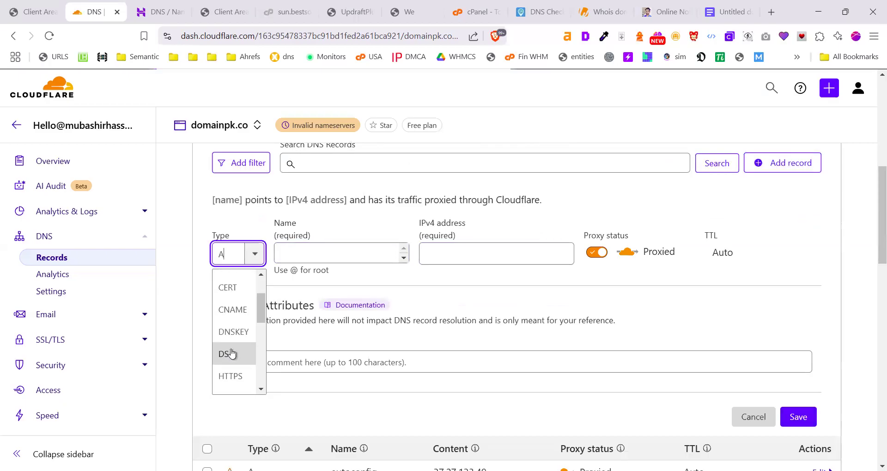
left_click(229, 308)
left_click(449, 258)
type("www")
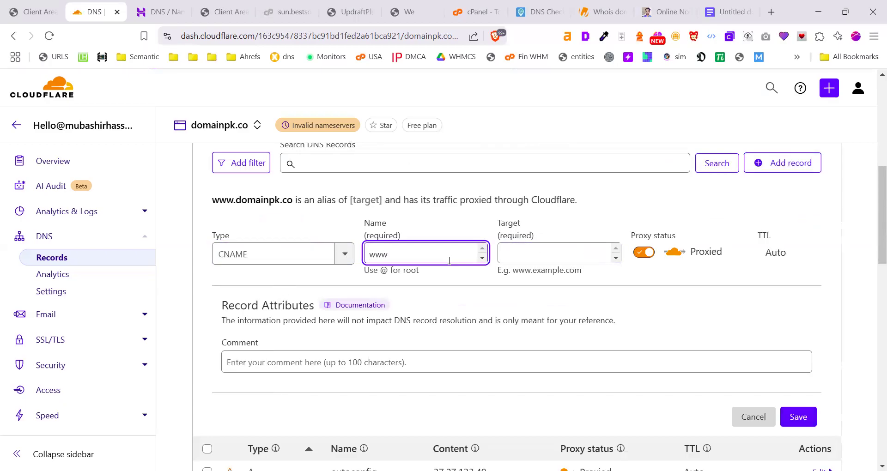
left_click(506, 253)
left_click_drag(293, 200, 238, 198)
key("ctrl+c")
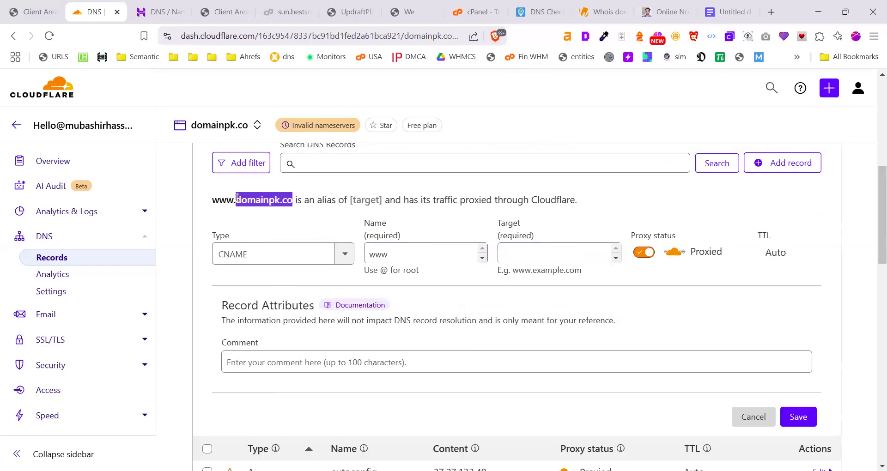
left_click(501, 253)
key("ctrl+v")
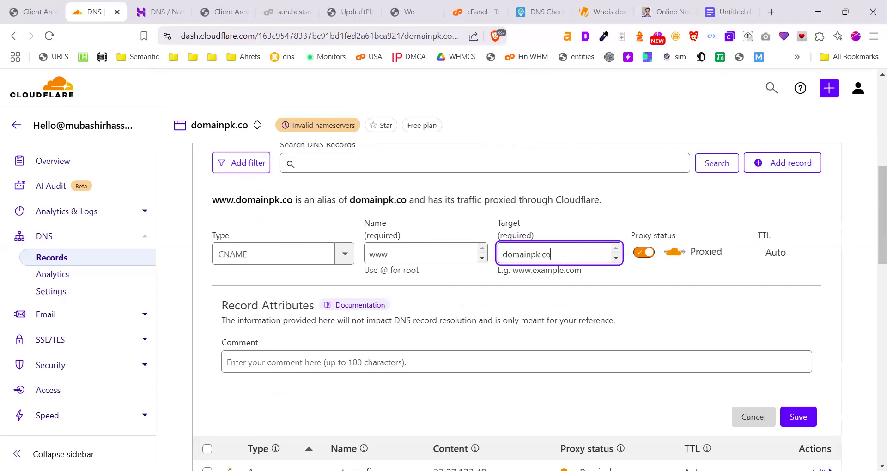
Save the www CNAME, which fails because a record for that host already exists
scroll(739, 362, "down", 1)
left_click(797, 359)
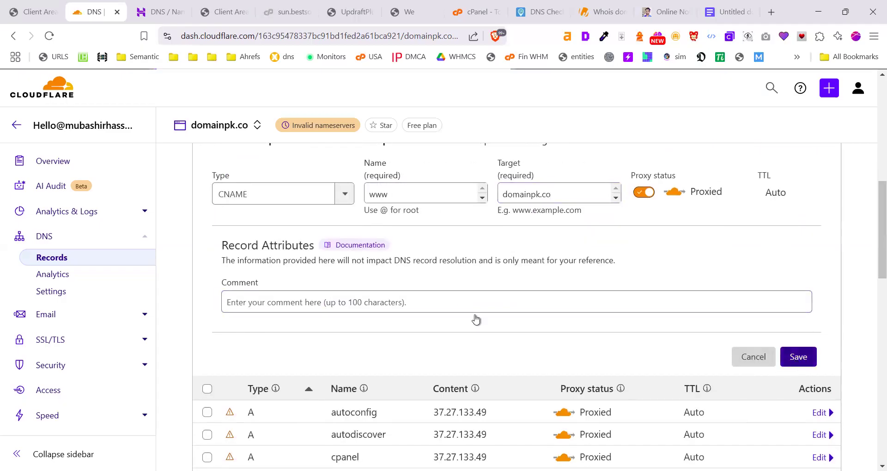
scroll(475, 320, "up", 3)
left_click(477, 318)
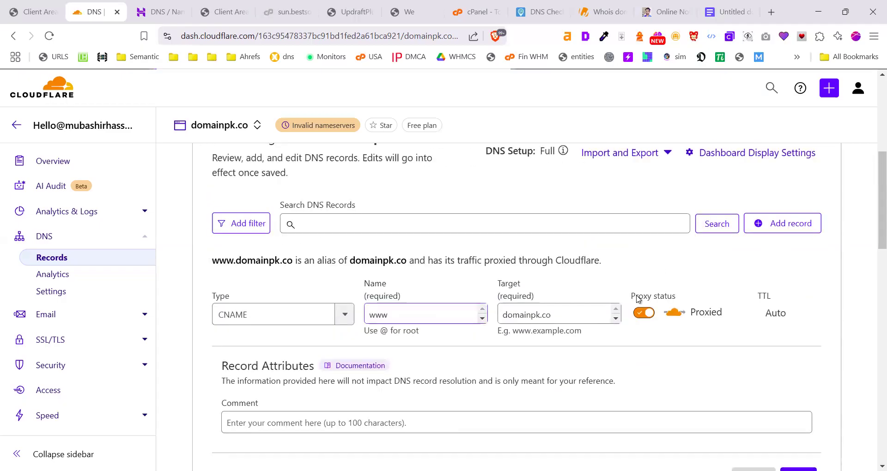
left_click(526, 261)
scroll(526, 301, "up", 7)
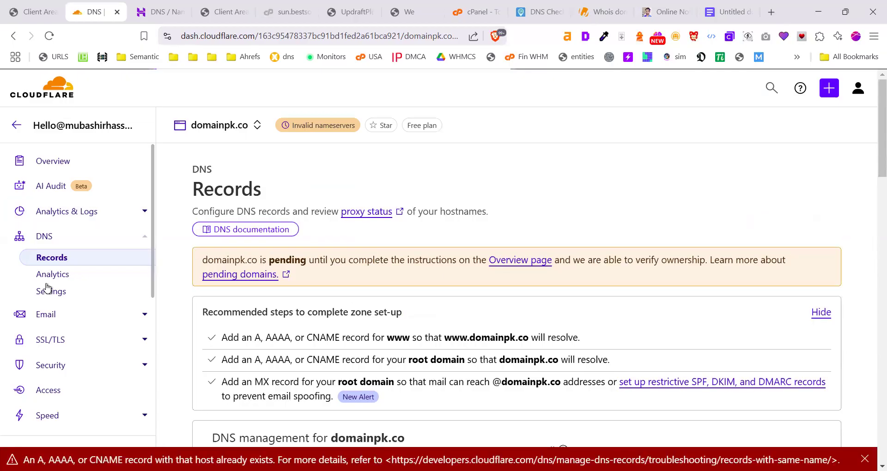
On SSL/TLS Overview, switch on the SSL/TLS Recommender and close the settings-migration notice
scroll(83, 286, "down", 1)
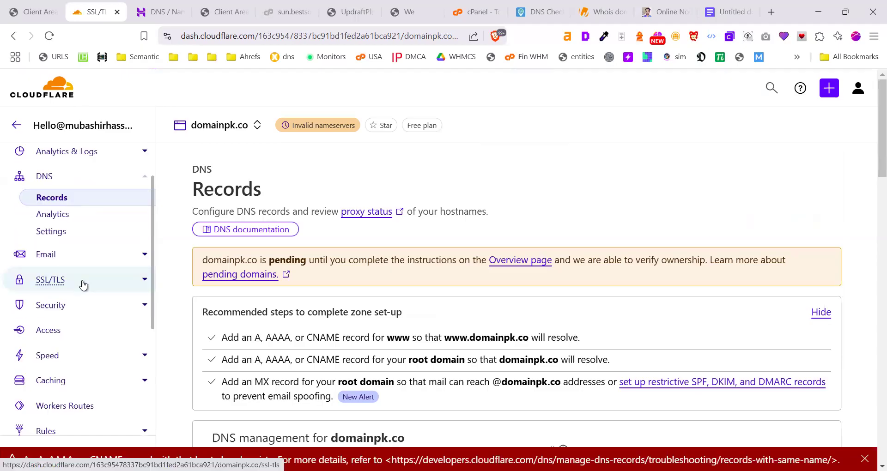
left_click(81, 284)
scroll(288, 242, "down", 4)
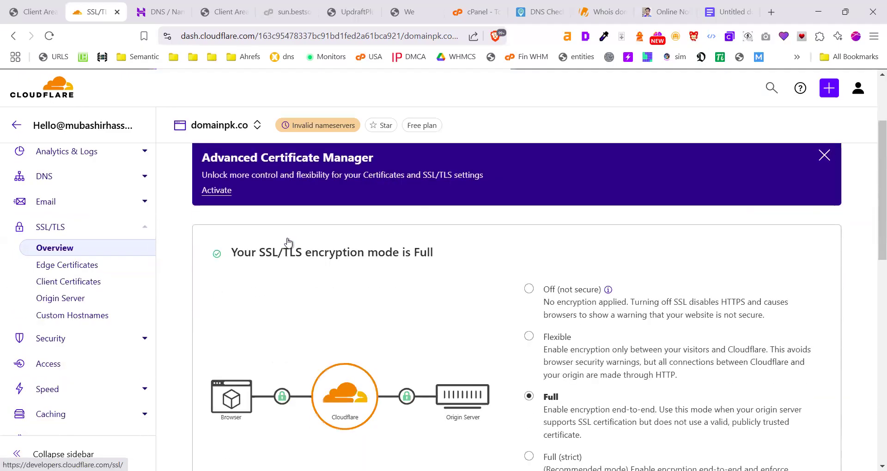
scroll(541, 231, "down", 2)
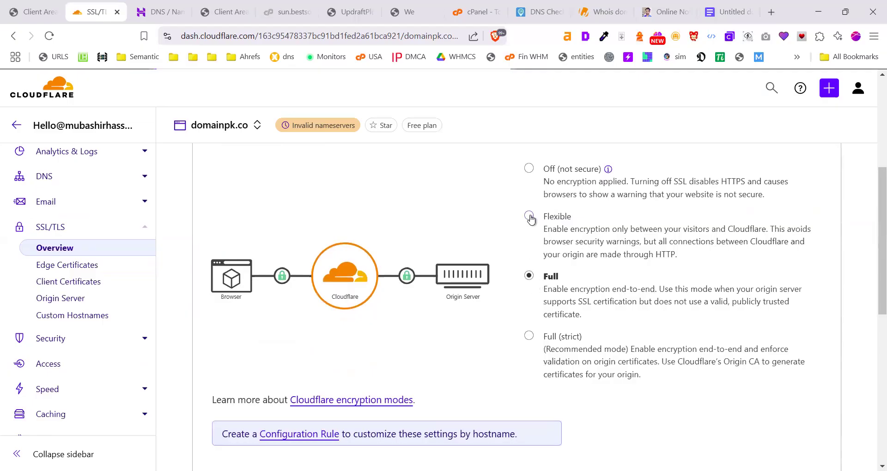
scroll(534, 275, "down", 1)
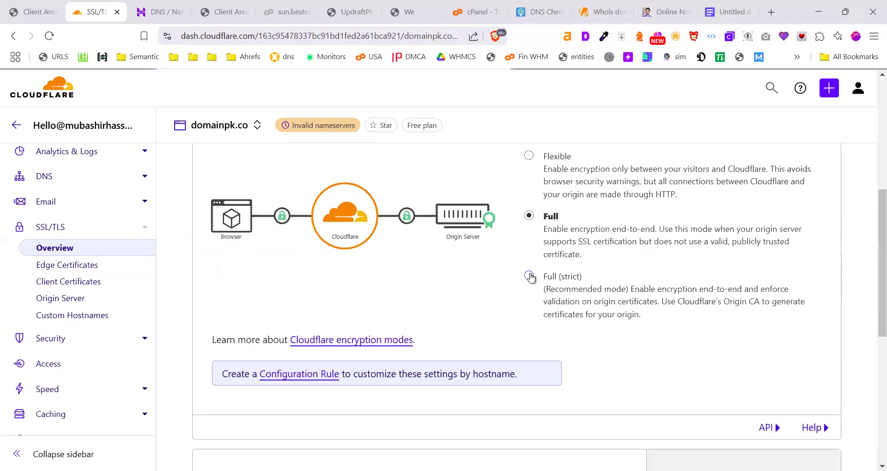
scroll(527, 277, "down", 4)
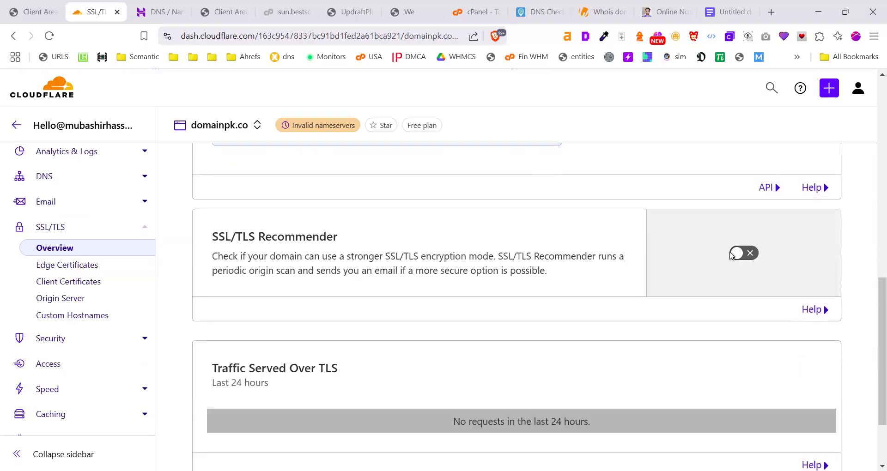
left_click(741, 253)
scroll(739, 251, "down", 2)
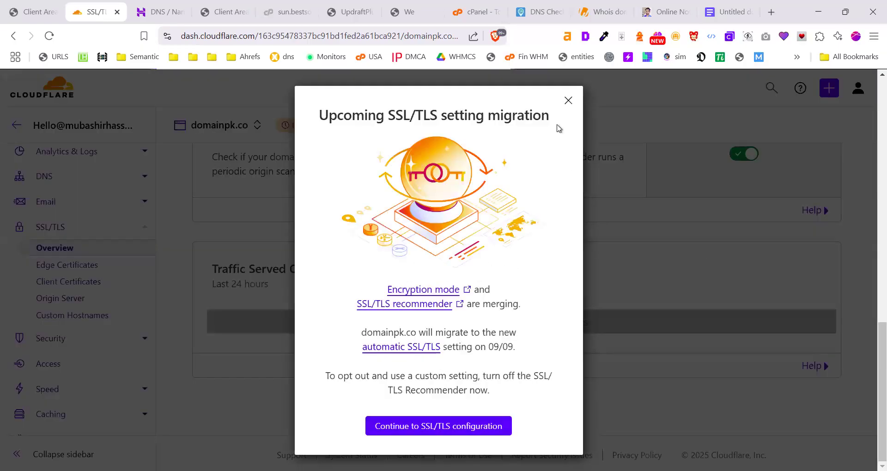
left_click(566, 100)
scroll(324, 208, "up", 2)
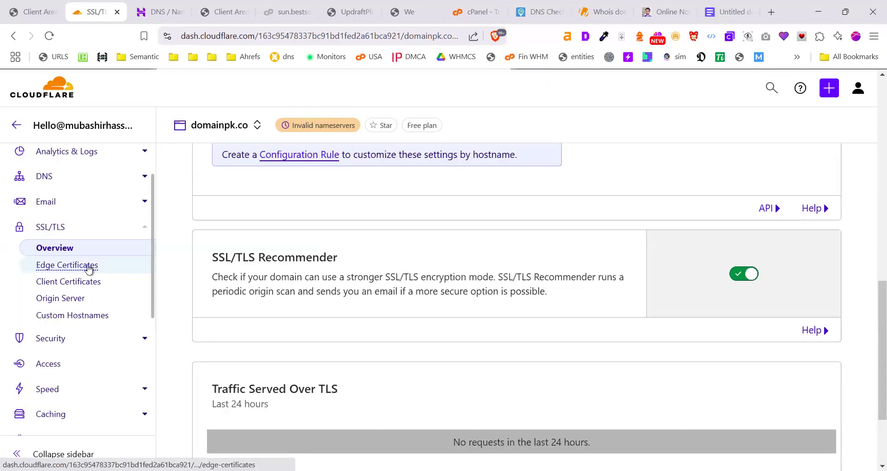
Switch on Always Use HTTPS on the Edge Certificates page
scroll(548, 262, "down", 3)
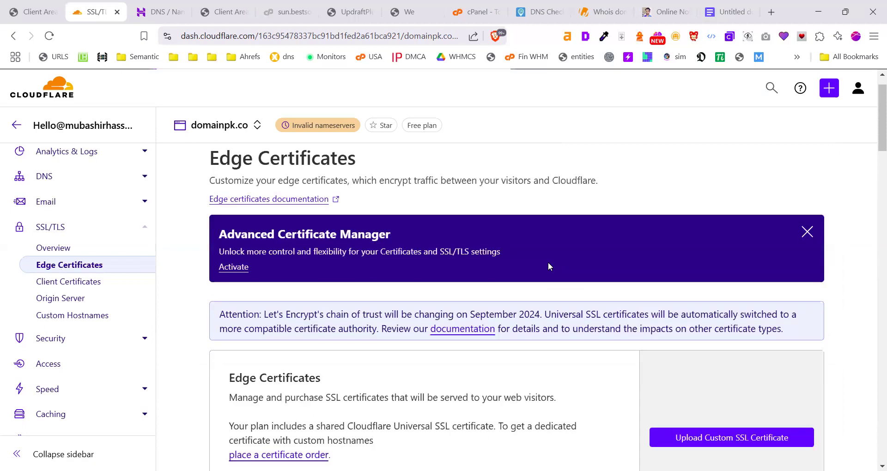
scroll(577, 260, "down", 10)
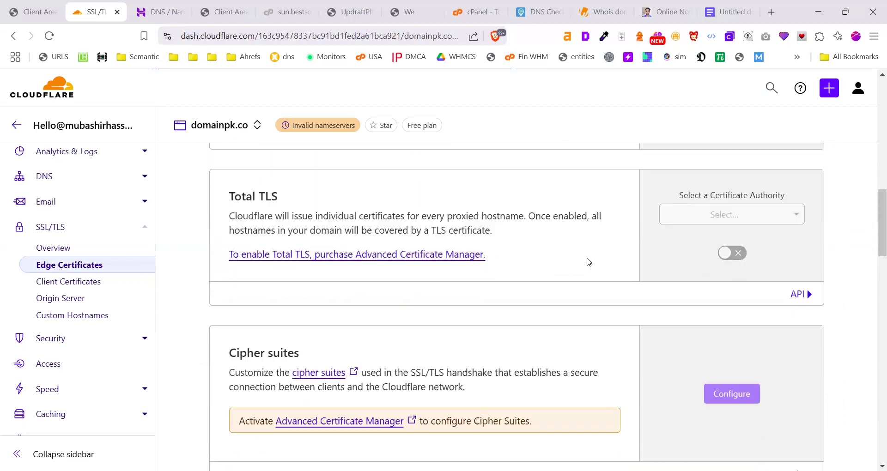
scroll(593, 248, "down", 8)
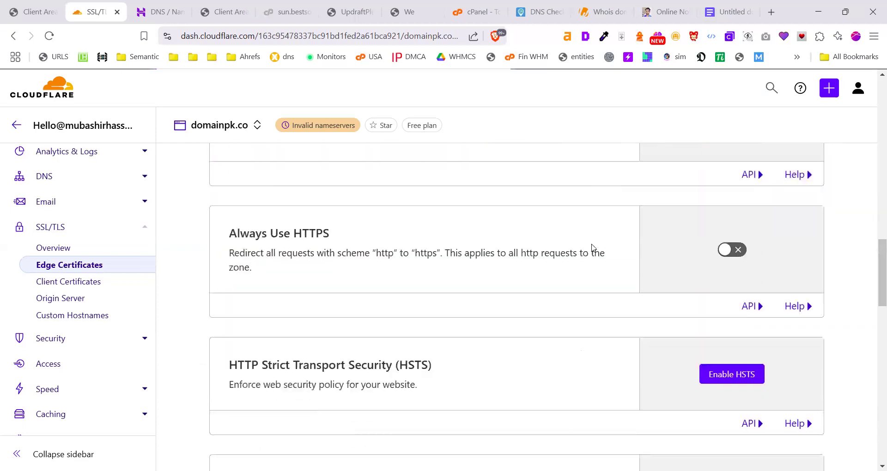
left_click_drag(249, 235, 364, 234)
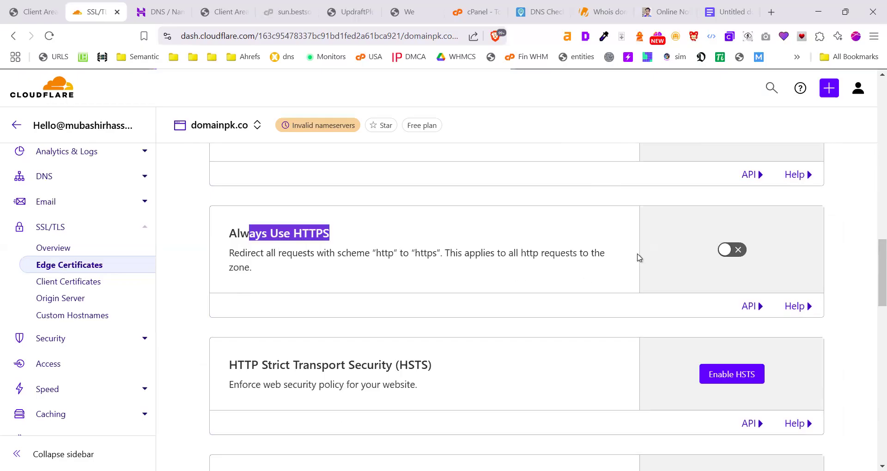
left_click(729, 251)
scroll(463, 263, "down", 3)
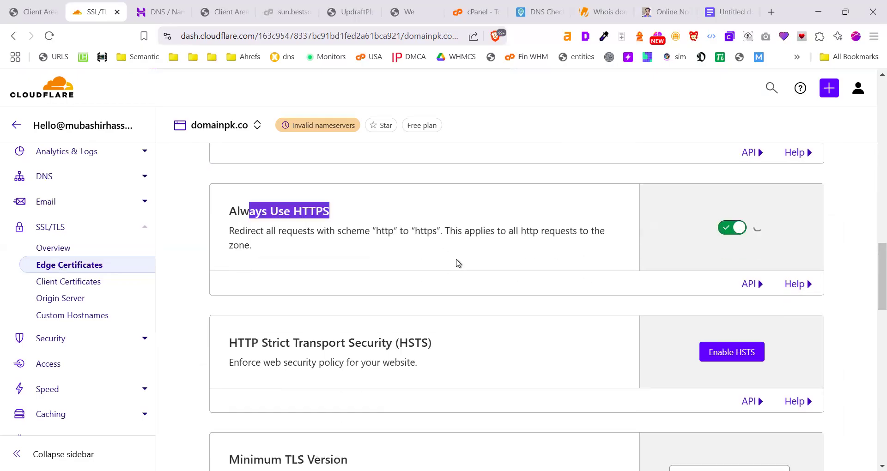
scroll(464, 262, "down", 5)
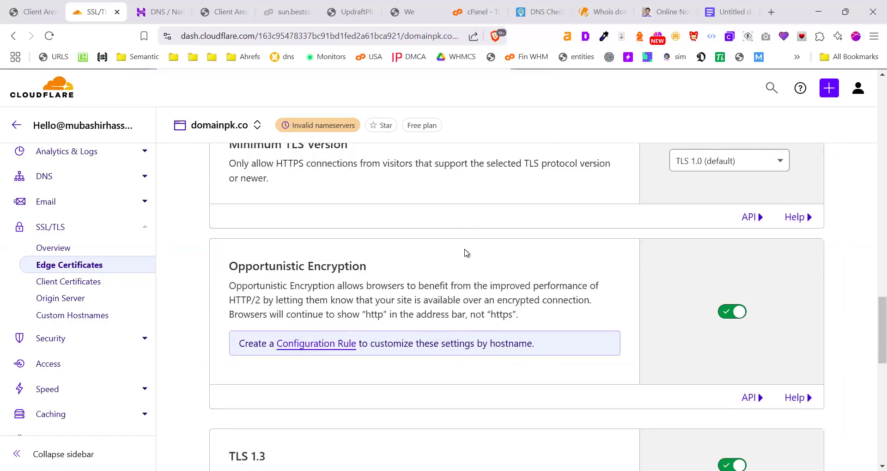
scroll(493, 270, "down", 3)
scroll(494, 270, "down", 4)
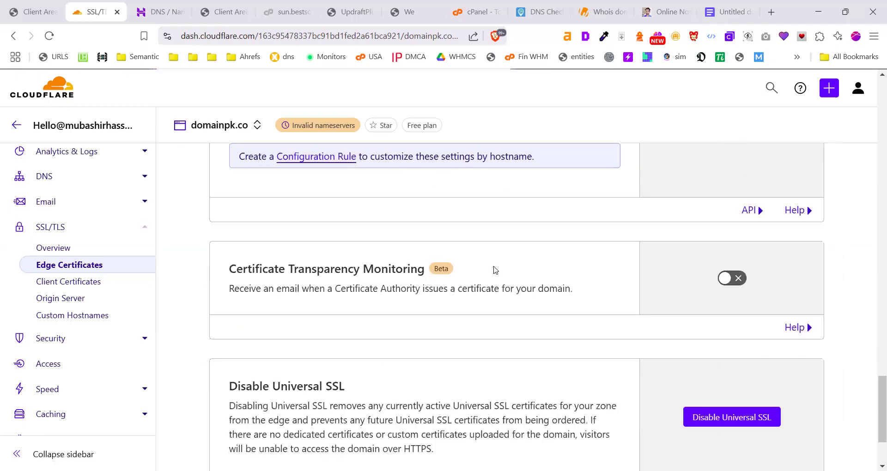
scroll(493, 269, "up", 1)
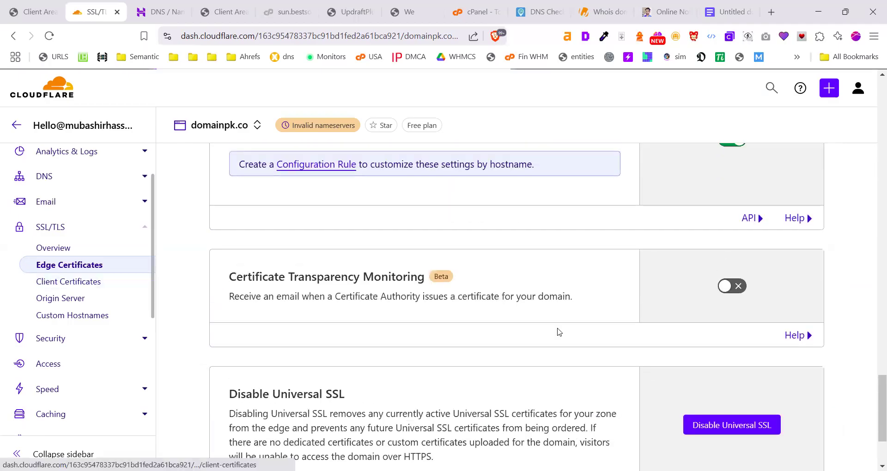
Browse the Client Certificates and Custom Hostnames pages under SSL/TLS
scroll(556, 332, "down", 3)
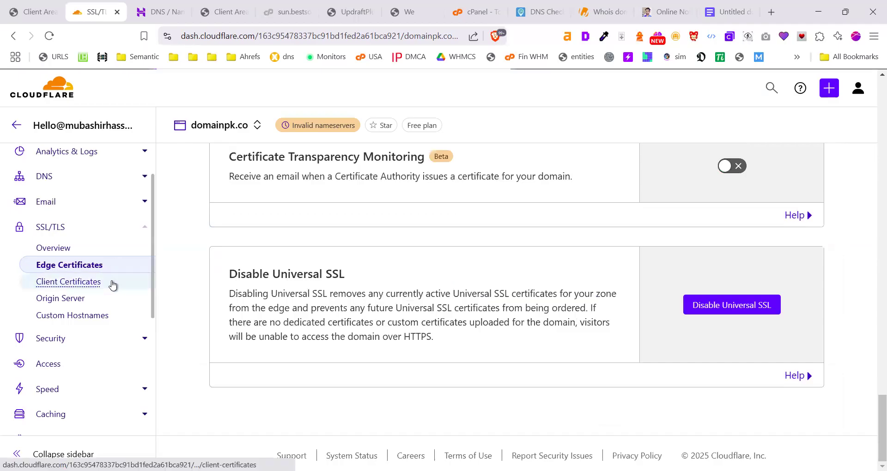
left_click(113, 285)
scroll(536, 273, "down", 3)
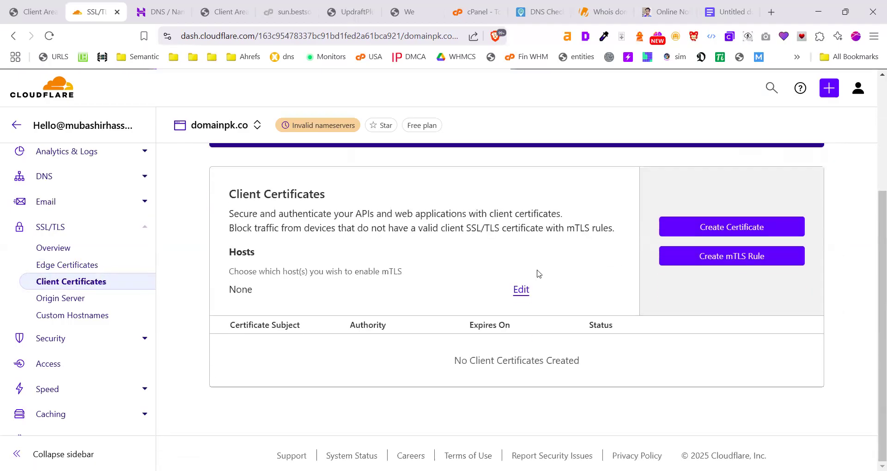
scroll(538, 273, "up", 4)
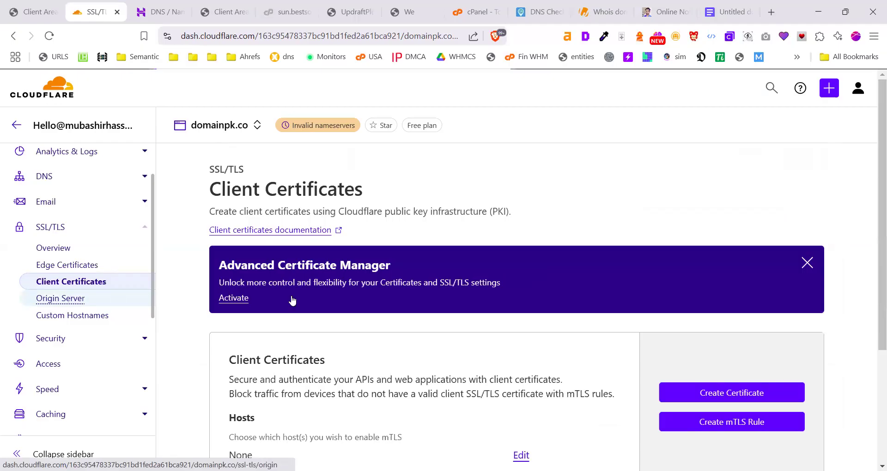
scroll(462, 272, "down", 5)
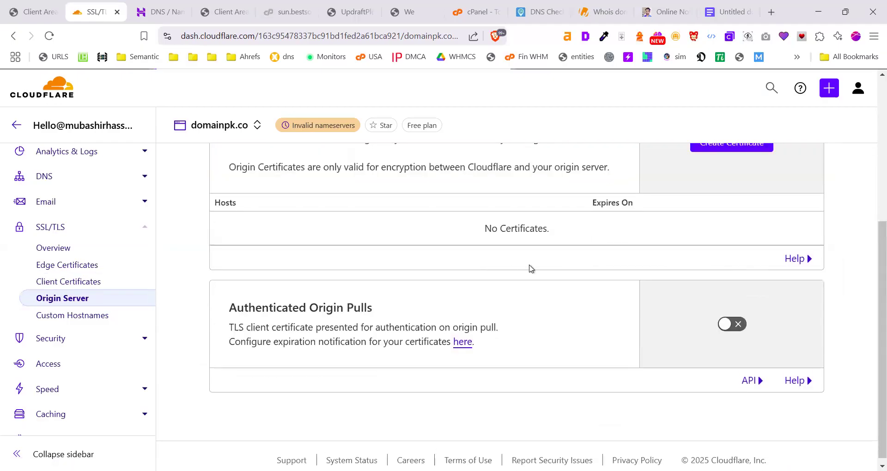
left_click(107, 315)
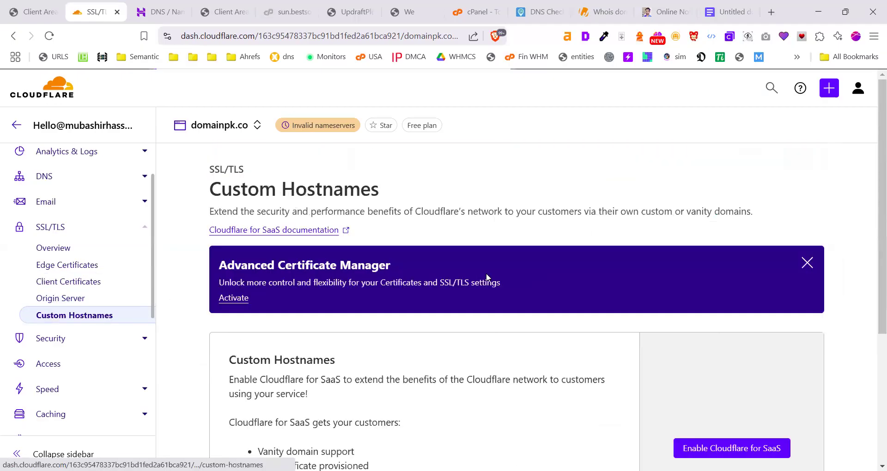
scroll(486, 277, "down", 4)
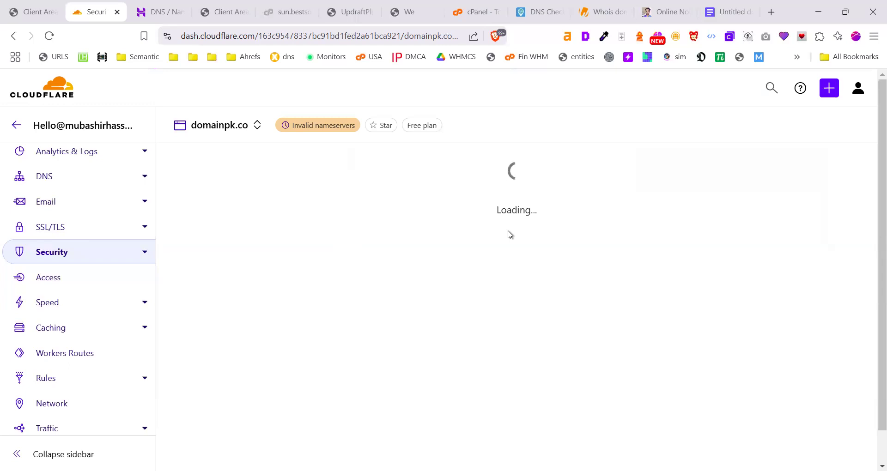
Dismiss the 'Switch between dashboards' tip on the Security overview
scroll(509, 235, "down", 3)
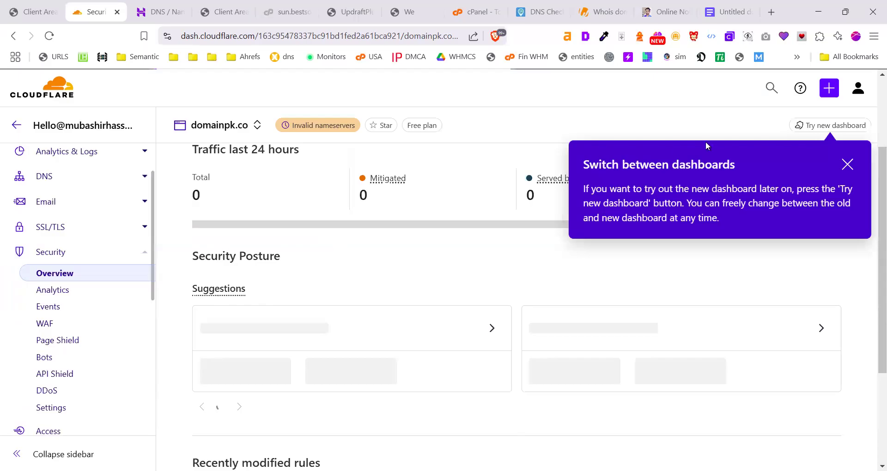
left_click(848, 165)
scroll(259, 248, "down", 1)
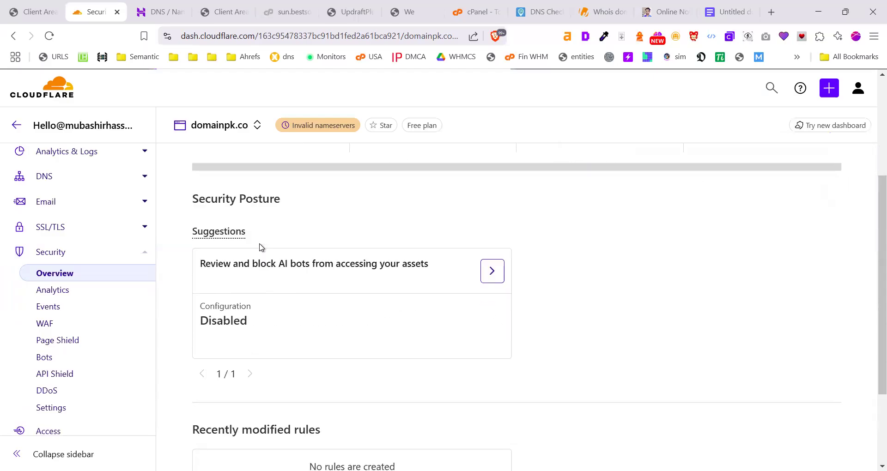
scroll(260, 247, "down", 2)
scroll(260, 248, "up", 1)
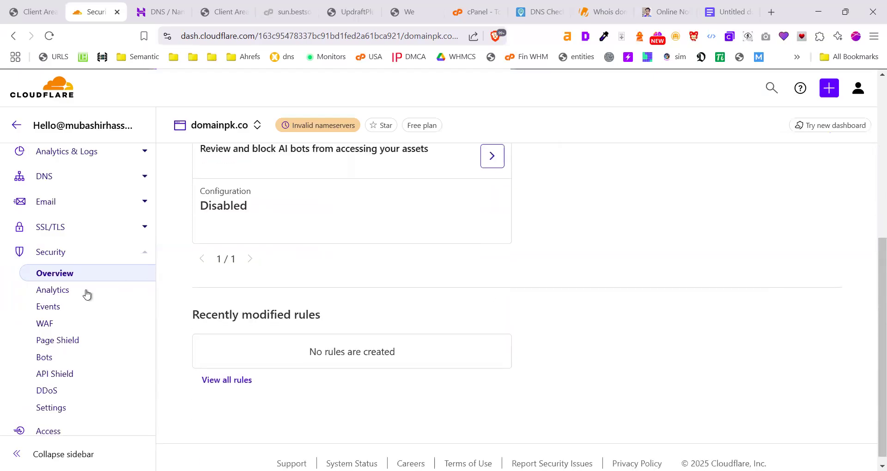
Review the WAF page, which shows 0 of 5 custom rules used
left_click(73, 323)
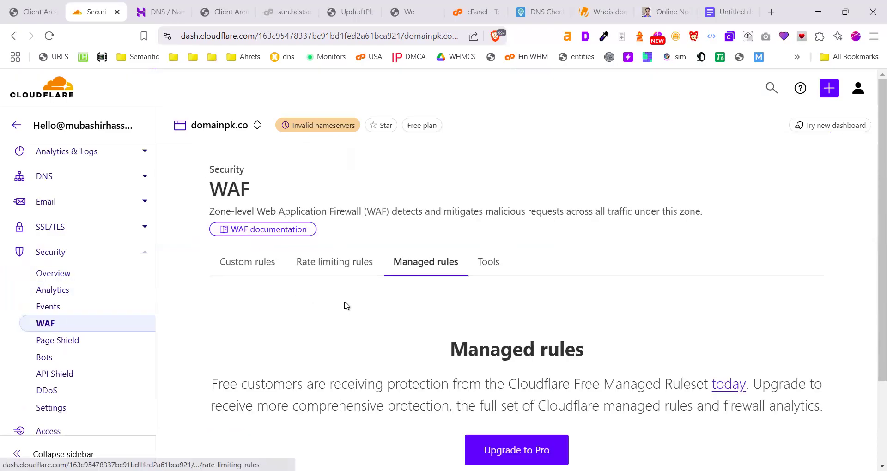
scroll(414, 263, "down", 2)
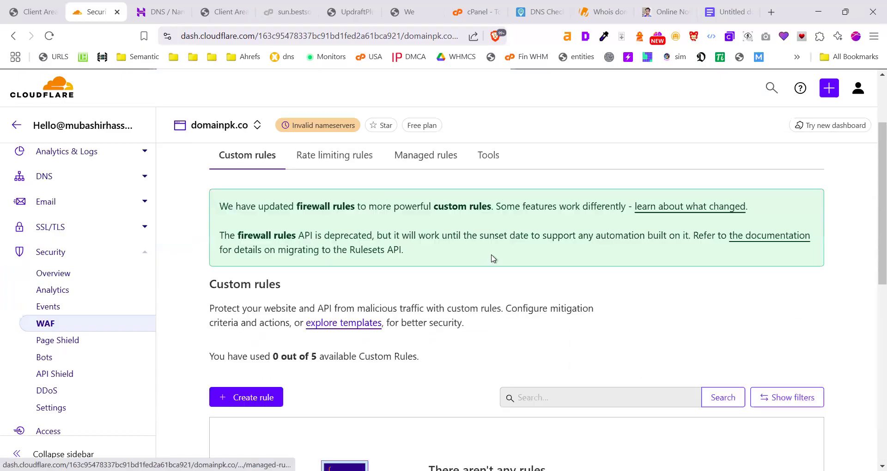
scroll(320, 337, "down", 3)
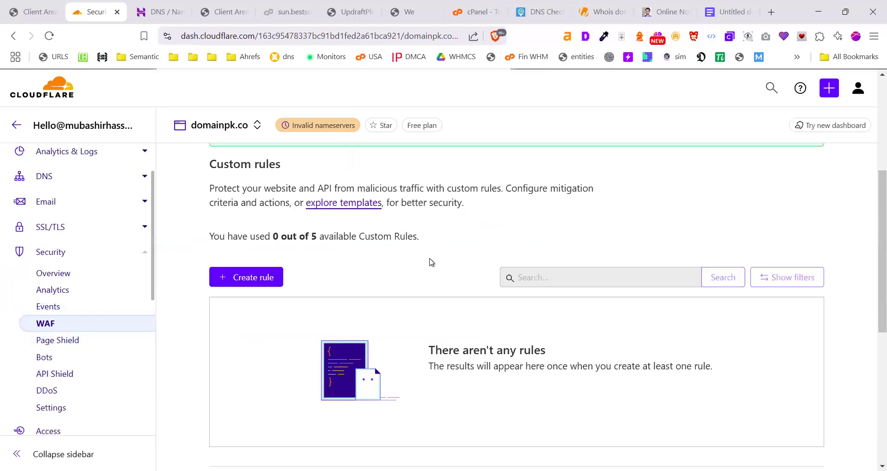
scroll(141, 327, "down", 3)
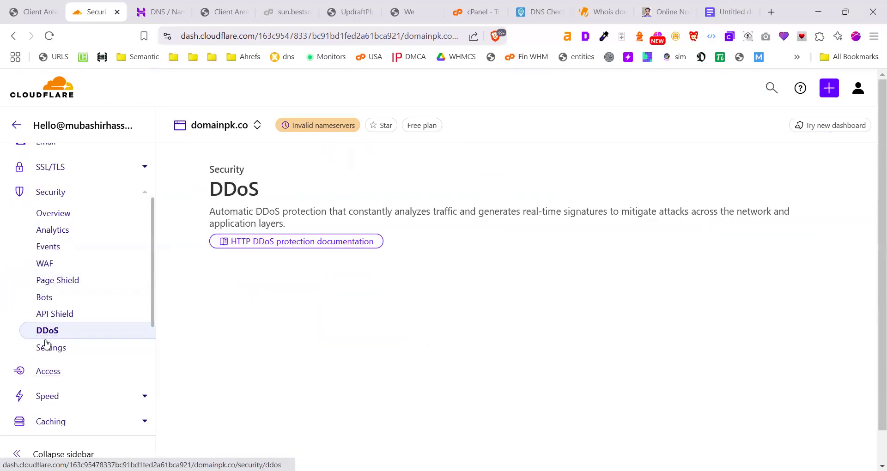
scroll(485, 305, "down", 5)
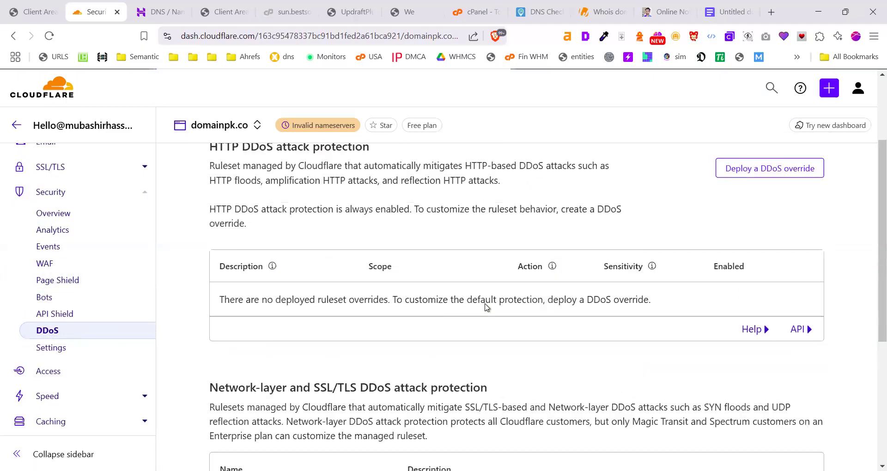
scroll(321, 295, "down", 4)
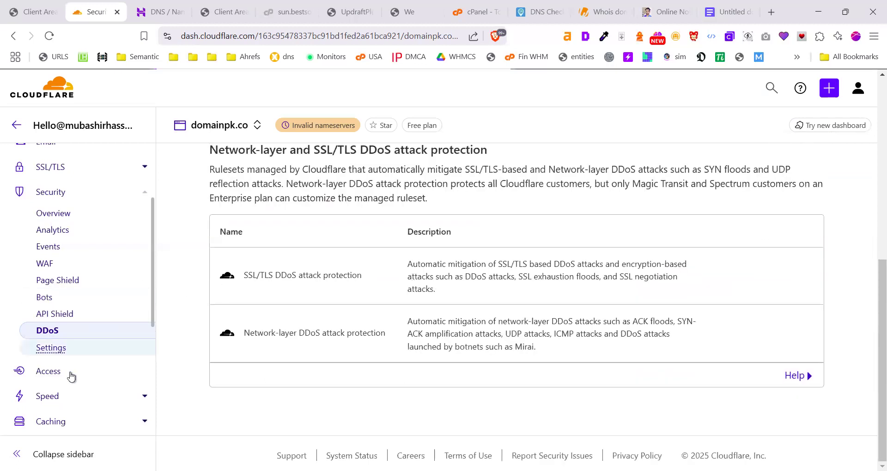
scroll(71, 376, "down", 1)
Look through the Speed and Caching overview pages for domainpk.co
scroll(92, 281, "down", 3)
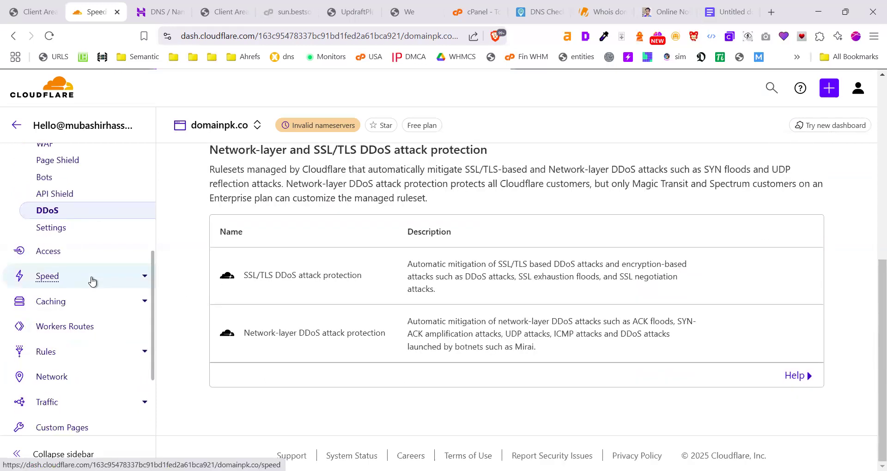
left_click(89, 279)
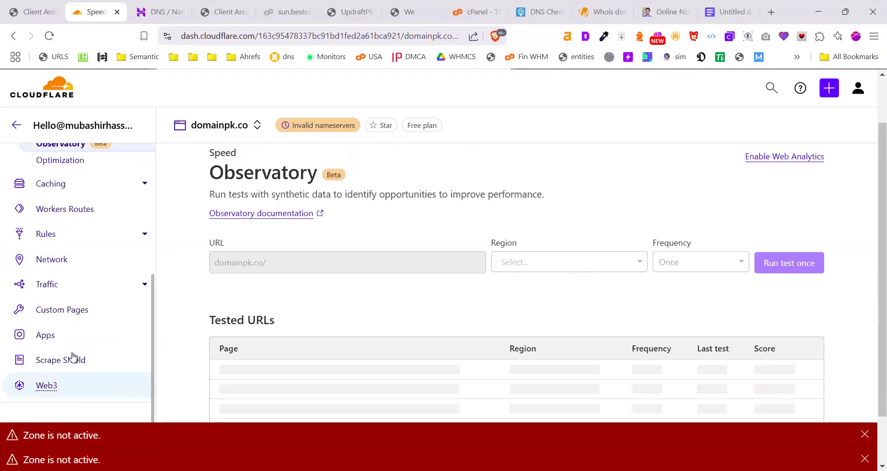
scroll(89, 259, "up", 2)
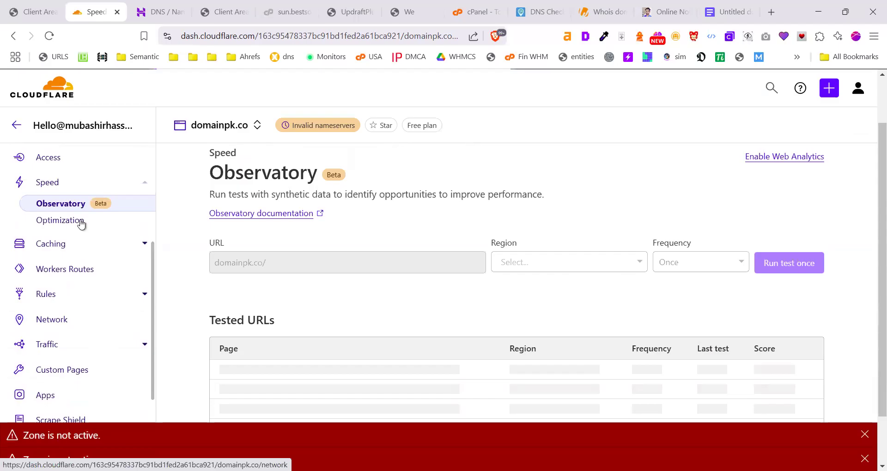
left_click(95, 254)
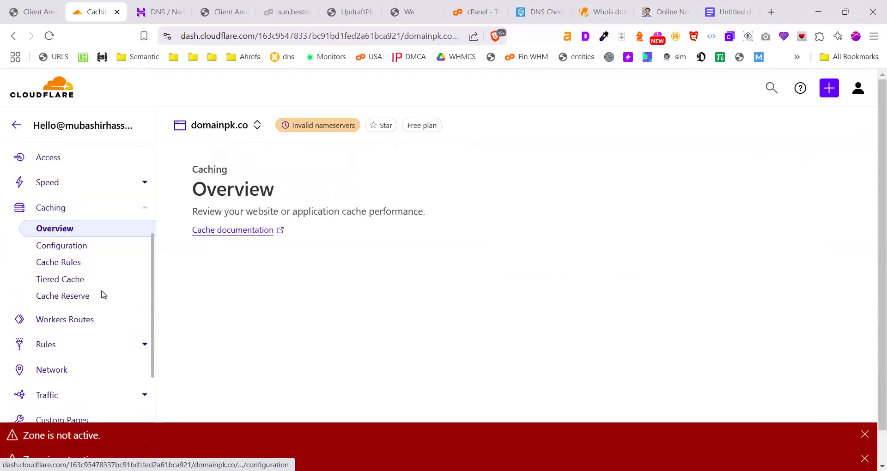
scroll(527, 257, "down", 1)
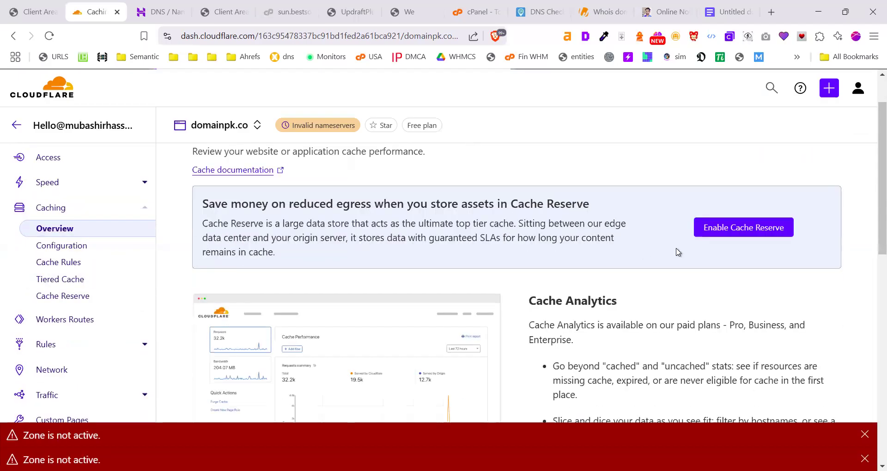
scroll(145, 253, "down", 14)
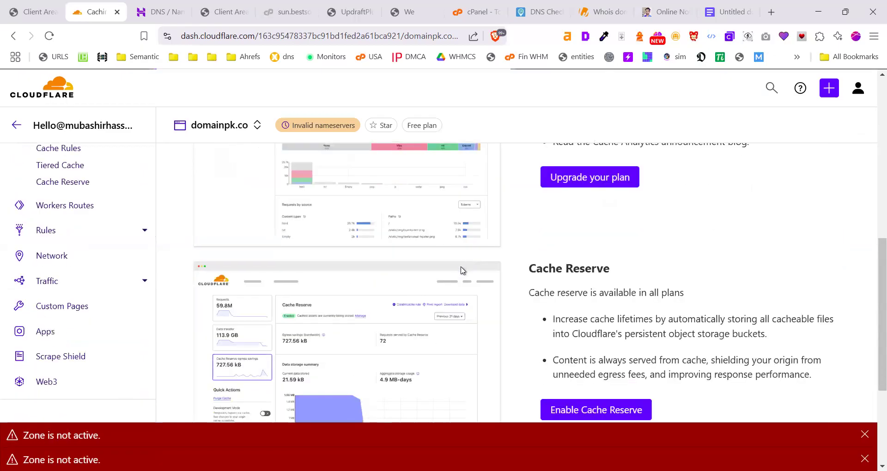
scroll(505, 311, "up", 3)
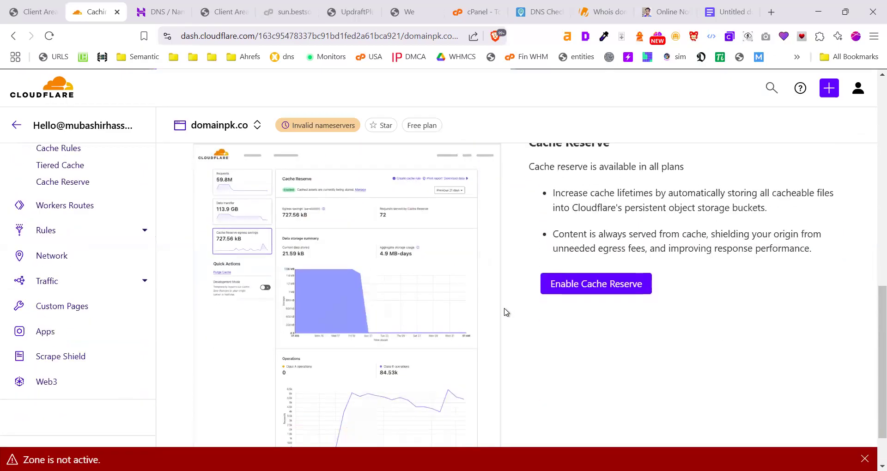
scroll(502, 316, "up", 1)
scroll(531, 352, "down", 3)
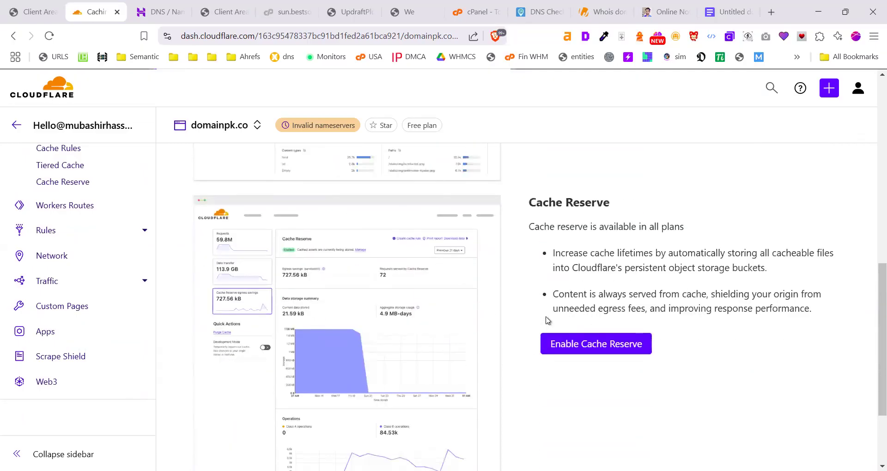
scroll(485, 280, "up", 5)
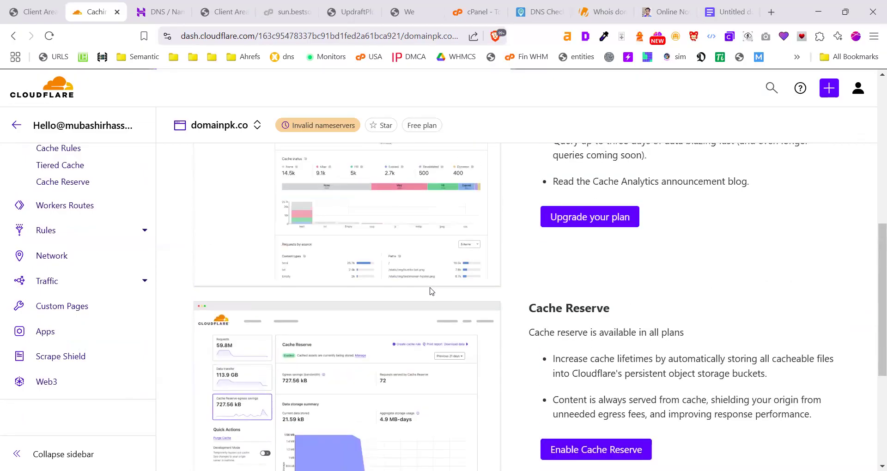
scroll(339, 248, "up", 2)
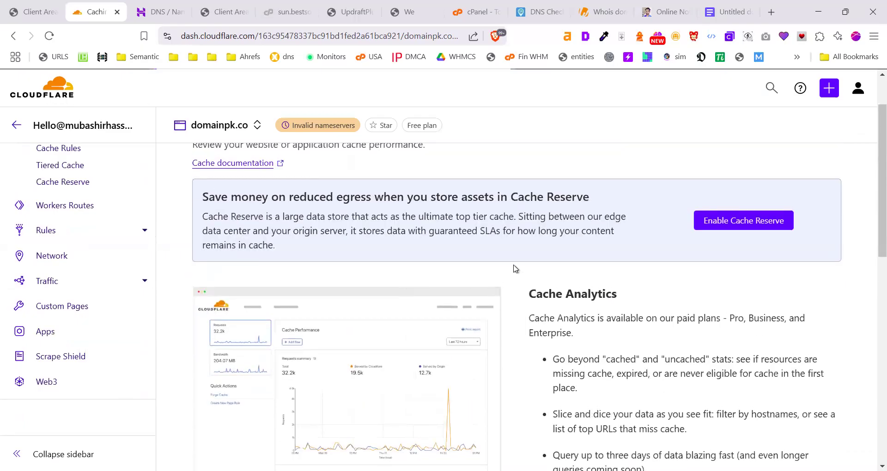
scroll(462, 254, "up", 1)
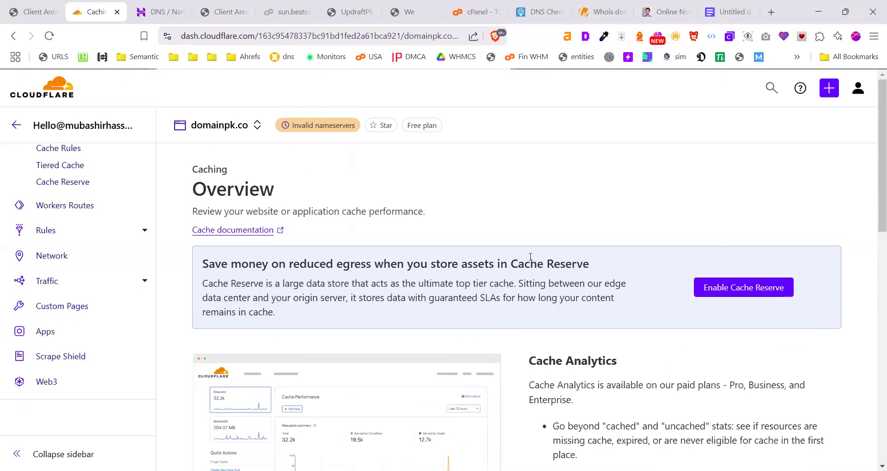
scroll(89, 257, "up", 1)
scroll(129, 263, "up", 3)
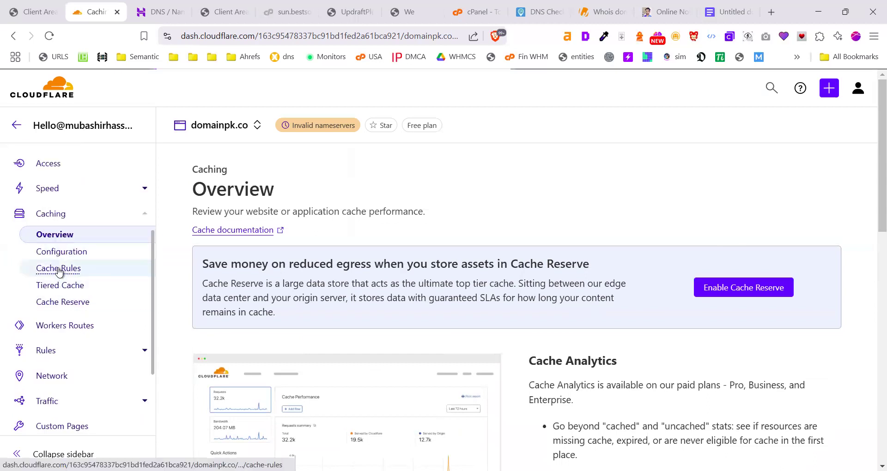
Turn on Always Online in the Caching Configuration settings
left_click(95, 260)
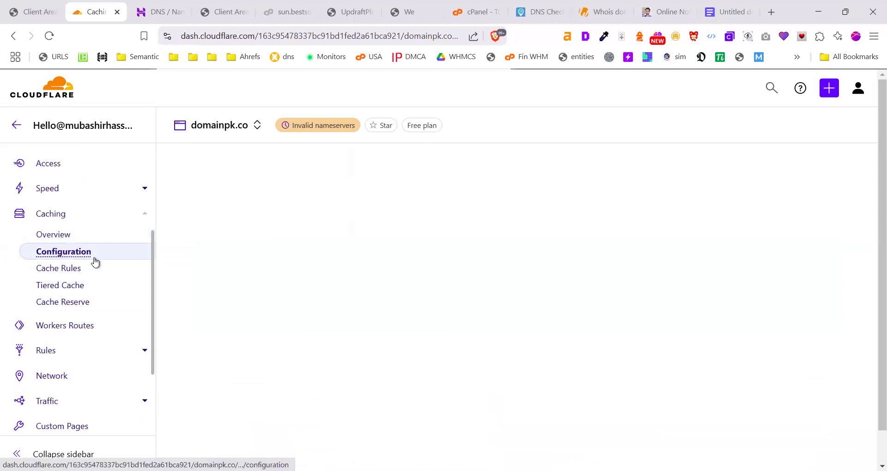
scroll(502, 282, "down", 5)
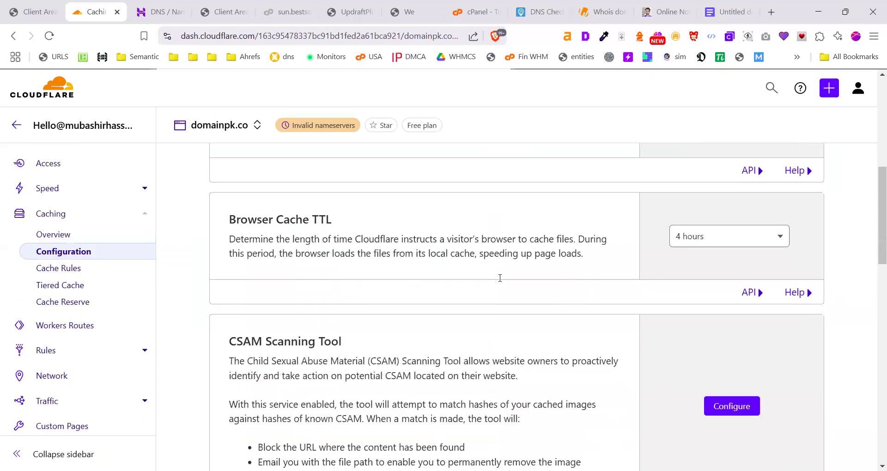
scroll(511, 280, "down", 10)
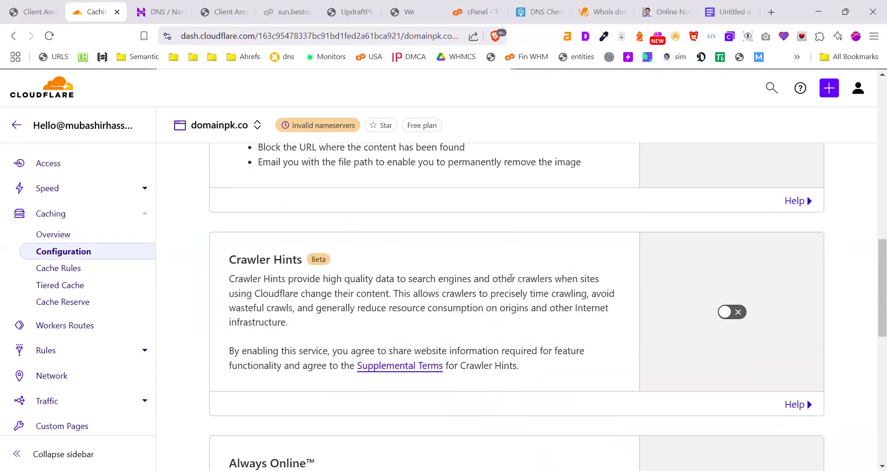
scroll(511, 278, "down", 1)
left_click_drag(231, 222, 306, 224)
left_click(738, 267)
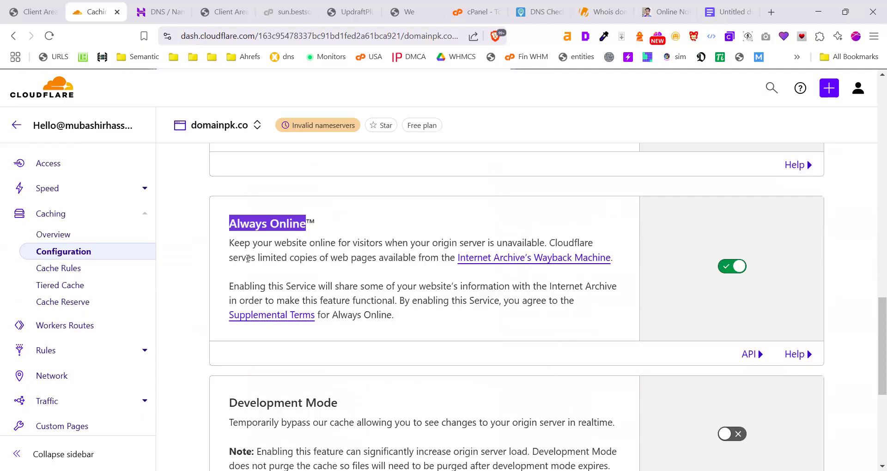
Load archive.org in a new browser tab
left_click(770, 13)
type("arch")
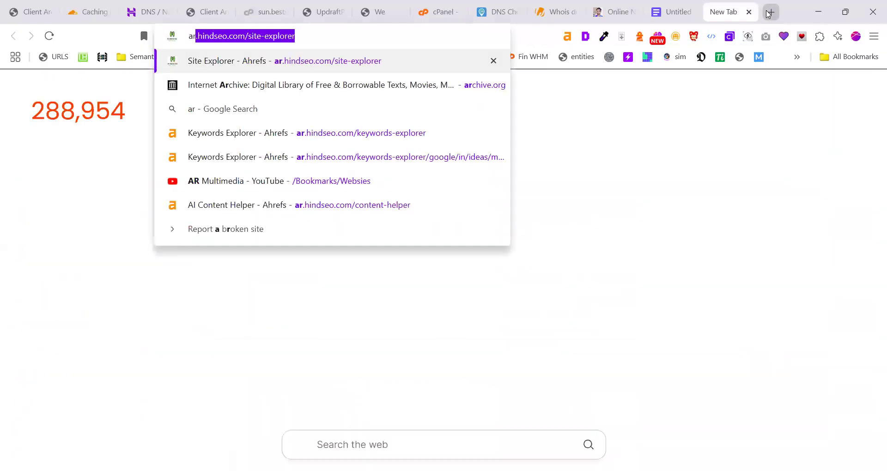
key("Return")
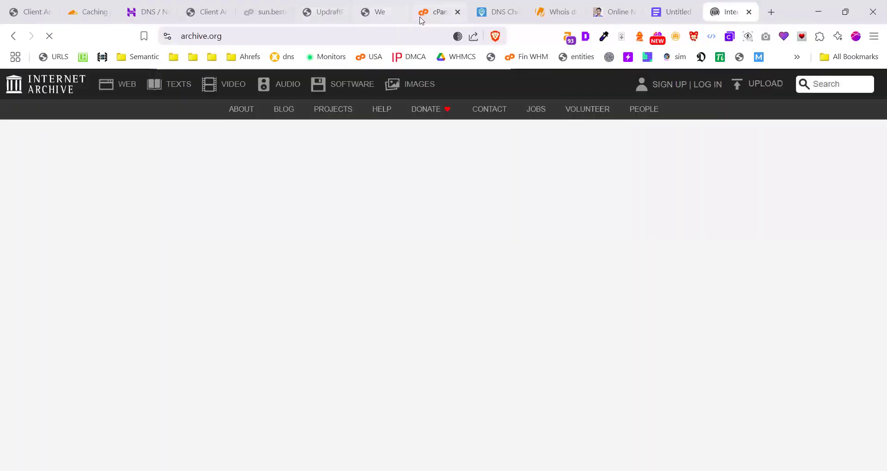
left_click(421, 18)
View the Access page, which has moved to Zero Trust, then go to the domain Overview
left_click(84, 10)
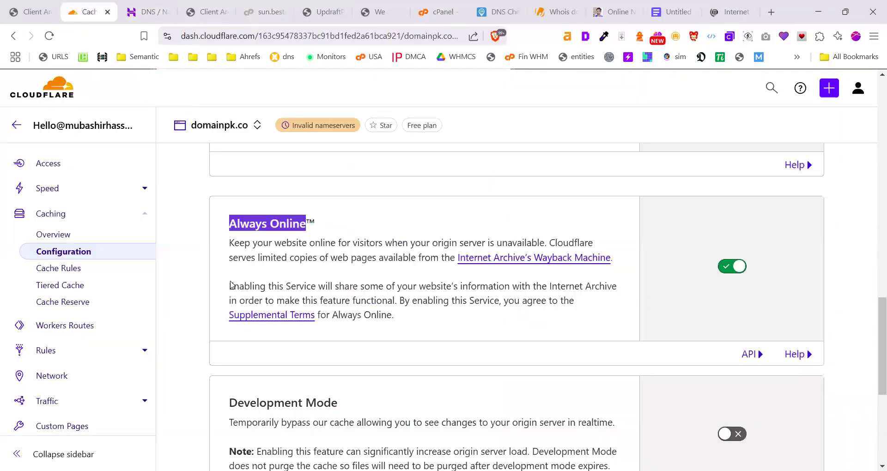
scroll(231, 285, "down", 4)
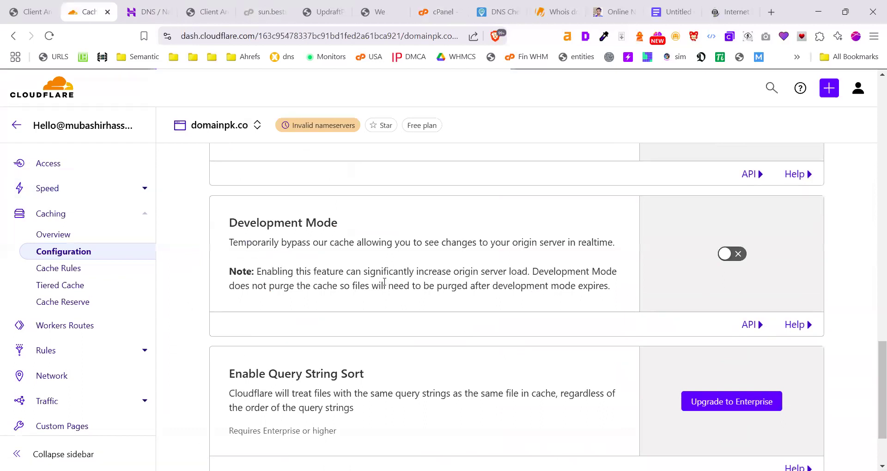
scroll(485, 268, "down", 2)
scroll(485, 268, "up", 4)
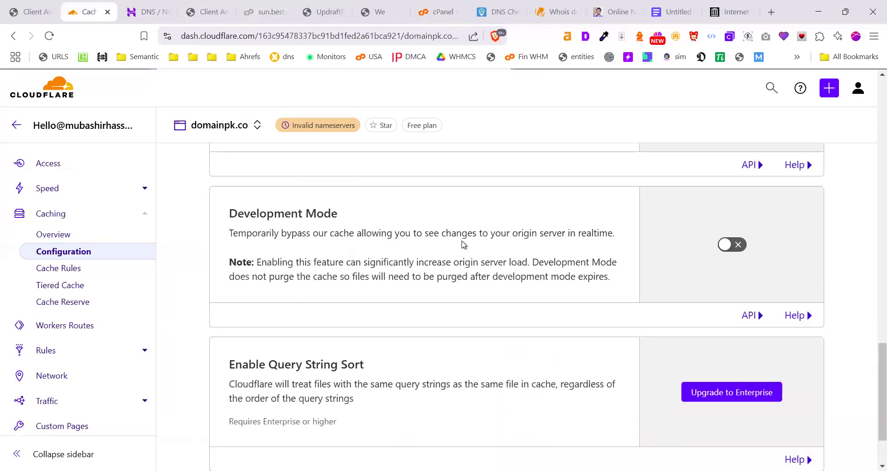
left_click(93, 162)
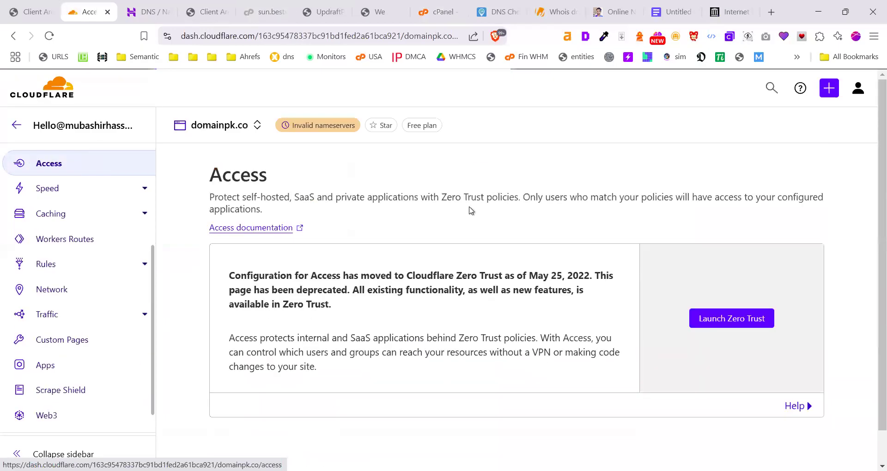
scroll(522, 270, "down", 2)
scroll(522, 272, "up", 2)
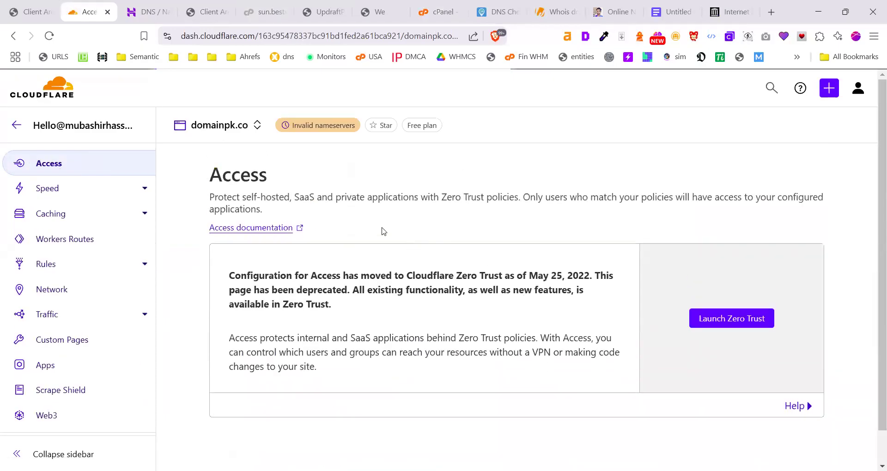
left_click(76, 167)
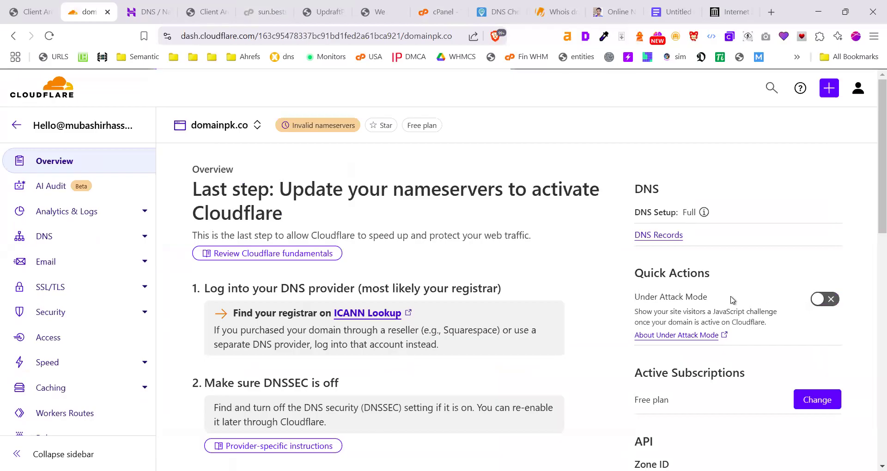
Read through the domainpk.co nameserver update instructions on the Overview page, which still shows Invalid nameservers
scroll(731, 300, "down", 1)
left_click_drag(654, 237, 683, 238)
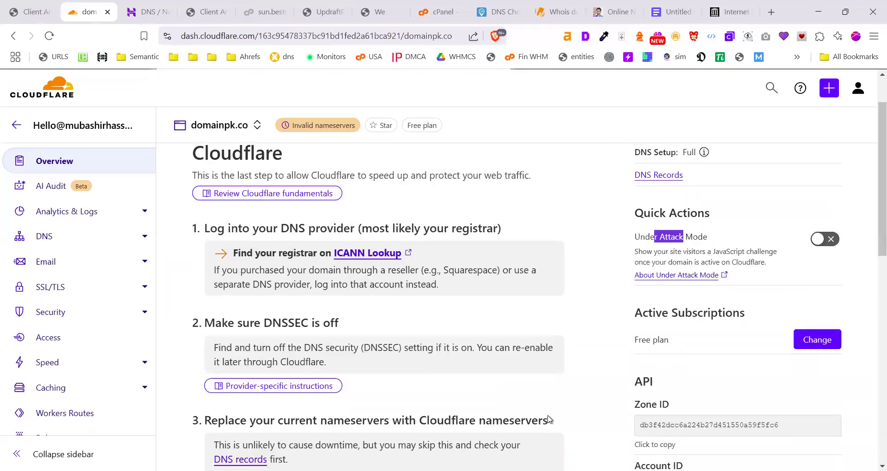
left_click(600, 203)
scroll(573, 186, "up", 1)
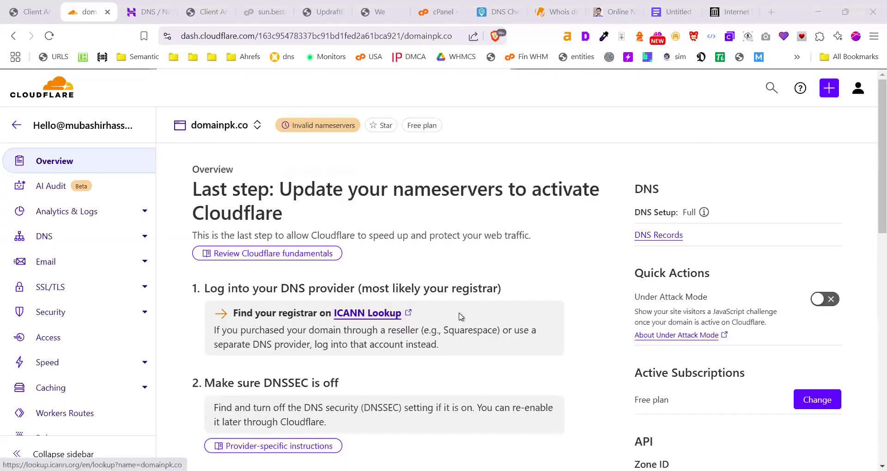
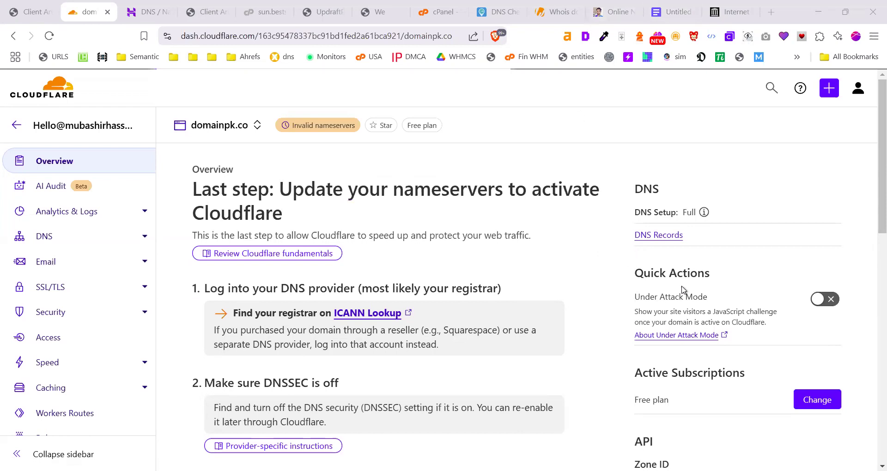
Start enabling Under Attack Mode, then cancel without turning it on
scroll(567, 283, "down", 3)
scroll(568, 284, "up", 3)
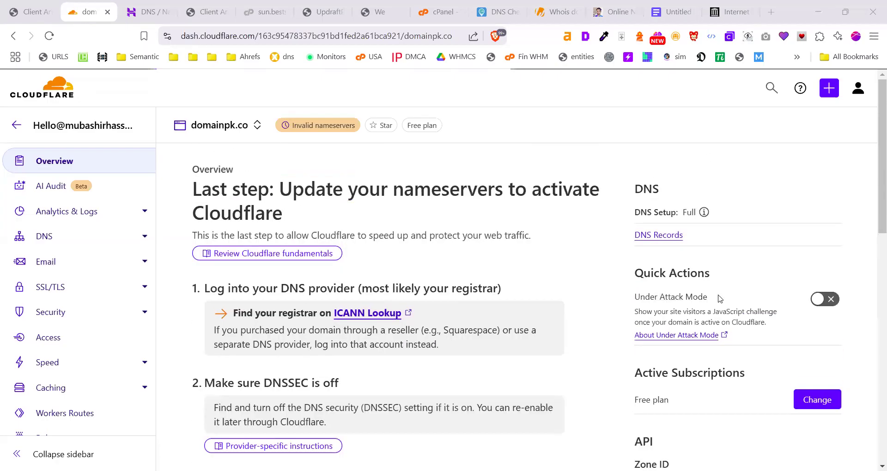
left_click(823, 304)
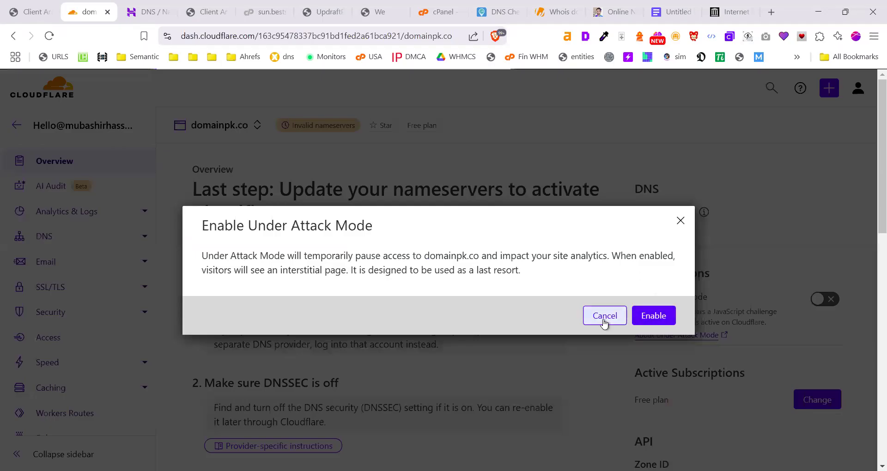
left_click(605, 317)
scroll(642, 298, "down", 1)
scroll(642, 298, "up", 1)
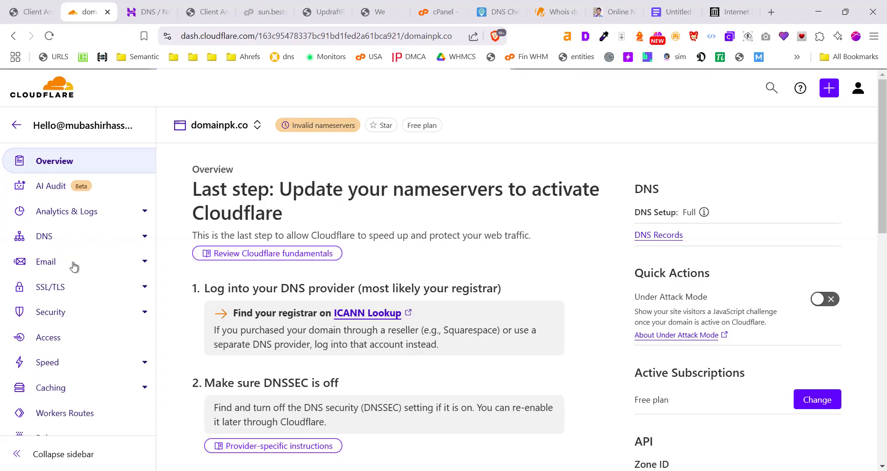
scroll(71, 265, "down", 3)
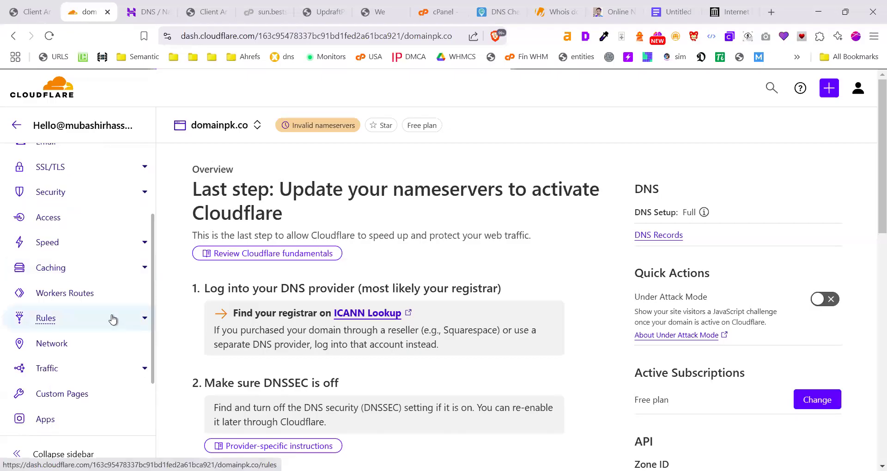
Look through the Rules, Security and WAF pages, then return to the domainpk.co overview
left_click(90, 319)
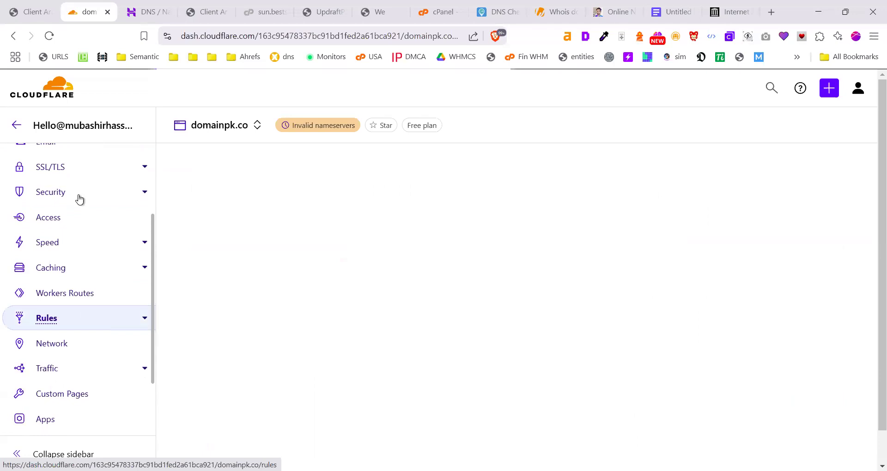
left_click(145, 194)
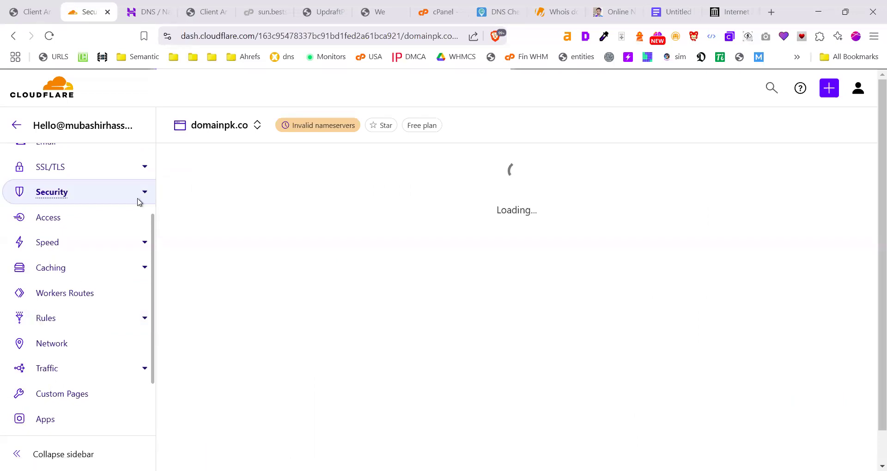
left_click(50, 267)
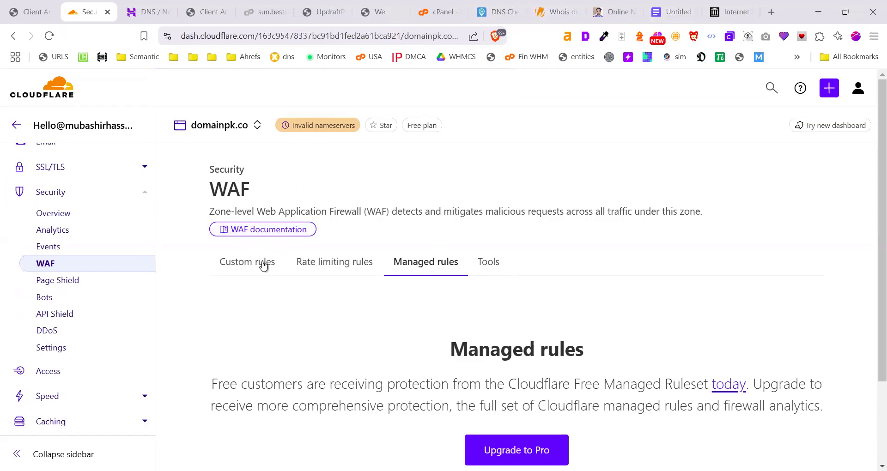
scroll(64, 325, "down", 1)
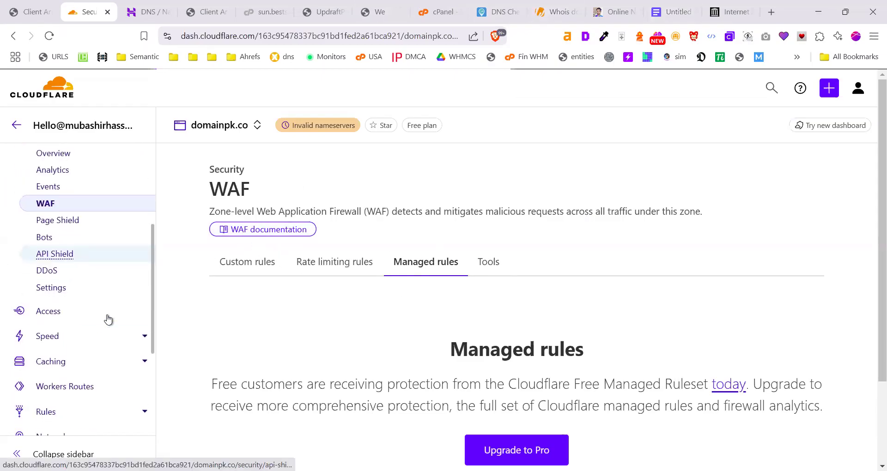
scroll(77, 317, "down", 1)
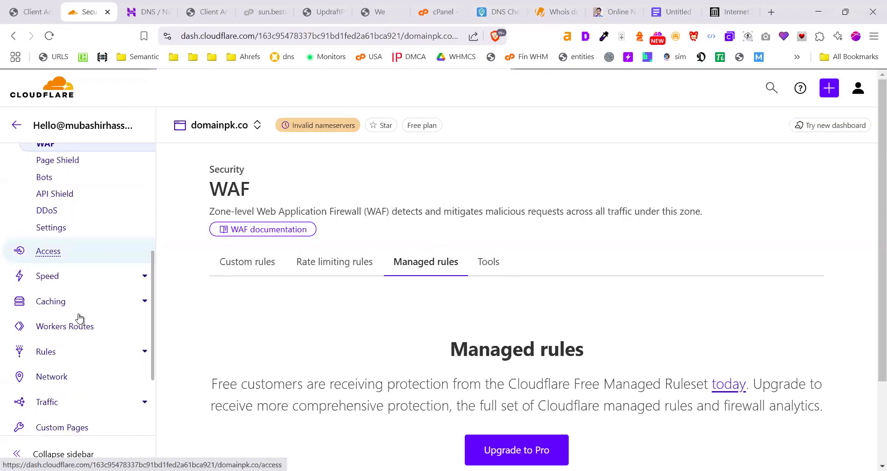
scroll(493, 287, "down", 4)
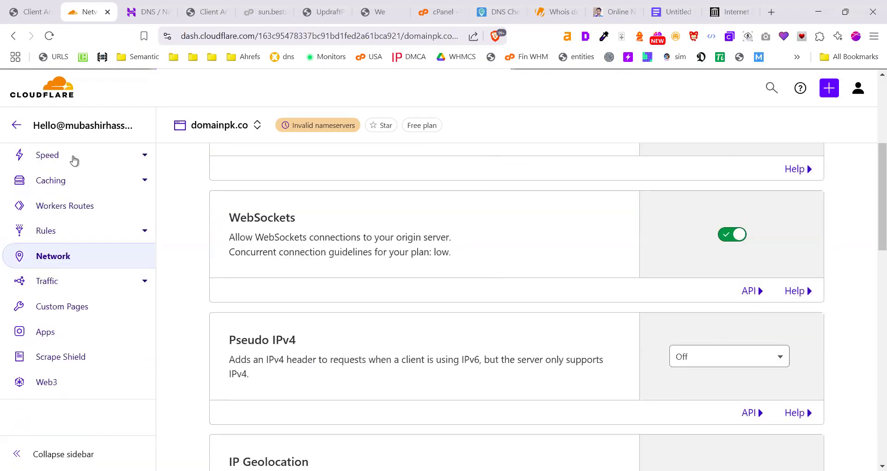
left_click(288, 127)
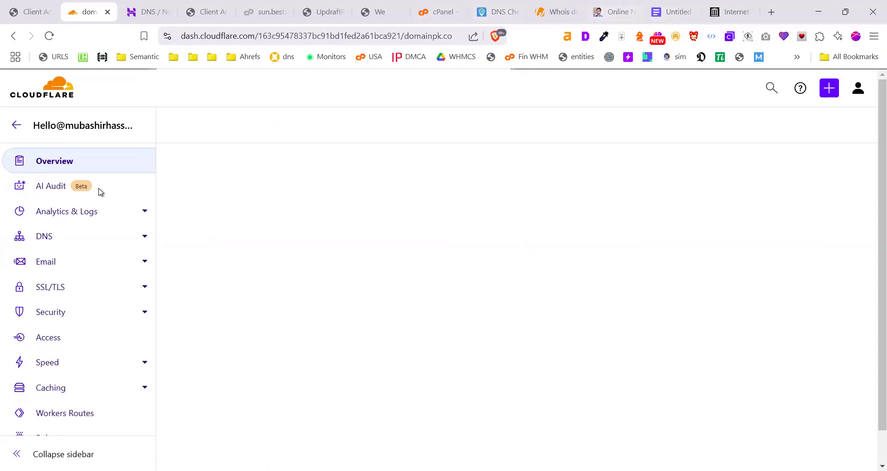
Confirm the overview now reports domainpk.co as Active and protected
left_click_drag(262, 276, 497, 294)
scroll(500, 288, "down", 3)
scroll(500, 288, "down", 7)
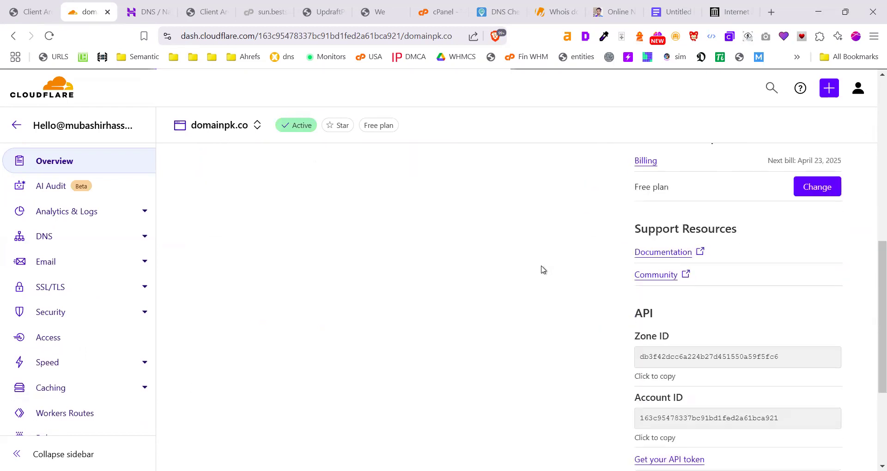
scroll(543, 269, "down", 4)
scroll(543, 270, "up", 13)
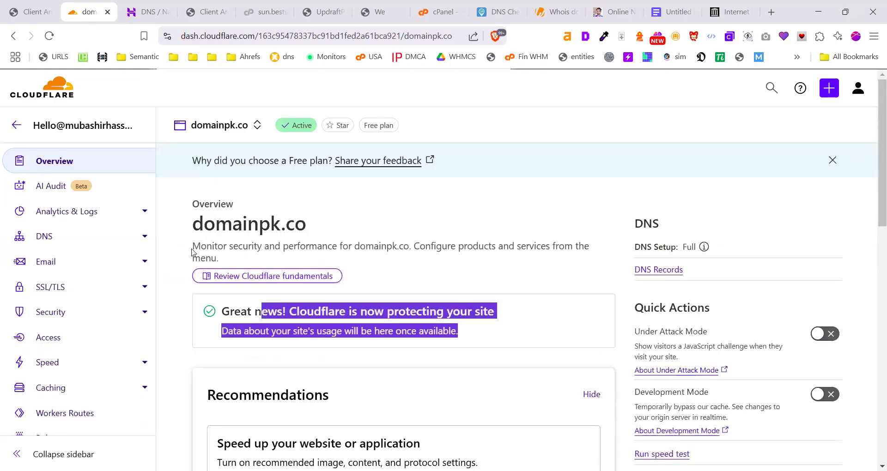
Check that the live domainpk.co WordPress site still loads, then come back to Cloudflare
left_click(396, 5)
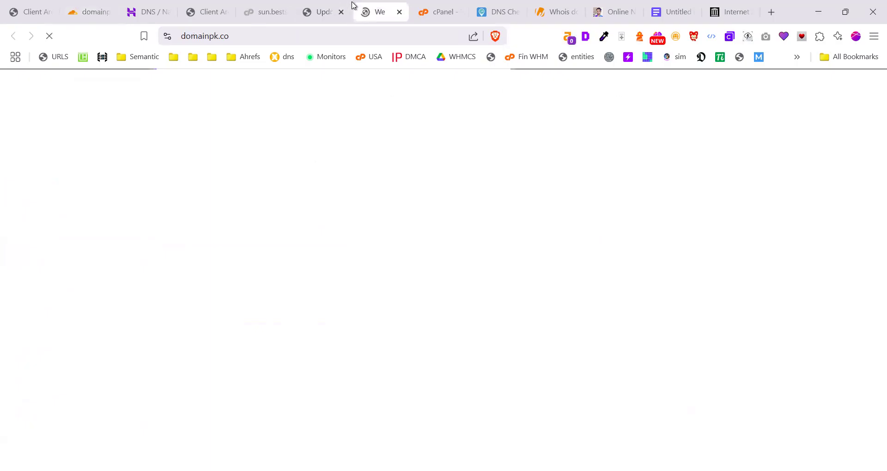
scroll(353, 217, "up", 6)
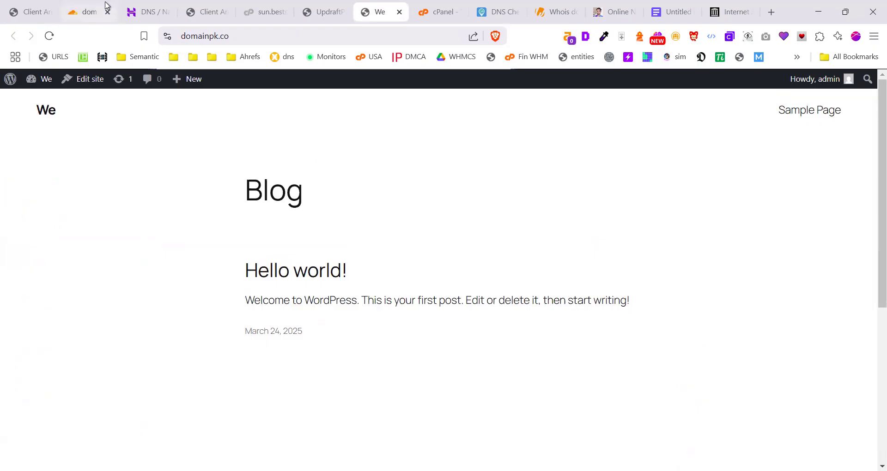
left_click(84, 7)
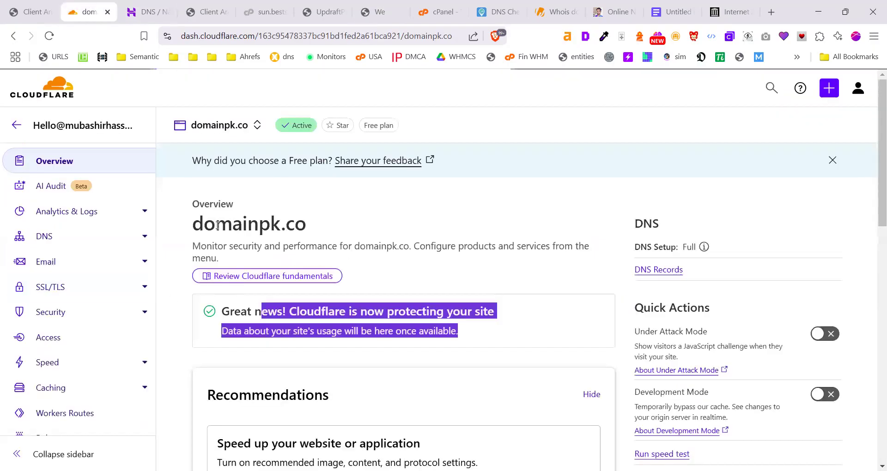
left_click(429, 257)
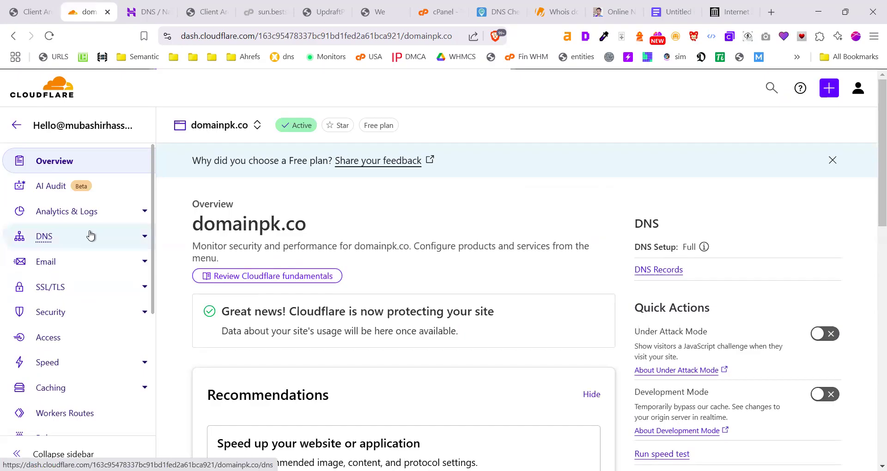
Open Email Routing for domainpk.co and begin its setup
left_click(107, 265)
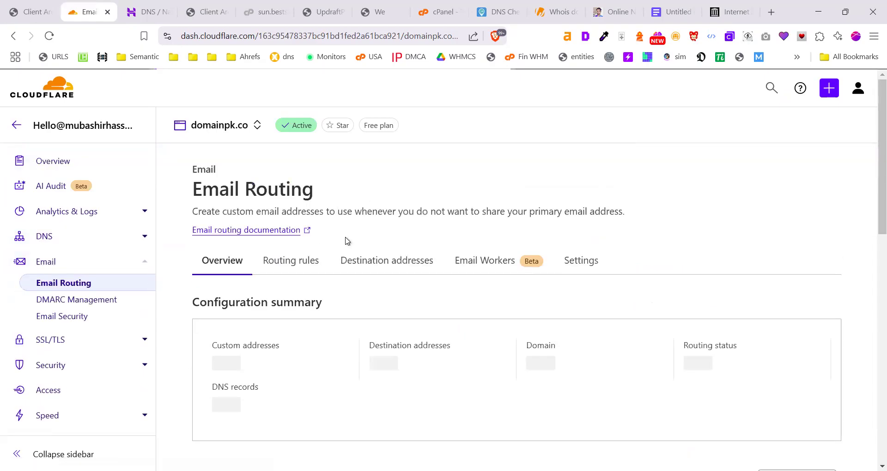
left_click(489, 276)
scroll(351, 293, "down", 1)
scroll(351, 294, "down", 1)
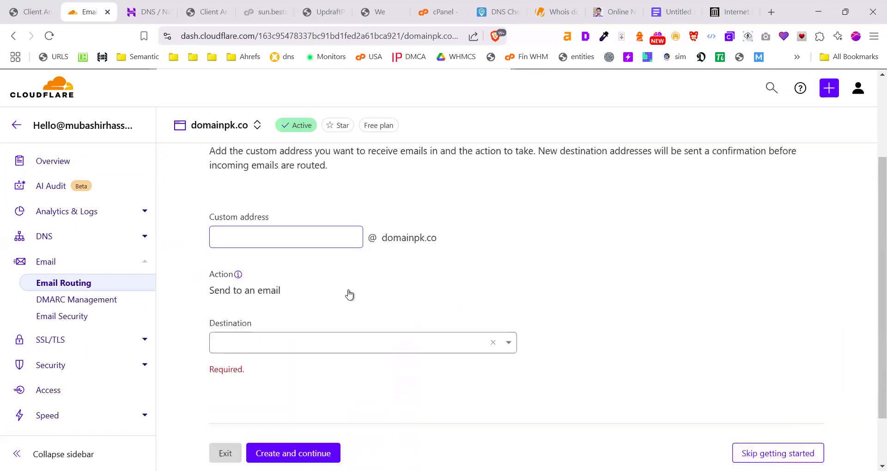
Create a custom address forwarding to the saved verified destination email and continue past verification
left_click(316, 240)
left_click(240, 273)
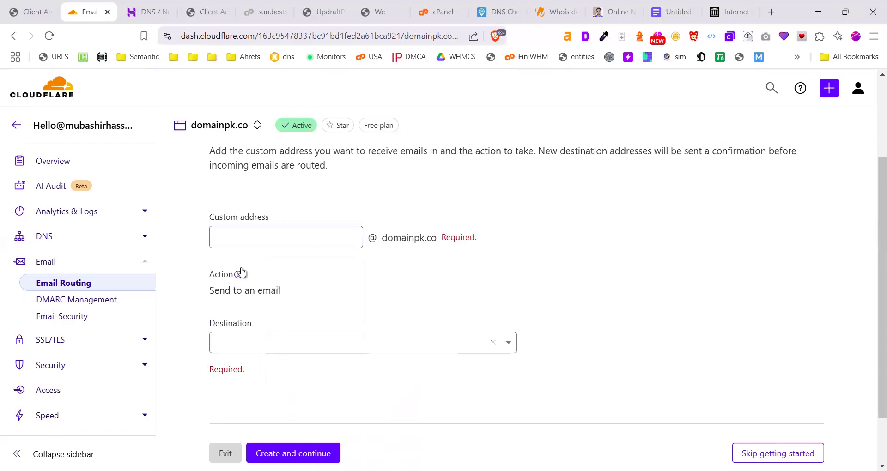
left_click(343, 349)
left_click(421, 368)
scroll(301, 322, "down", 1)
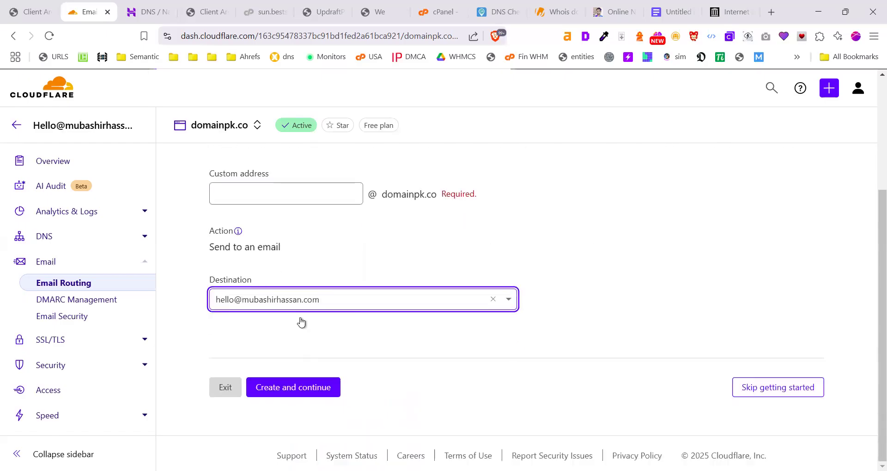
left_click(297, 385)
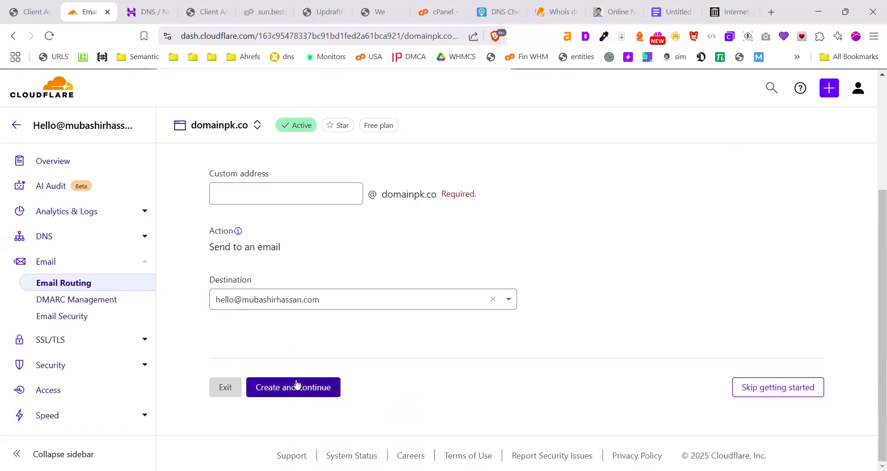
left_click(309, 193)
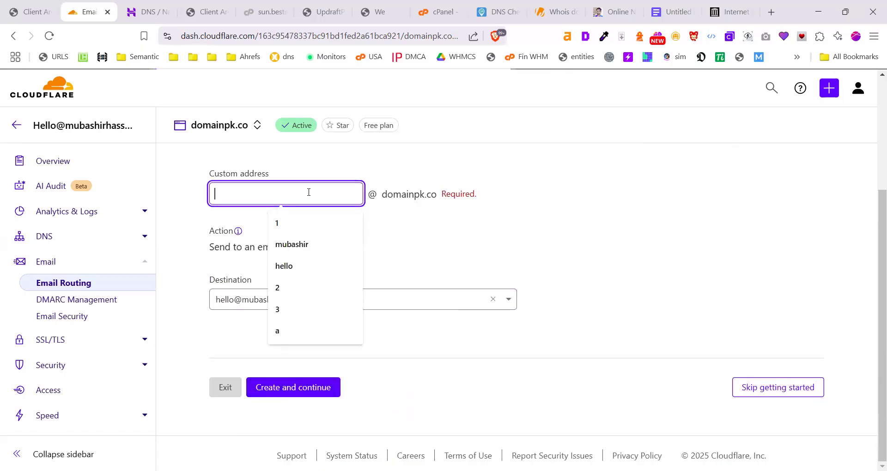
type("1")
left_click(293, 388)
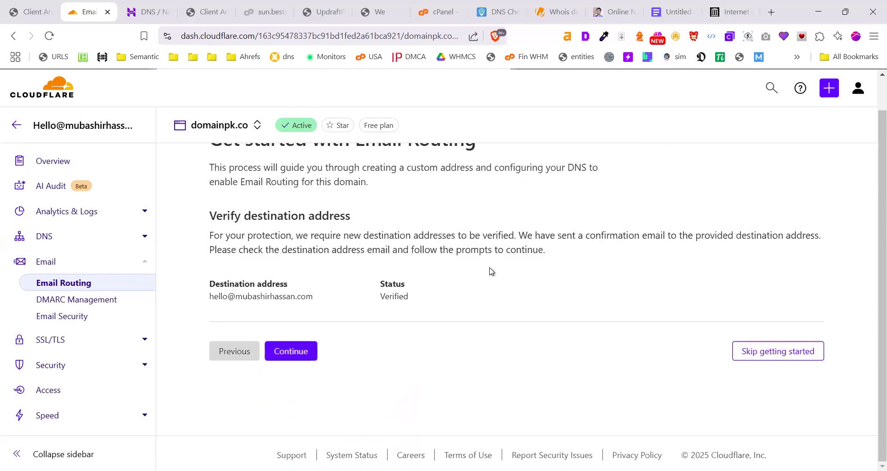
left_click(283, 351)
scroll(220, 301, "up", 1)
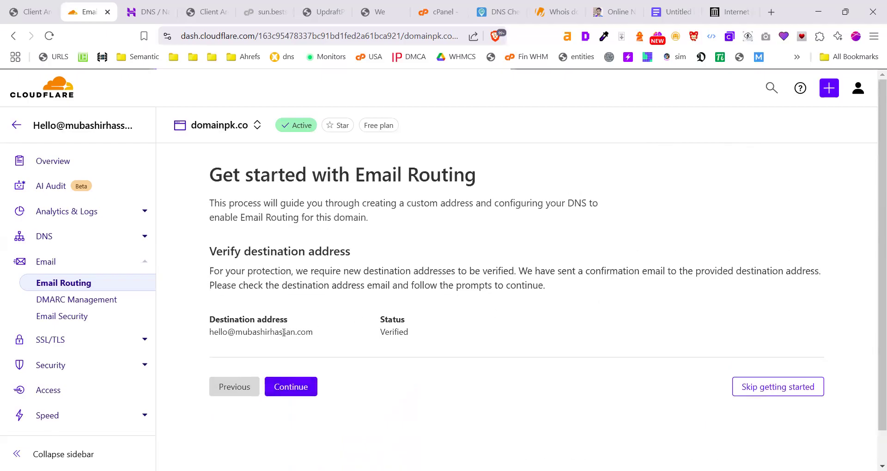
Move to the DNS records step and delete the conflicting MX and SPF TXT records
left_click(317, 389)
scroll(365, 291, "down", 5)
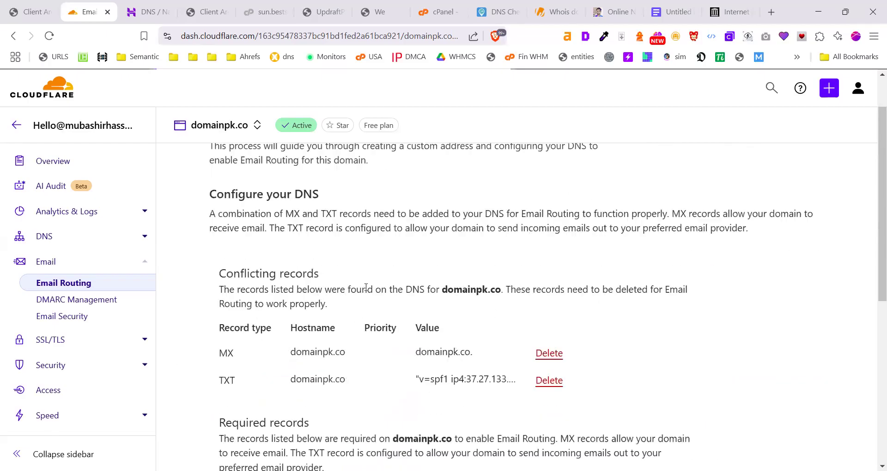
scroll(480, 234, "down", 3)
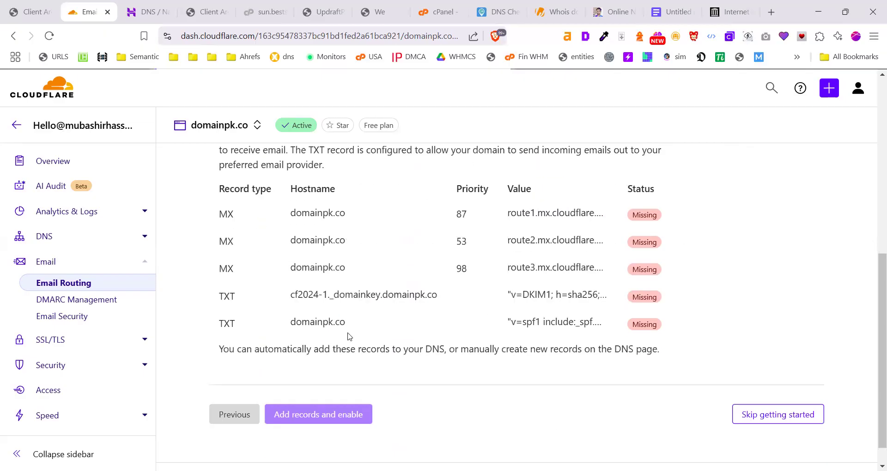
scroll(350, 336, "up", 6)
scroll(524, 330, "down", 6)
scroll(533, 296, "down", 1)
scroll(538, 293, "up", 5)
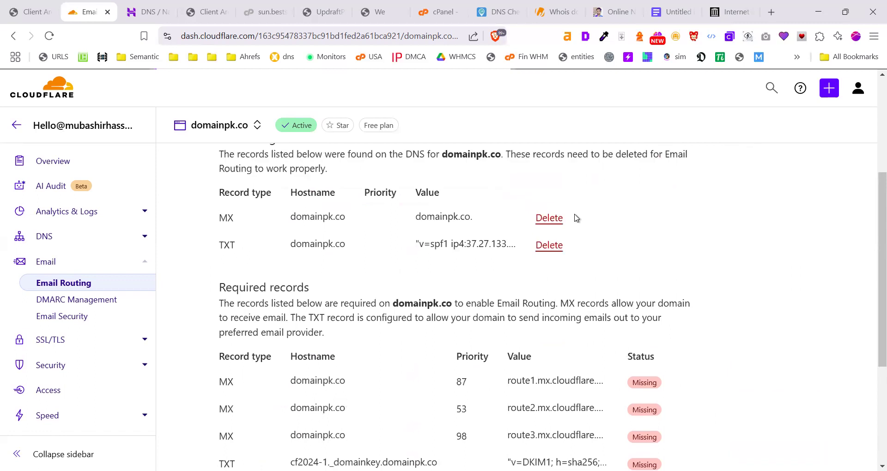
left_click(545, 266)
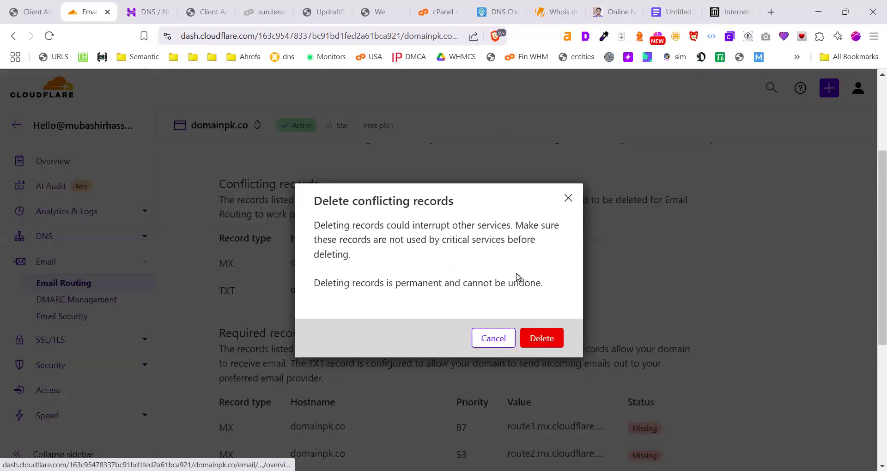
left_click(537, 339)
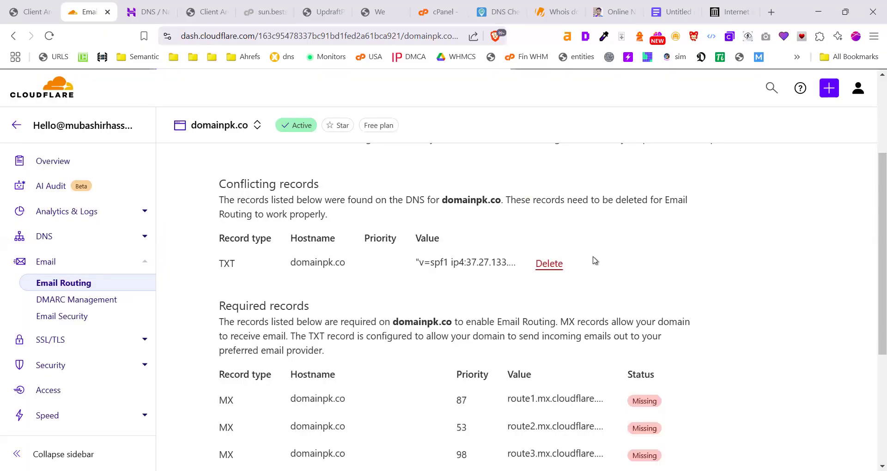
left_click(545, 267)
left_click(542, 338)
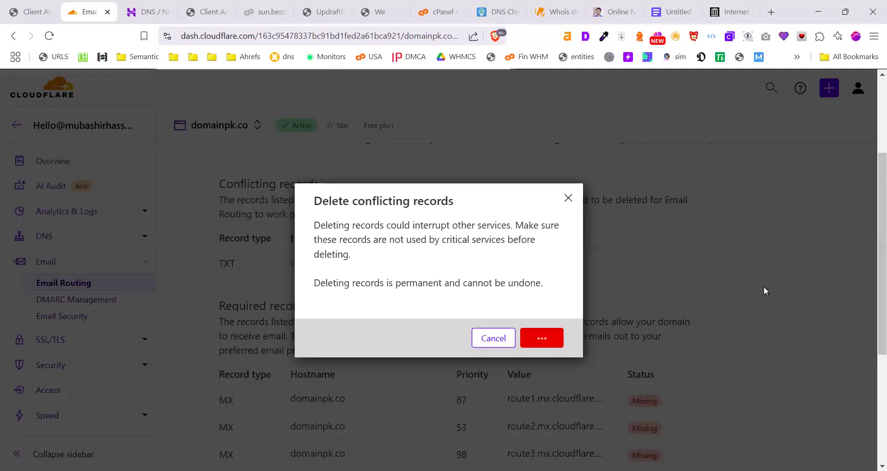
Add the required MX and TXT records and enable Email Routing
scroll(481, 262, "down", 1)
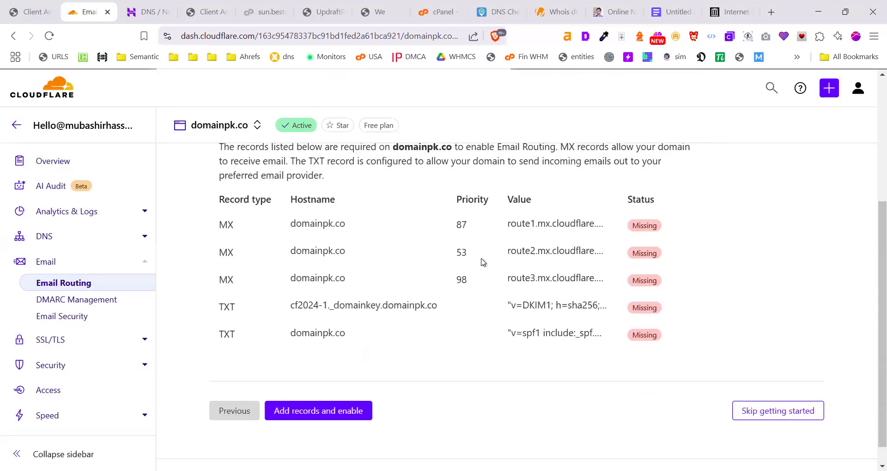
left_click(333, 404)
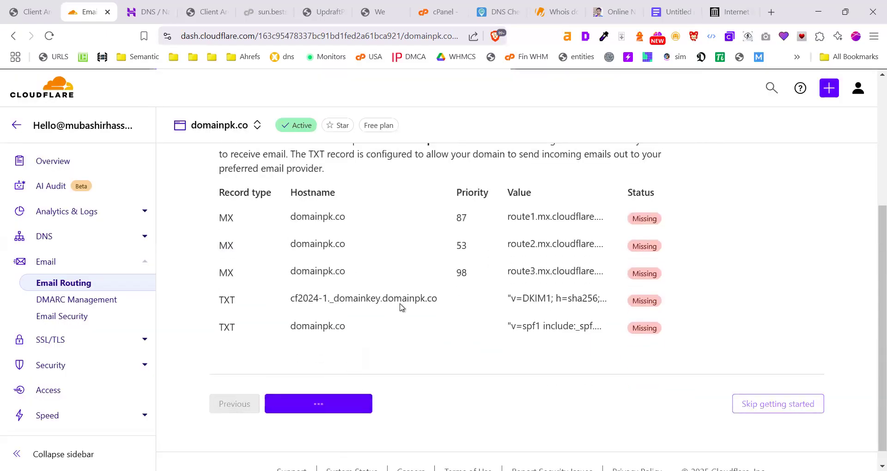
left_click_drag(218, 210, 388, 343)
left_click(451, 361)
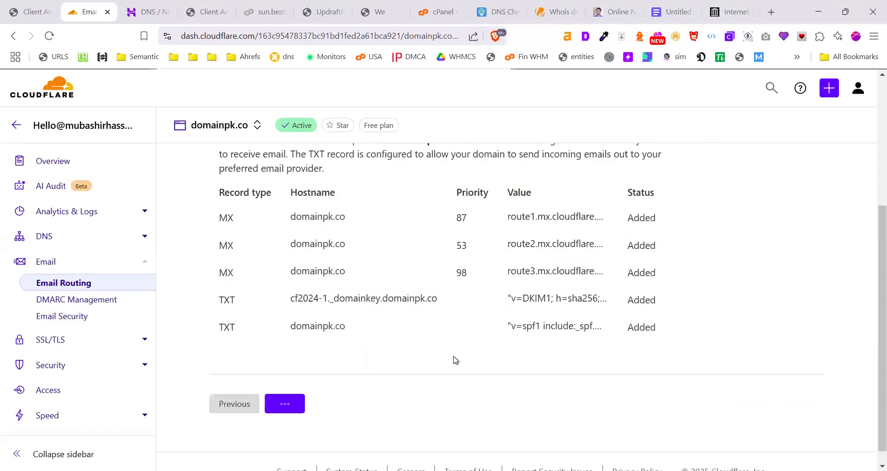
Open the Routing rules and start, then abandon, creating a new custom address
scroll(453, 262, "down", 1)
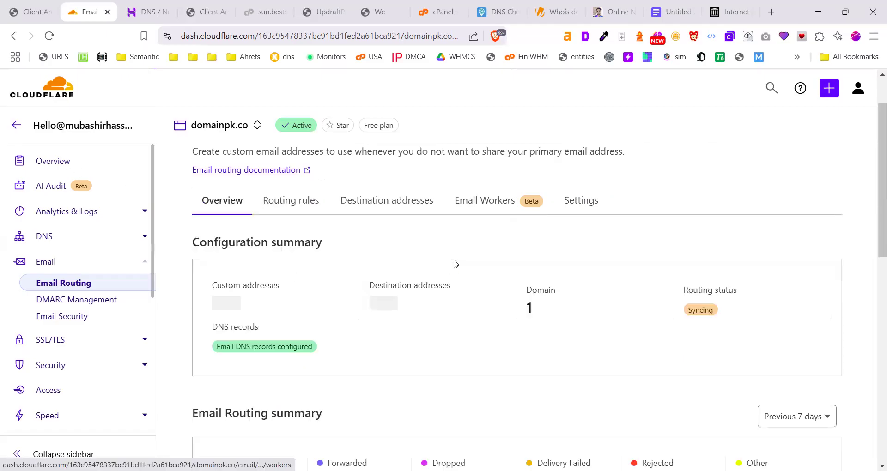
scroll(362, 261, "down", 1)
scroll(362, 261, "up", 2)
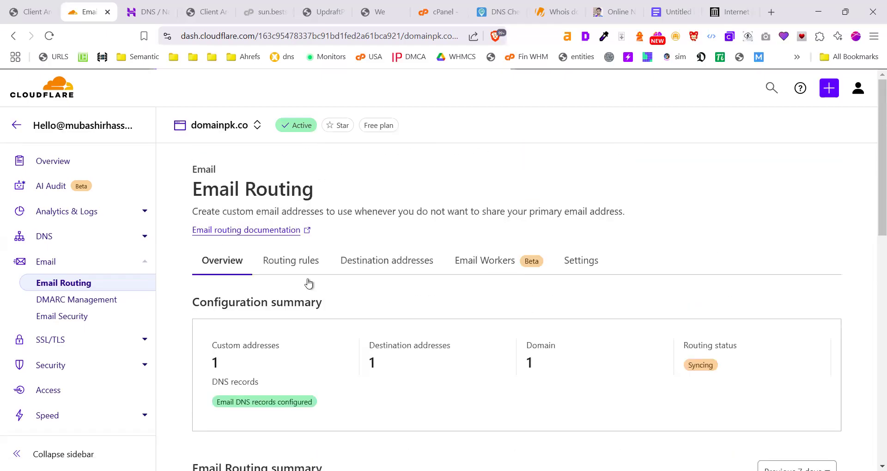
left_click(304, 254)
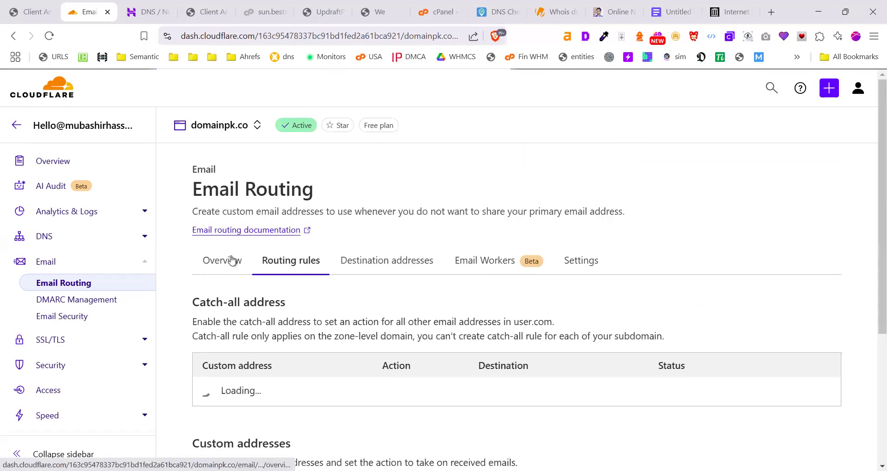
scroll(283, 275, "down", 4)
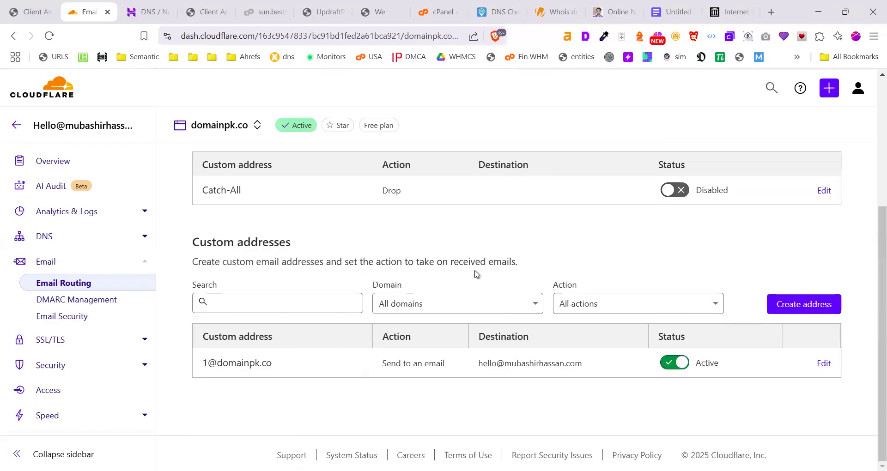
left_click(794, 310)
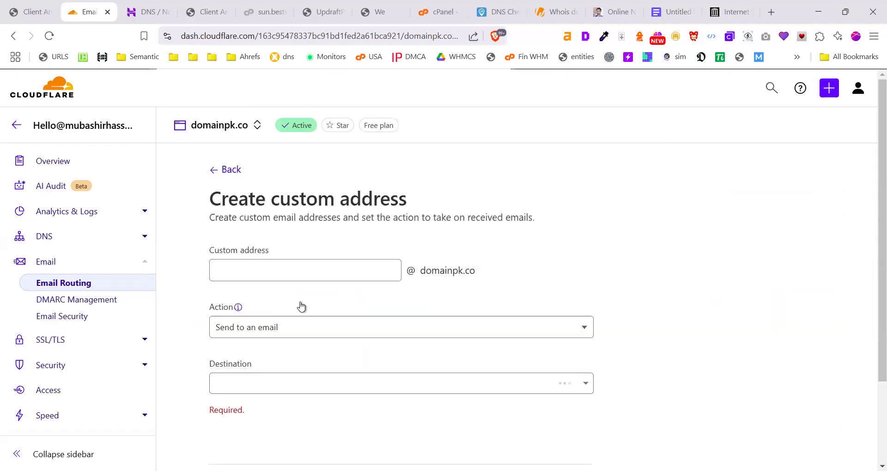
left_click(228, 169)
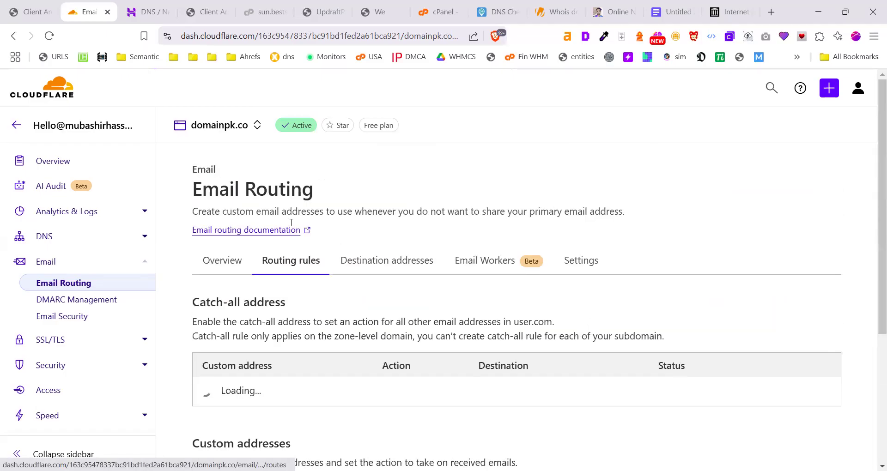
Highlight the active custom forwarding address in the Custom addresses table
scroll(407, 286, "down", 5)
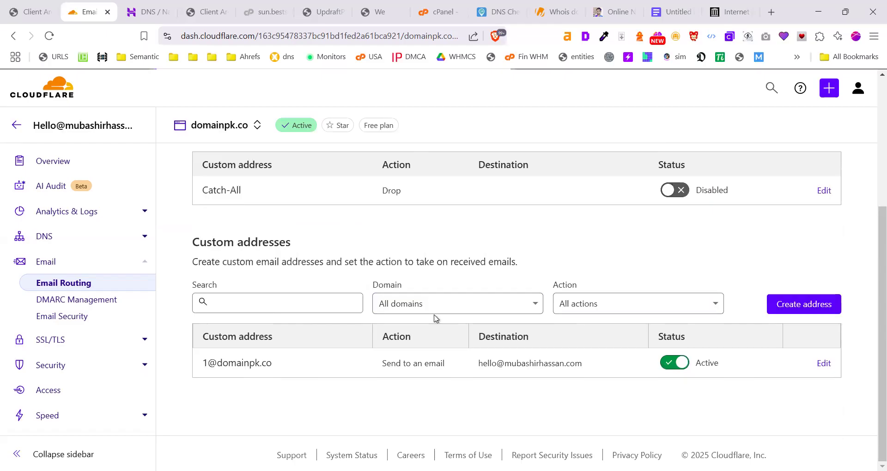
scroll(301, 362, "up", 1)
scroll(439, 340, "down", 1)
triple_click(284, 366)
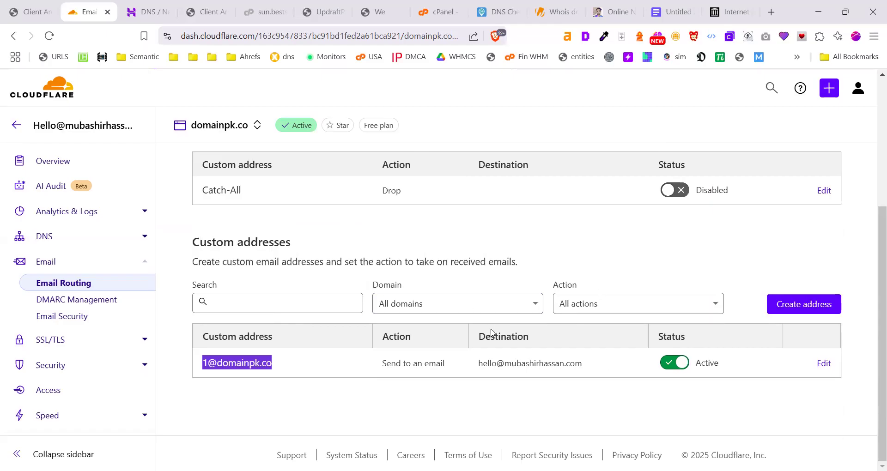
left_click_drag(283, 366, 197, 361)
left_click(280, 369)
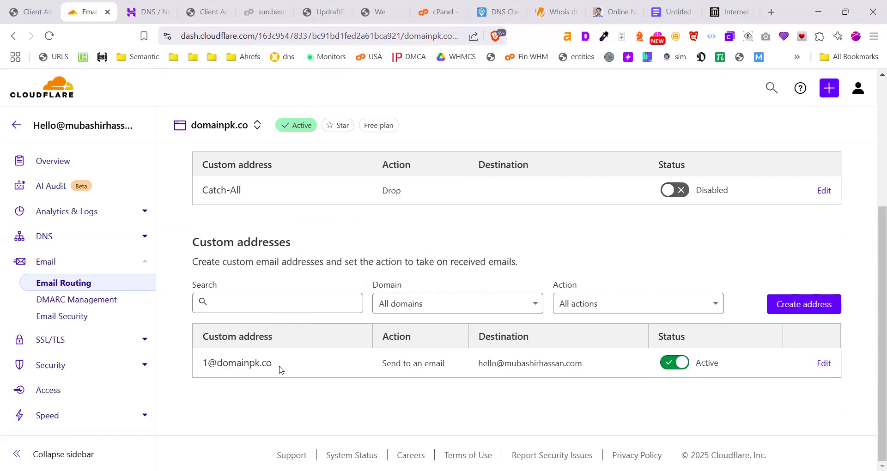
left_click_drag(280, 370, 204, 365)
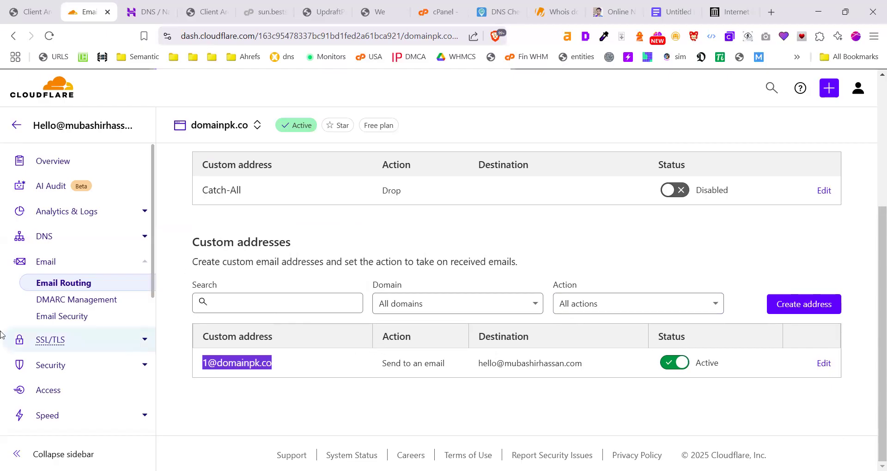
left_click(65, 340)
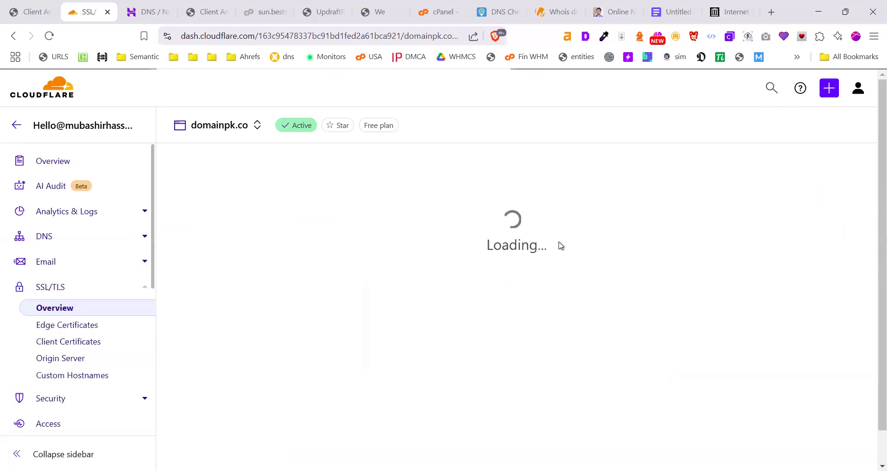
Switch the SSL/TLS encryption mode from automatic to custom Full and save it
scroll(484, 235, "down", 5)
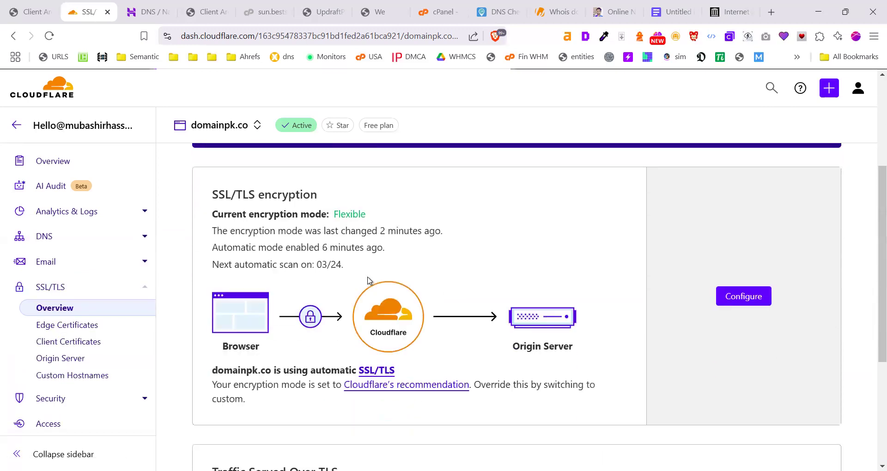
left_click(742, 234)
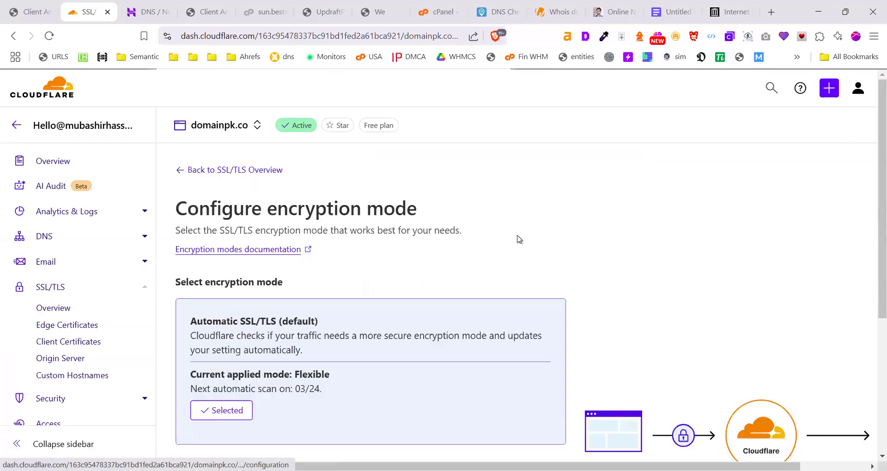
scroll(517, 240, "down", 3)
scroll(331, 270, "down", 2)
scroll(330, 272, "up", 1)
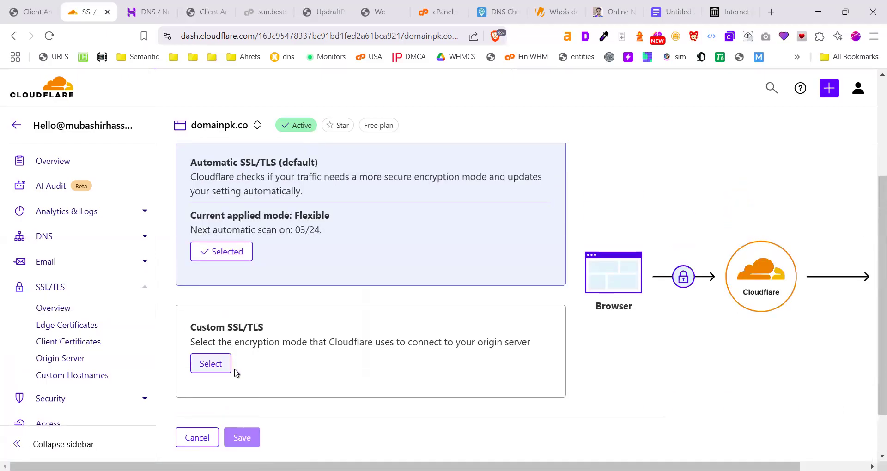
left_click(211, 364)
scroll(313, 287, "down", 4)
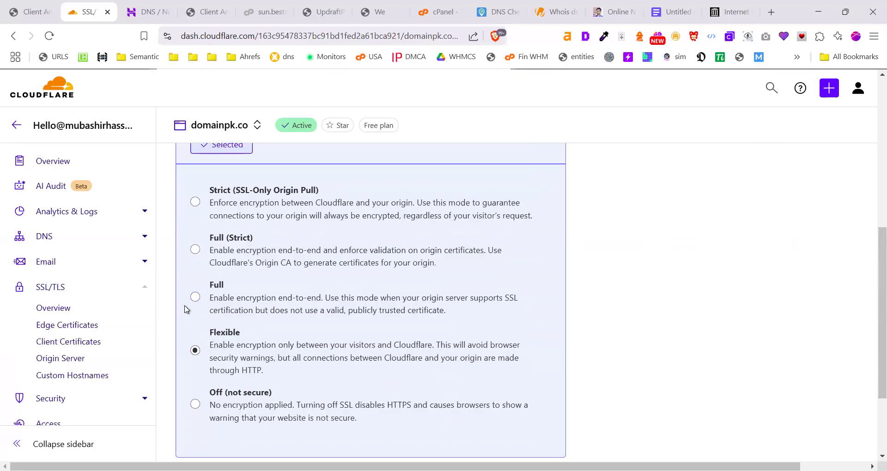
left_click(196, 297)
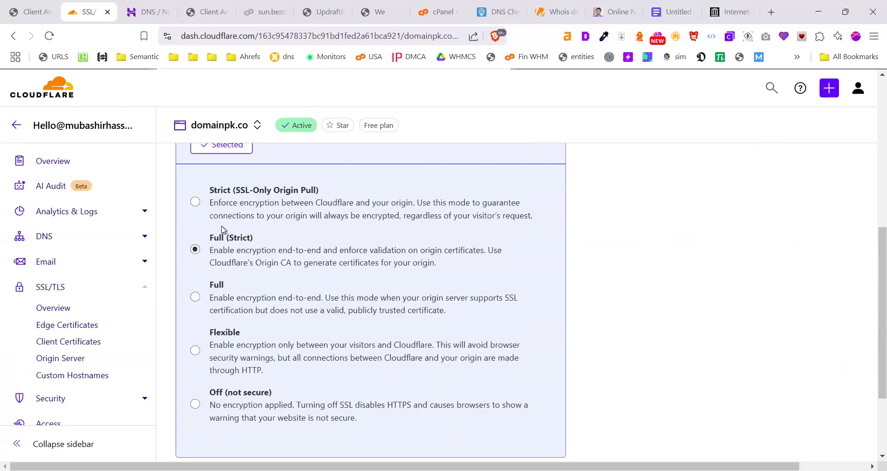
left_click(195, 297)
scroll(287, 272, "down", 3)
left_click(241, 377)
Scroll through the SSL/TLS overview to review the saved Full encryption setting
scroll(407, 296, "up", 5)
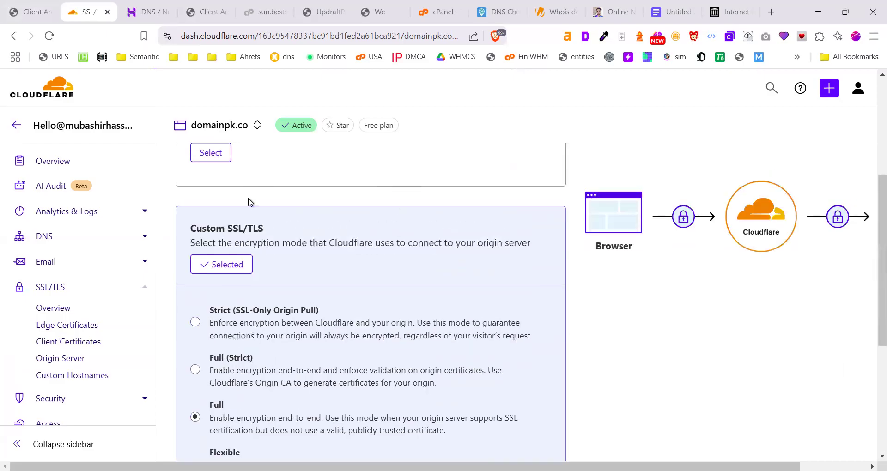
scroll(277, 301, "down", 2)
scroll(311, 297, "down", 1)
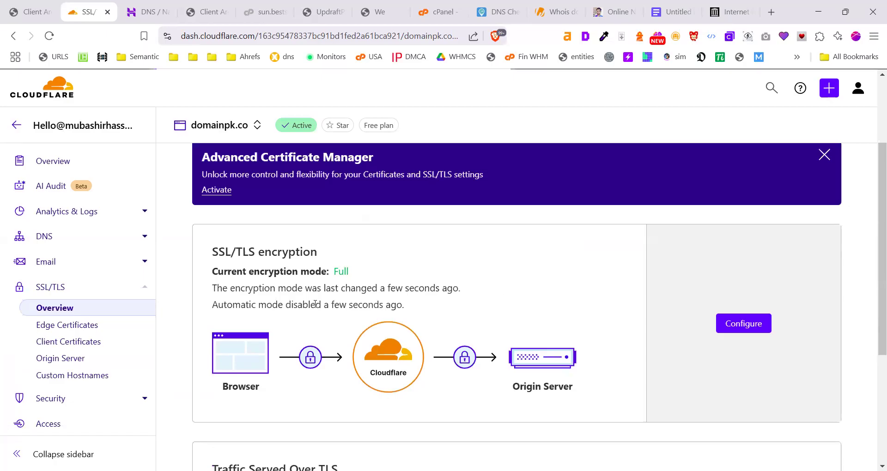
scroll(315, 304, "down", 1)
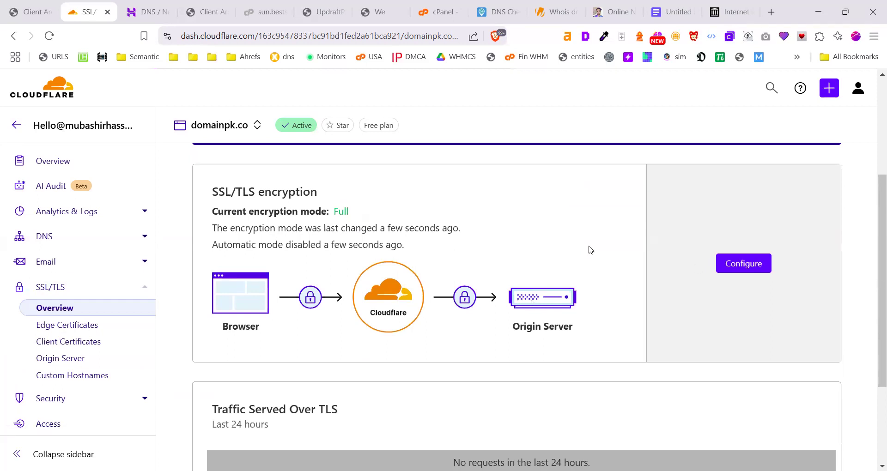
scroll(420, 251, "down", 1)
scroll(723, 245, "up", 1)
scroll(364, 254, "down", 1)
scroll(364, 254, "down", 1)
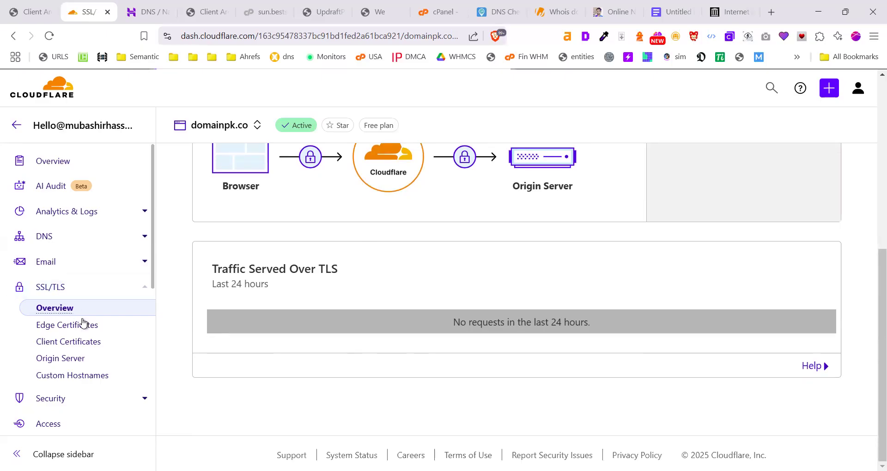
scroll(86, 345, "down", 2)
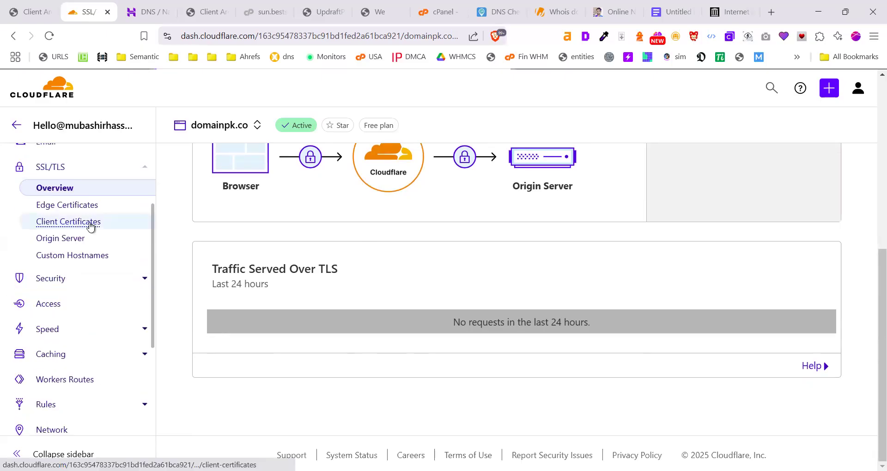
scroll(88, 292, "down", 1)
View the caching overview and the Cache Reserve order page without enabling it
left_click(89, 293)
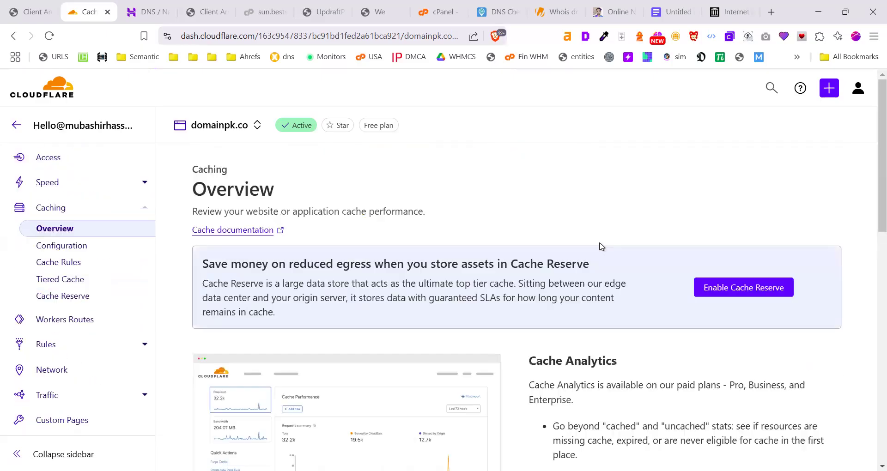
scroll(600, 246, "down", 1)
left_click(722, 237)
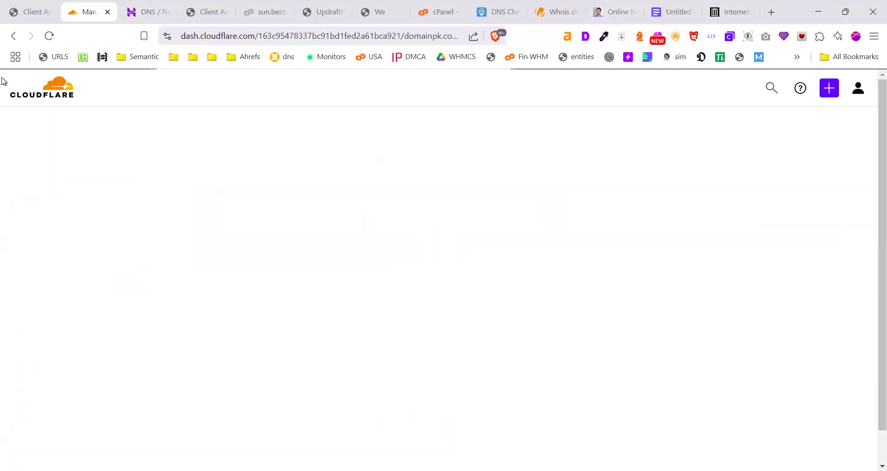
left_click(11, 35)
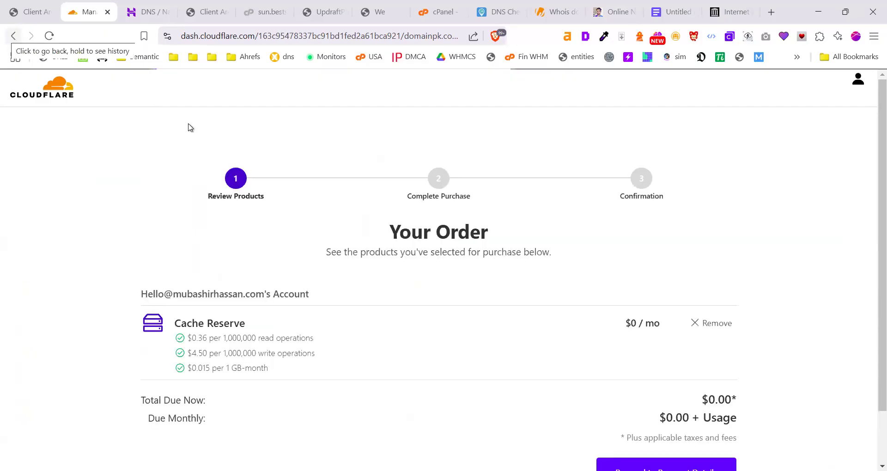
scroll(483, 313, "down", 5)
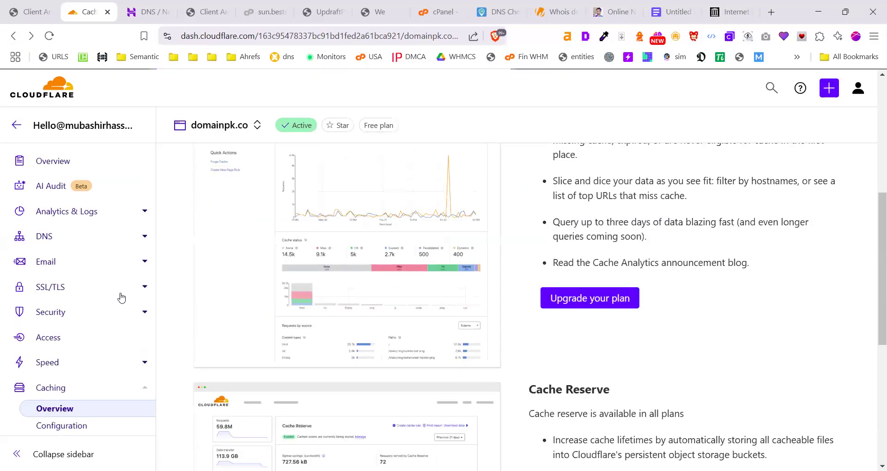
scroll(91, 370, "down", 3)
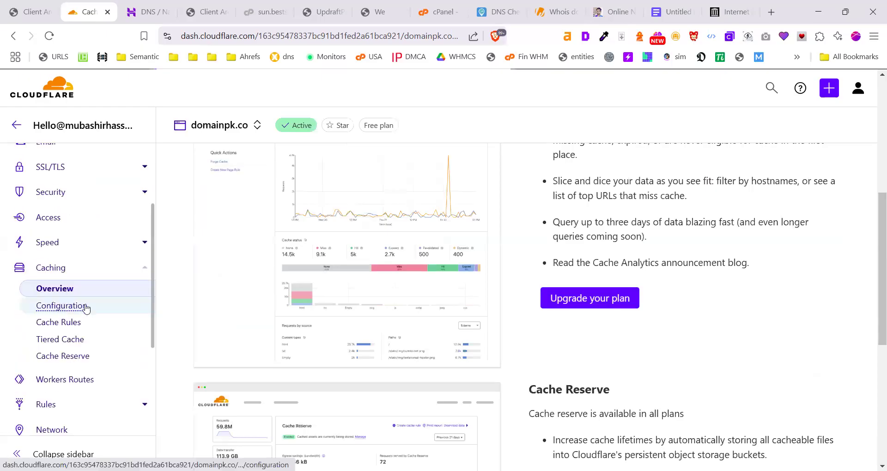
Open Caching Configuration and read the note on cache duration
left_click(63, 305)
scroll(647, 277, "down", 5)
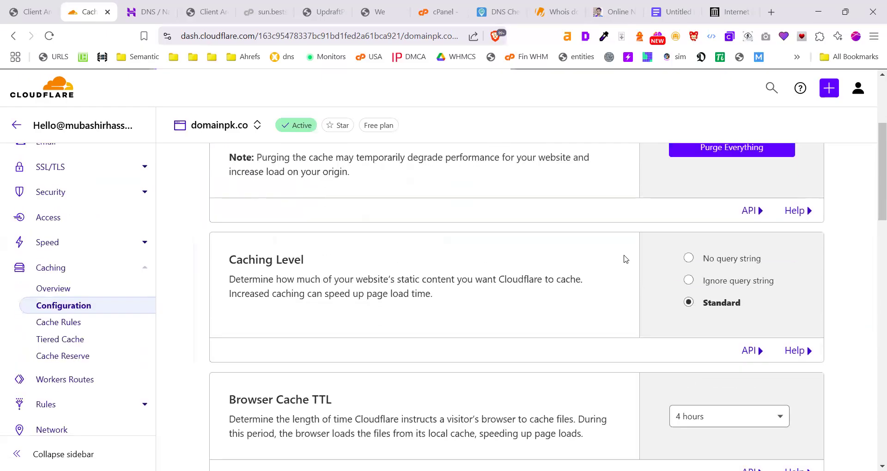
scroll(687, 275, "down", 2)
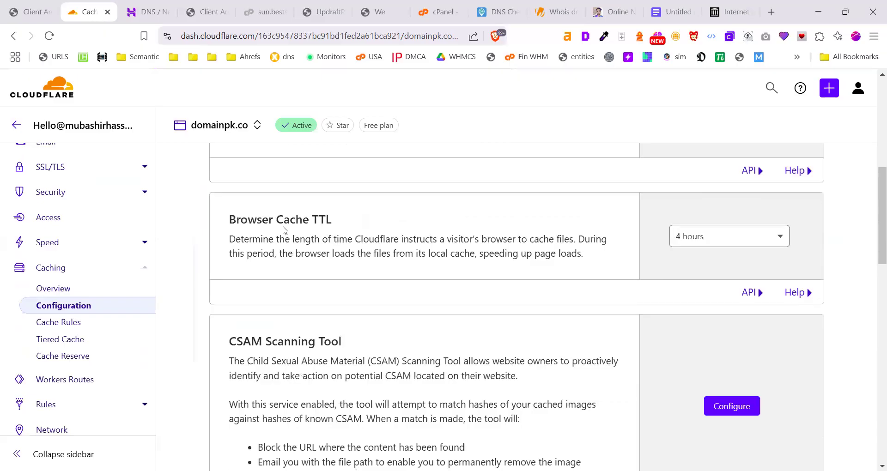
left_click_drag(283, 227, 362, 228)
Check the Browser Cache TTL options and keep it at 4 hours
left_click(724, 242)
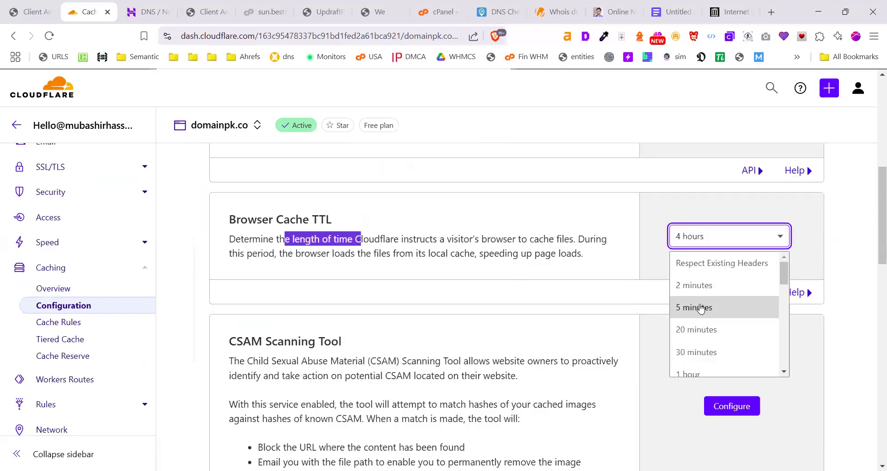
scroll(704, 324, "down", 2)
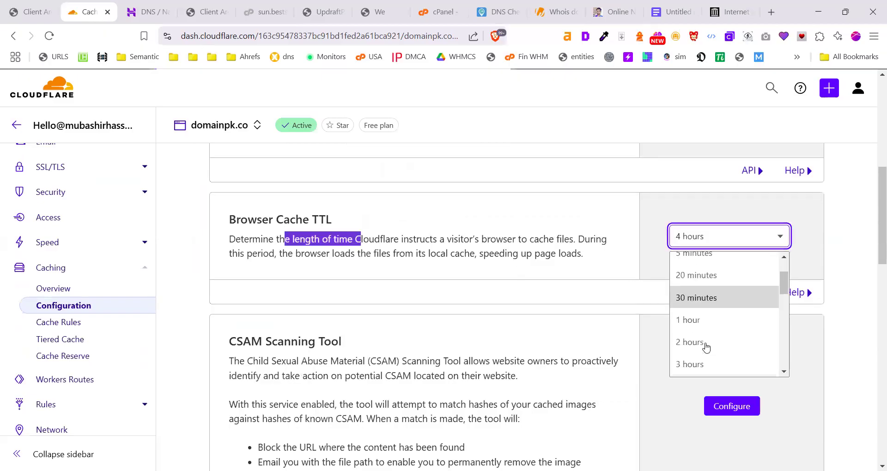
left_click(633, 236)
left_click(707, 239)
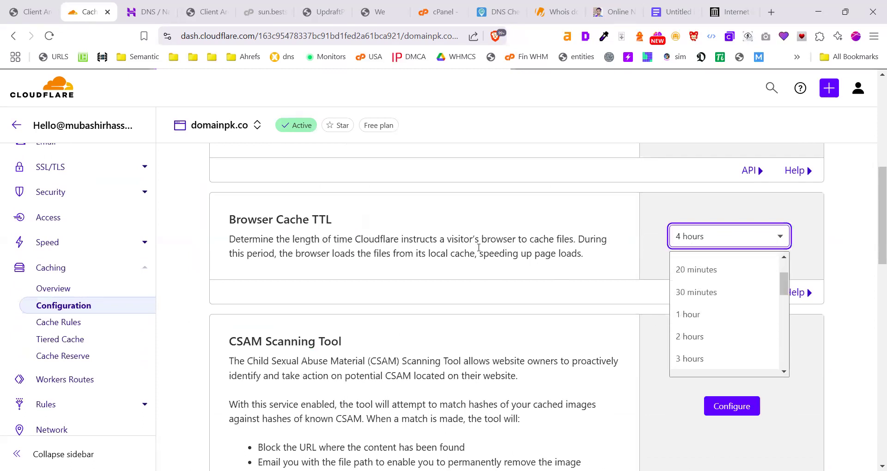
left_click(672, 245)
left_click(701, 237)
scroll(690, 278, "up", 2)
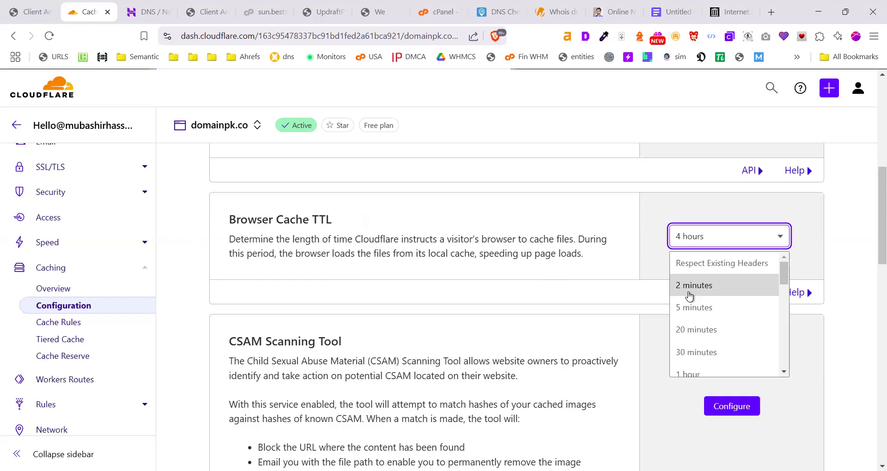
left_click(262, 257)
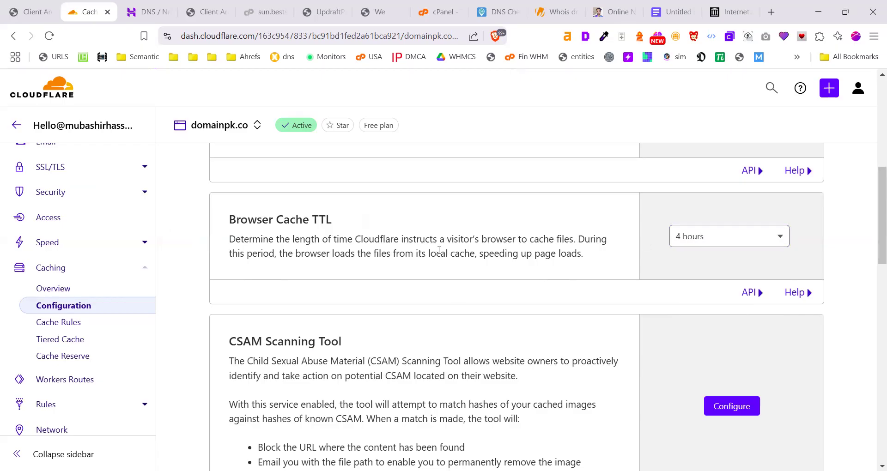
Review the remaining caching options, including Development Mode left off
mouse_move(445, 258)
left_mouse_down()
mouse_move(506, 258)
mouse_move(446, 257)
left_mouse_up()
scroll(521, 248, "up", 3)
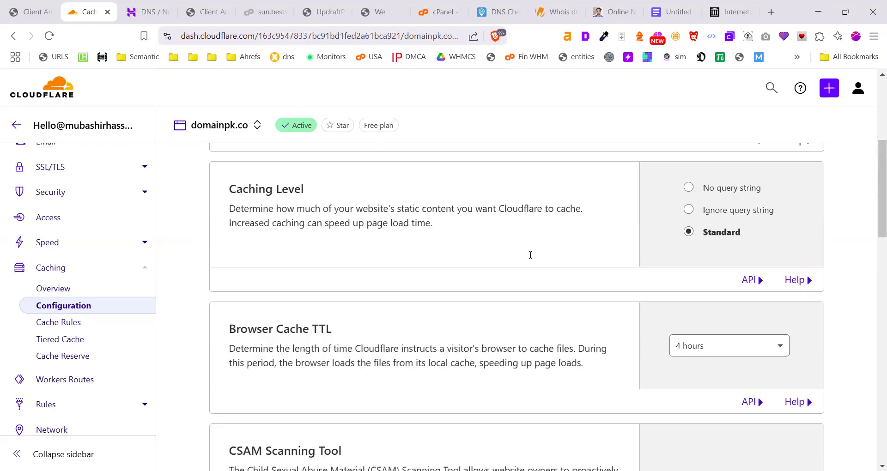
scroll(658, 344, "down", 10)
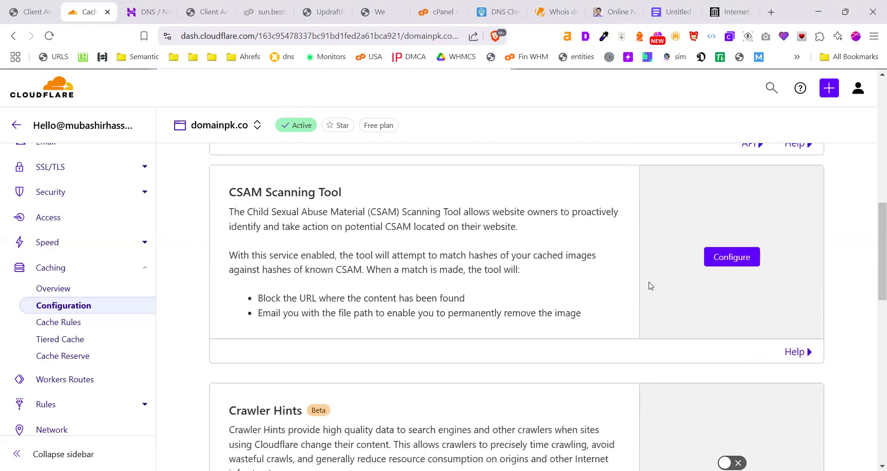
scroll(531, 291, "up", 2)
scroll(687, 283, "down", 5)
scroll(688, 283, "up", 5)
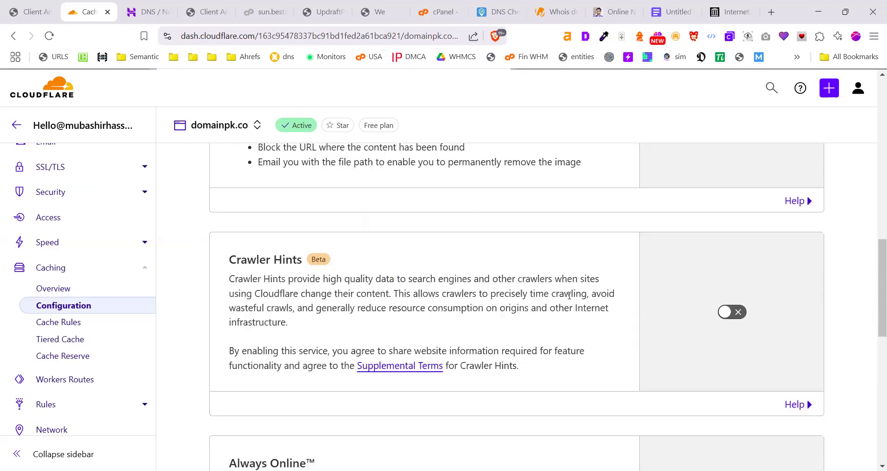
scroll(613, 301, "down", 6)
scroll(640, 301, "down", 3)
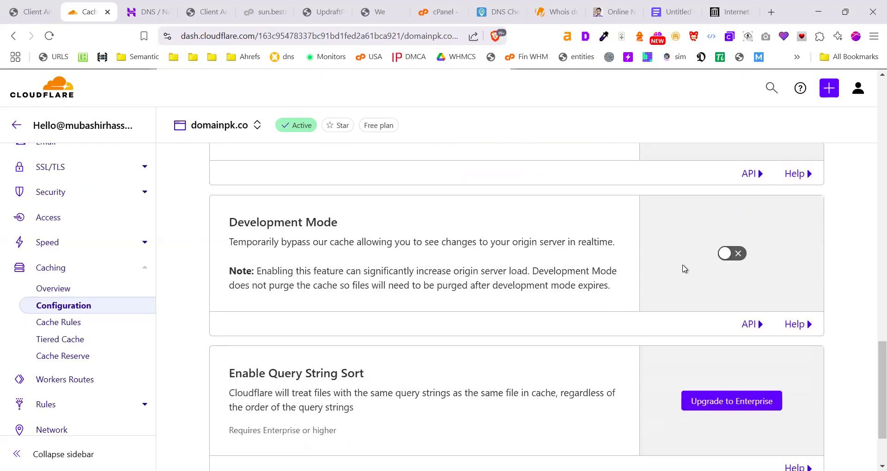
left_click_drag(230, 242, 311, 244)
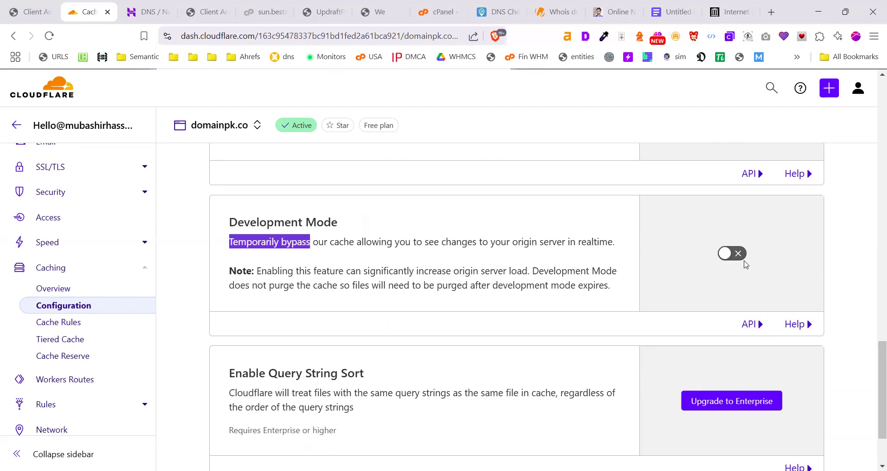
scroll(745, 263, "down", 3)
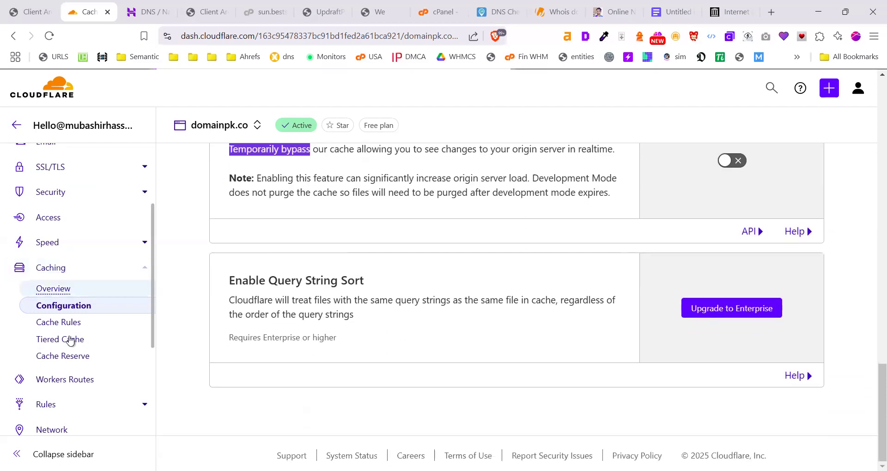
left_click(77, 322)
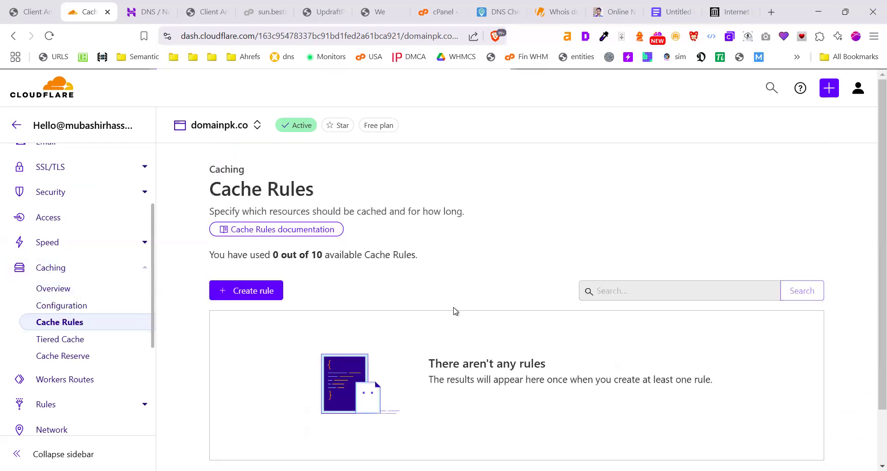
Look through the Cache Rules, Tiered Cache, Cache Reserve and Workers Routes pages
scroll(456, 312, "down", 2)
scroll(442, 311, "up", 2)
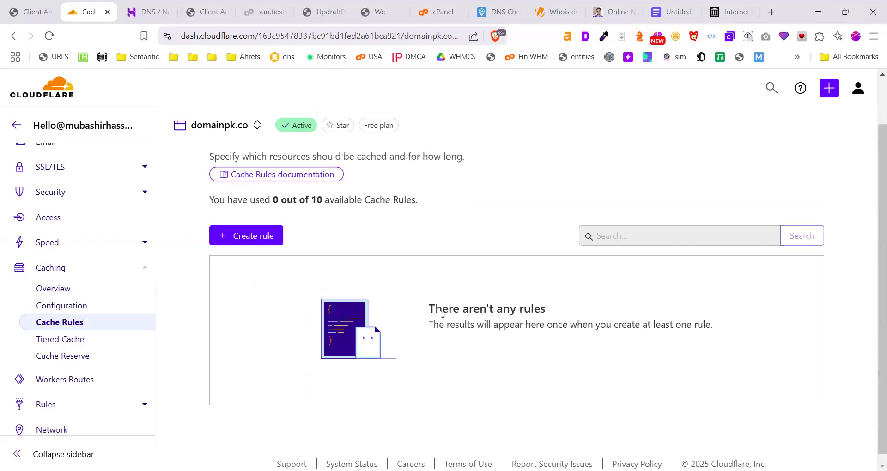
left_click(98, 341)
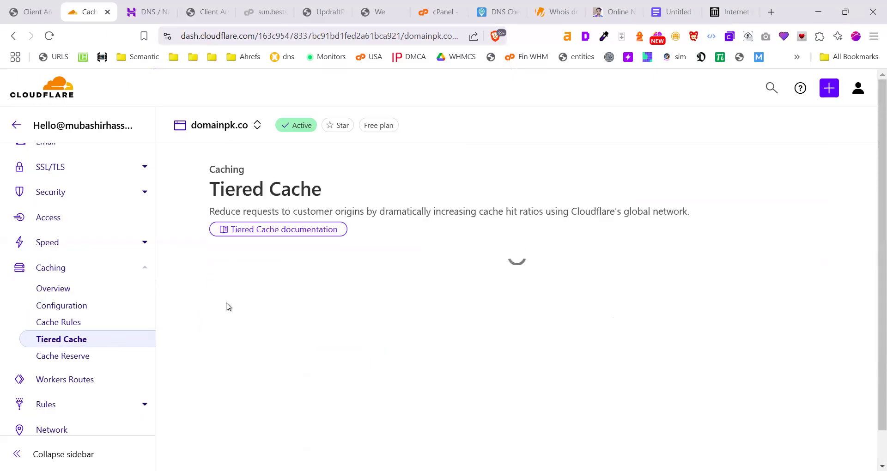
scroll(234, 313, "down", 6)
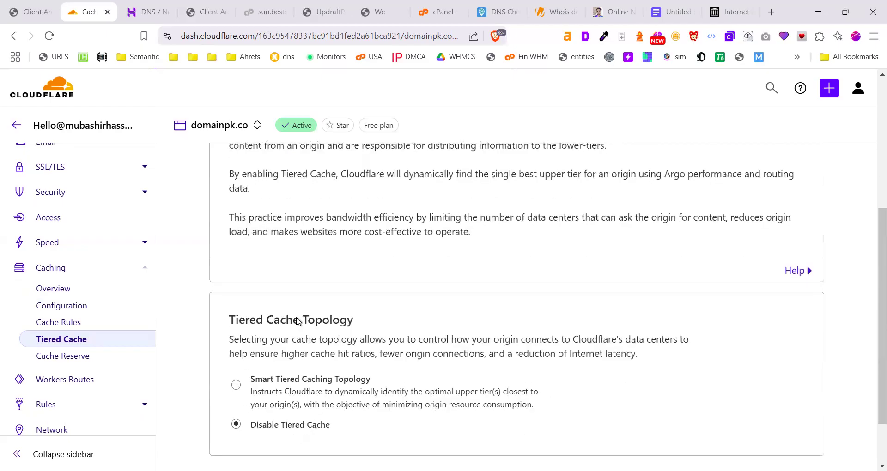
scroll(327, 284, "down", 2)
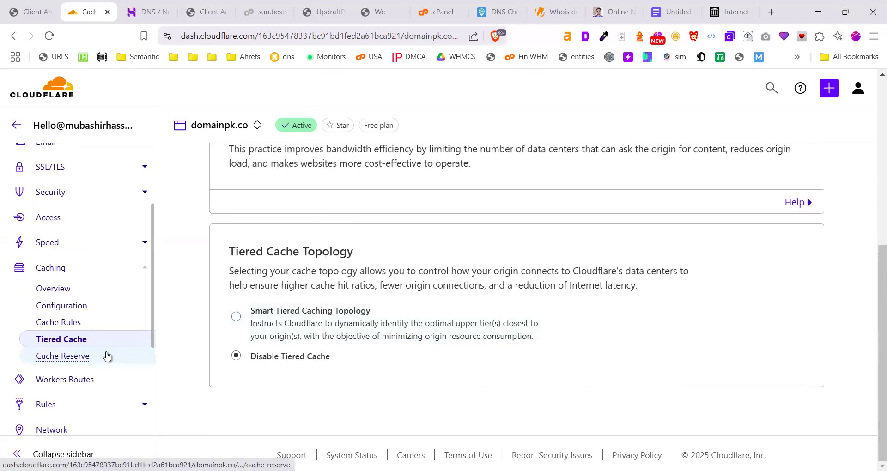
left_click(109, 356)
scroll(80, 298, "down", 1)
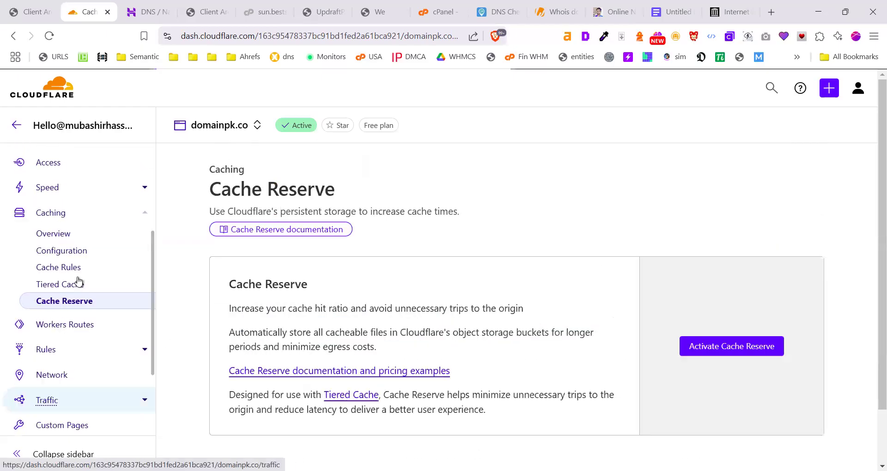
scroll(413, 278, "down", 2)
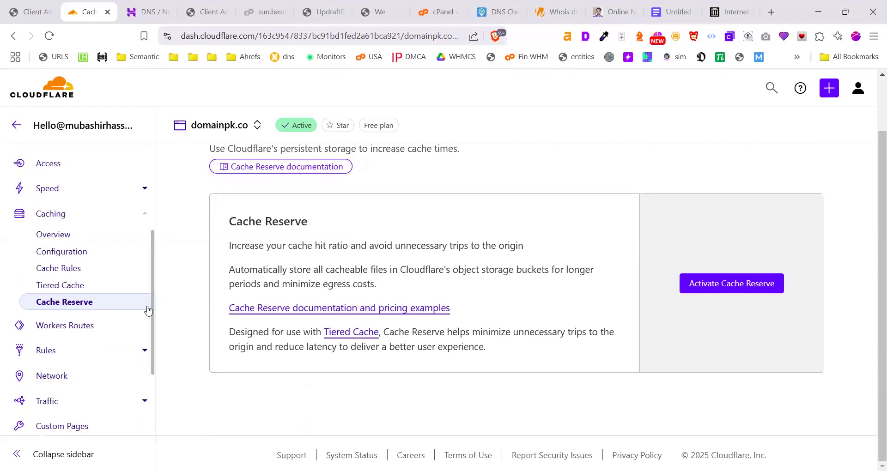
left_click(80, 329)
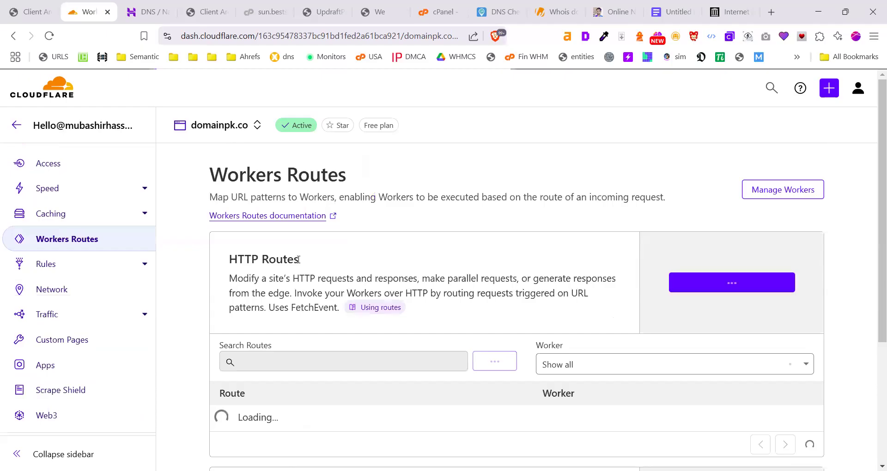
scroll(344, 275, "down", 1)
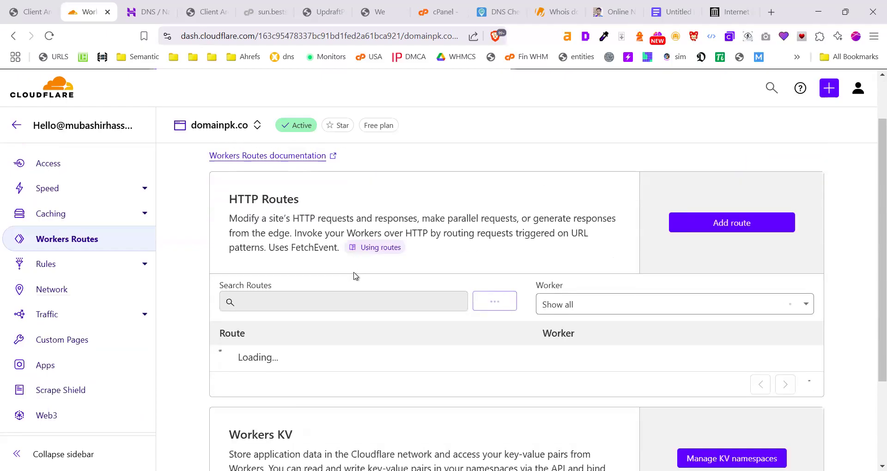
scroll(445, 297, "down", 1)
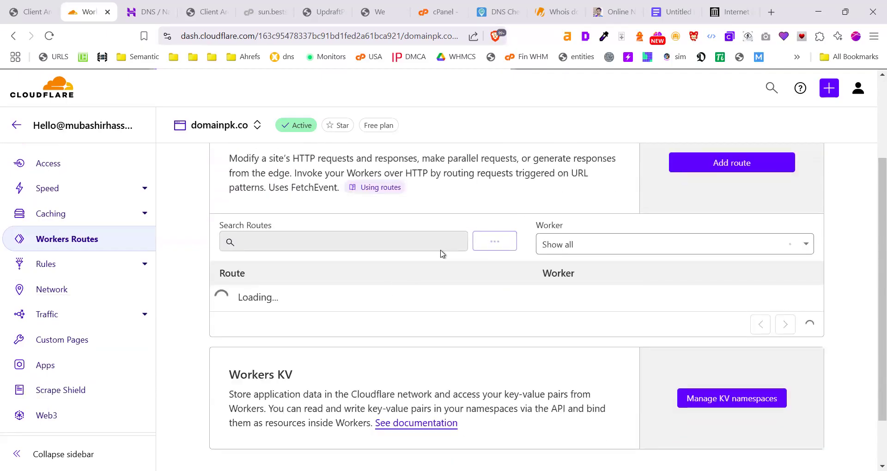
Load the suggested YouTube channel in a new browser tab
left_click(772, 12)
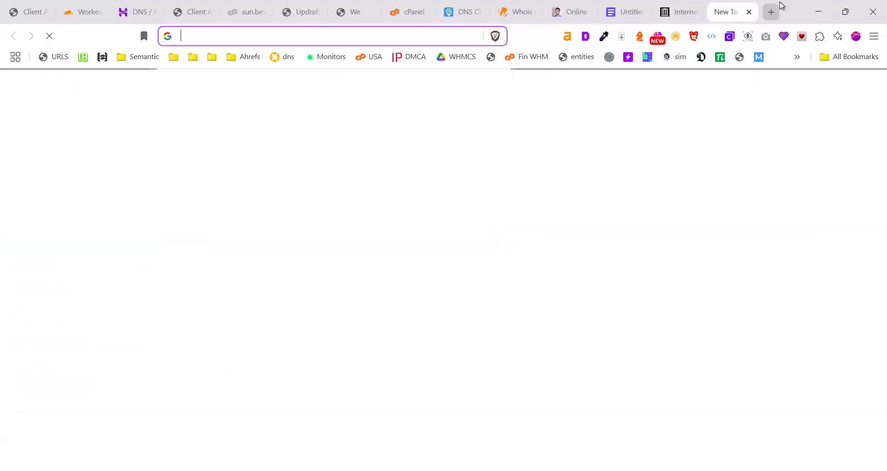
type("youtube.com/mubashirpk")
key("Return")
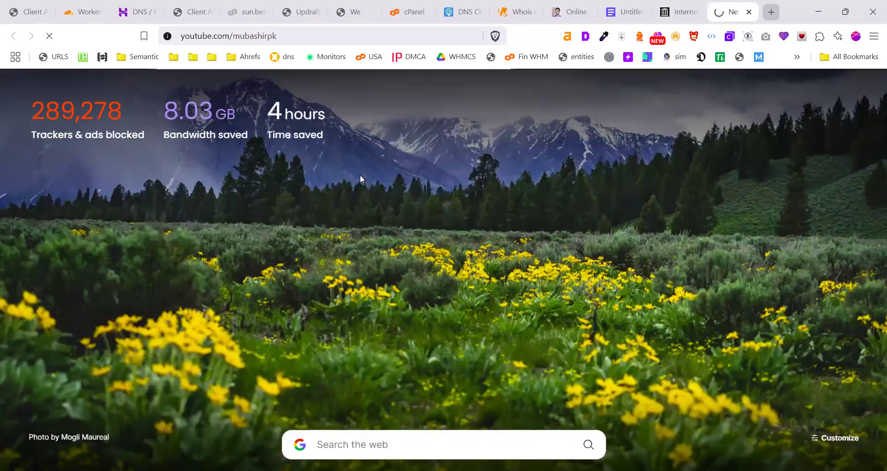
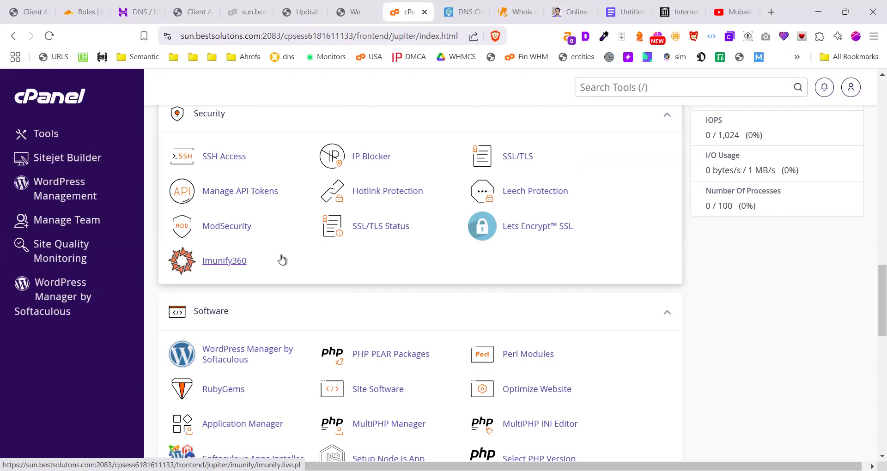
scroll(248, 269, "down", 1)
scroll(248, 268, "down", 3)
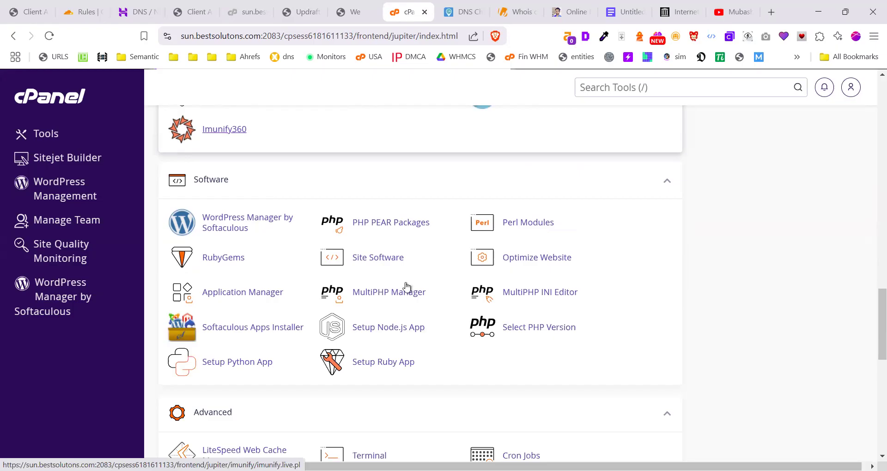
scroll(406, 287, "down", 10)
scroll(284, 345, "up", 15)
scroll(317, 356, "down", 8)
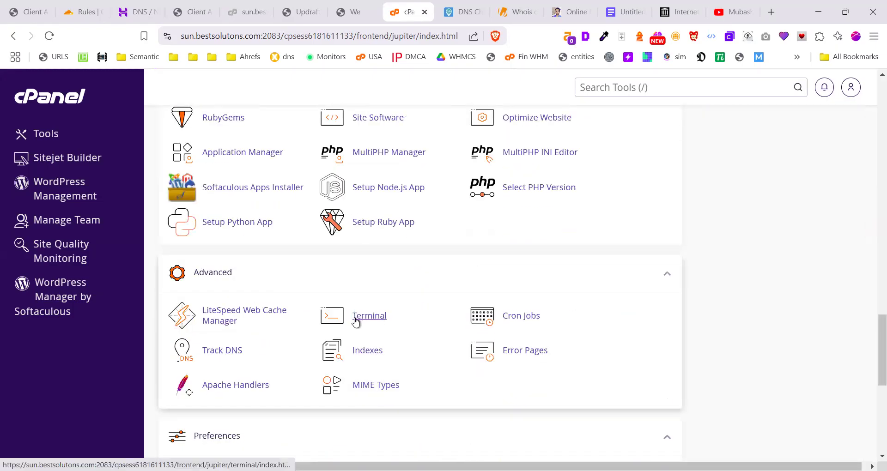
scroll(365, 323, "up", 10)
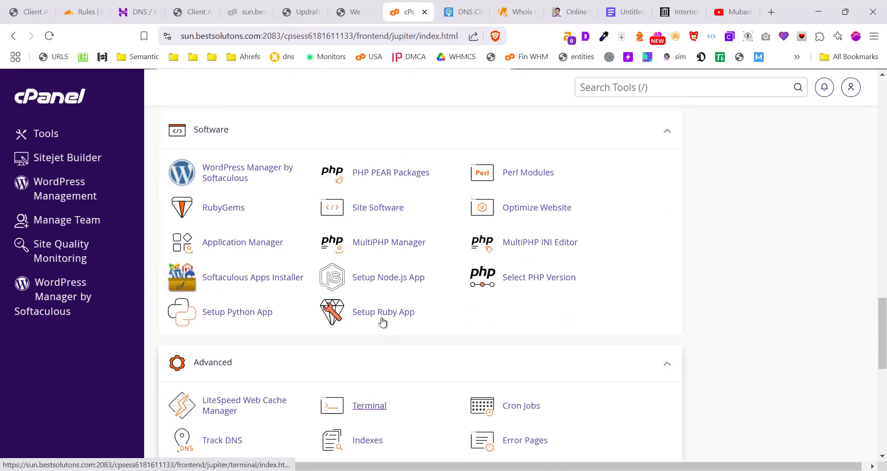
scroll(298, 352, "up", 10)
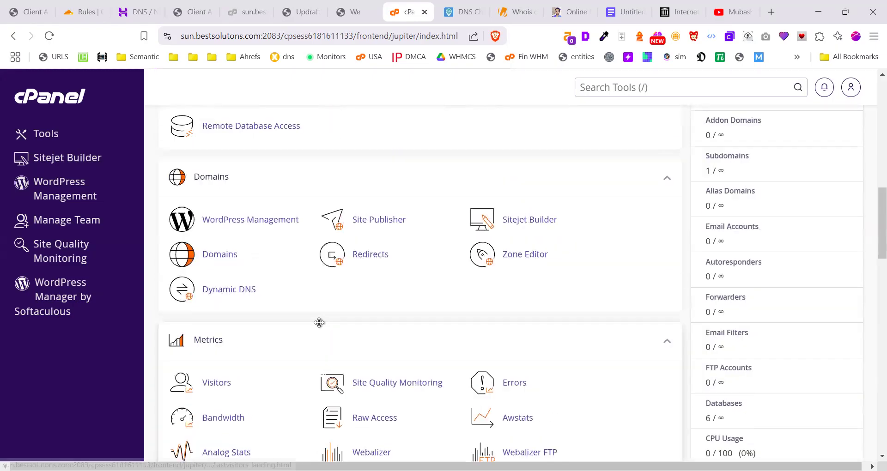
scroll(220, 232, "down", 6)
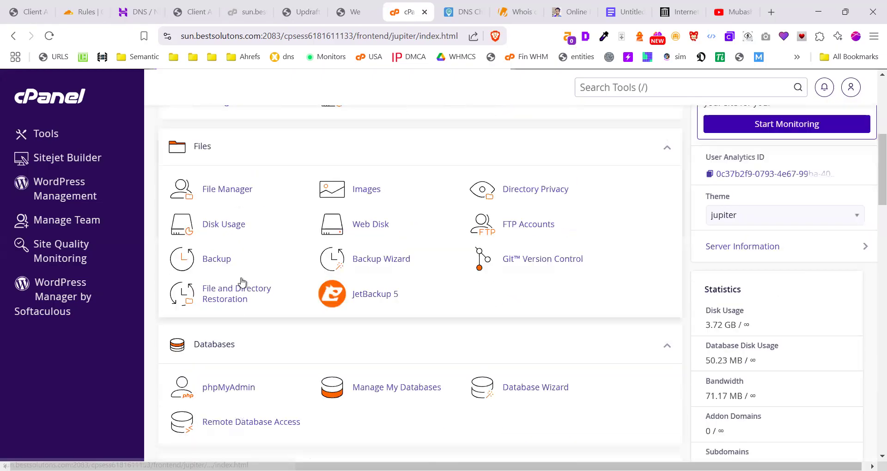
scroll(241, 282, "down", 5)
scroll(381, 297, "down", 3)
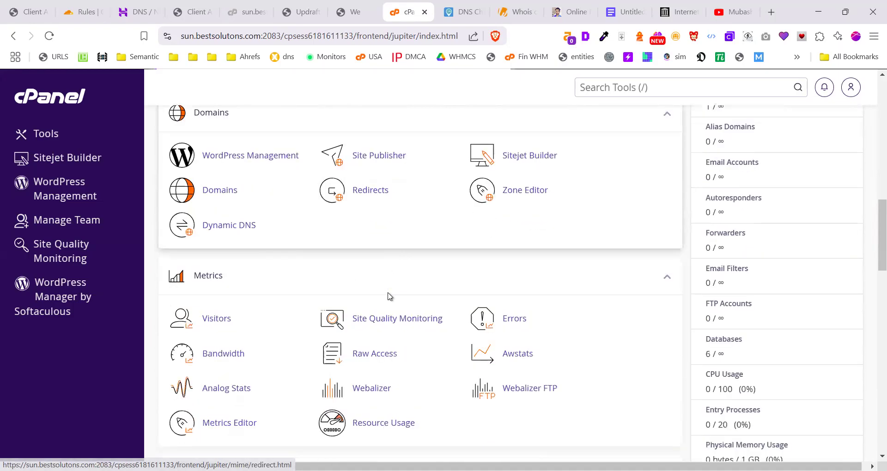
scroll(283, 329, "up", 15)
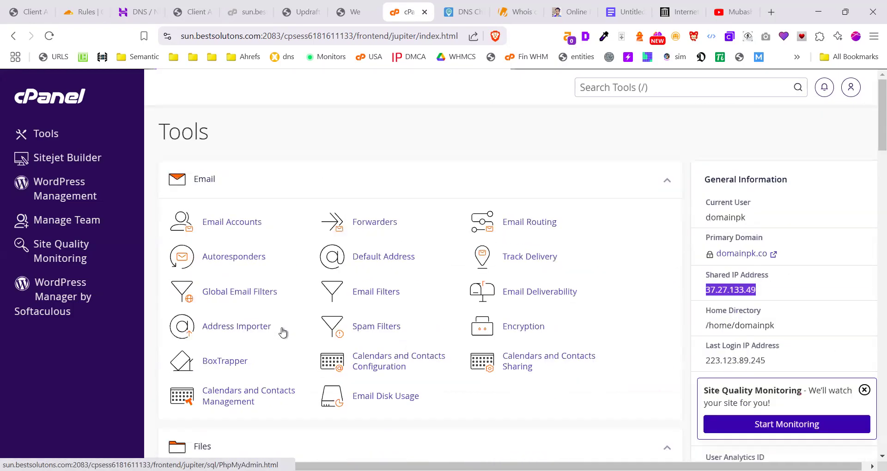
left_click(248, 224)
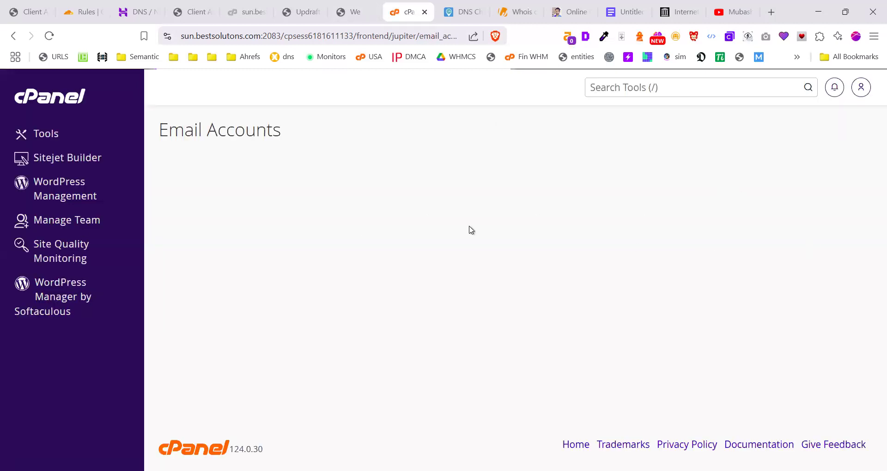
left_click(815, 278)
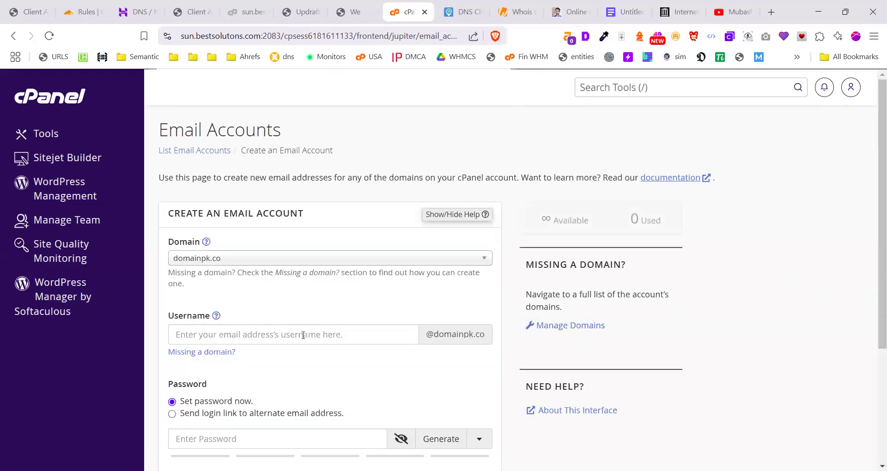
scroll(281, 323, "down", 2)
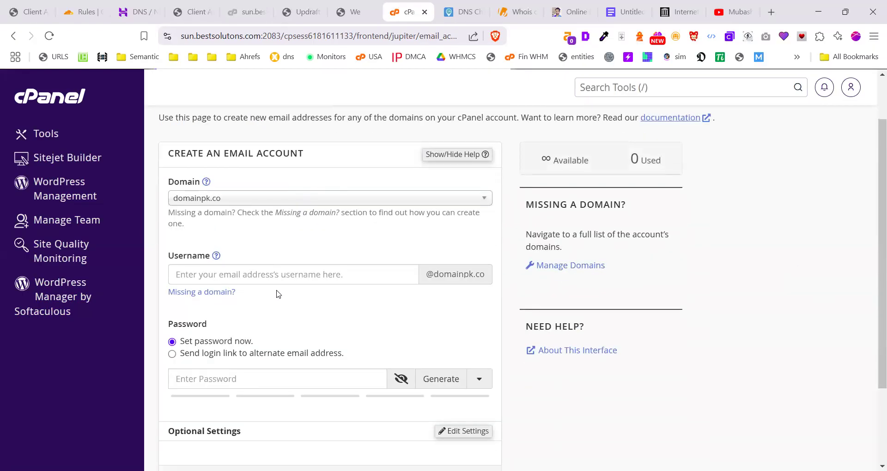
scroll(278, 305, "down", 3)
scroll(199, 407, "up", 5)
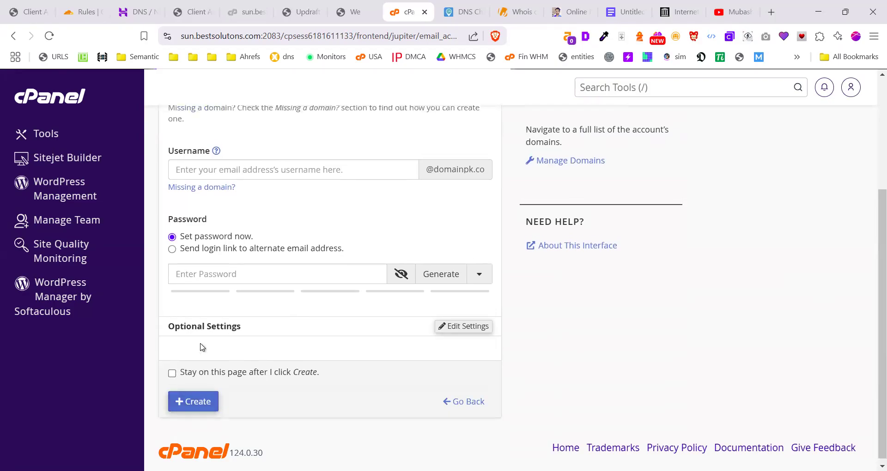
left_click(69, 95)
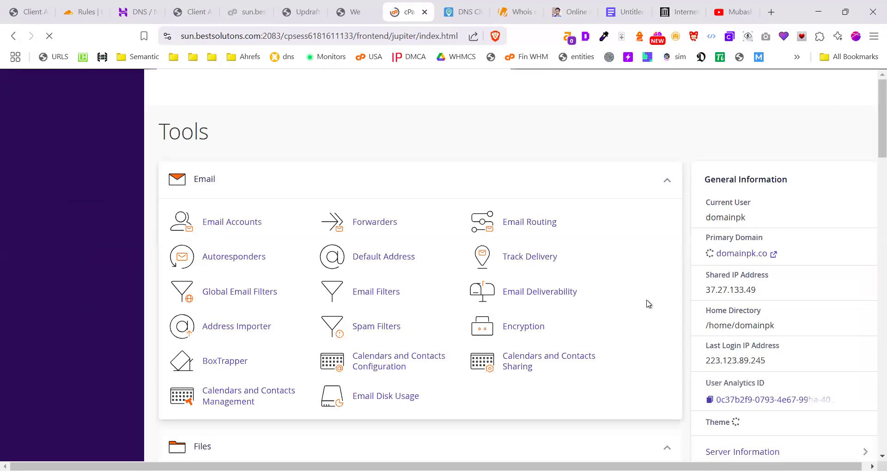
Review the Statistics panel's usage figures, including physical memory and bandwidth
scroll(675, 284, "down", 5)
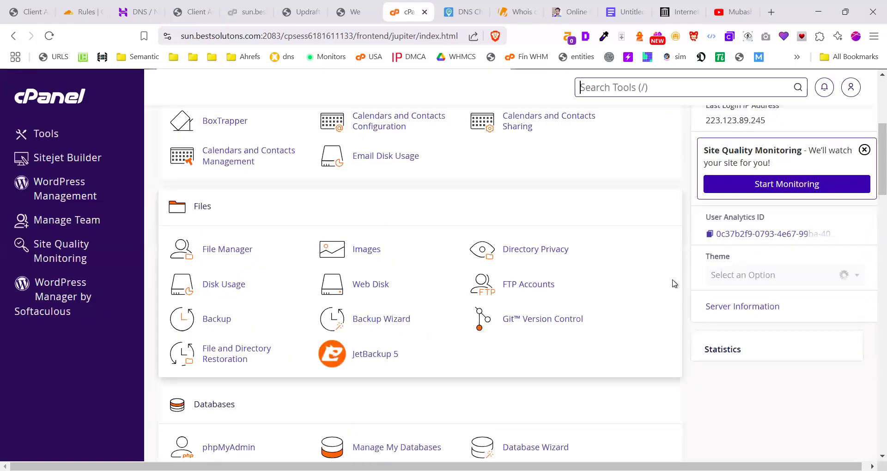
scroll(740, 250, "down", 3)
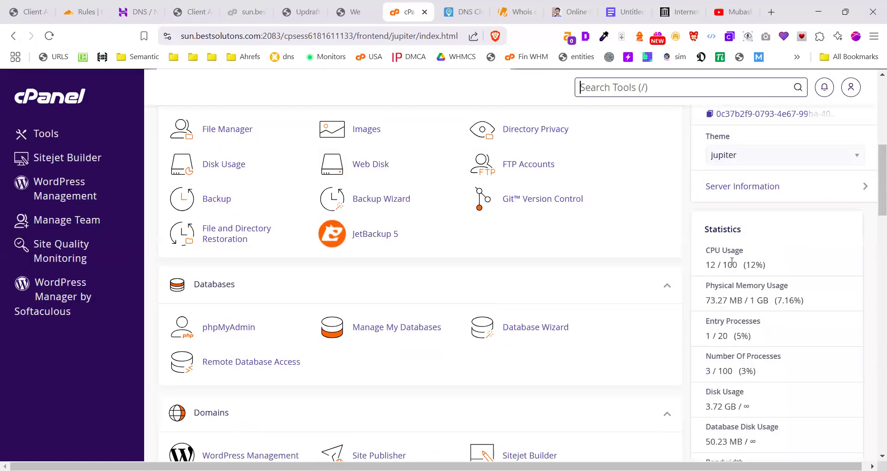
scroll(716, 251, "down", 1)
left_click_drag(707, 204, 721, 205)
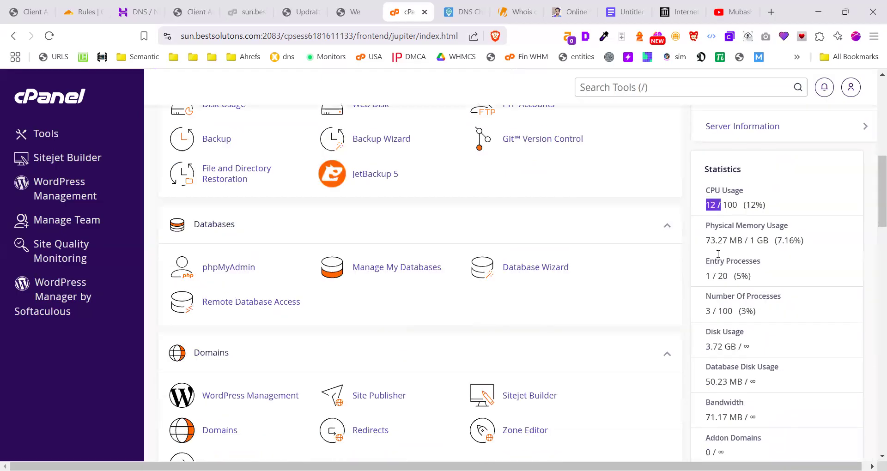
left_click_drag(706, 240, 726, 230)
scroll(721, 274, "down", 2)
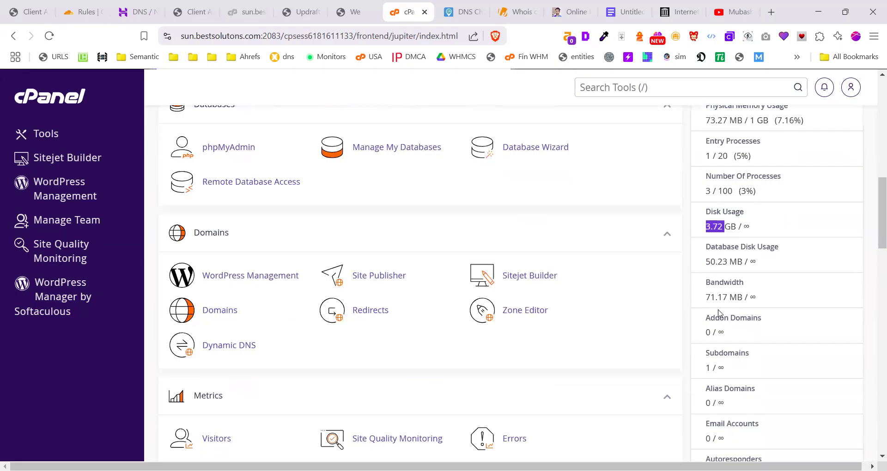
left_click_drag(706, 297, 748, 301)
scroll(745, 309, "down", 1)
left_click_drag(706, 273, 764, 261)
scroll(740, 292, "down", 2)
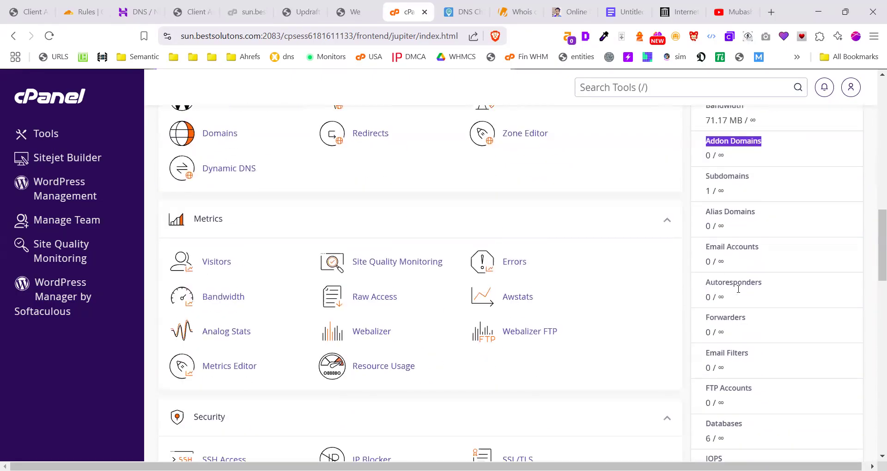
left_click_drag(706, 173, 730, 173)
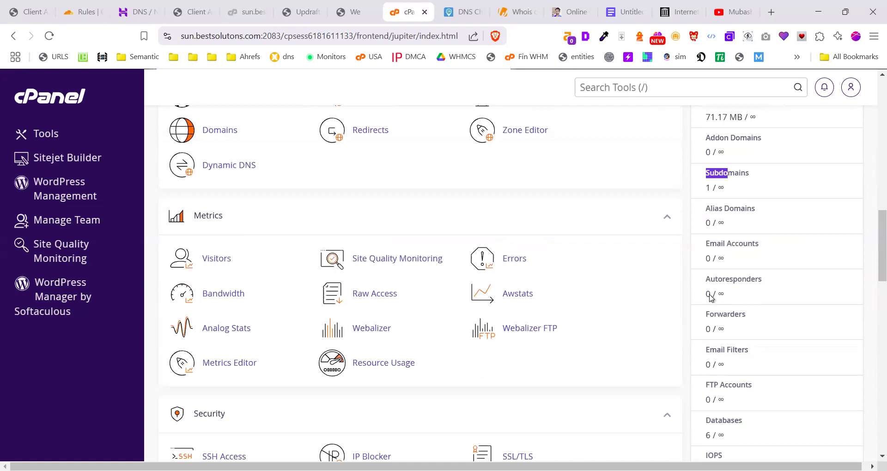
scroll(711, 298, "down", 3)
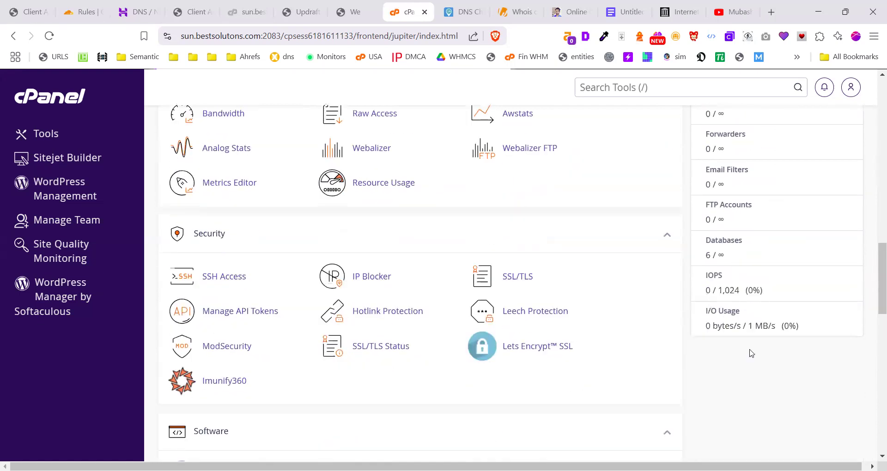
Bring up the domainpk.co WordPress site's Blog page with the Hello world! post
scroll(724, 319, "up", 4)
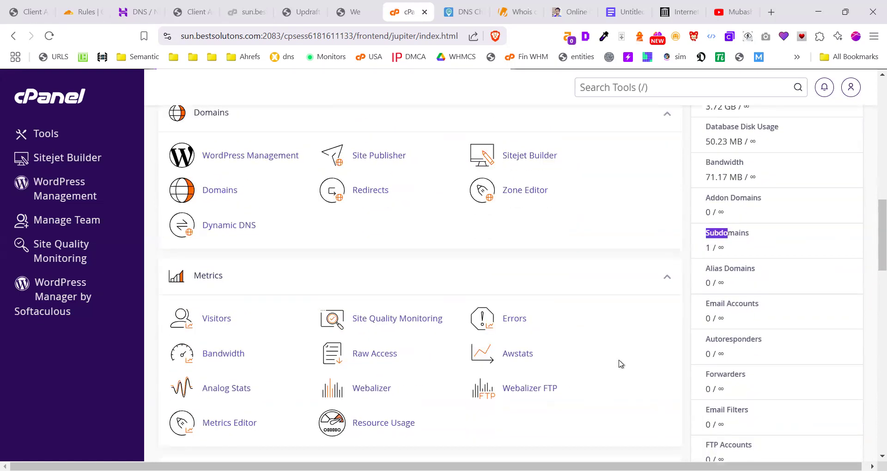
scroll(621, 364, "up", 5)
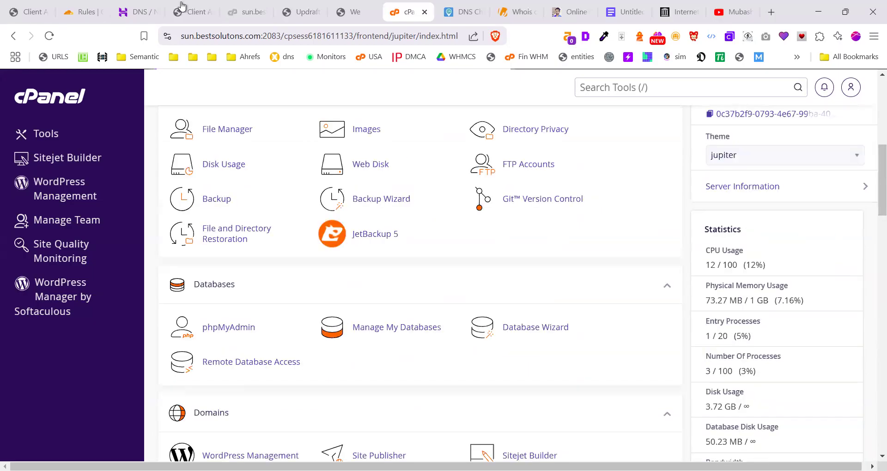
left_click(365, 6)
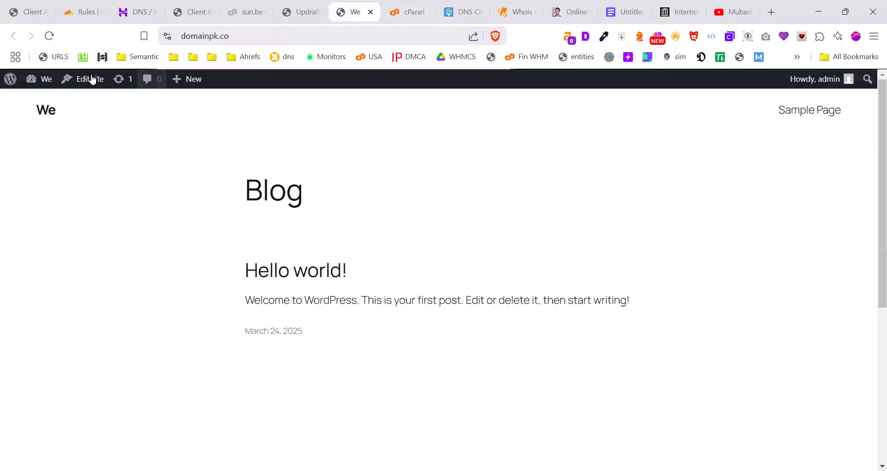
Open the Installed Plugins list in the WordPress admin
left_click(49, 99)
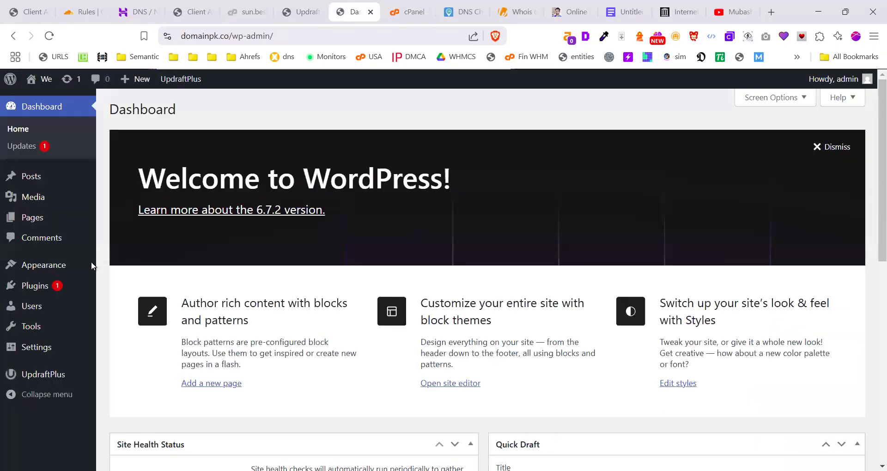
mouse_move(44, 286)
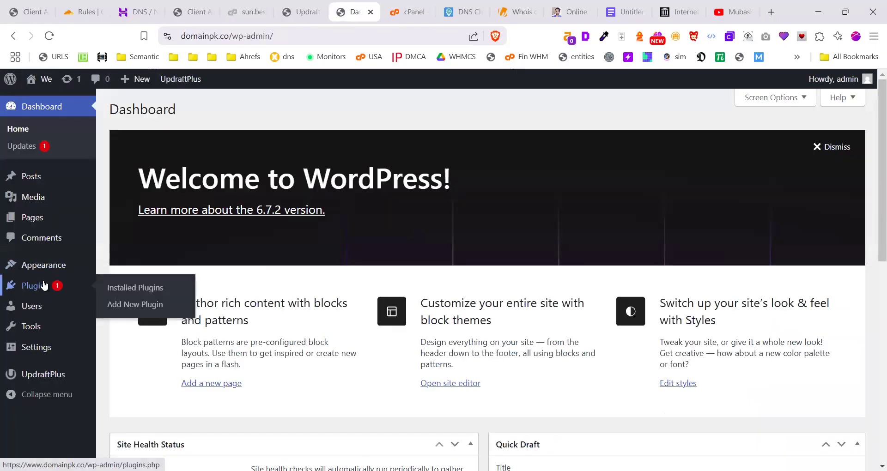
left_click(118, 288)
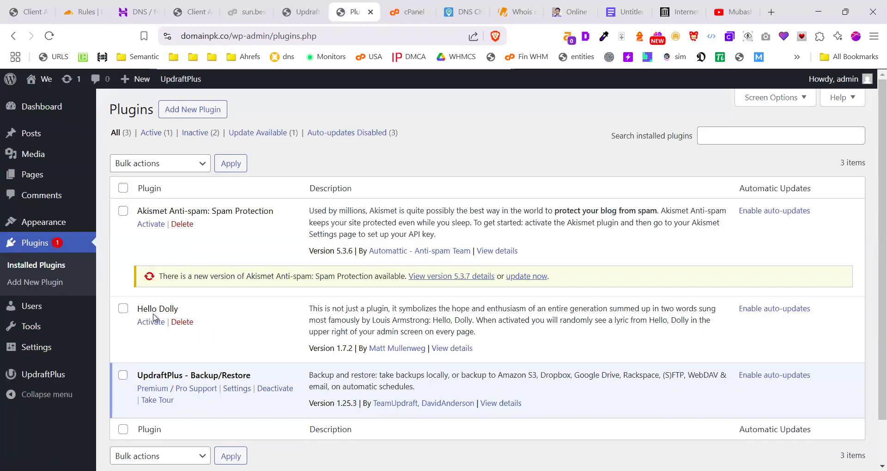
Delete the Hello Dolly plugin and update Akismet Anti-spam to version 5.3.7
left_click(182, 323)
left_click(497, 109)
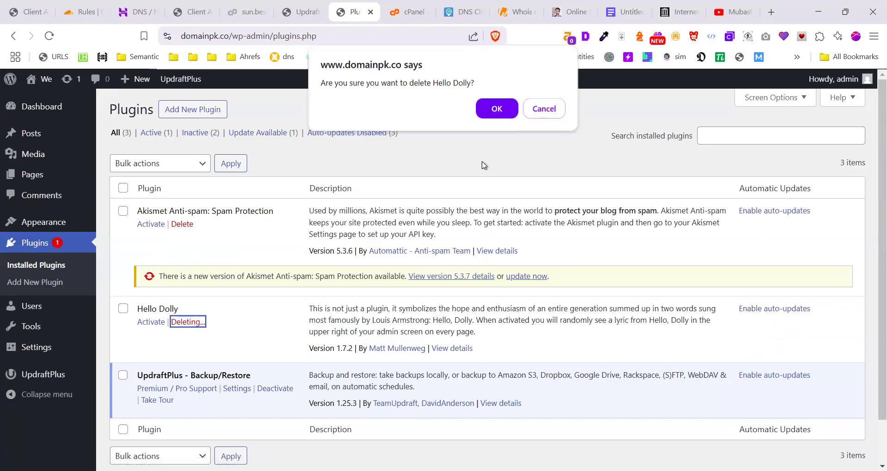
left_click(527, 276)
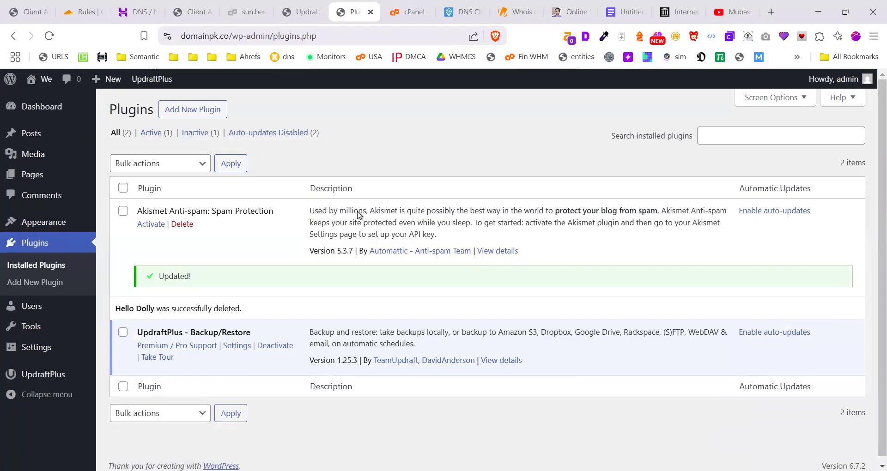
left_click_drag(359, 215, 438, 215)
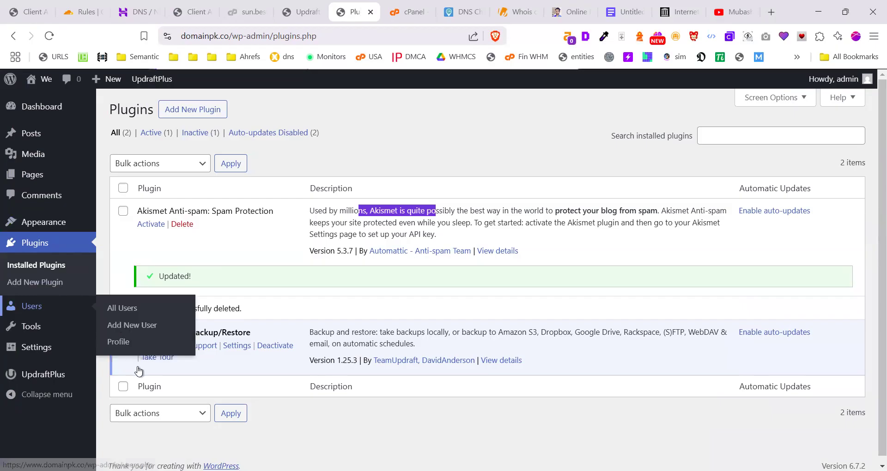
Switch the permalink structure to Post name and save it
left_click(139, 396)
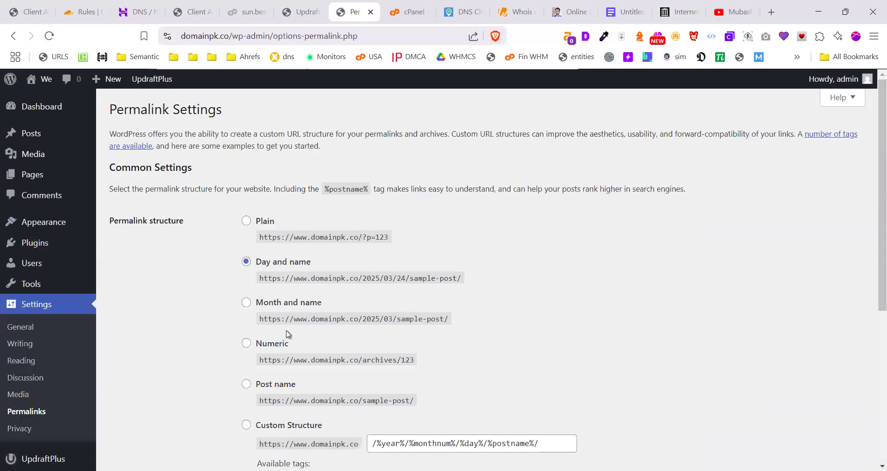
scroll(258, 284, "down", 3)
left_click(247, 265)
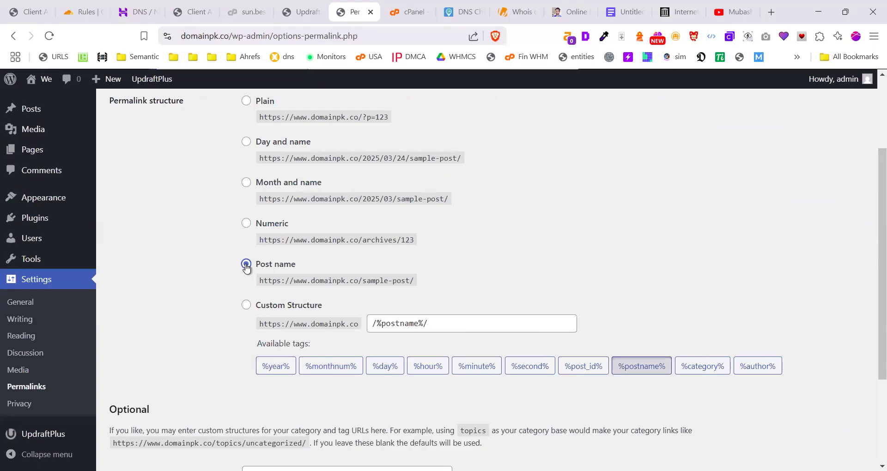
scroll(244, 277, "down", 3)
left_click(148, 408)
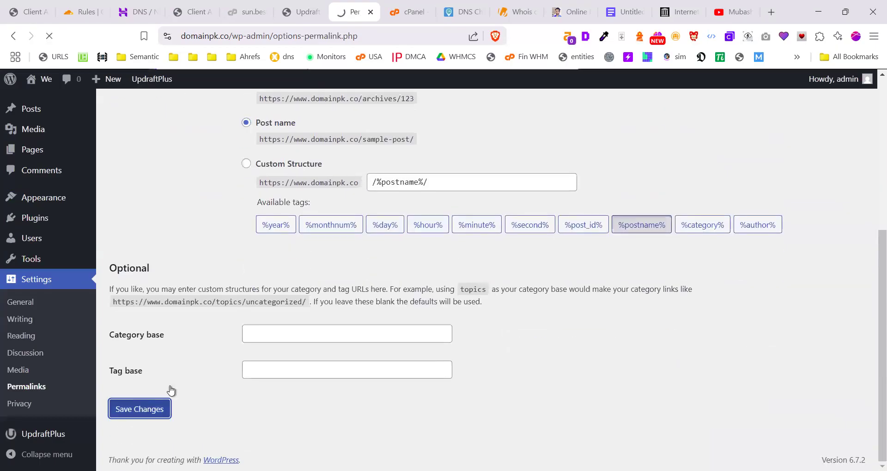
scroll(242, 277, "down", 7)
scroll(238, 340, "up", 3)
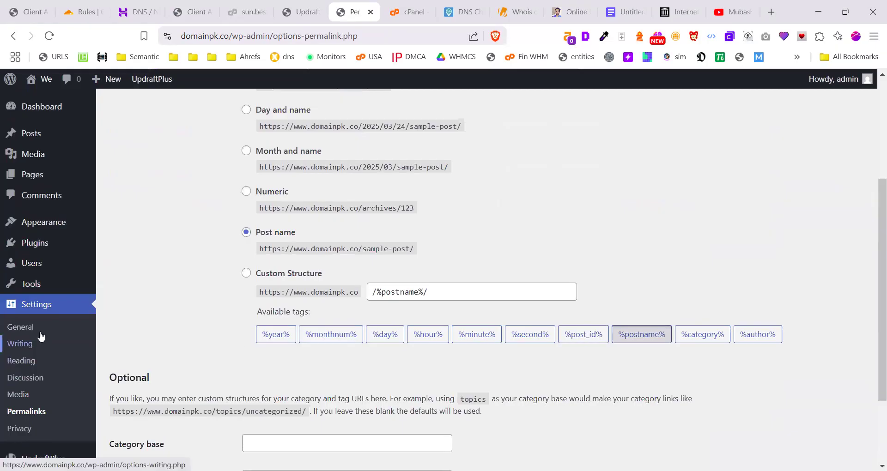
Look over the Reading settings' static homepage choices without picking one, then list all posts
left_click(32, 364)
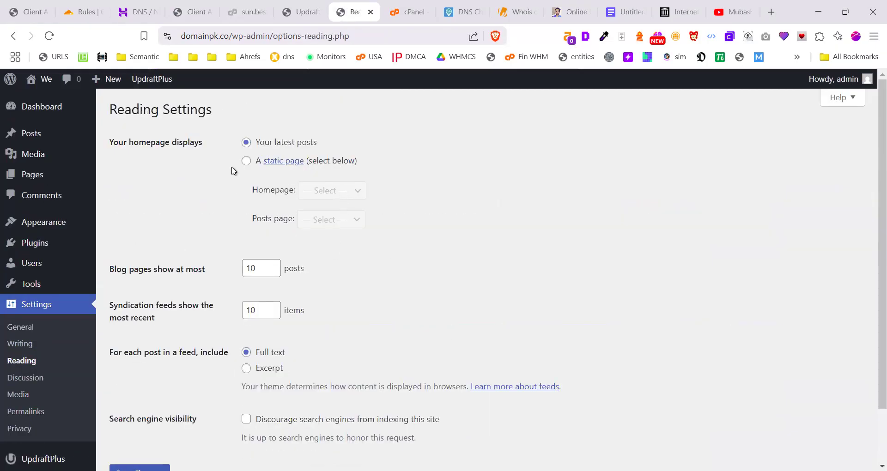
left_click(248, 164)
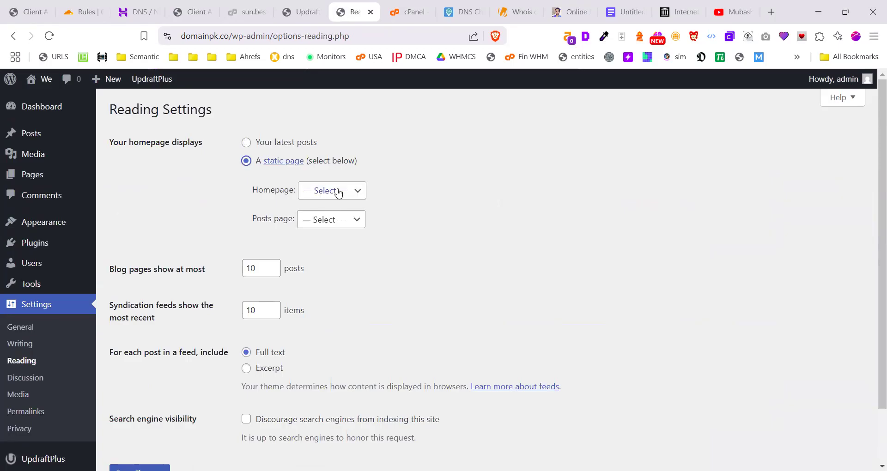
left_click(339, 193)
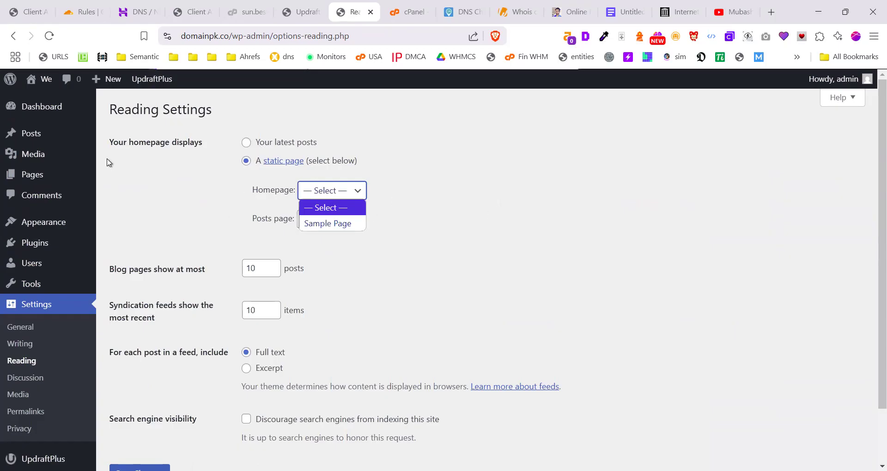
left_click(79, 192)
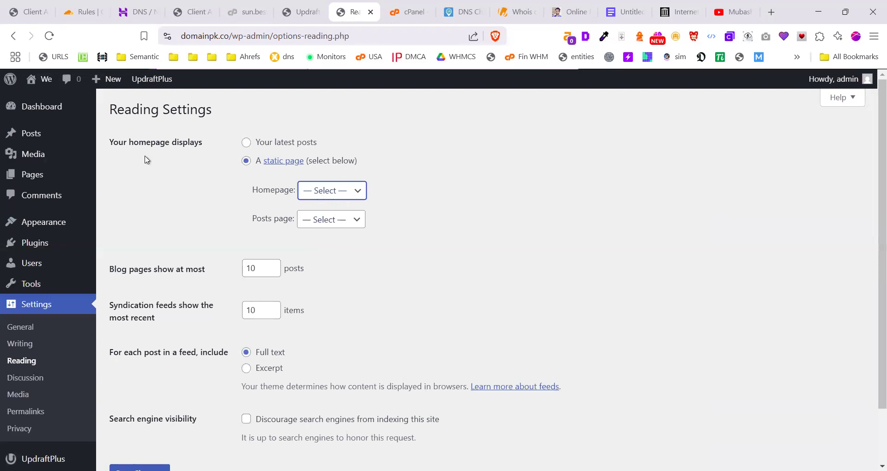
mouse_move(54, 135)
left_click(151, 137)
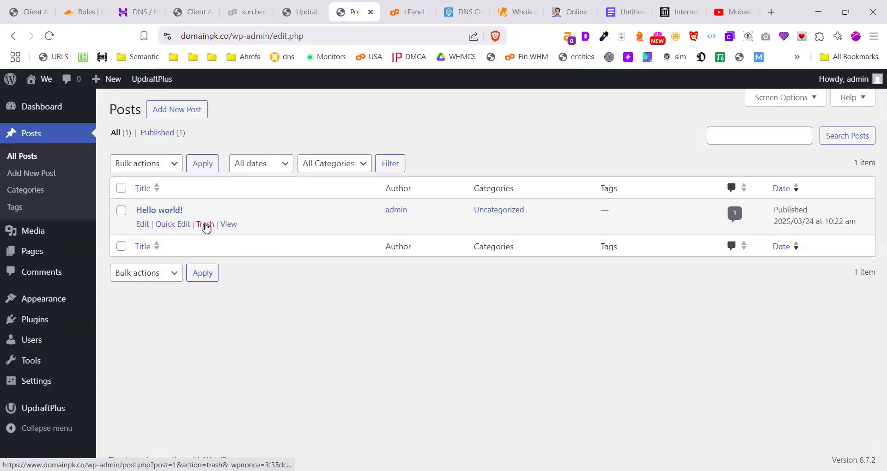
Trash the Hello world! post and rename the Uncategorized category to SEO
left_click(205, 224)
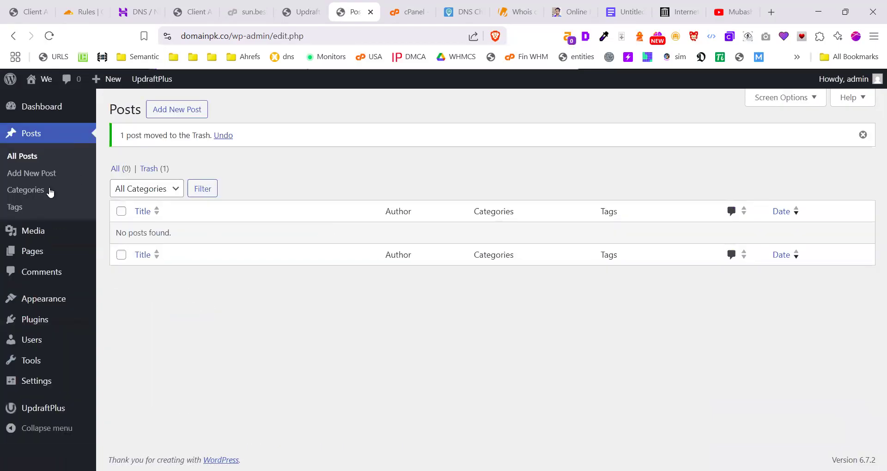
left_click(441, 228)
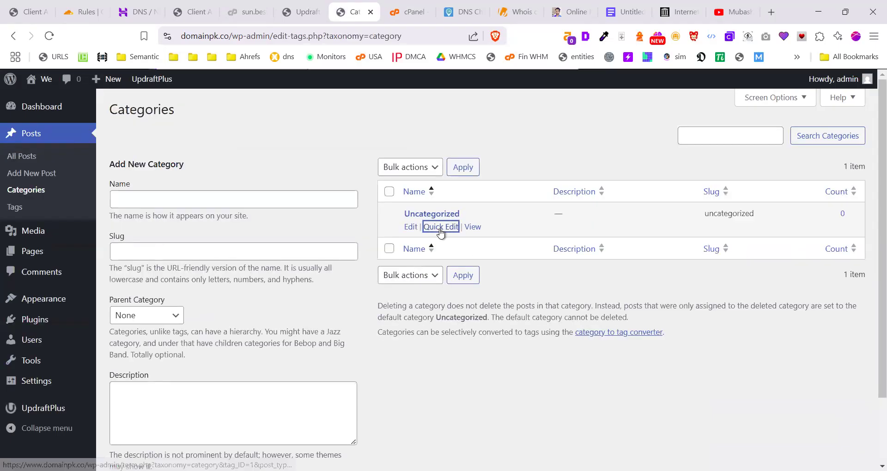
left_click_drag(494, 240, 357, 243)
key("BackSpace")
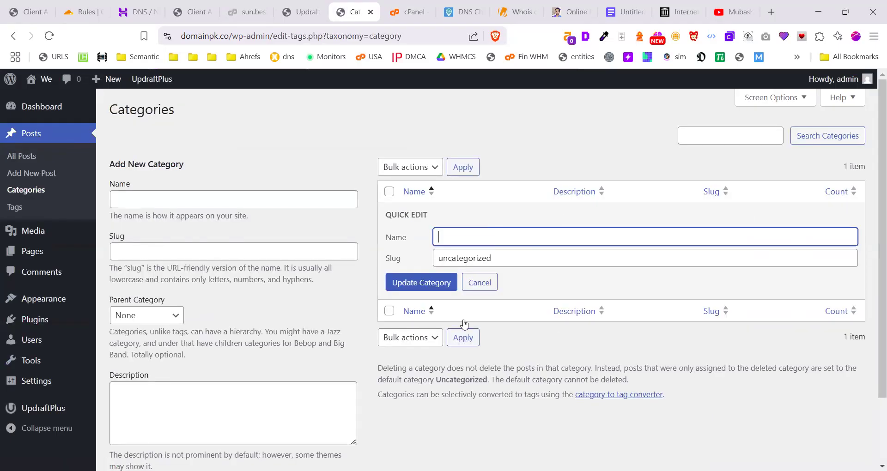
left_click_drag(498, 257, 299, 264)
key("BackSpace")
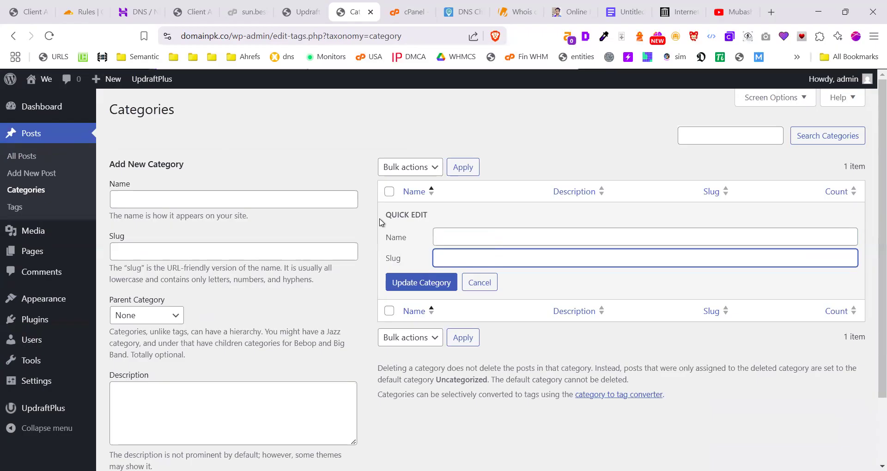
left_click(466, 237)
type("S")
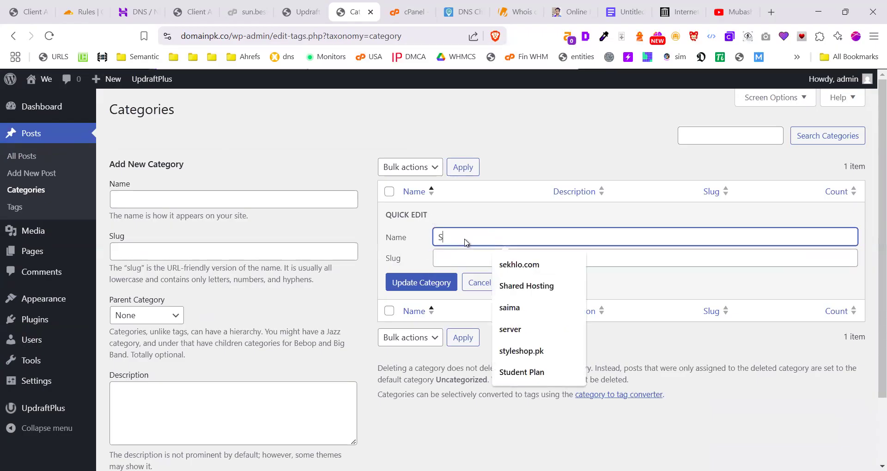
type("EO")
left_click(421, 283)
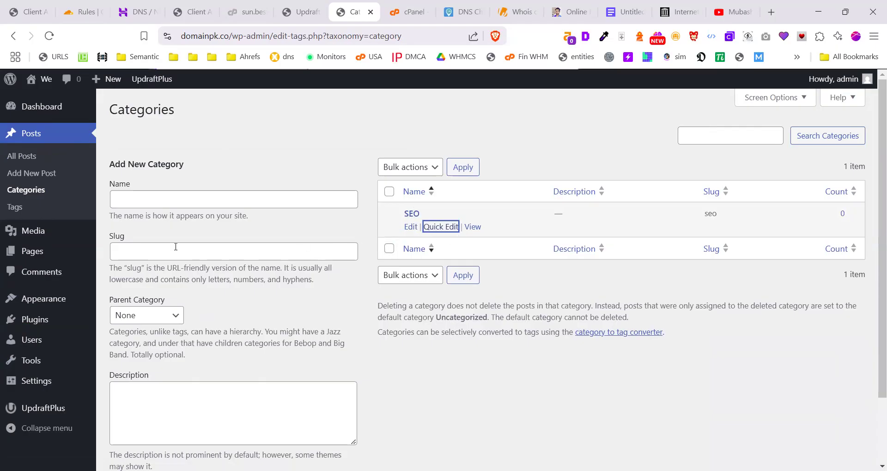
Move both default pages to the Trash with a bulk action
left_click(52, 259)
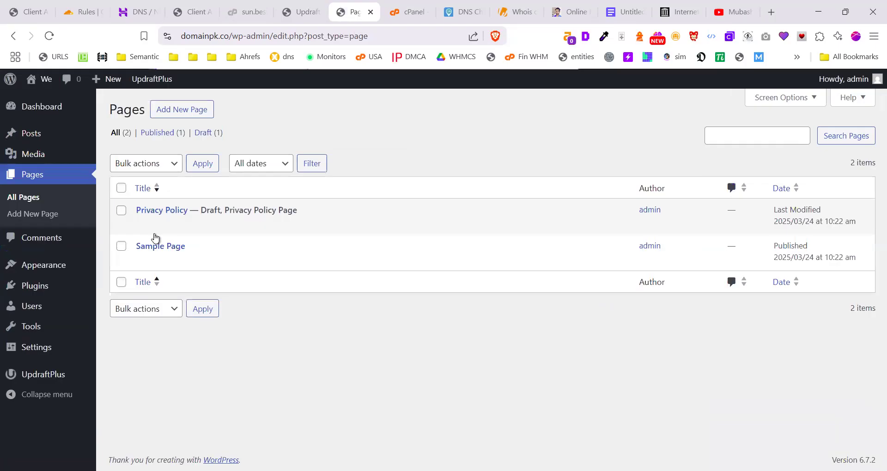
left_click(120, 189)
left_click(153, 172)
left_click(144, 213)
left_click(206, 170)
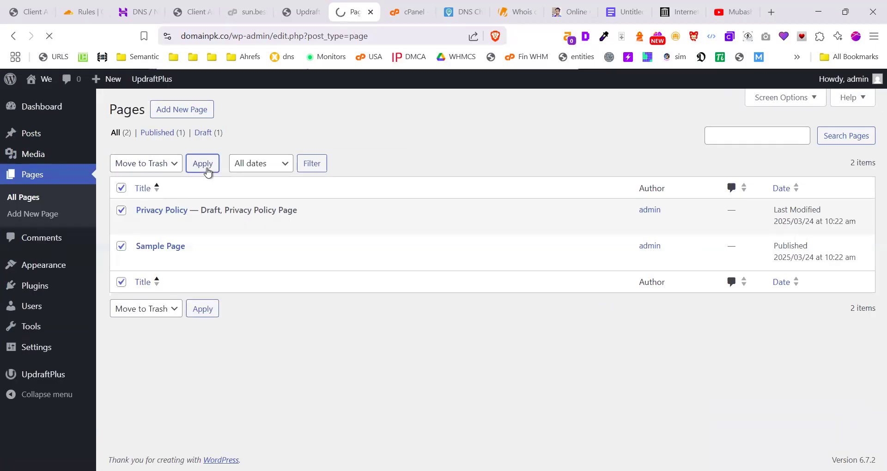
left_click(42, 111)
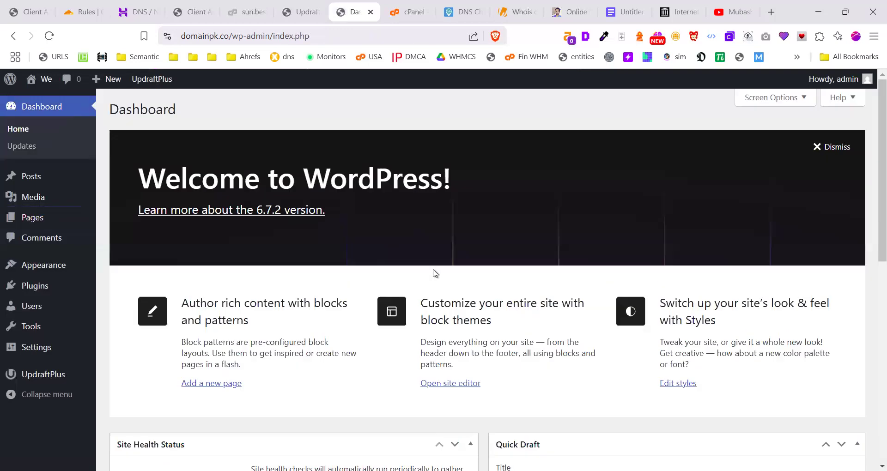
Hide the Welcome, Events and News, Quick Draft, Activity, At a Glance and Site Health dashboard panels
left_click(775, 97)
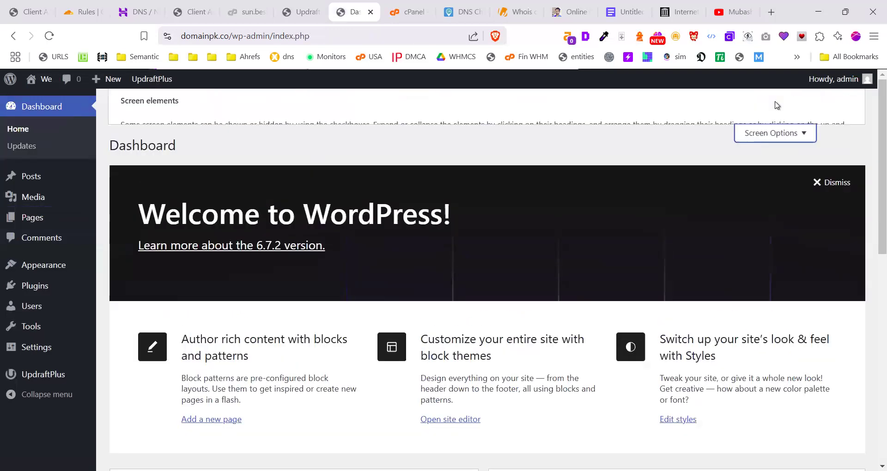
left_click(495, 162)
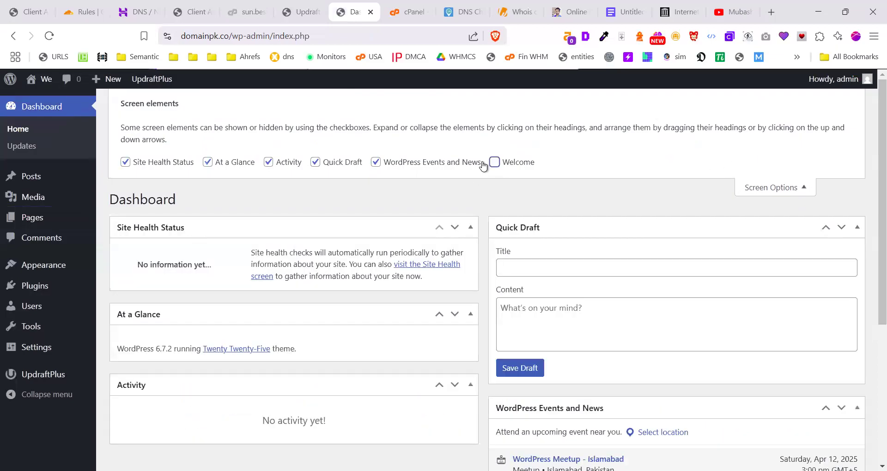
left_click(375, 161)
left_click(315, 162)
left_click(268, 161)
left_click(220, 162)
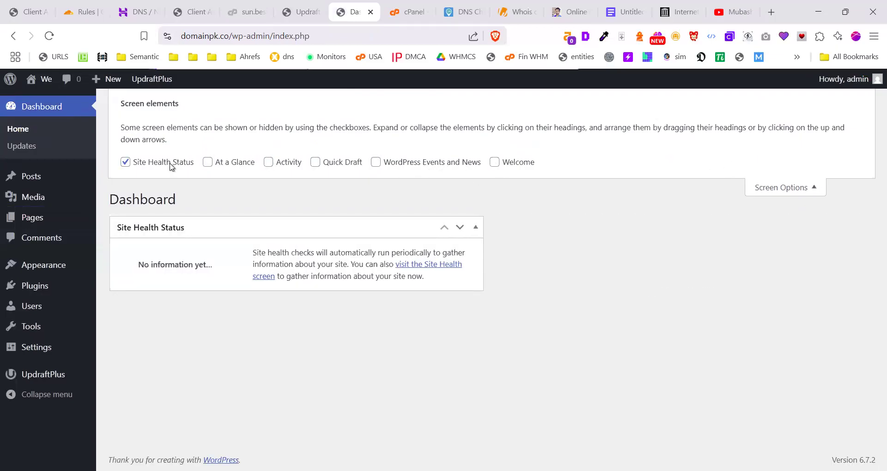
left_click(170, 163)
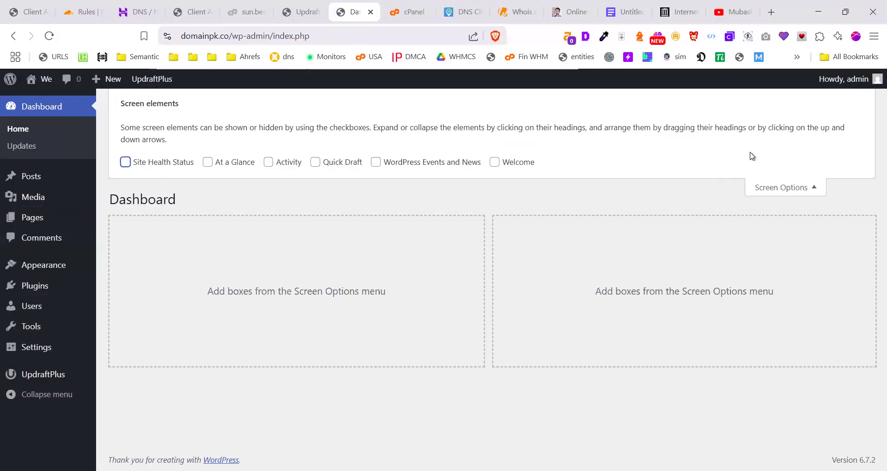
left_click(792, 189)
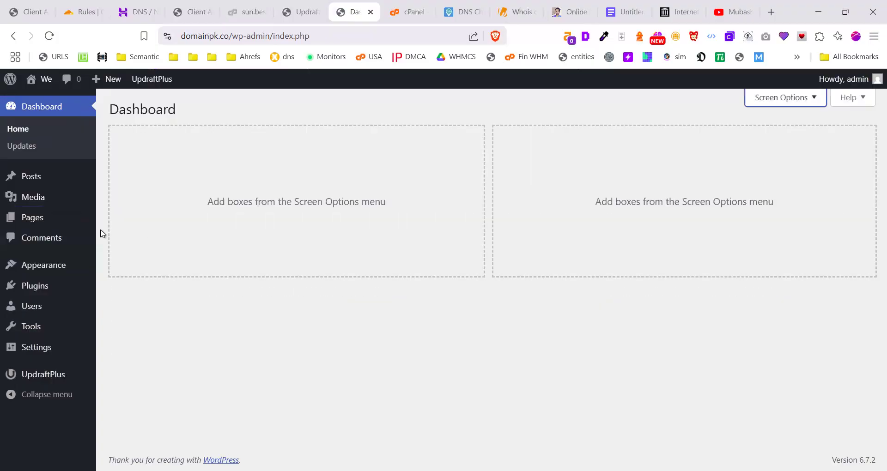
mouse_move(42, 267)
left_click(138, 276)
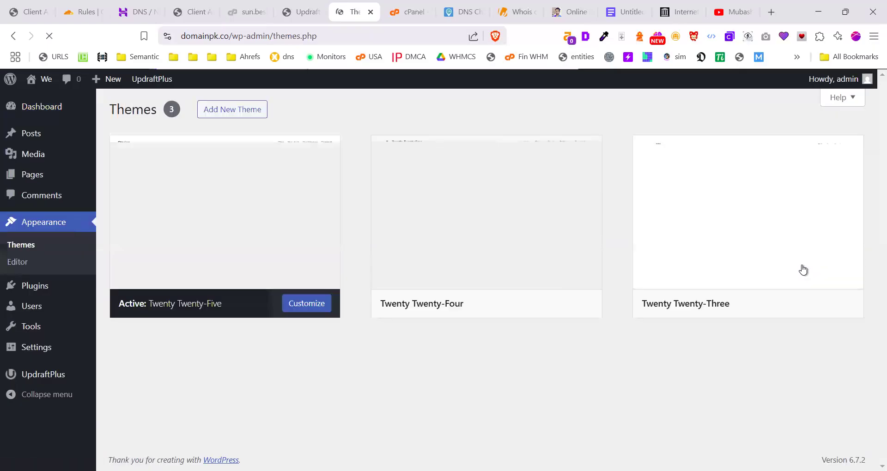
Delete the Twenty Twenty-Three theme and go to the Add Themes page
left_click(461, 231)
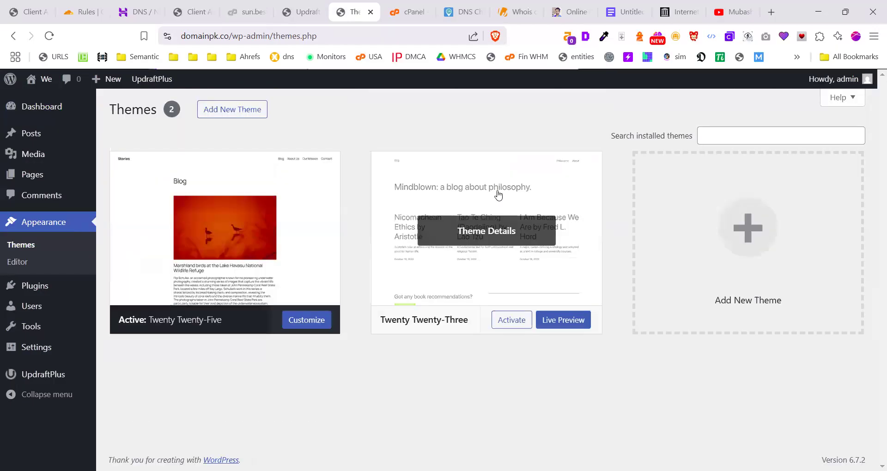
left_click(458, 198)
left_click(521, 449)
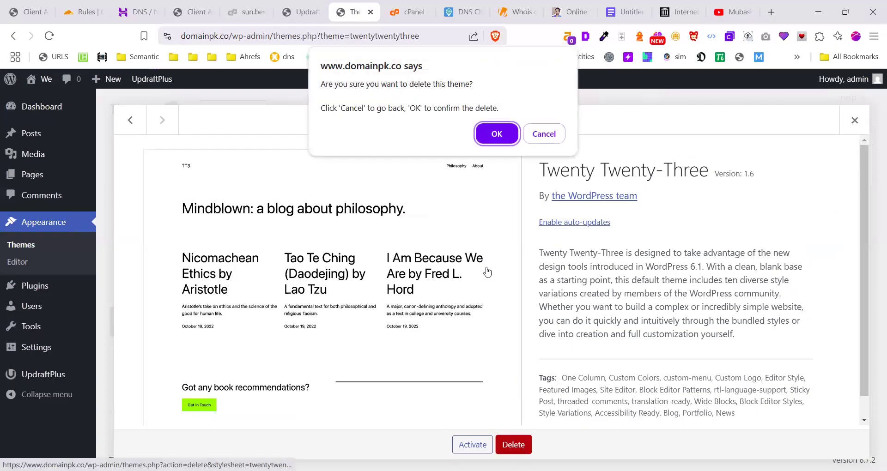
left_click(497, 134)
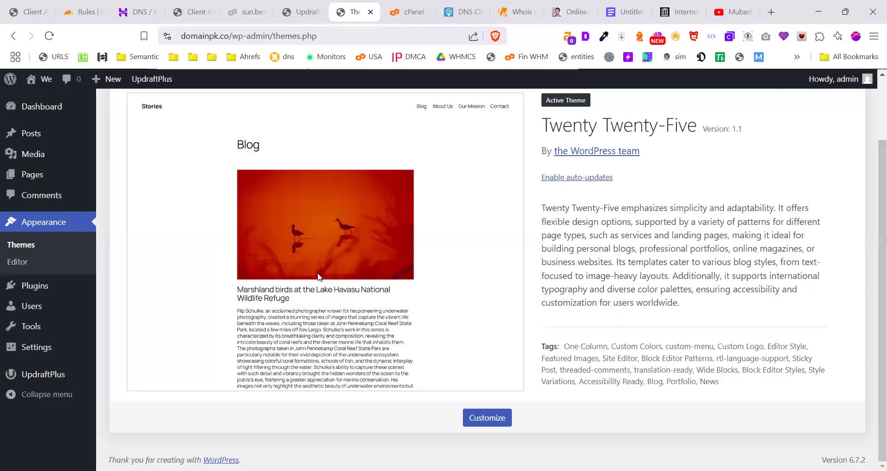
scroll(62, 217, "up", 2)
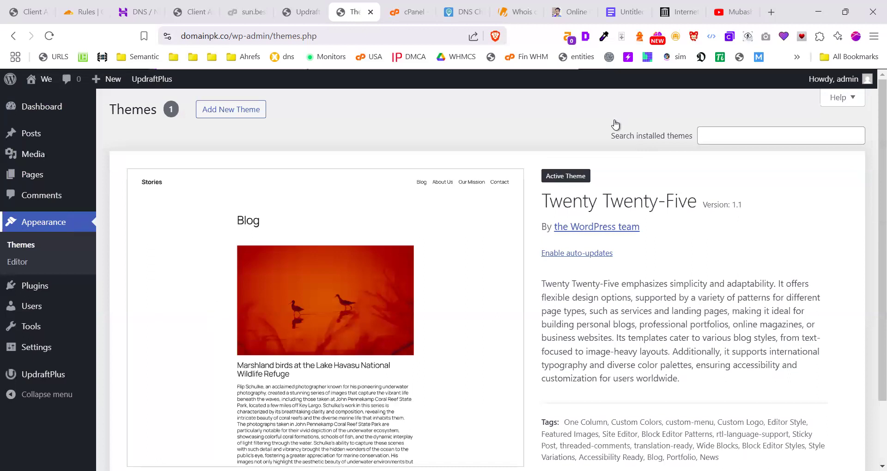
left_click(250, 110)
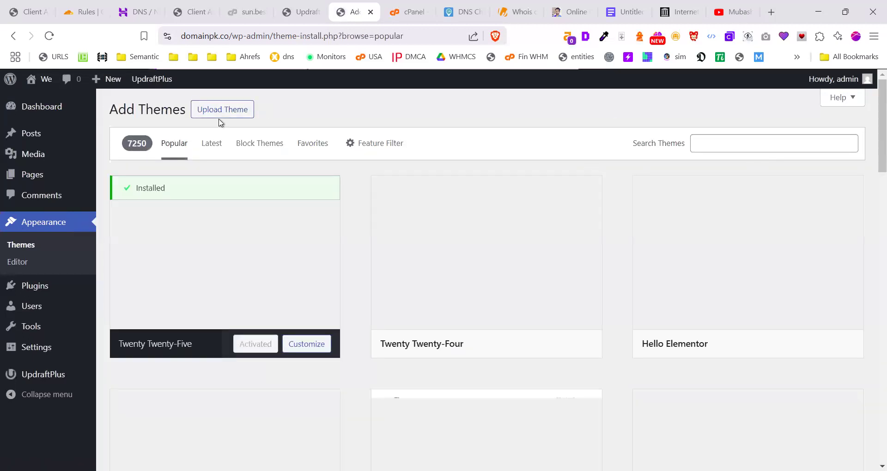
Search themes for 'kadence', install the Kadence theme and activate it
left_click(231, 110)
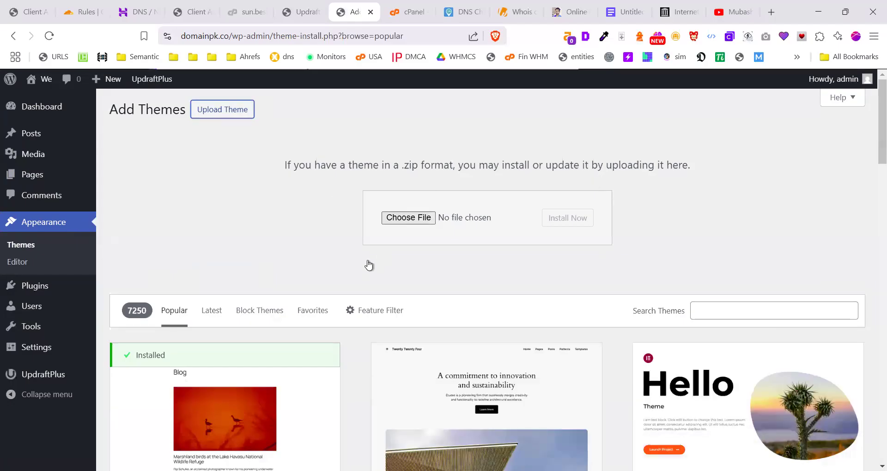
scroll(517, 277, "down", 1)
scroll(517, 277, "up", 1)
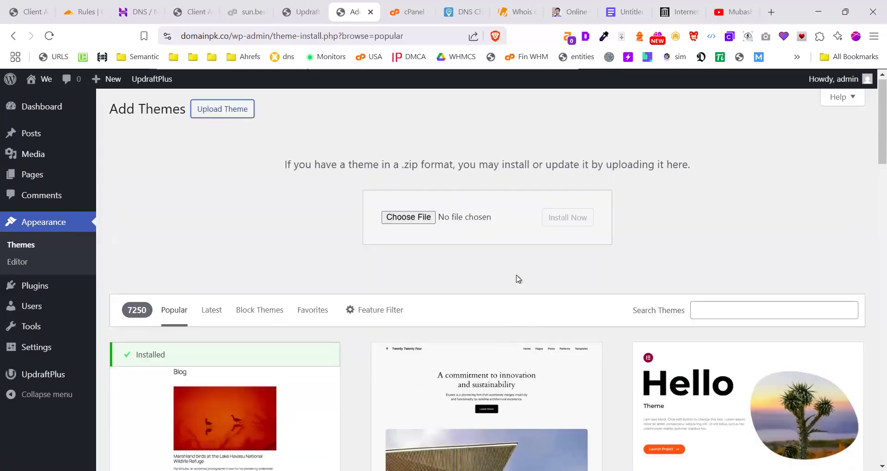
left_click(748, 314)
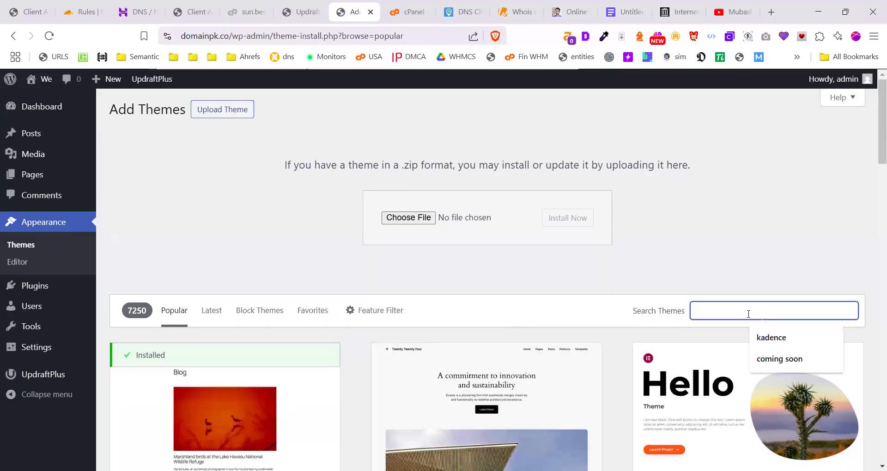
type("ka")
key("Down")
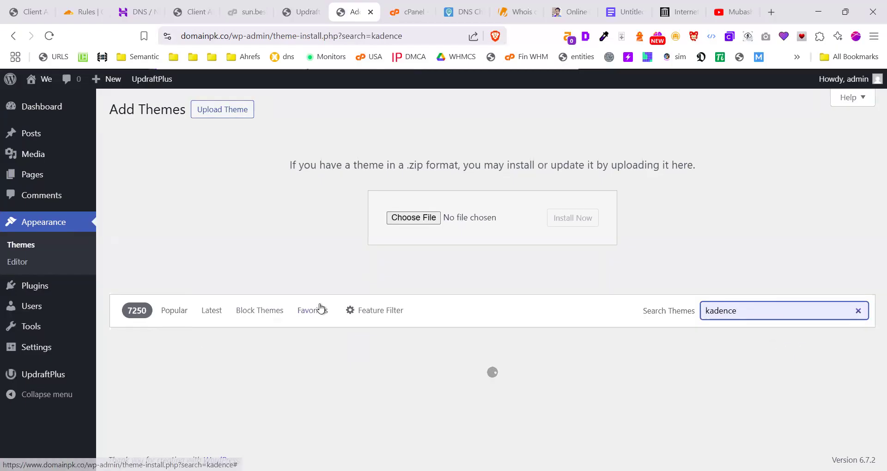
scroll(270, 352, "down", 5)
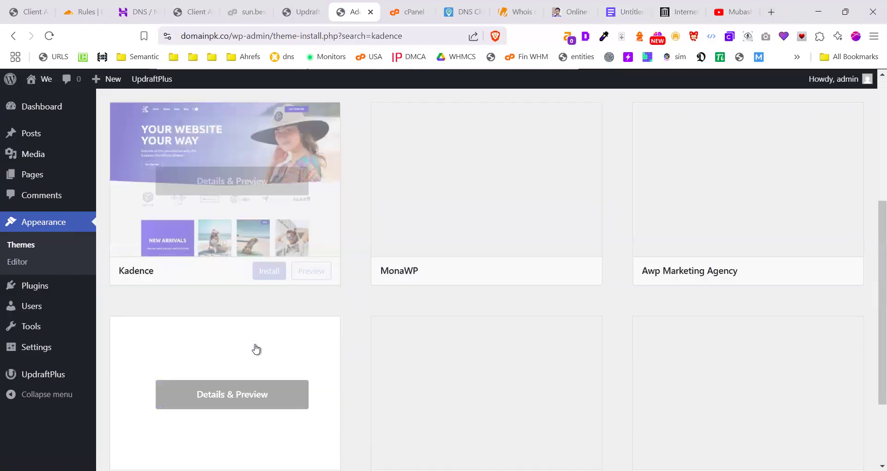
left_click(271, 272)
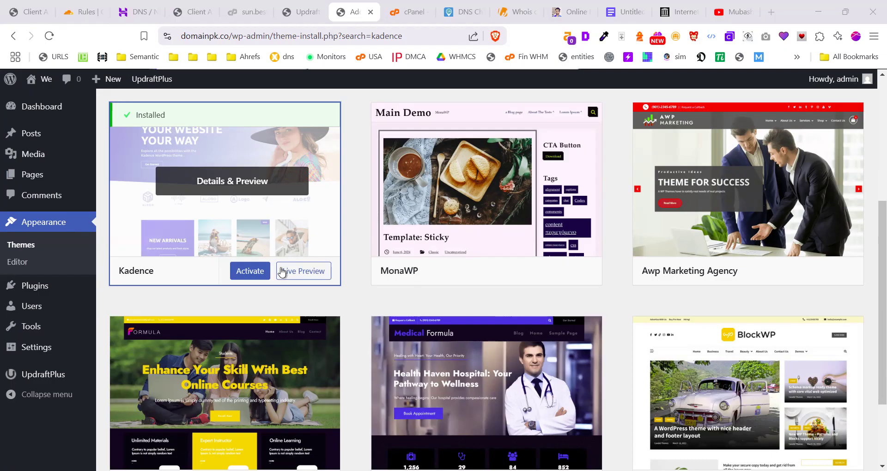
left_click(262, 271)
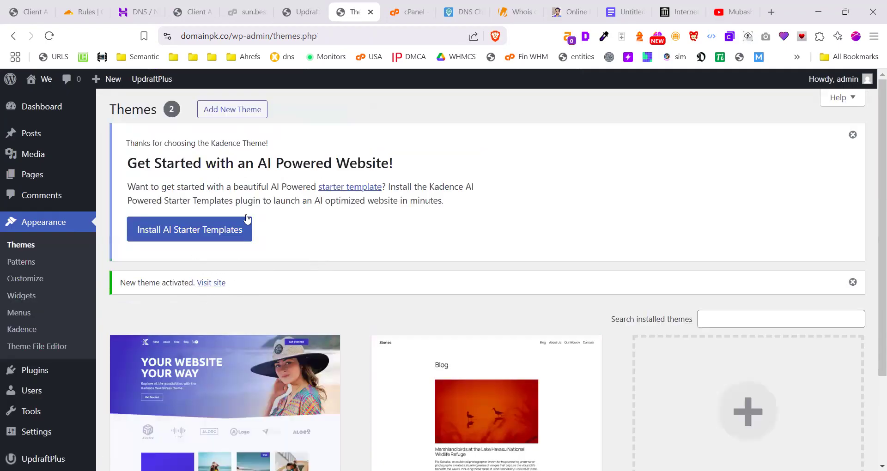
Dismiss the Kadence notice and delete the Twenty Twenty-Five theme
left_click(853, 134)
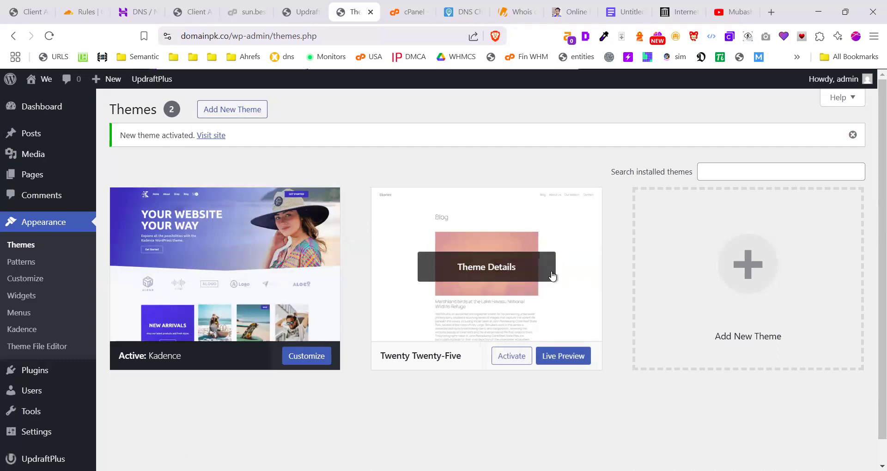
left_click(480, 277)
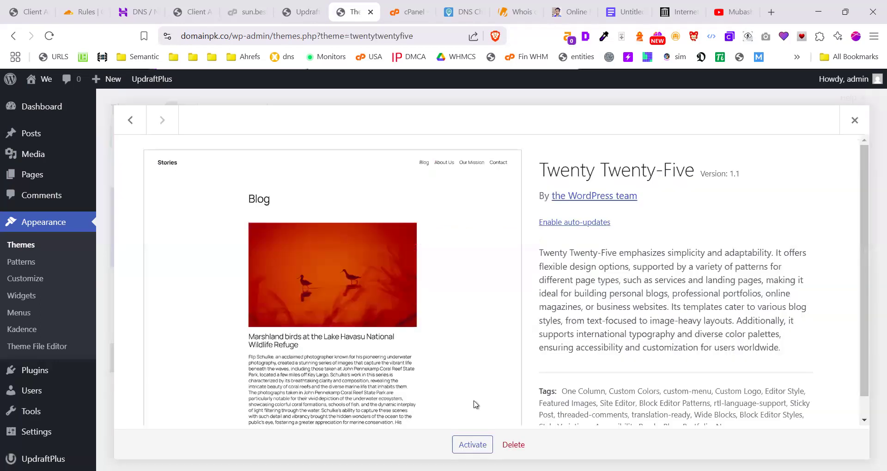
left_click(514, 445)
left_click(498, 134)
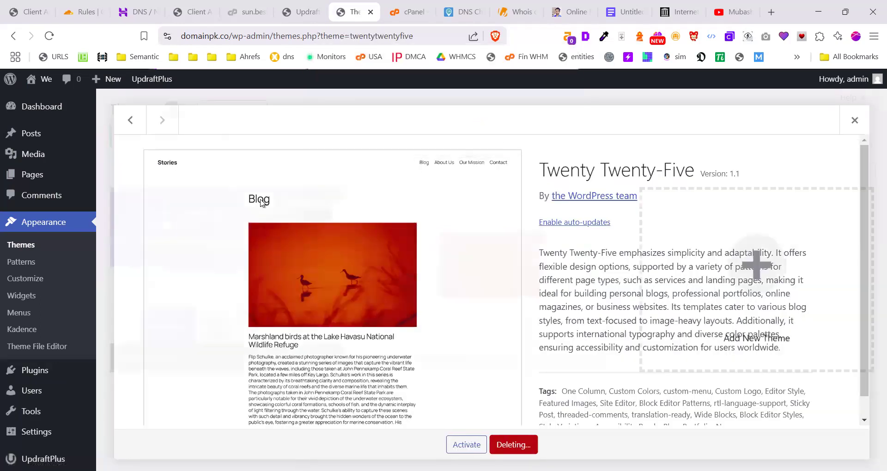
Enable auto-updates for the Kadence theme
scroll(310, 219, "up", 3)
scroll(309, 219, "down", 1)
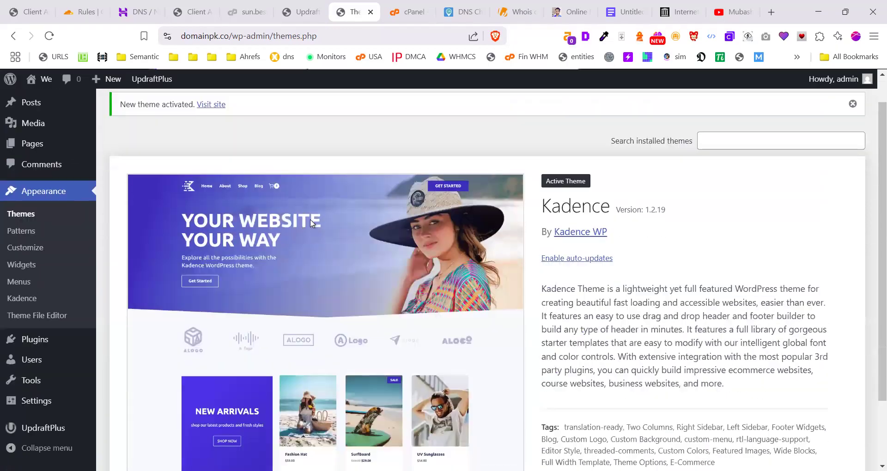
scroll(601, 296, "up", 1)
left_click(599, 259)
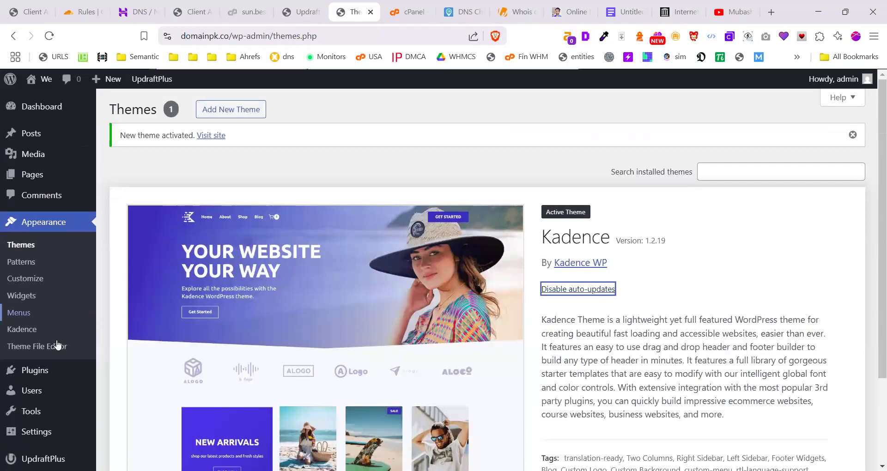
left_click(44, 332)
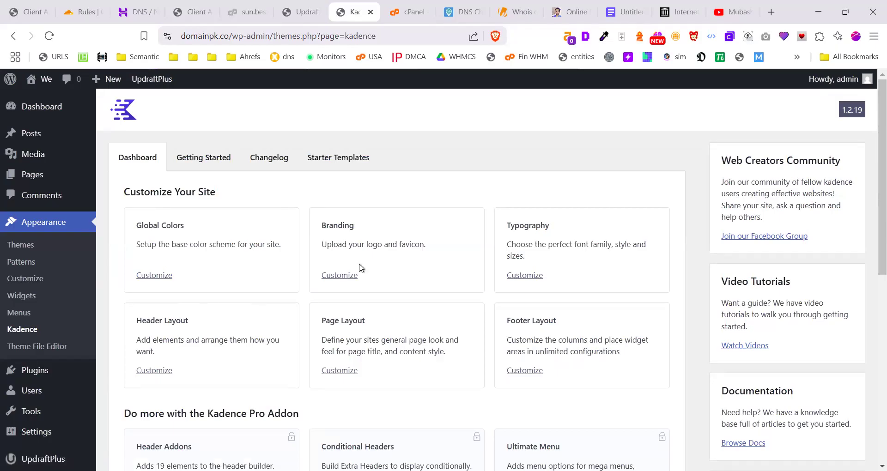
Scroll the Kadence dashboard to view its Kadence Pro Addon features
scroll(362, 268, "down", 8)
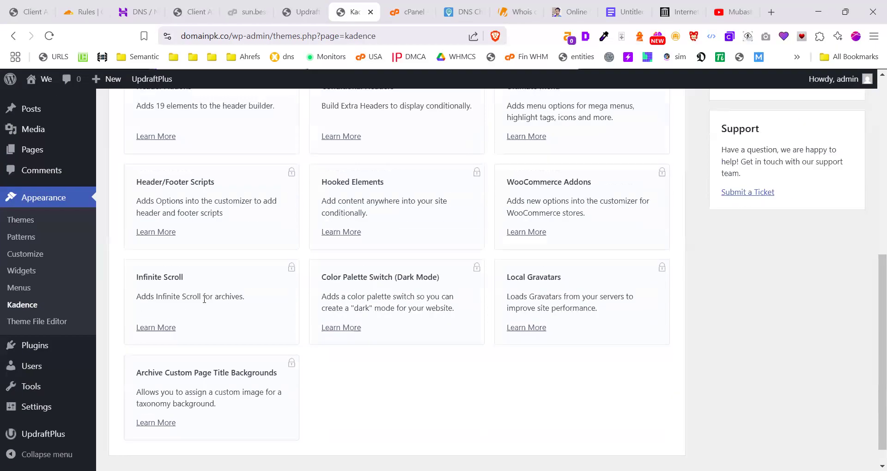
scroll(203, 319, "up", 4)
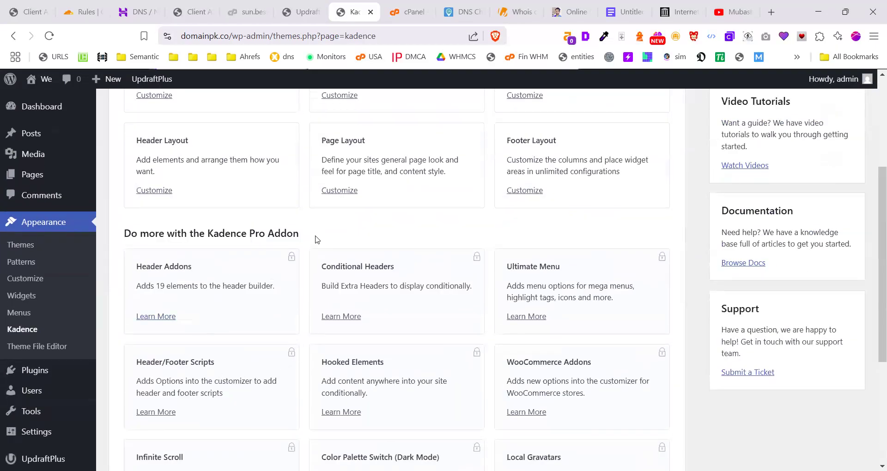
scroll(284, 307, "up", 4)
left_click_drag(228, 414, 288, 413)
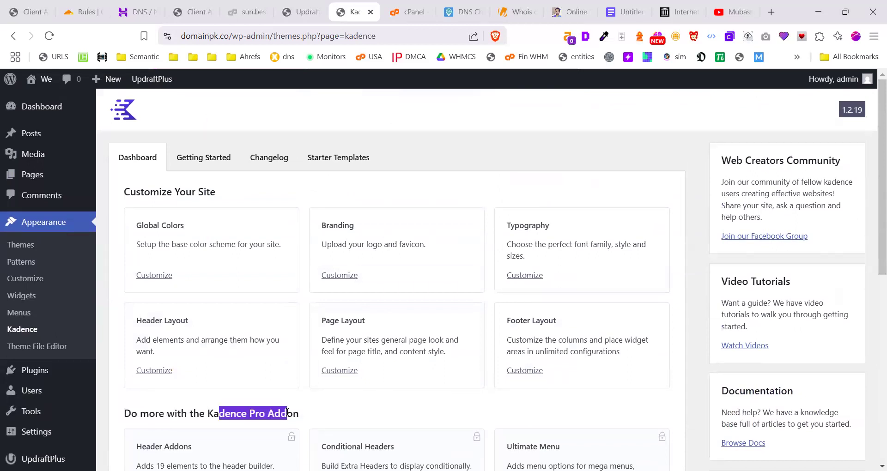
scroll(323, 400, "down", 1)
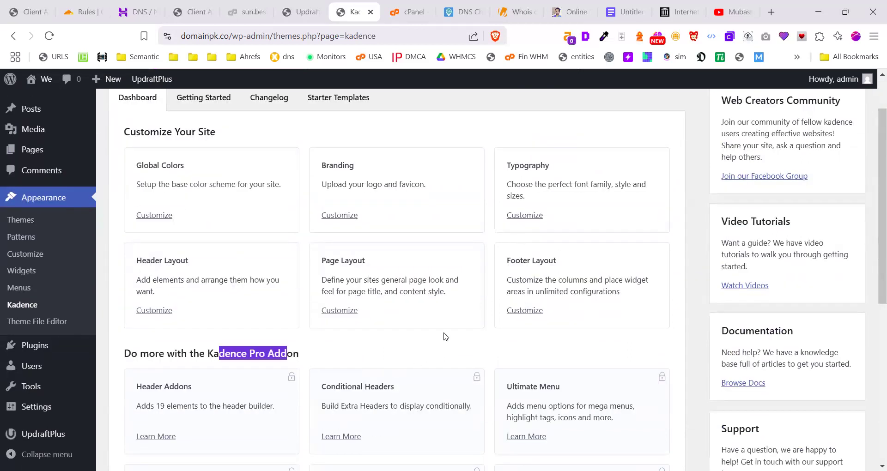
scroll(327, 331, "up", 1)
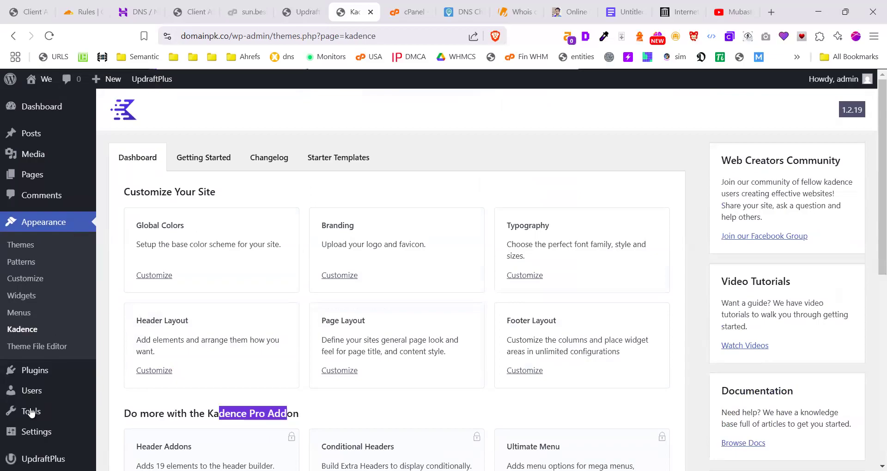
Open the Add Plugins page from the Plugins menu
left_click(47, 377)
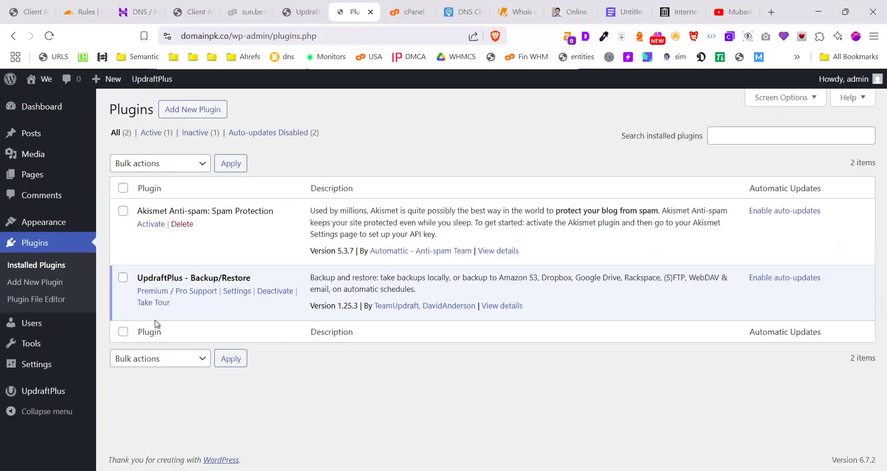
left_click(195, 110)
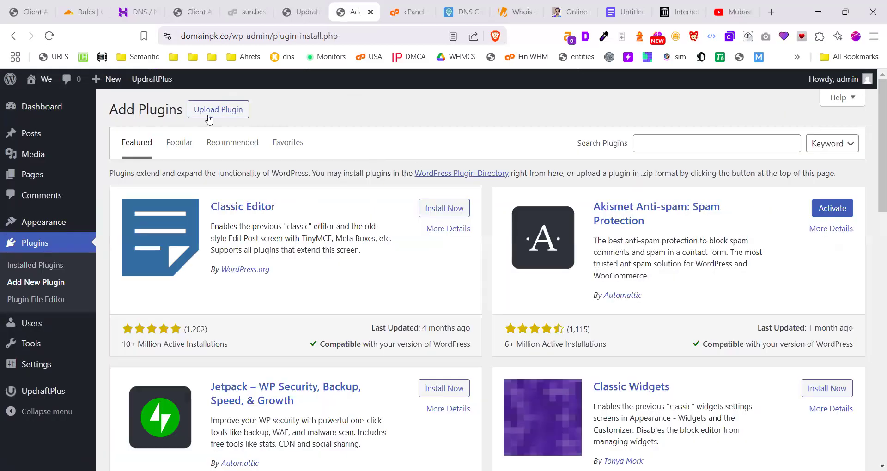
left_click(209, 118)
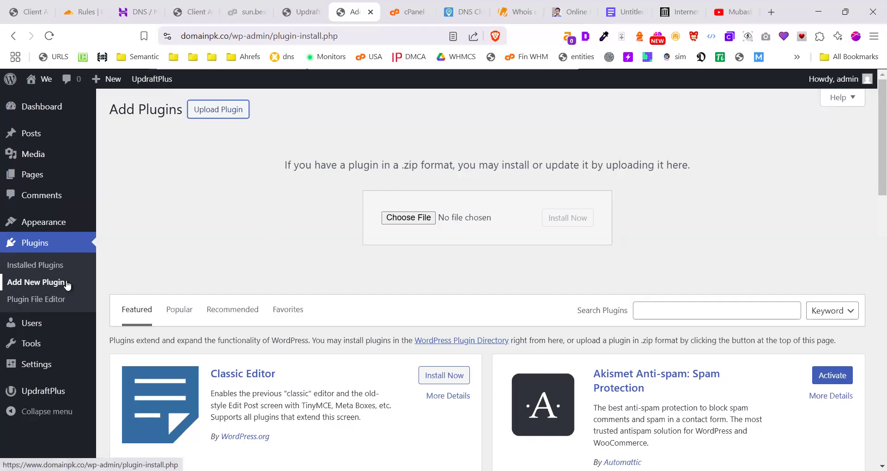
Install LiteSpeed Cache from a 'litespeed' search, then search plugins for 'admin'
left_click(705, 303)
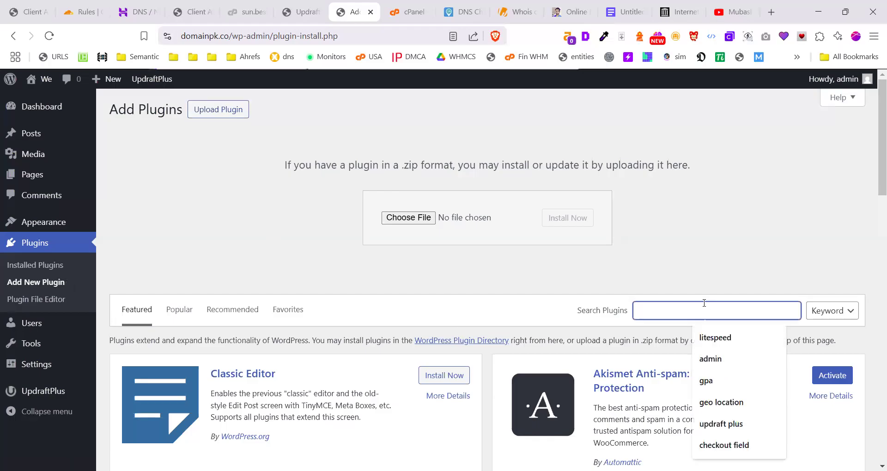
key("Down")
key("Return")
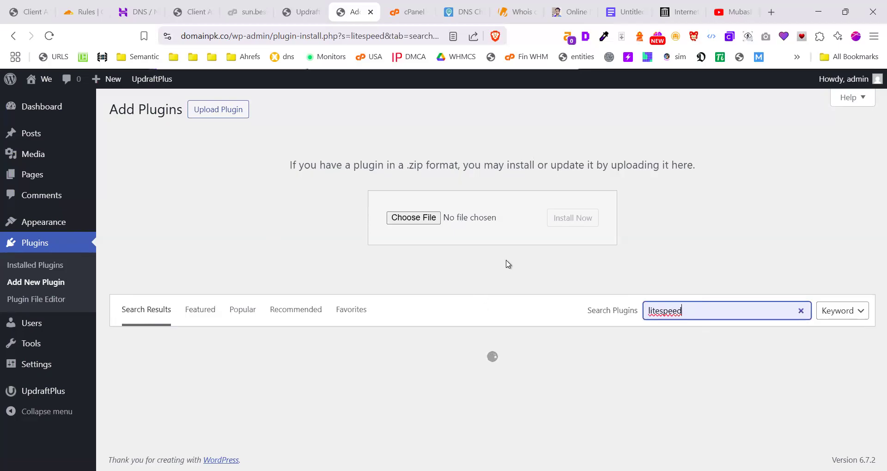
scroll(333, 300, "down", 3)
left_click(455, 260)
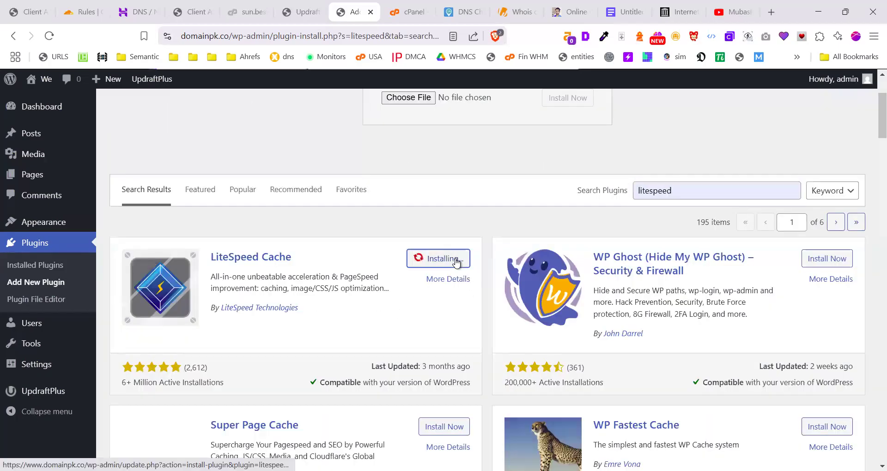
left_click_drag(694, 187, 618, 197)
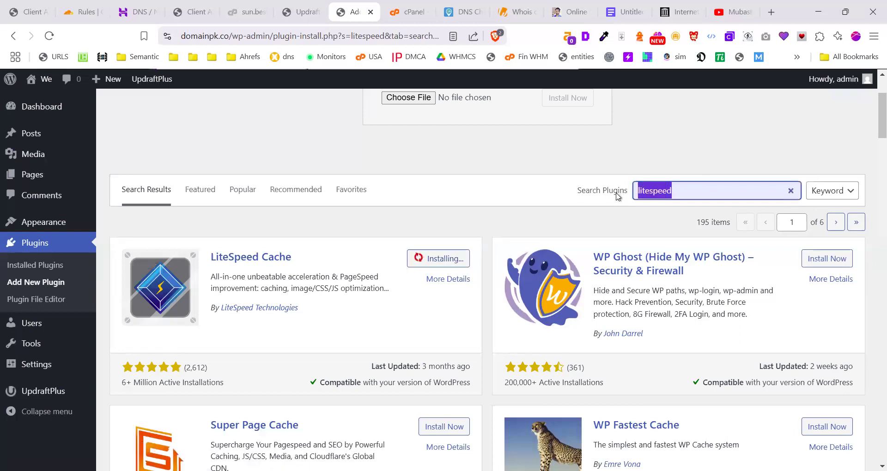
type("admin")
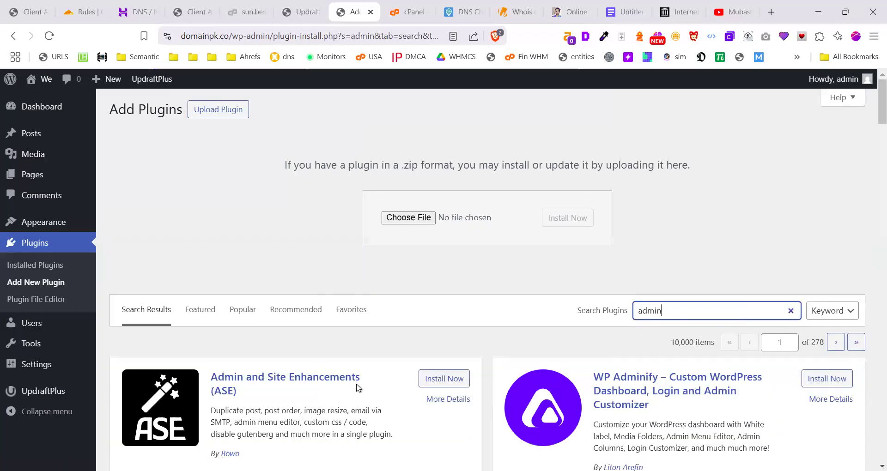
Install Admin and Site Enhancements, then search 'solid', install Solid Security, and empty the search box
scroll(359, 388, "down", 1)
left_click(439, 319)
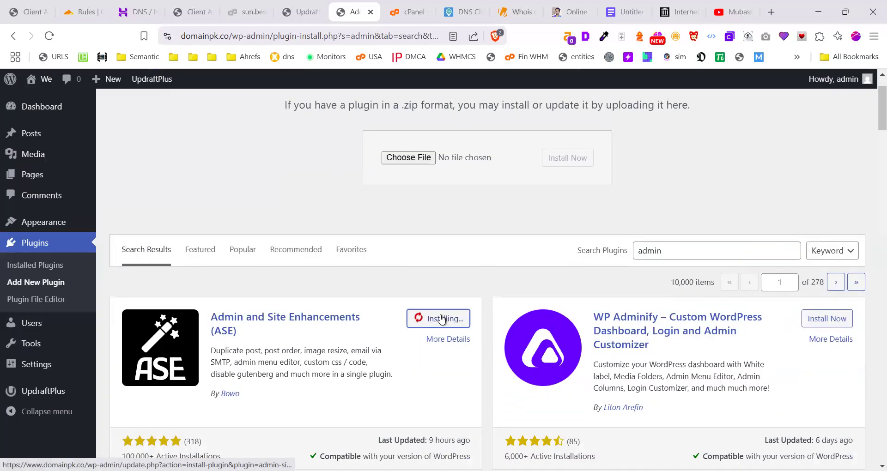
scroll(442, 318, "up", 1)
scroll(675, 309, "up", 1)
double_click(681, 309)
key("BackSpace")
type("solid")
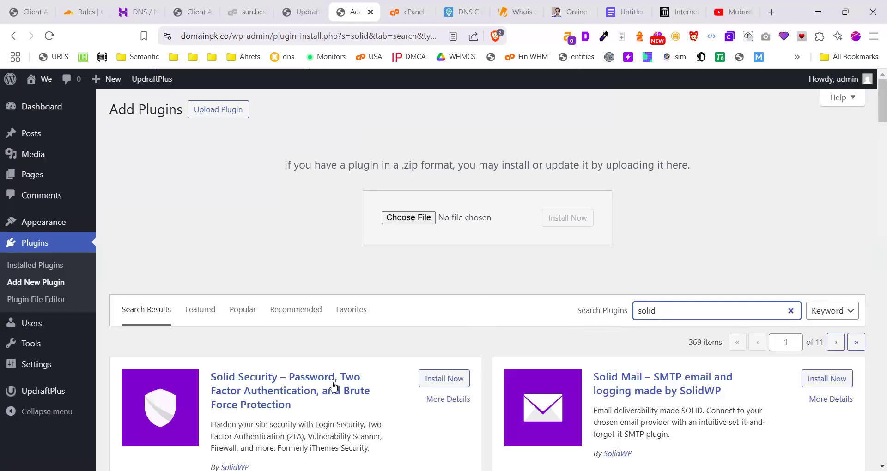
left_click(435, 378)
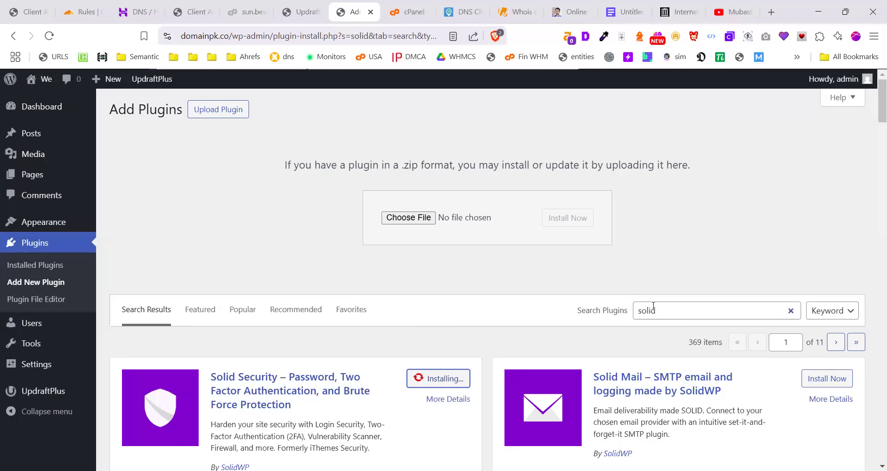
left_click_drag(665, 307, 594, 317)
key("BackSpace")
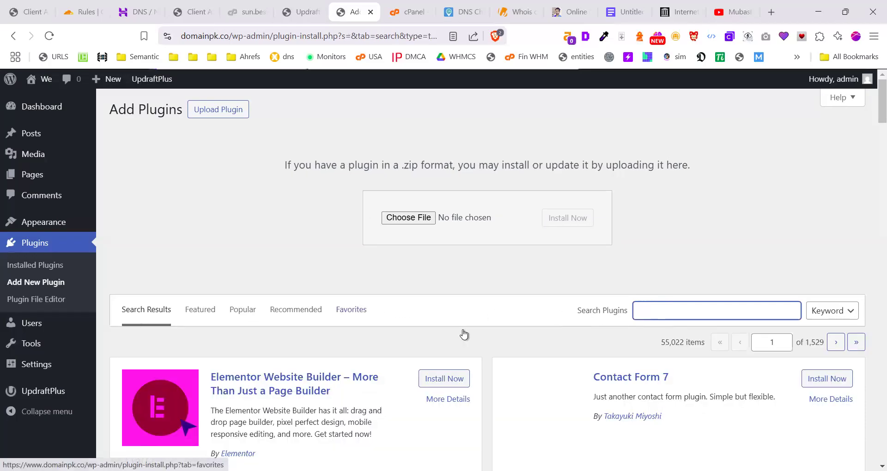
Search the plugin directory for 'rank math', review the results, then delete the search text
scroll(649, 324, "down", 2)
scroll(720, 357, "up", 2)
scroll(731, 315, "down", 3)
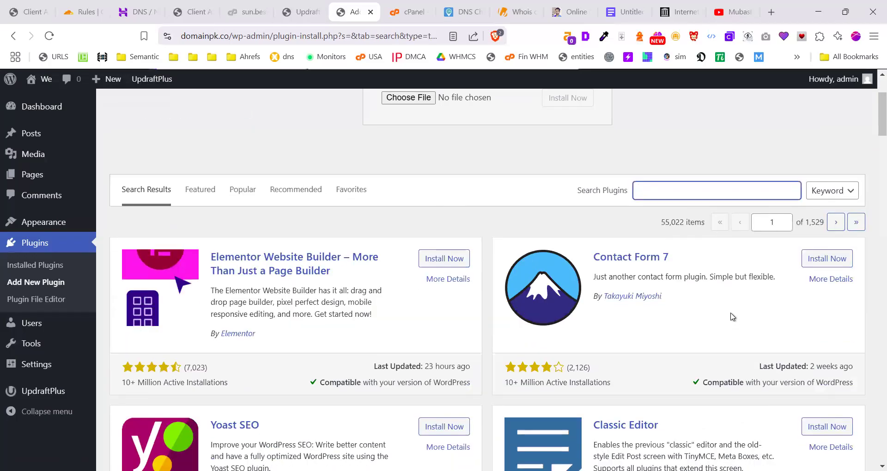
scroll(740, 333, "up", 2)
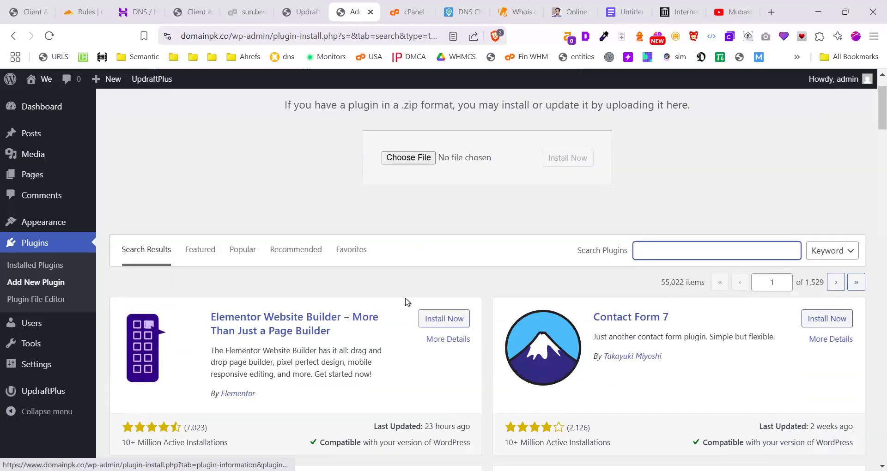
scroll(580, 309, "up", 1)
left_click(656, 323)
type("rabn")
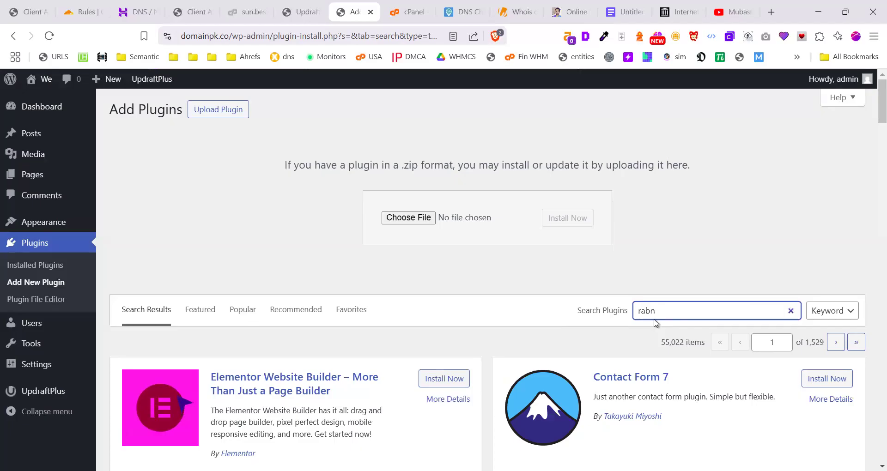
key("BackSpace")
key("BackSpace")
type("nk")
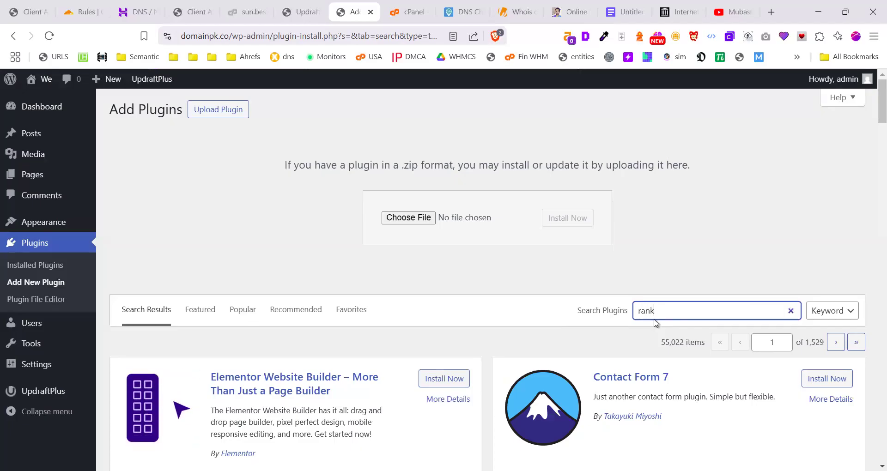
type(" math")
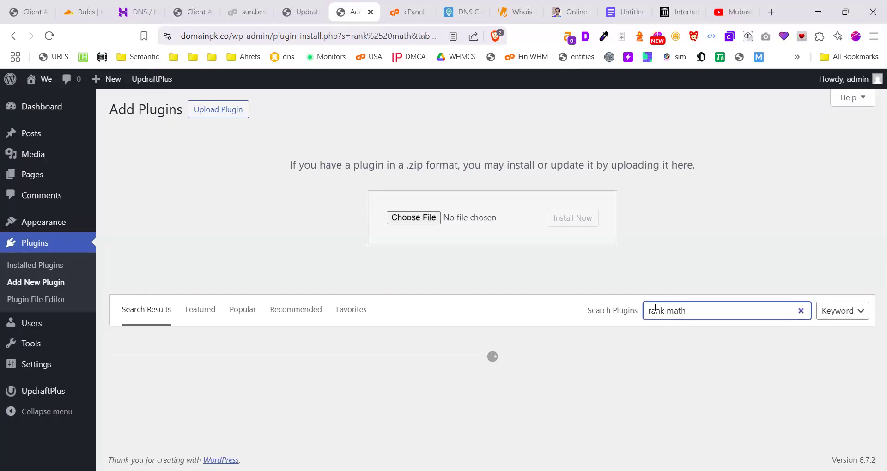
left_click(665, 312)
key("BackSpace")
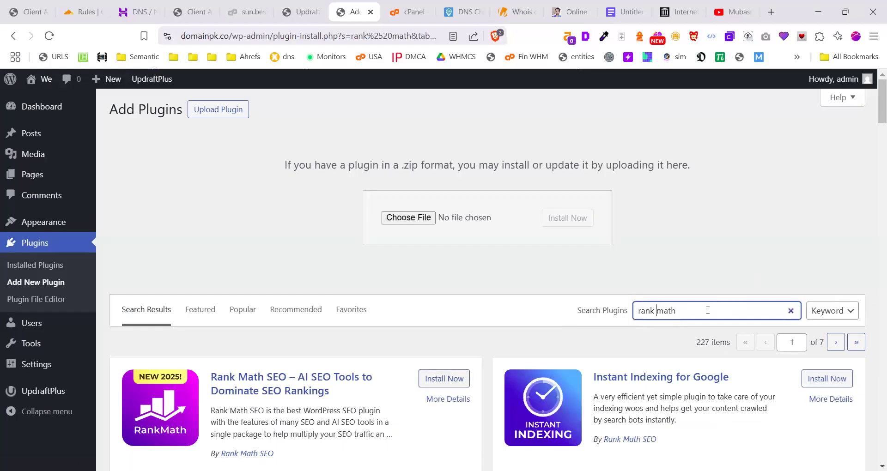
left_click_drag(708, 311, 633, 316)
key("BackSpace")
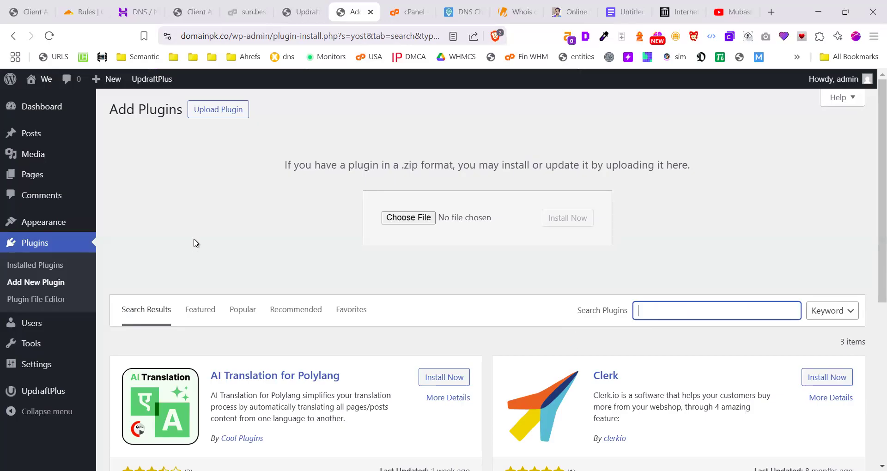
Install the Yoast SEO plugin from the results
scroll(218, 246, "down", 4)
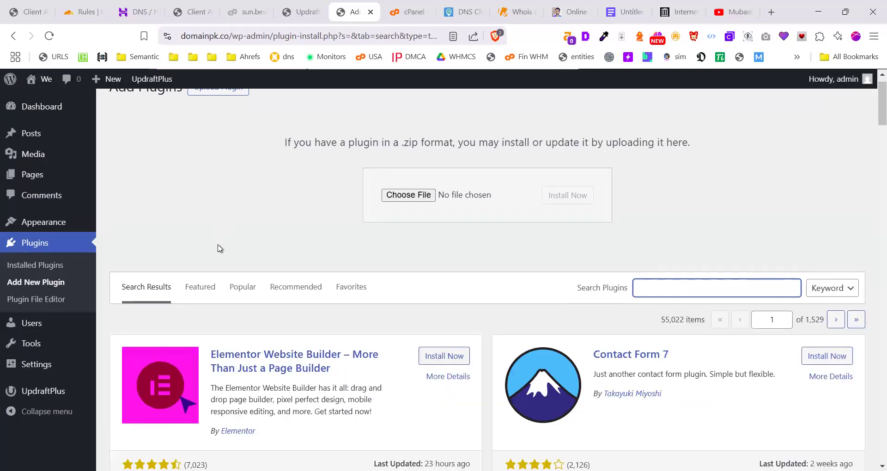
left_click(442, 367)
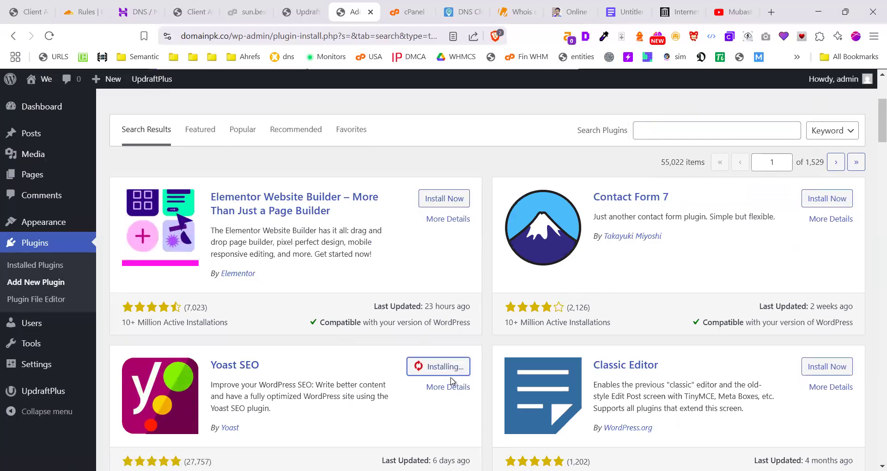
scroll(451, 381, "down", 4)
scroll(476, 353, "down", 4)
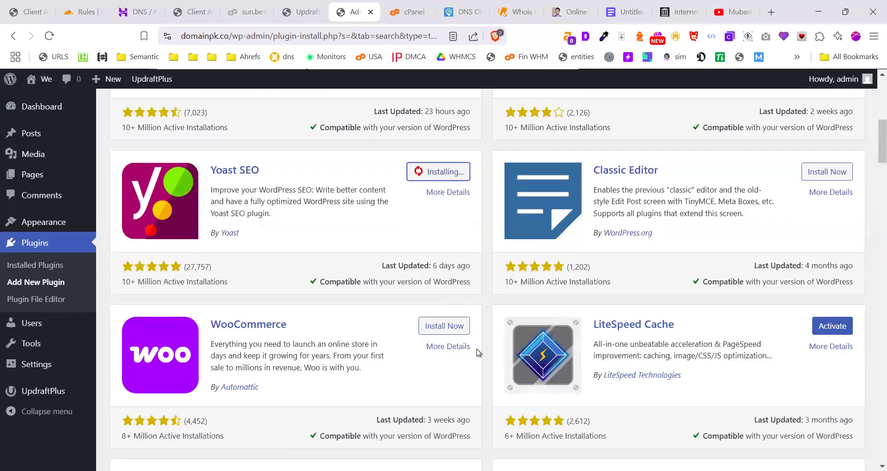
scroll(534, 341, "down", 4)
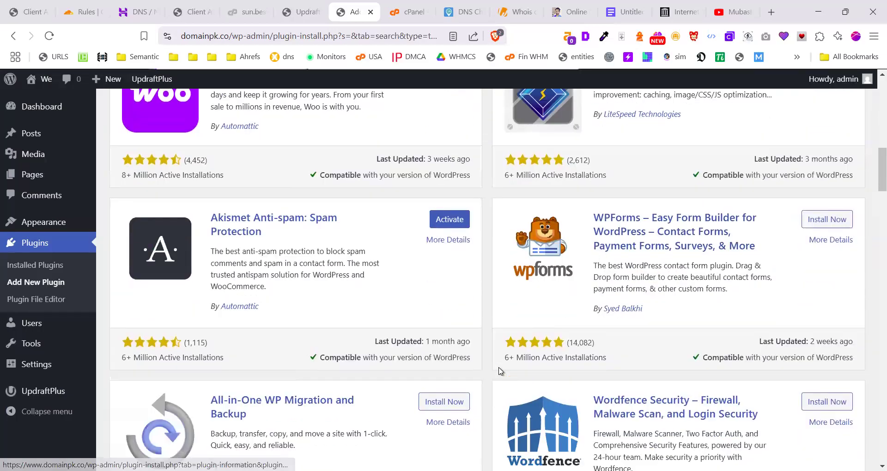
scroll(396, 317, "down", 4)
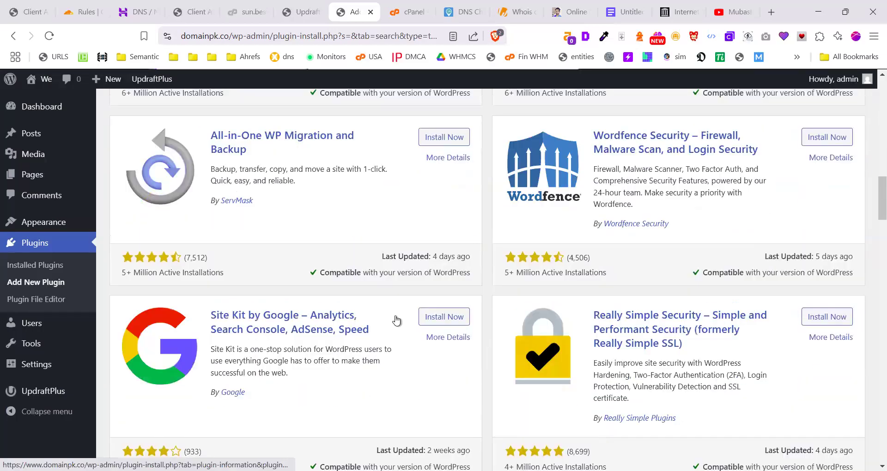
scroll(452, 350, "down", 2)
scroll(452, 349, "down", 10)
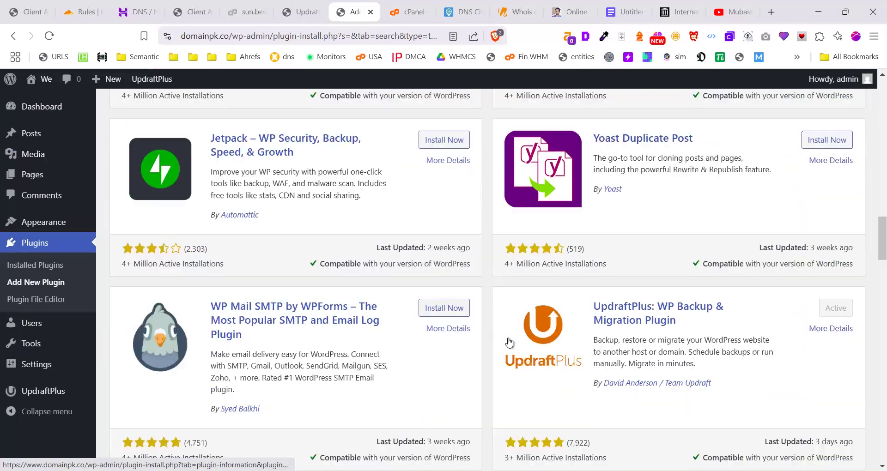
scroll(479, 351, "up", 2)
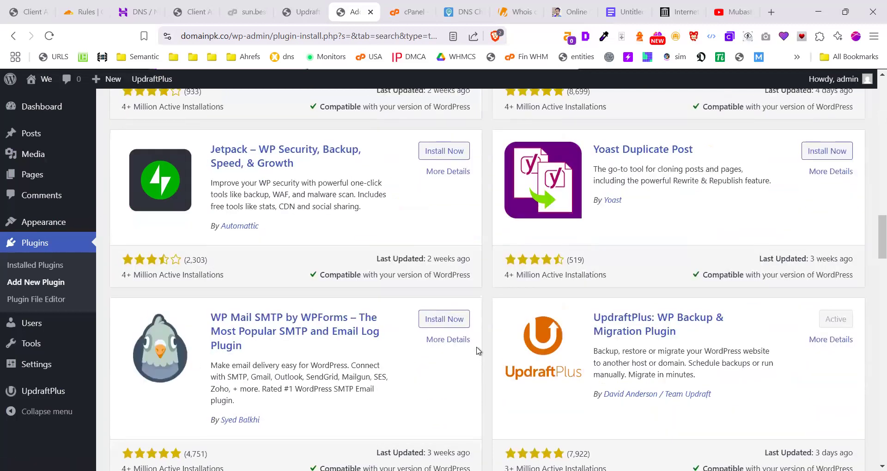
Install the WP Mail SMTP plugin and scroll through the remaining plugin catalogue
left_click(447, 323)
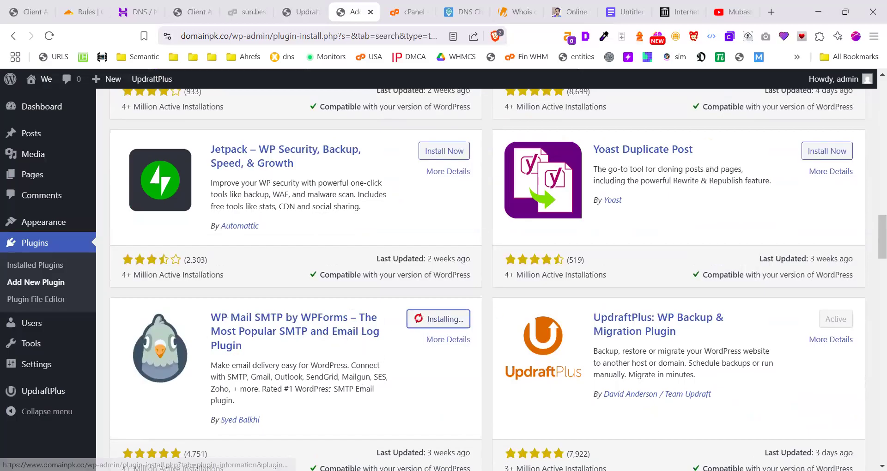
scroll(483, 357, "down", 4)
scroll(427, 322, "down", 5)
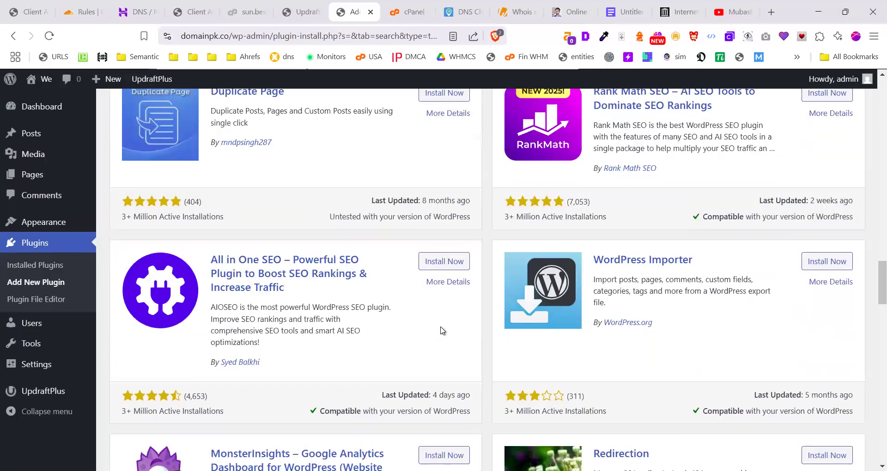
scroll(498, 346, "down", 2)
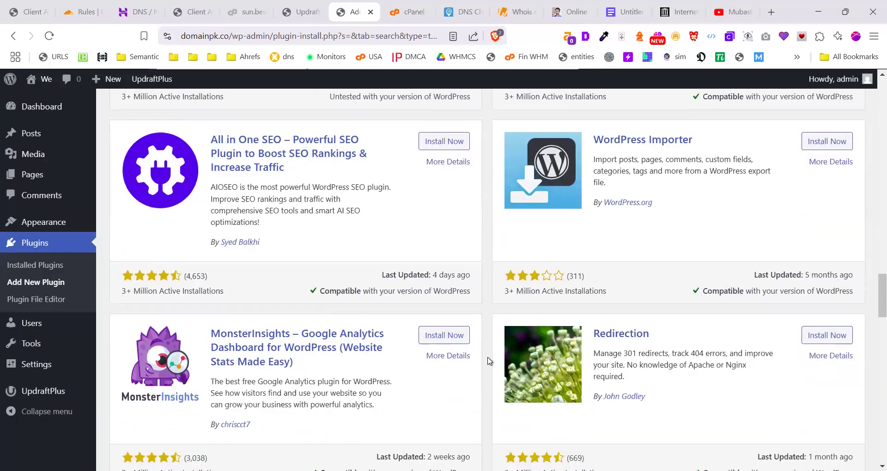
scroll(490, 361, "down", 5)
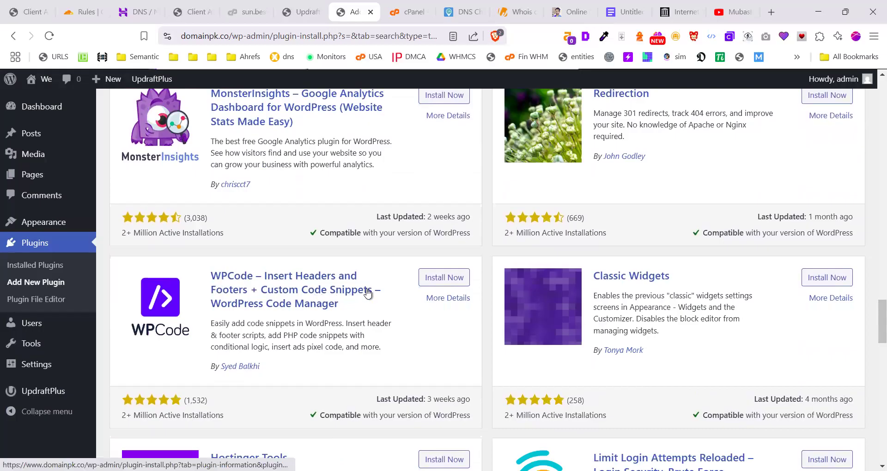
scroll(369, 294, "down", 1)
scroll(368, 289, "down", 5)
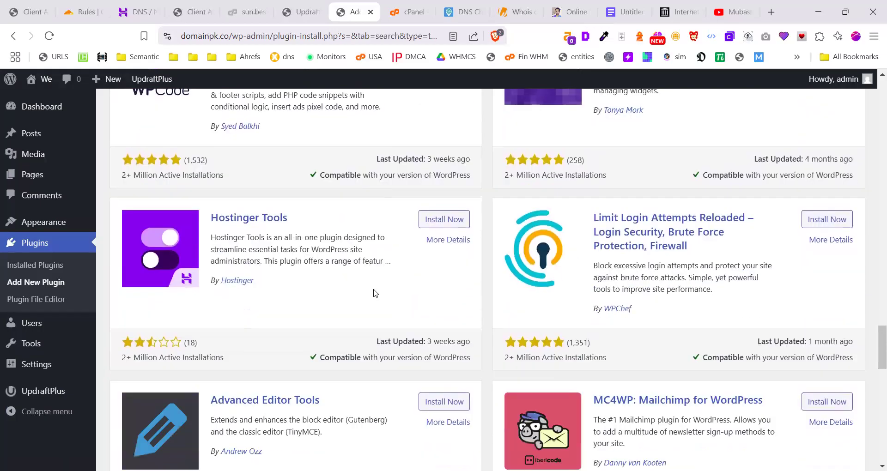
scroll(413, 305, "down", 4)
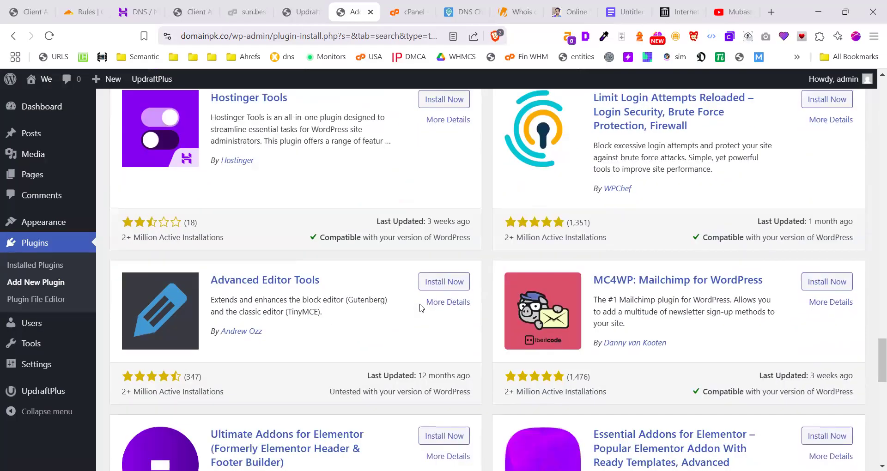
scroll(412, 324, "down", 10)
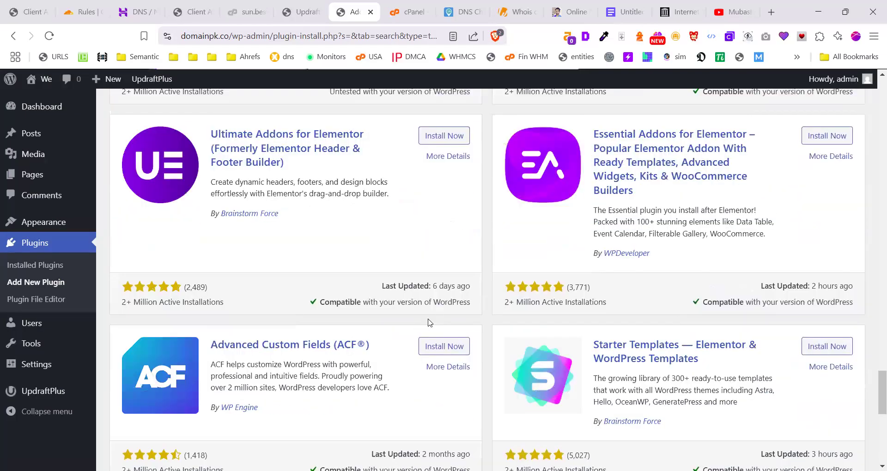
scroll(428, 319, "down", 1)
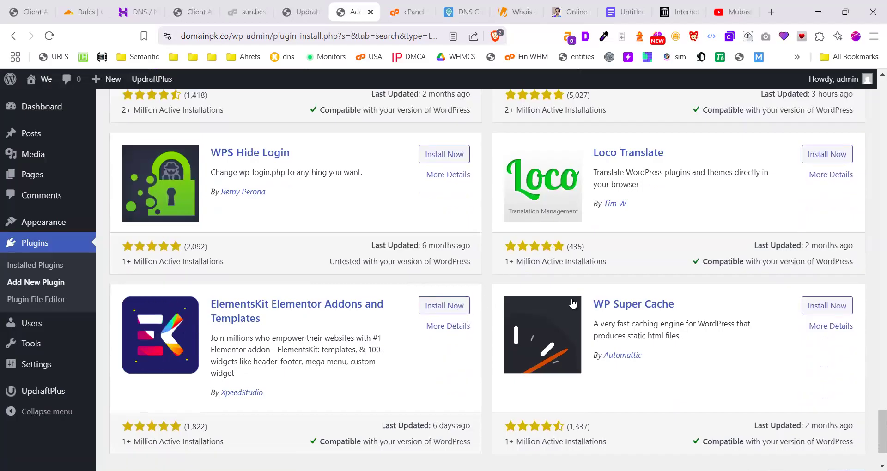
scroll(522, 333, "down", 2)
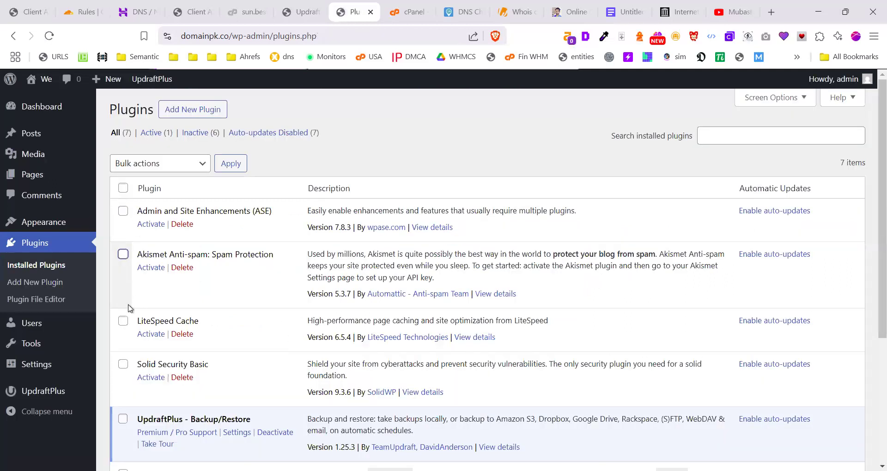
Tick Admin and Site Enhancements, LiteSpeed Cache and Solid Security Basic, then apply the Activate bulk action
left_click(123, 210)
left_click(123, 321)
left_click(123, 364)
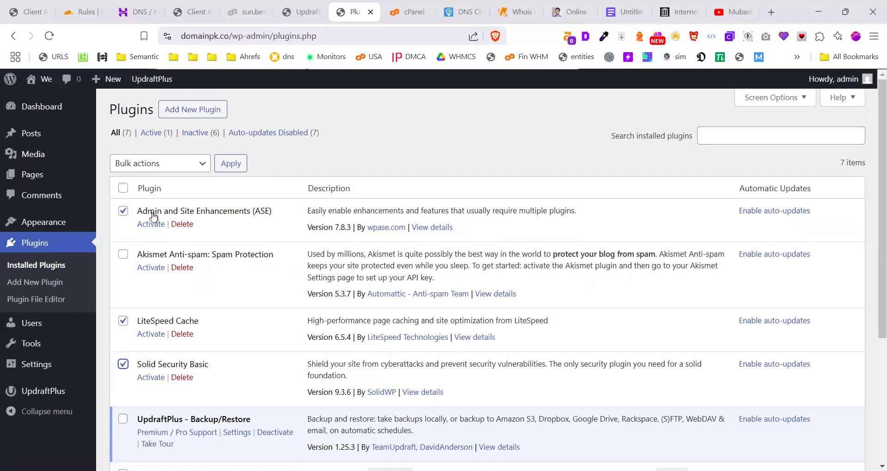
left_click(157, 163)
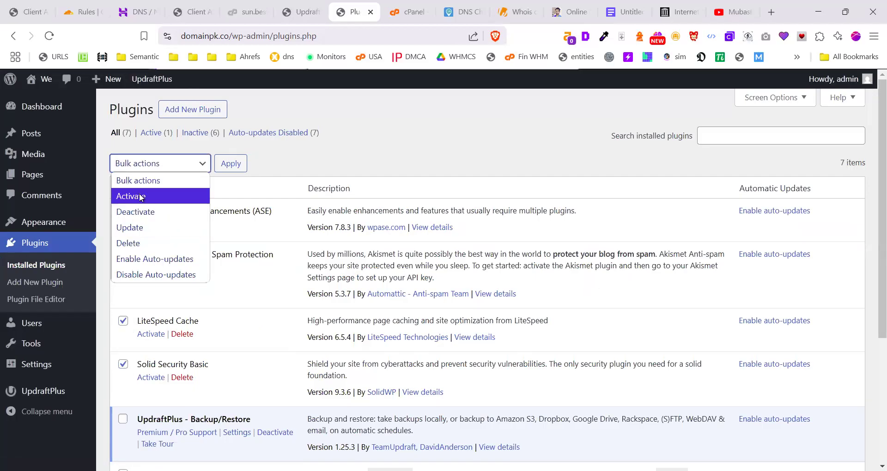
left_click(141, 197)
left_click(243, 167)
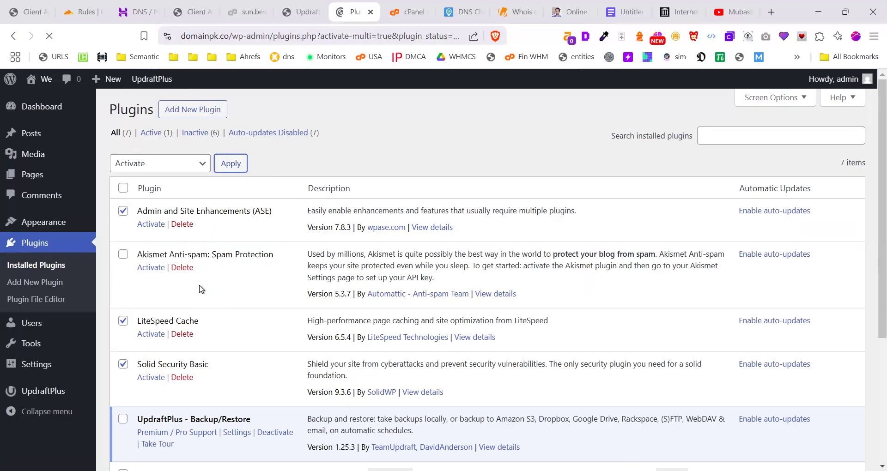
scroll(169, 354, "down", 1)
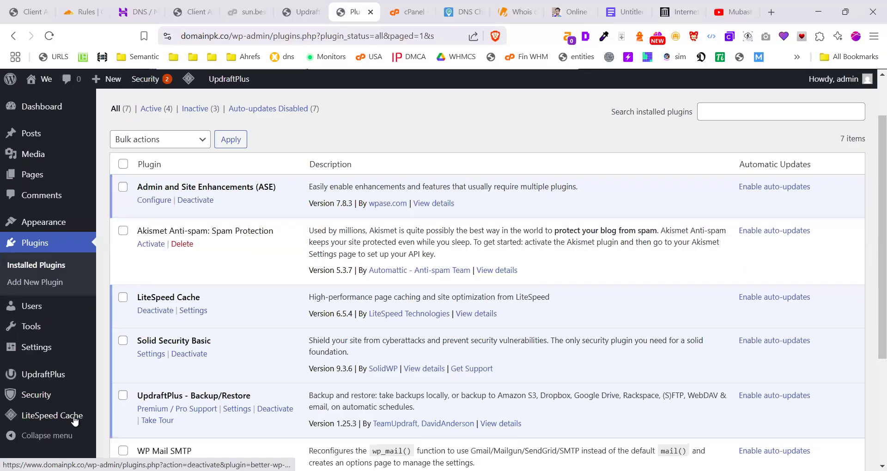
Go to LiteSpeed Cache's Presets page via its dashboard and general settings
mouse_move(74, 416)
left_click(132, 285)
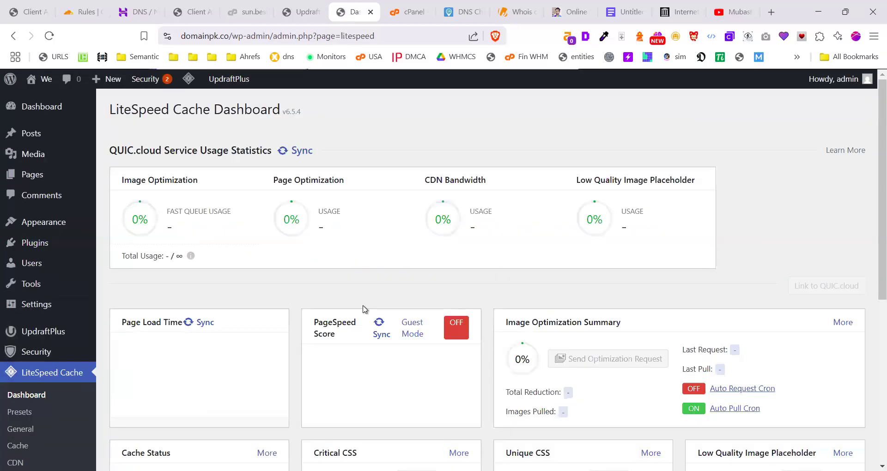
scroll(196, 318, "down", 5)
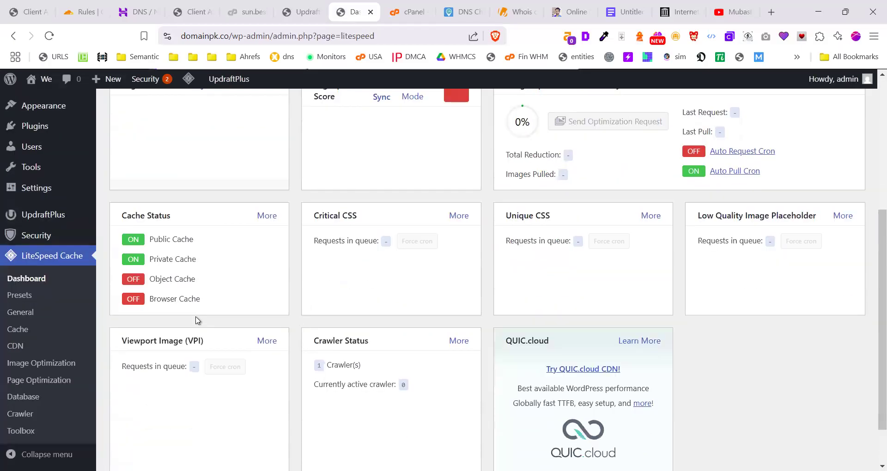
left_click(36, 318)
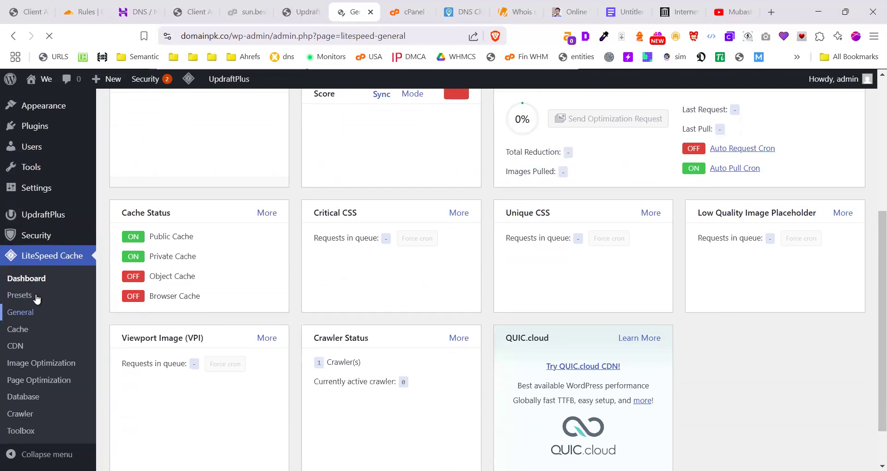
left_click(23, 299)
scroll(403, 267, "down", 2)
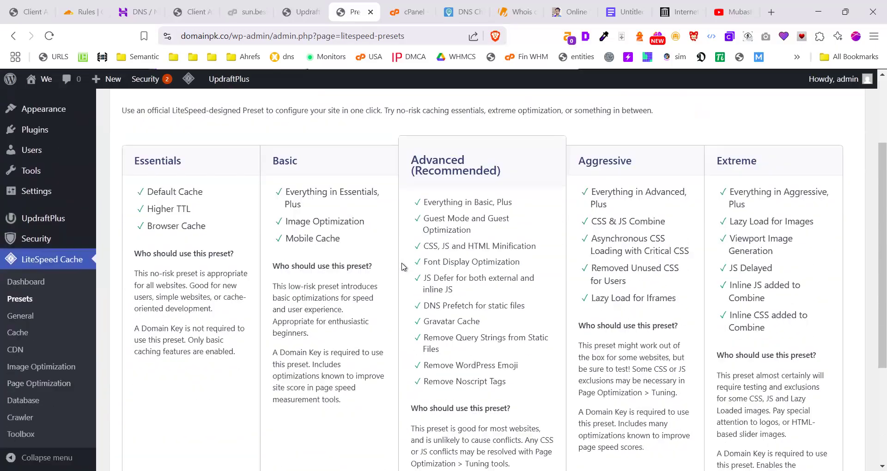
Apply the Advanced (Recommended) preset, confirm the replacement, and review the resulting page
left_click_drag(414, 154, 505, 169)
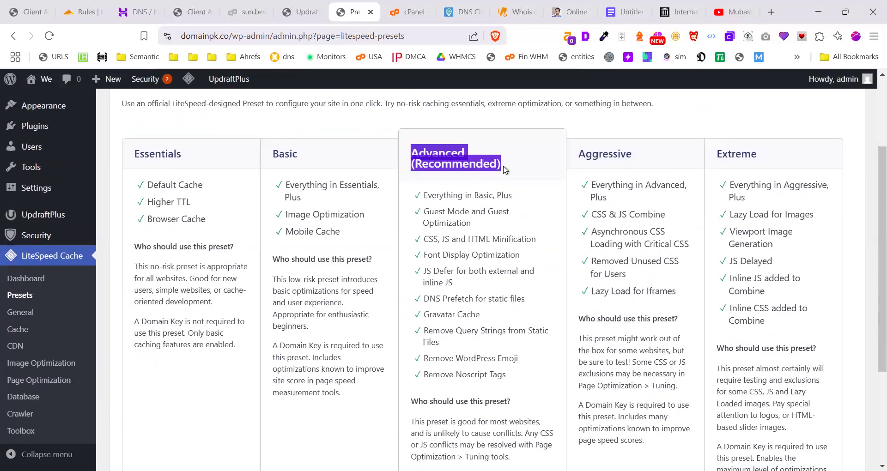
scroll(502, 170, "down", 4)
left_click(440, 372)
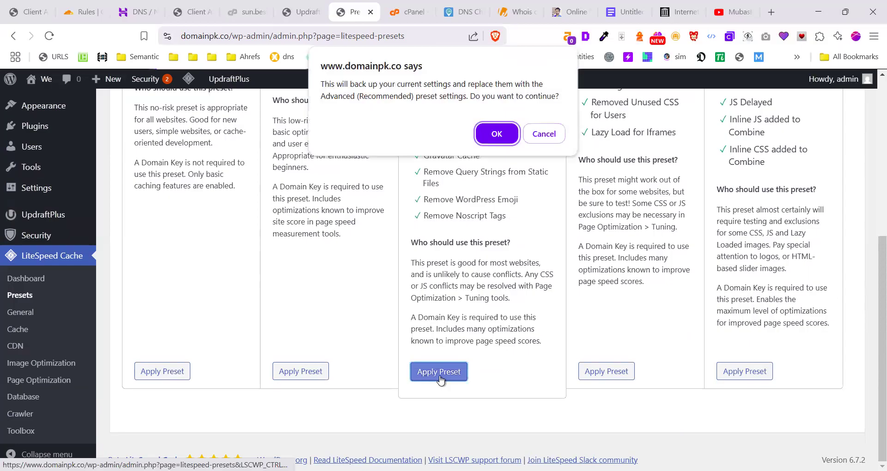
left_click(496, 134)
scroll(429, 261, "up", 4)
scroll(429, 261, "up", 2)
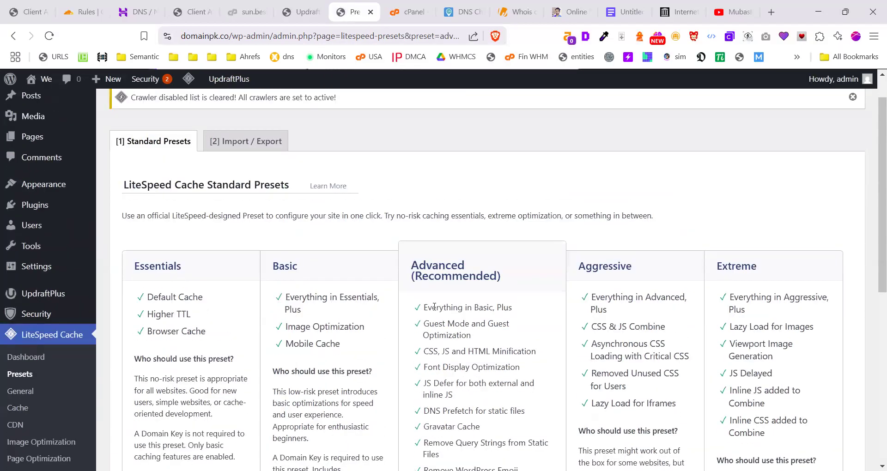
left_click_drag(158, 135, 255, 136)
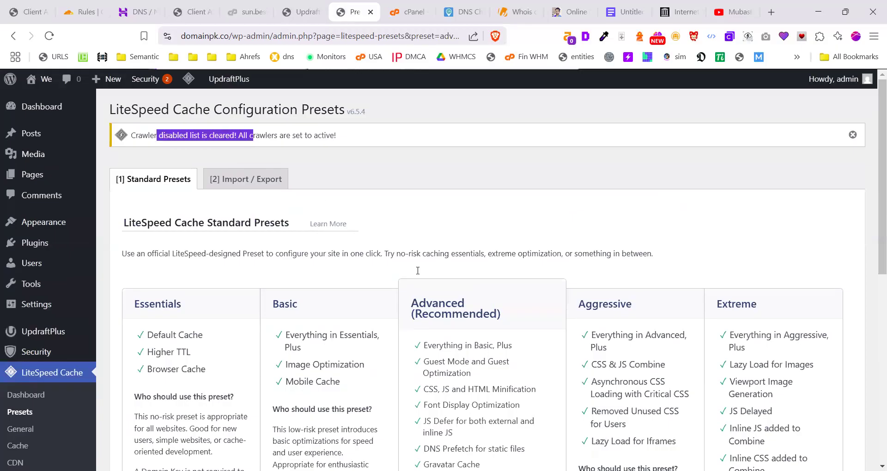
scroll(442, 339, "down", 6)
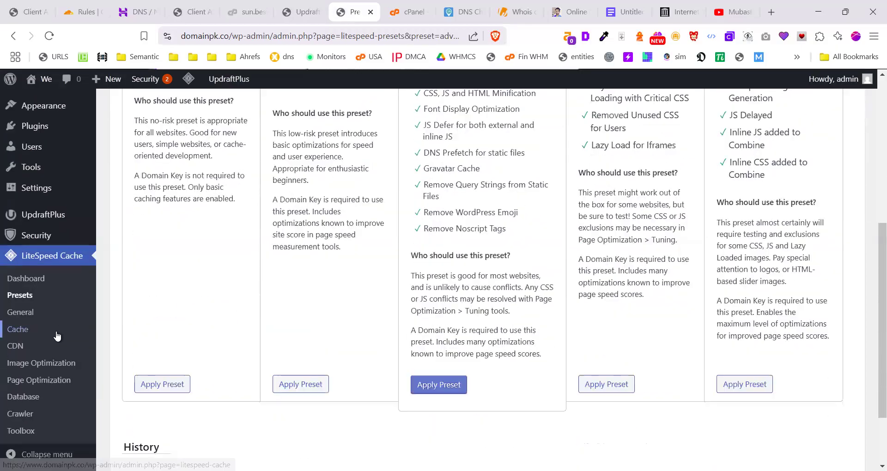
scroll(420, 166, "down", 2)
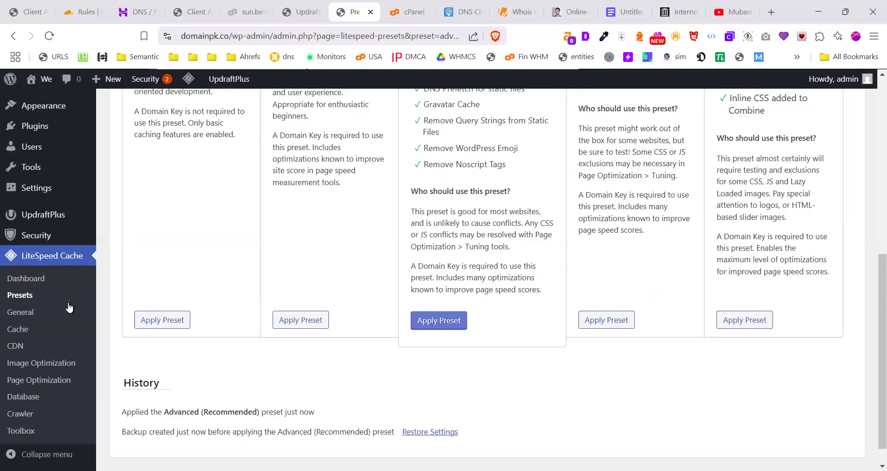
scroll(69, 305, "up", 3)
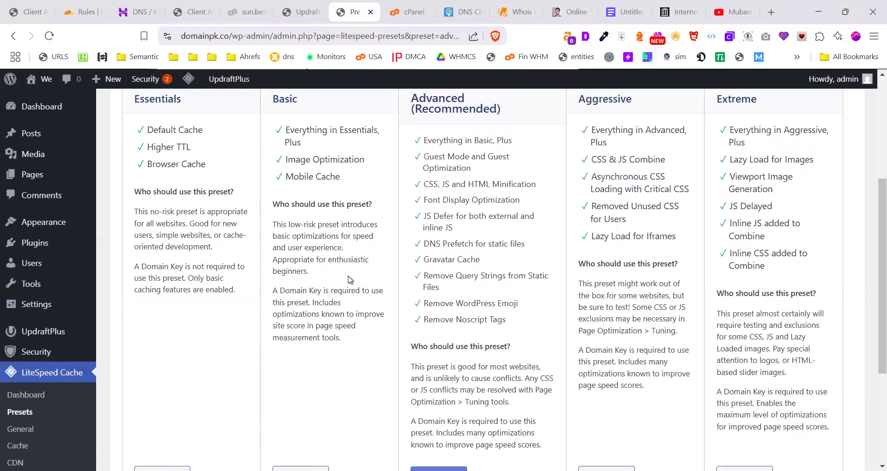
scroll(293, 274, "up", 4)
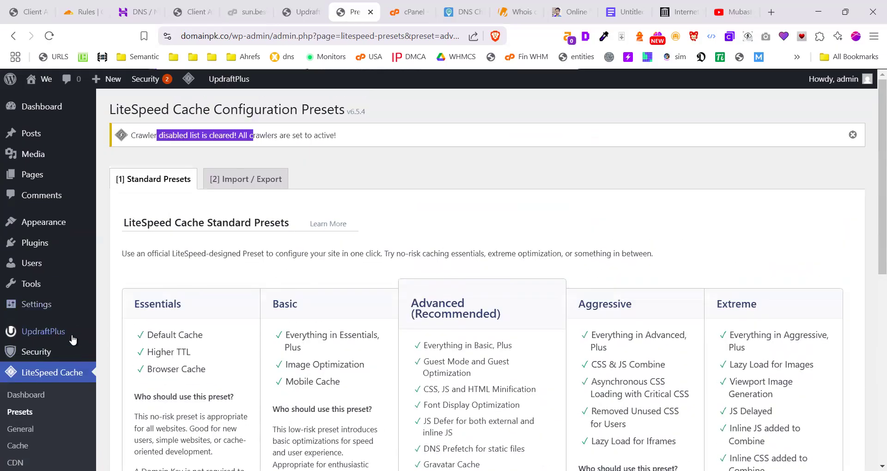
In Settings > Reading, tick 'Discourage search engines from indexing this site' and save changes
mouse_move(49, 307)
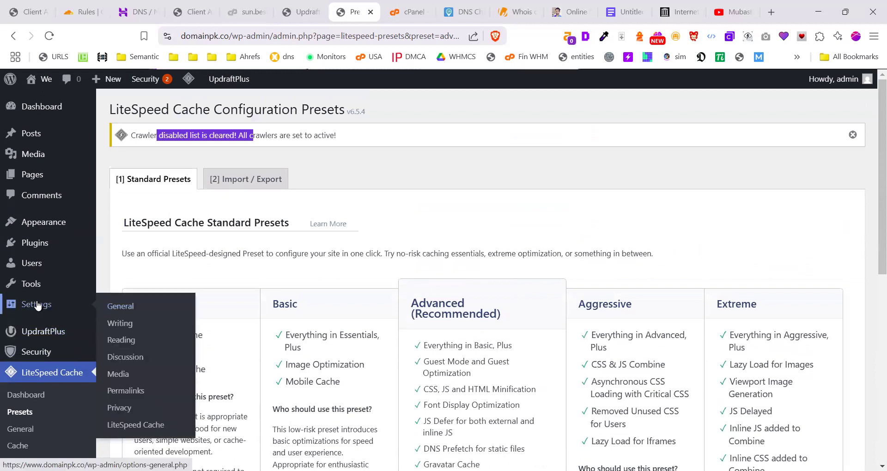
left_click(138, 307)
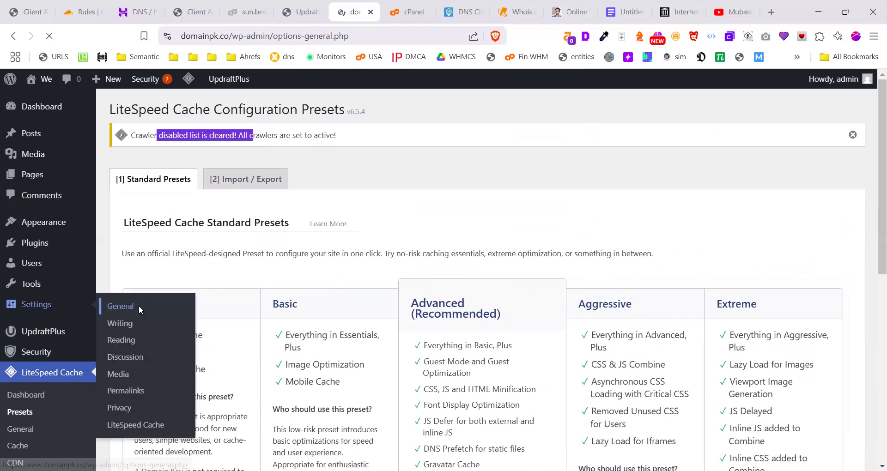
scroll(287, 310, "down", 10)
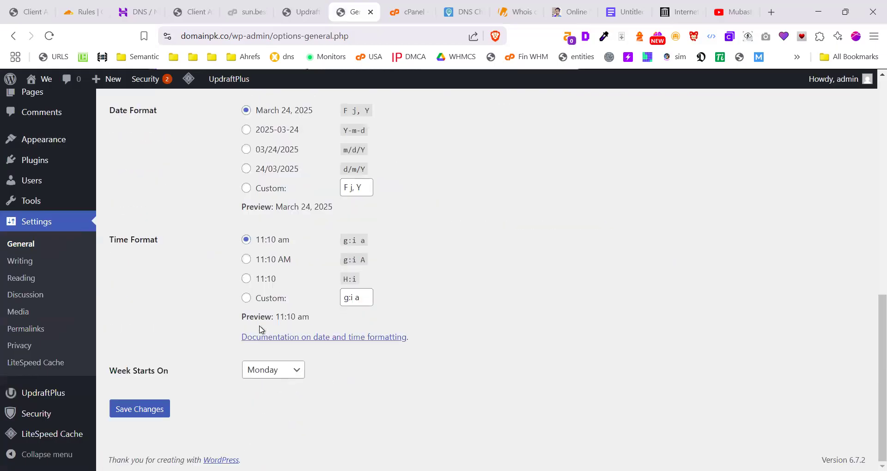
scroll(115, 293, "up", 3)
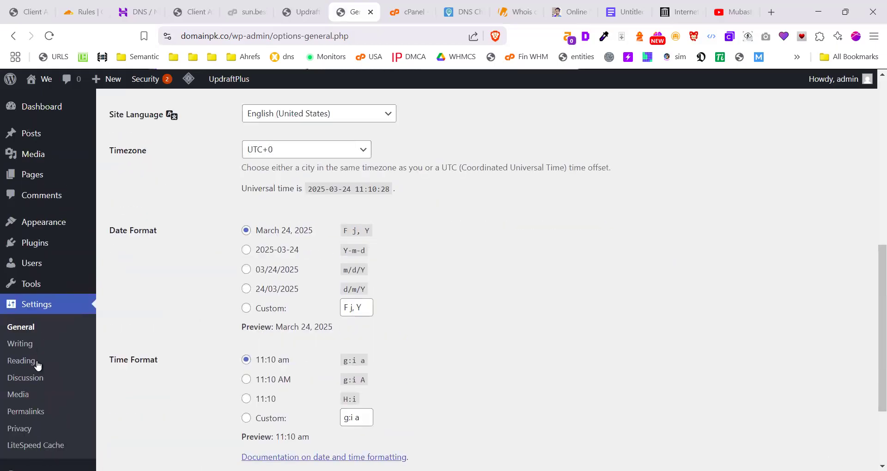
left_click(21, 345)
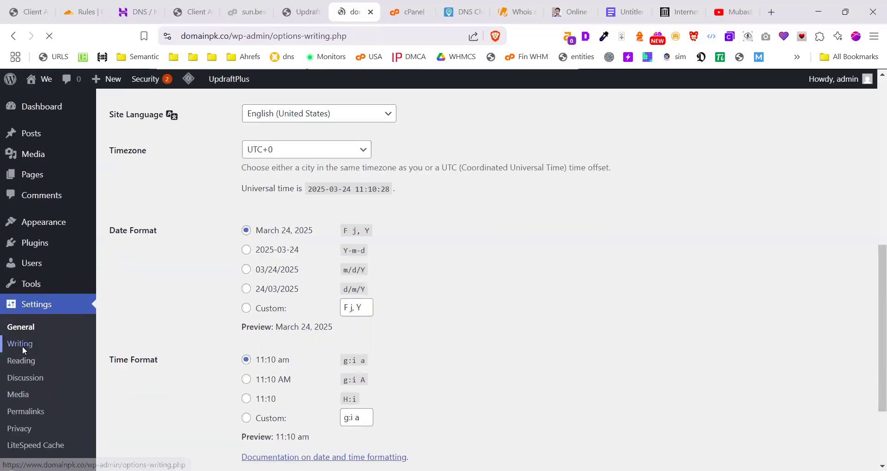
scroll(32, 352, "down", 2)
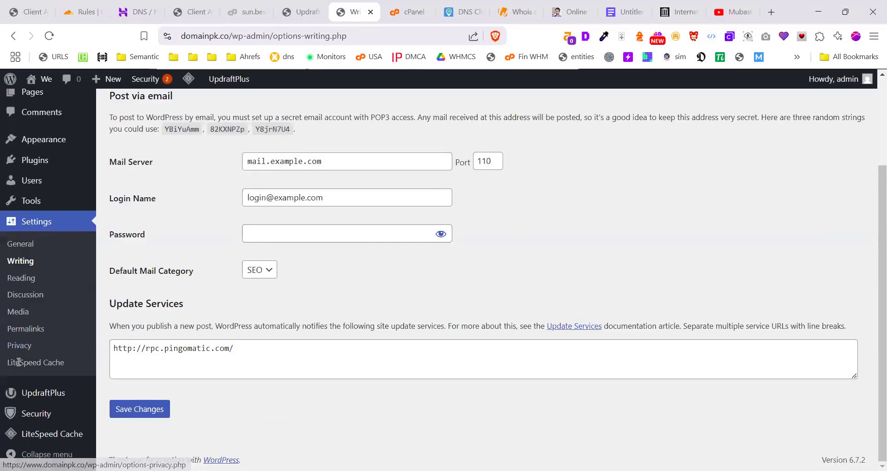
left_click(42, 283)
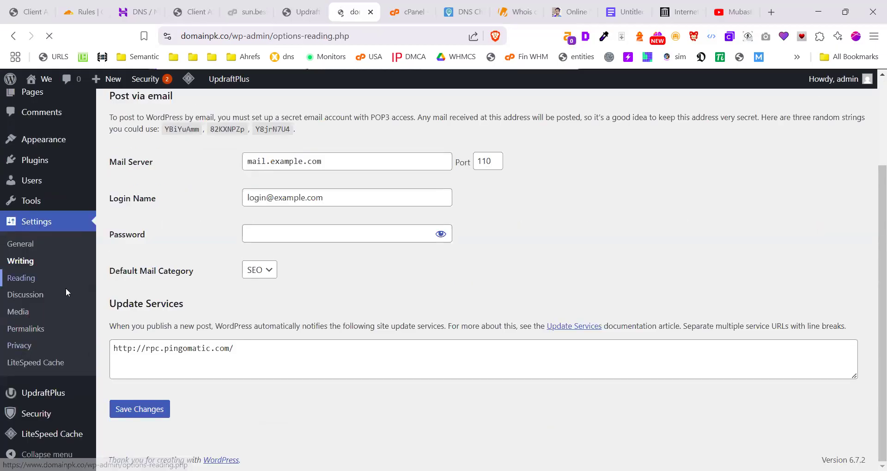
scroll(225, 295, "down", 3)
scroll(225, 295, "up", 1)
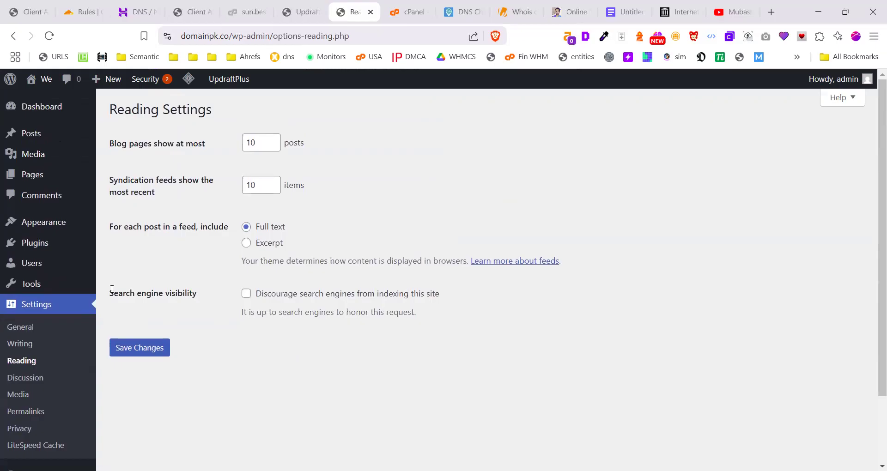
left_click_drag(112, 289, 191, 289)
left_click(288, 295)
left_click(146, 352)
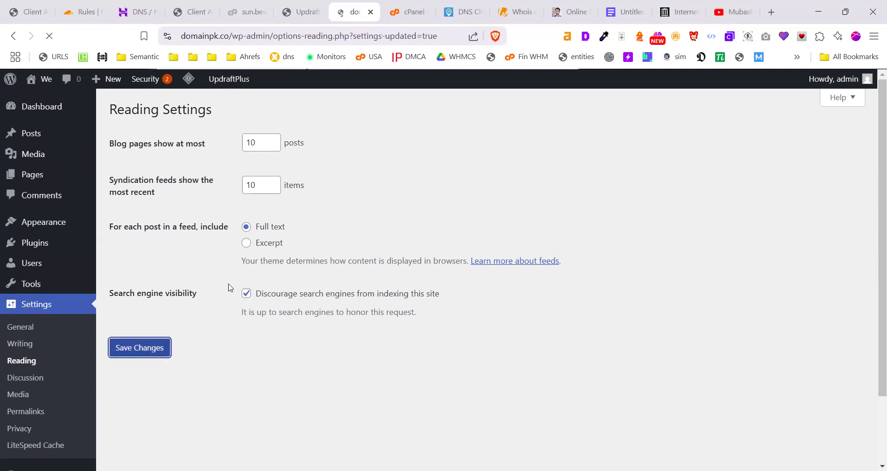